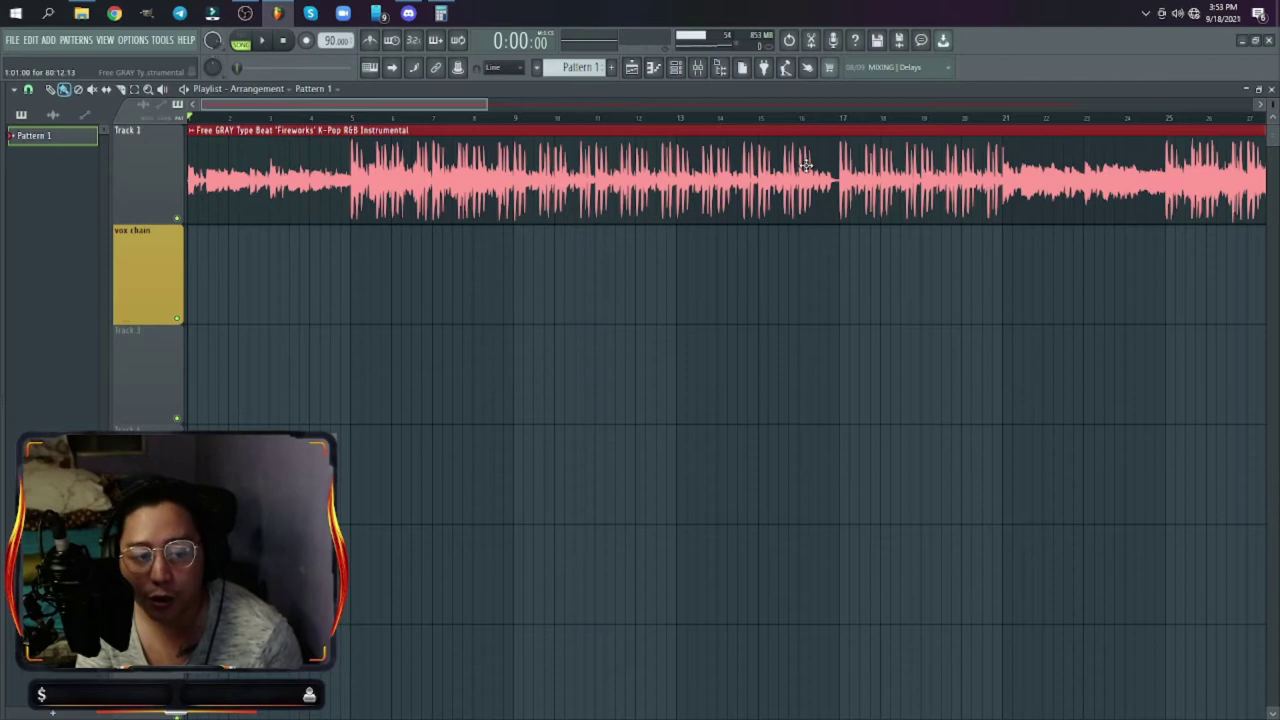
# Step: Play the opening bars of the instrumental, stop playback, and view the clip's tempo detection options
pyautogui.press('space')
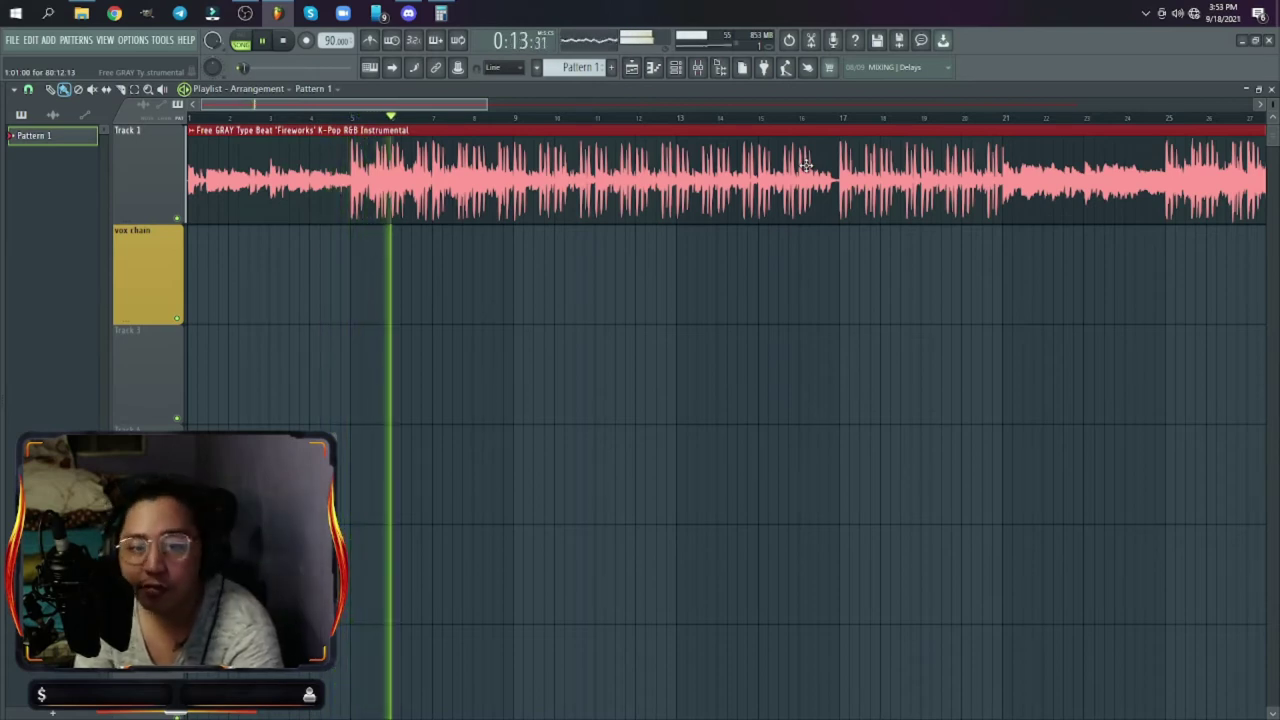
pyautogui.press('space')
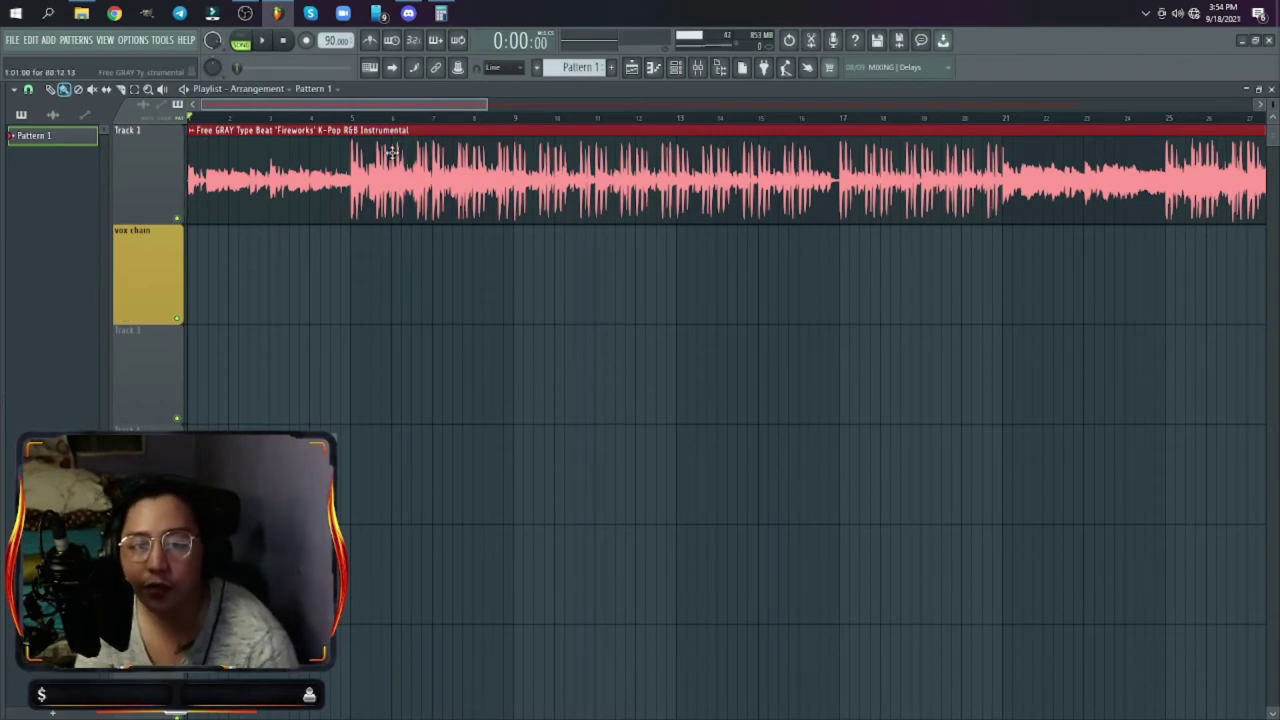
pyautogui.click(191, 131)
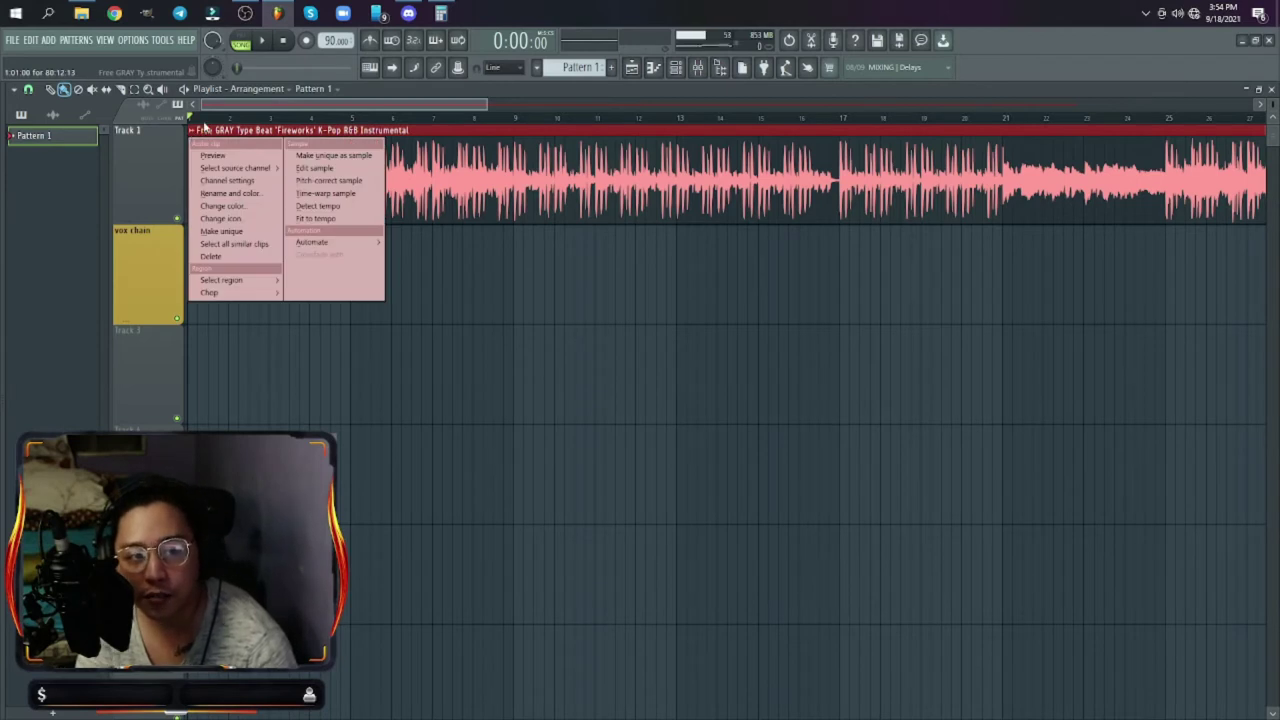
pyautogui.click(390, 130)
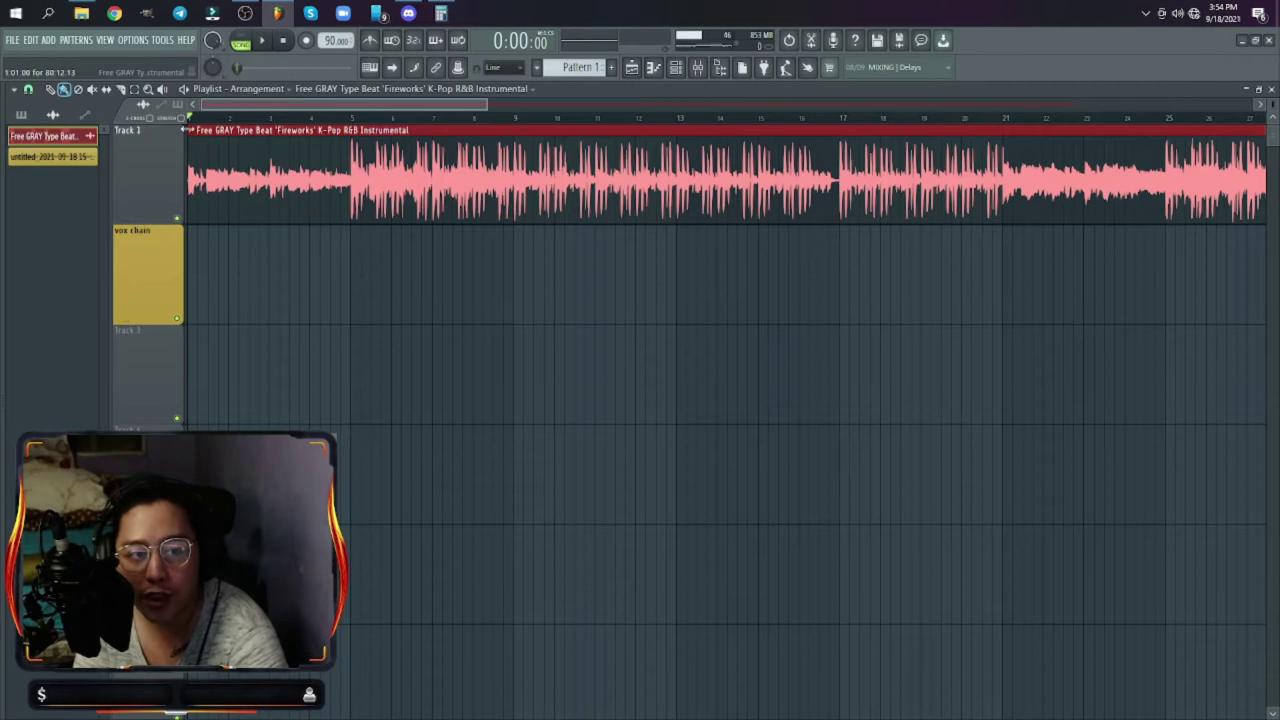
pyautogui.click(193, 131)
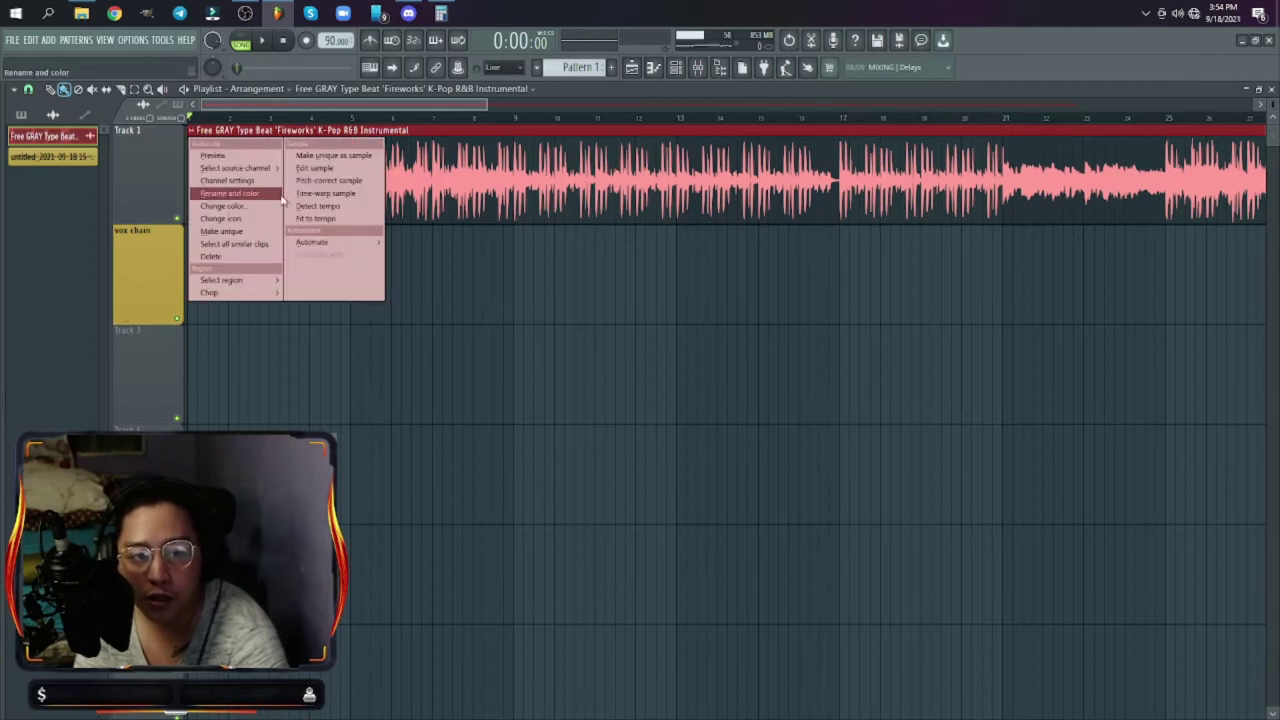
pyautogui.click(308, 208)
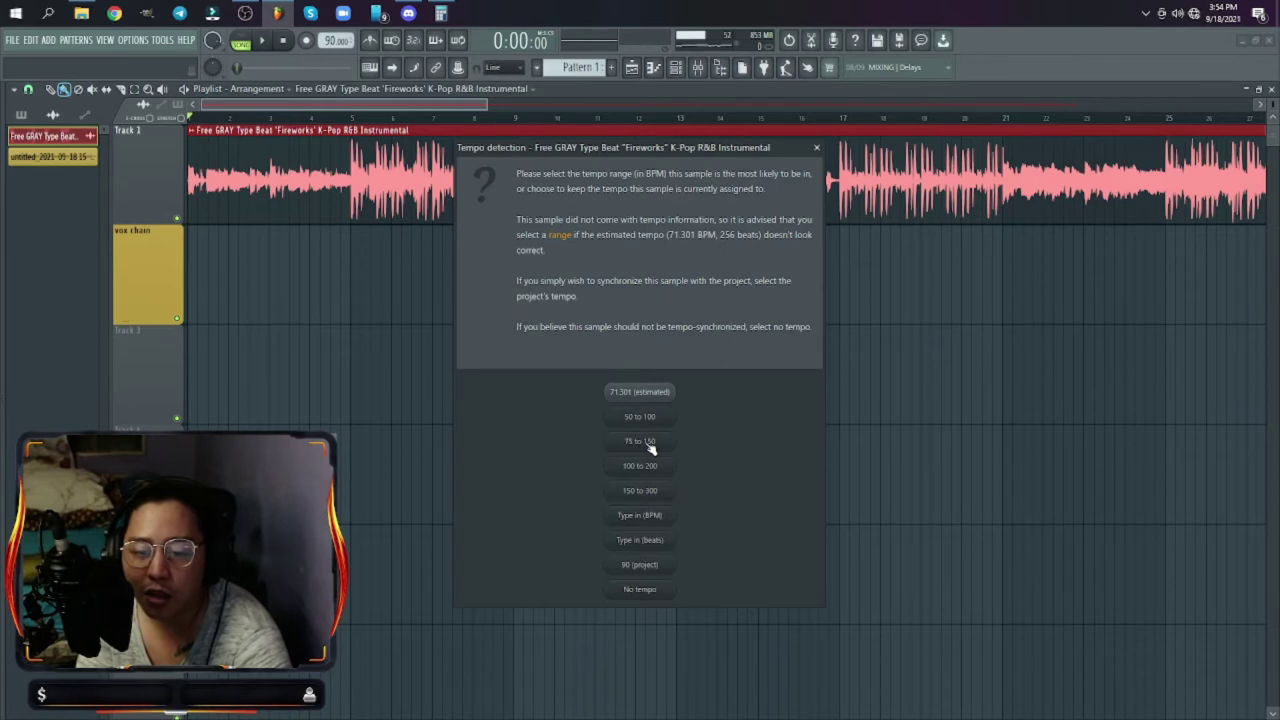
pyautogui.click(818, 148)
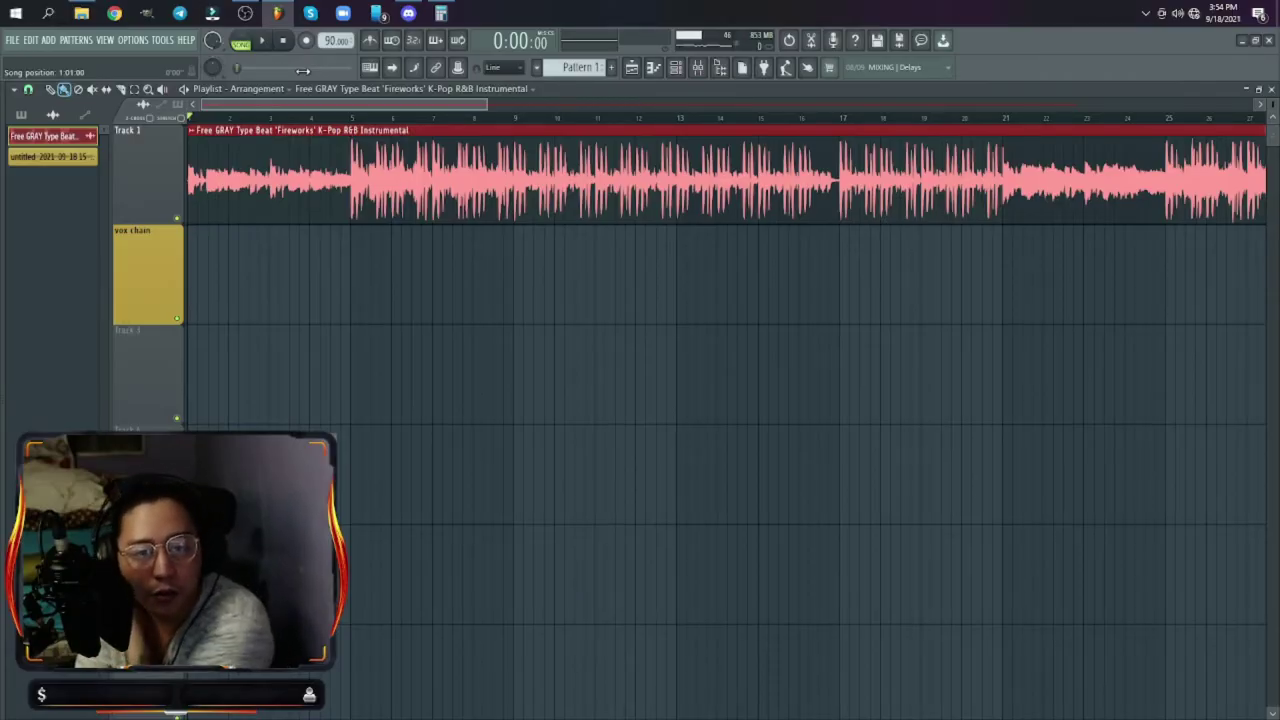
# Step: Review the instrumental clip's channel settings, including its mixer track assignment
pyautogui.doubleClick(337, 183)
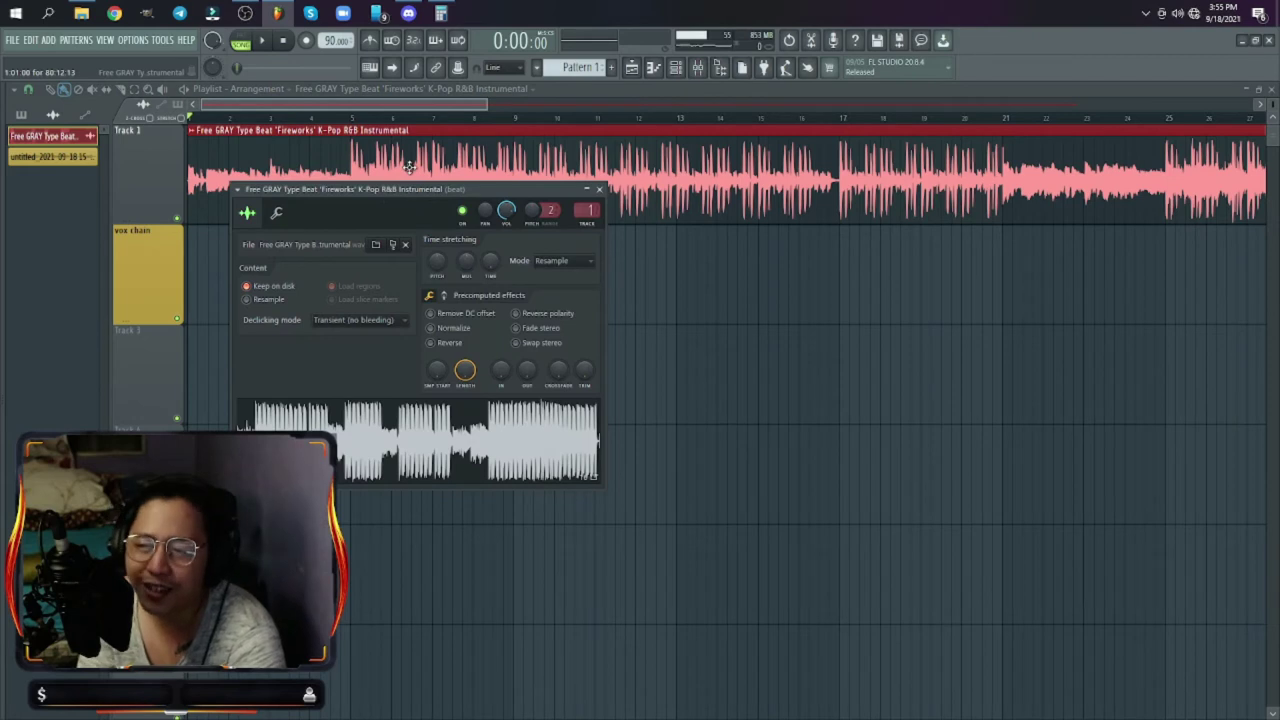
pyautogui.moveTo(495, 192); pyautogui.dragTo(471, 192)
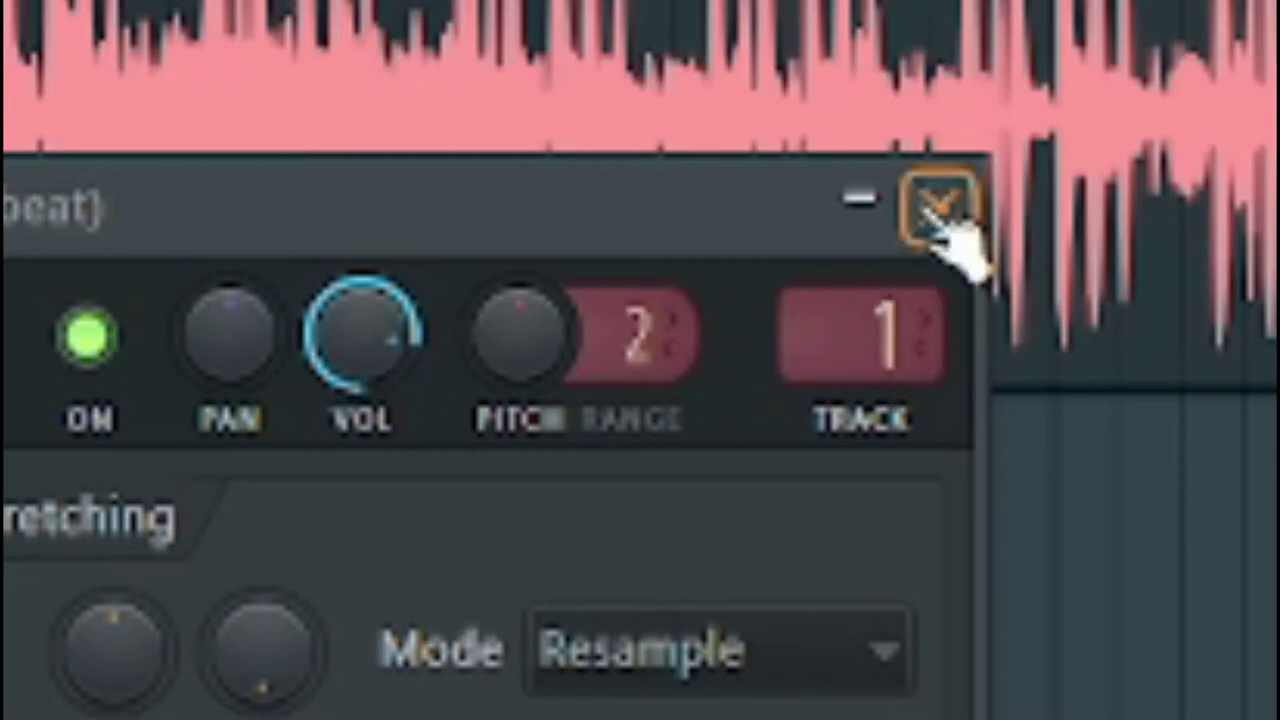
pyautogui.click(940, 210)
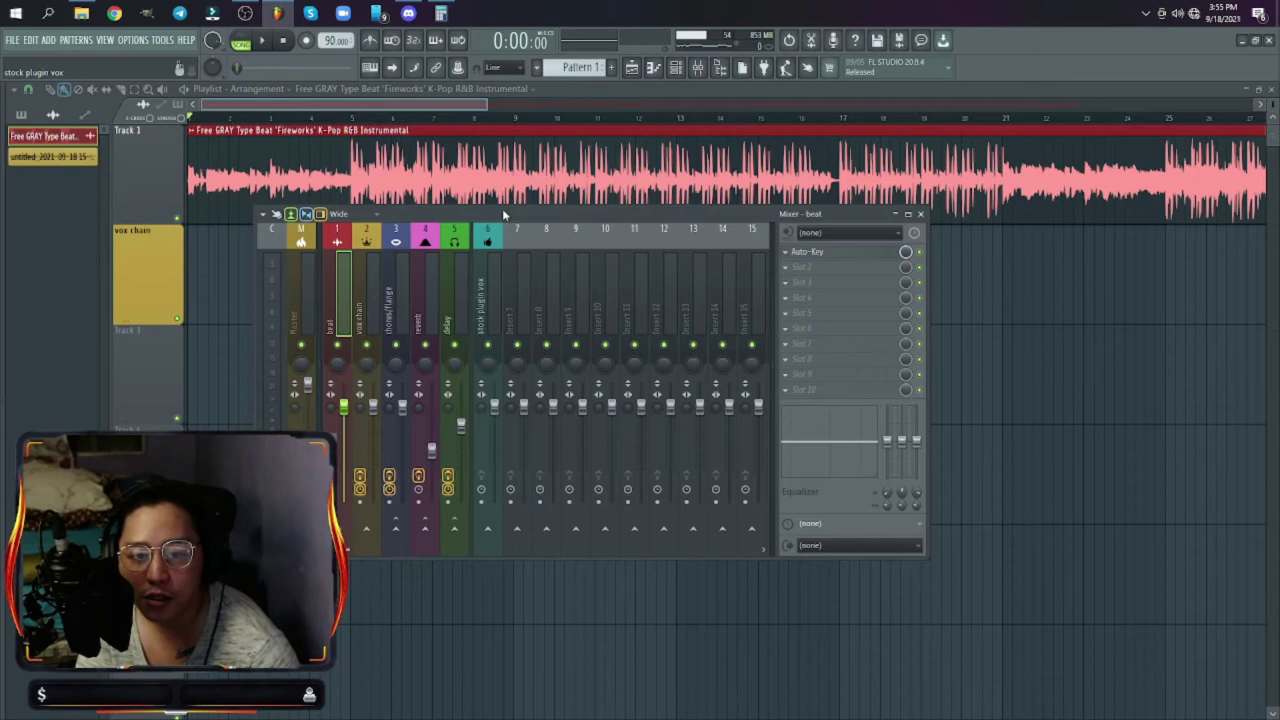
# Step: Inspect the stock plugin vox, beat and Insert 7 tracks in the mixer
pyautogui.moveTo(502, 208); pyautogui.dragTo(564, 198)
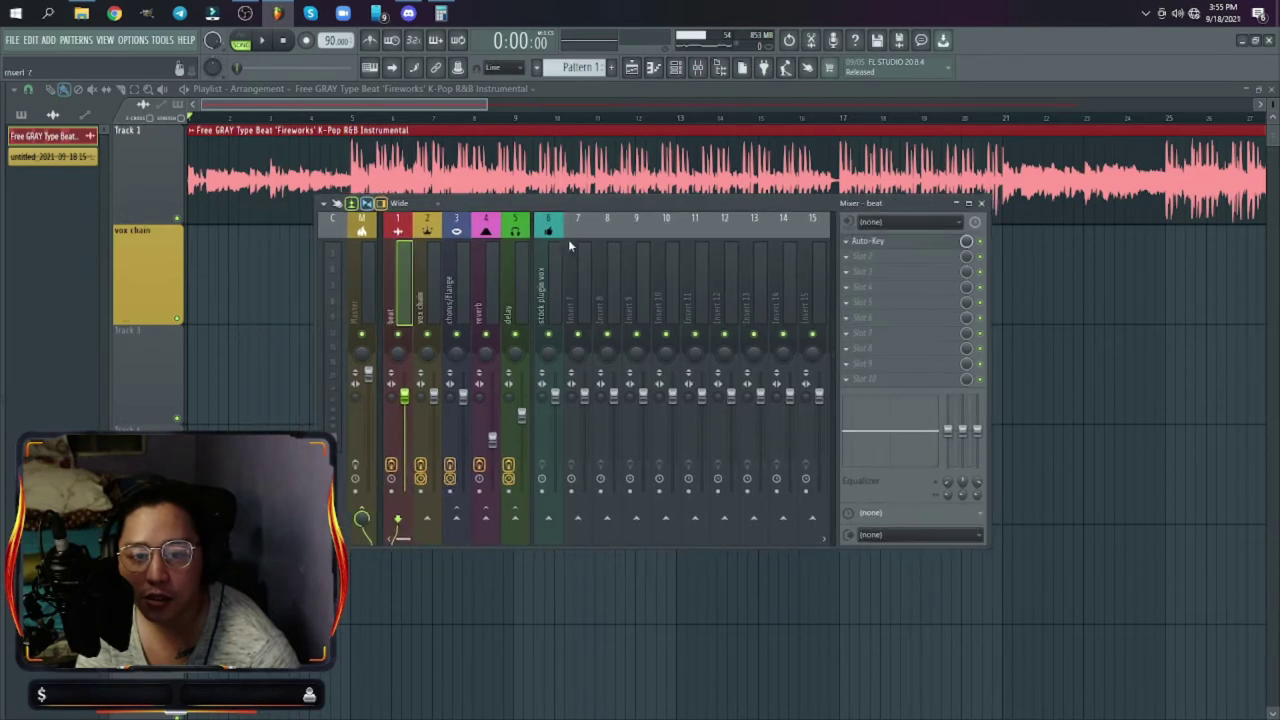
pyautogui.click(557, 290)
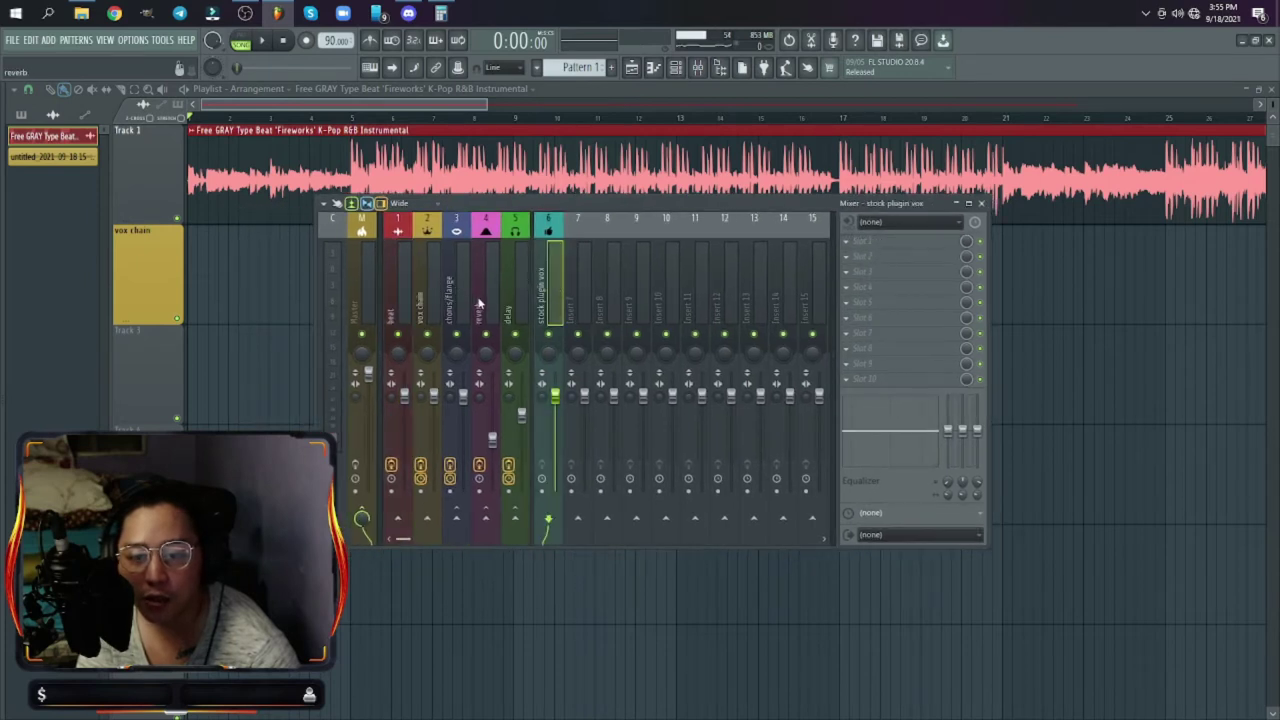
pyautogui.click(420, 281)
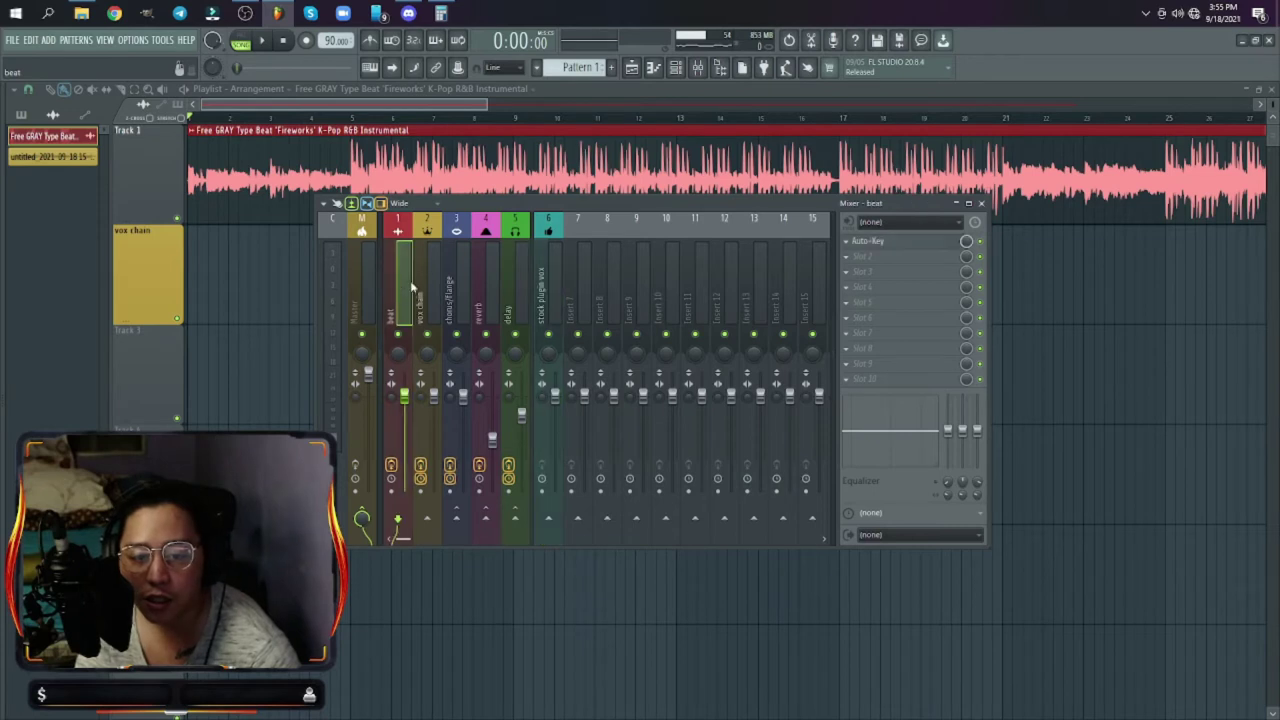
pyautogui.click(390, 285)
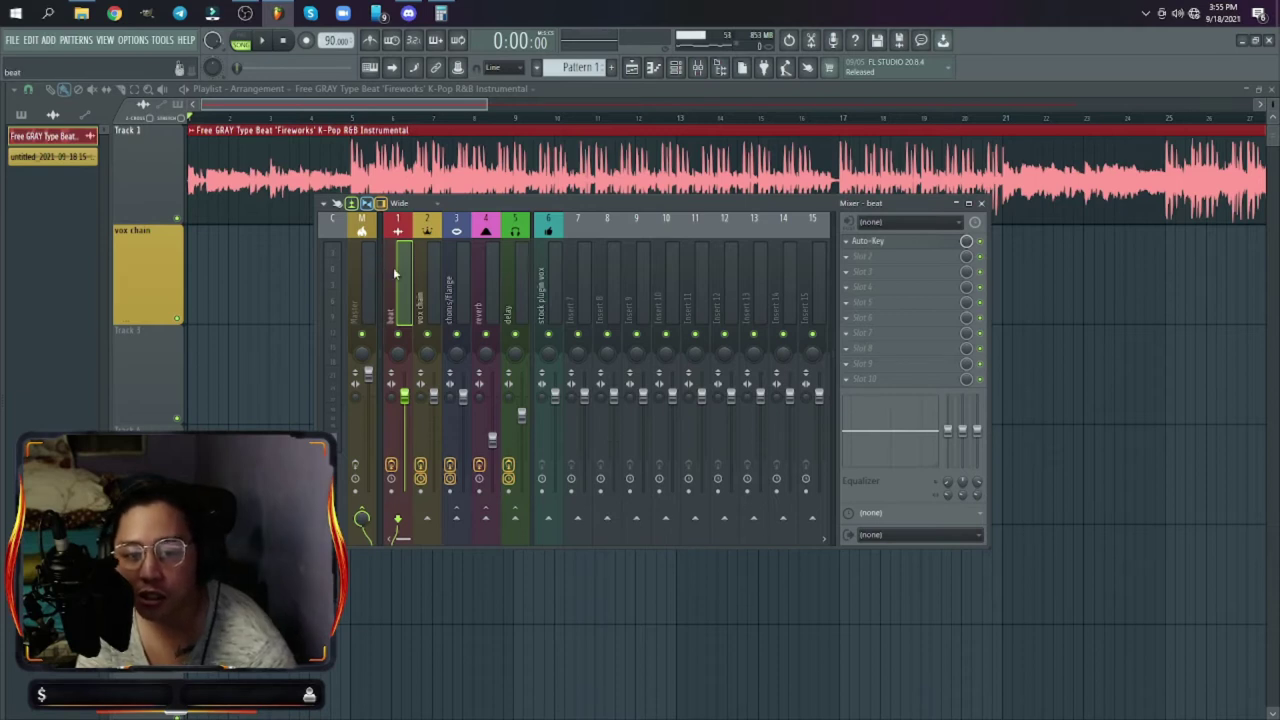
pyautogui.click(578, 275)
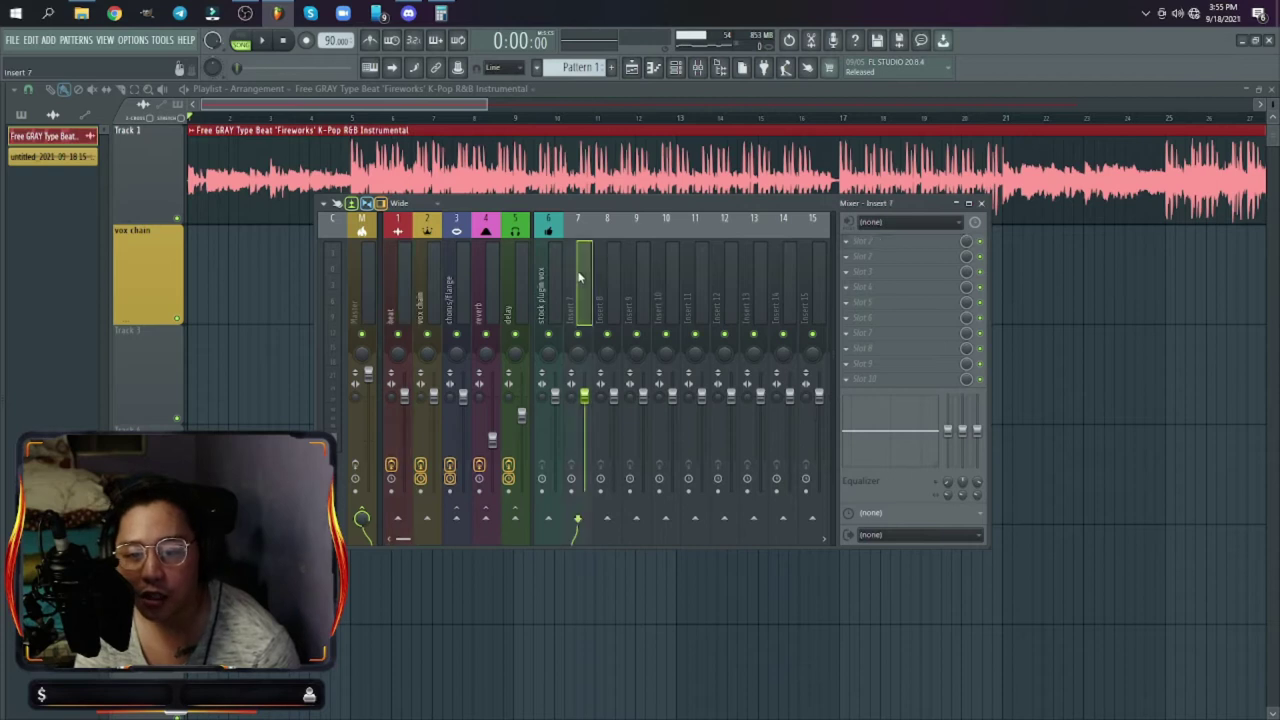
# Step: Examine the name, colour and icon options of the Insert 8 mixer track without changing them
pyautogui.click(601, 277)
pyautogui.doubleClick(601, 277)
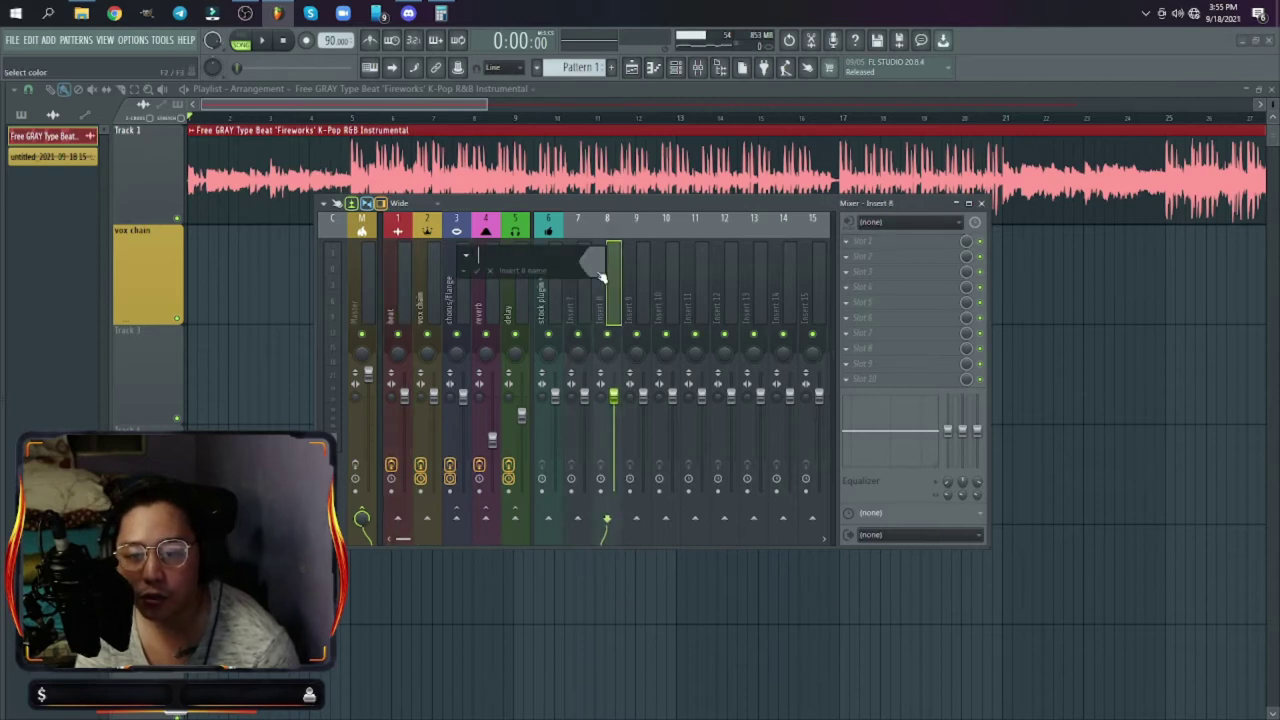
pyautogui.click(598, 274)
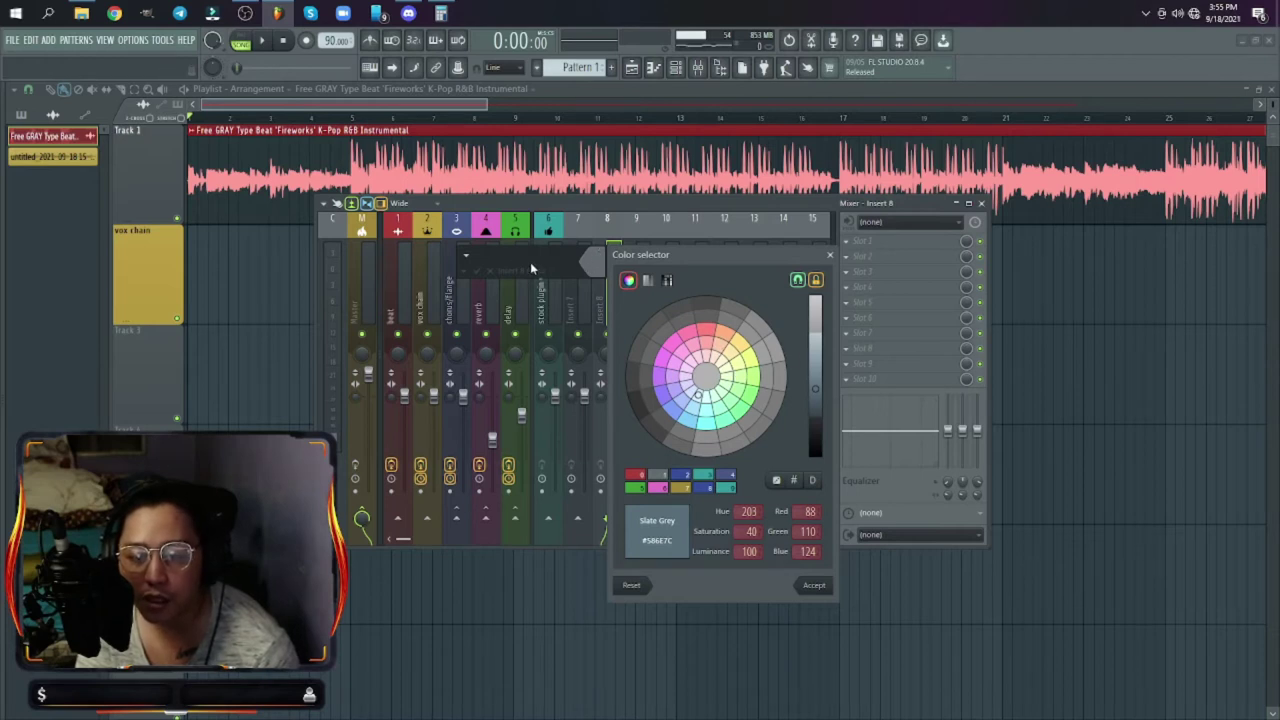
pyautogui.click(831, 256)
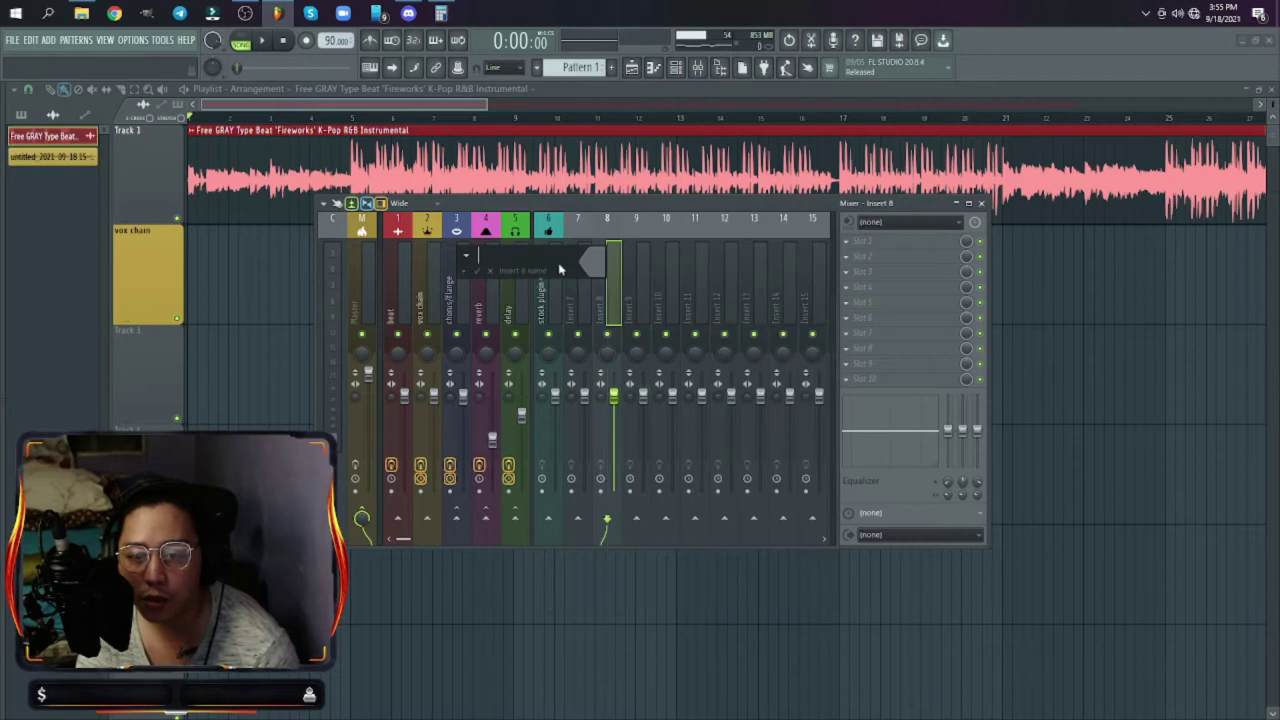
pyautogui.write('tw')
pyautogui.press('BackSpace')
pyautogui.press('BackSpace')
pyautogui.press('BackSpace')
pyautogui.press('BackSpace')
pyautogui.press('BackSpace')
pyautogui.press('BackSpace')
pyautogui.click(466, 255)
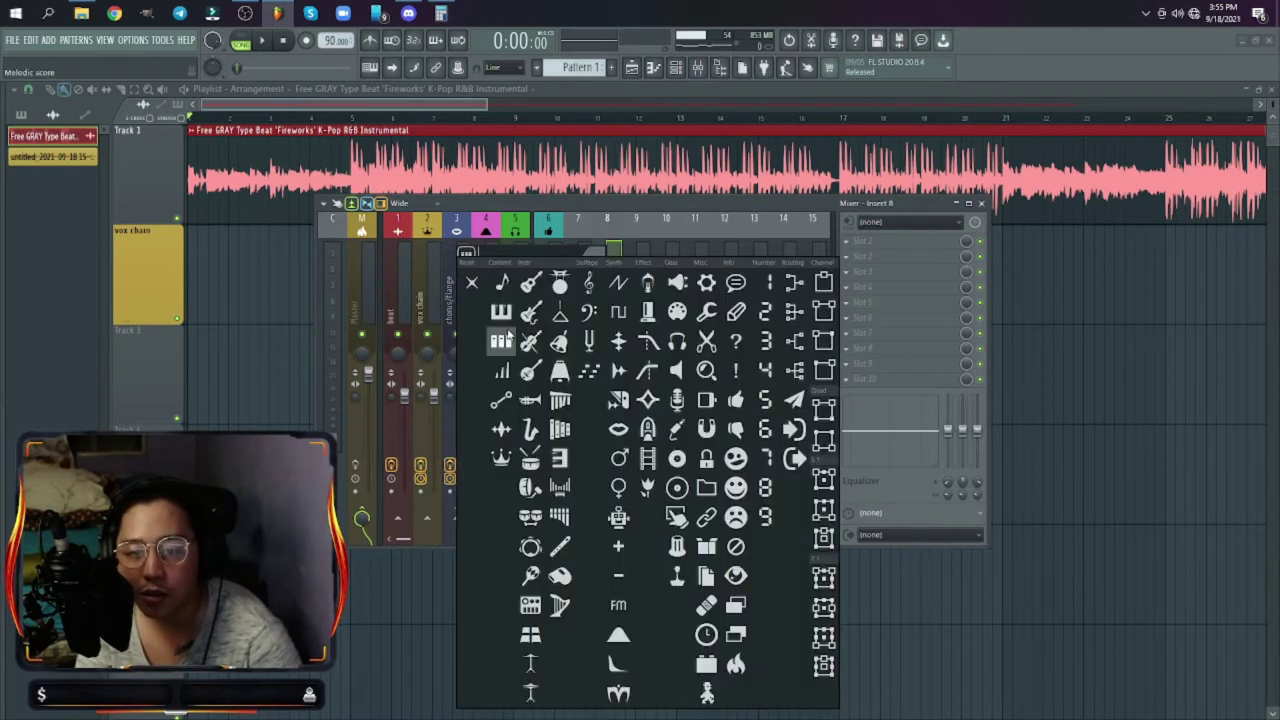
pyautogui.click(588, 252)
pyautogui.click(829, 254)
# Step: Select the vox chain mixer track and view its available audio inputs
pyautogui.click(427, 269)
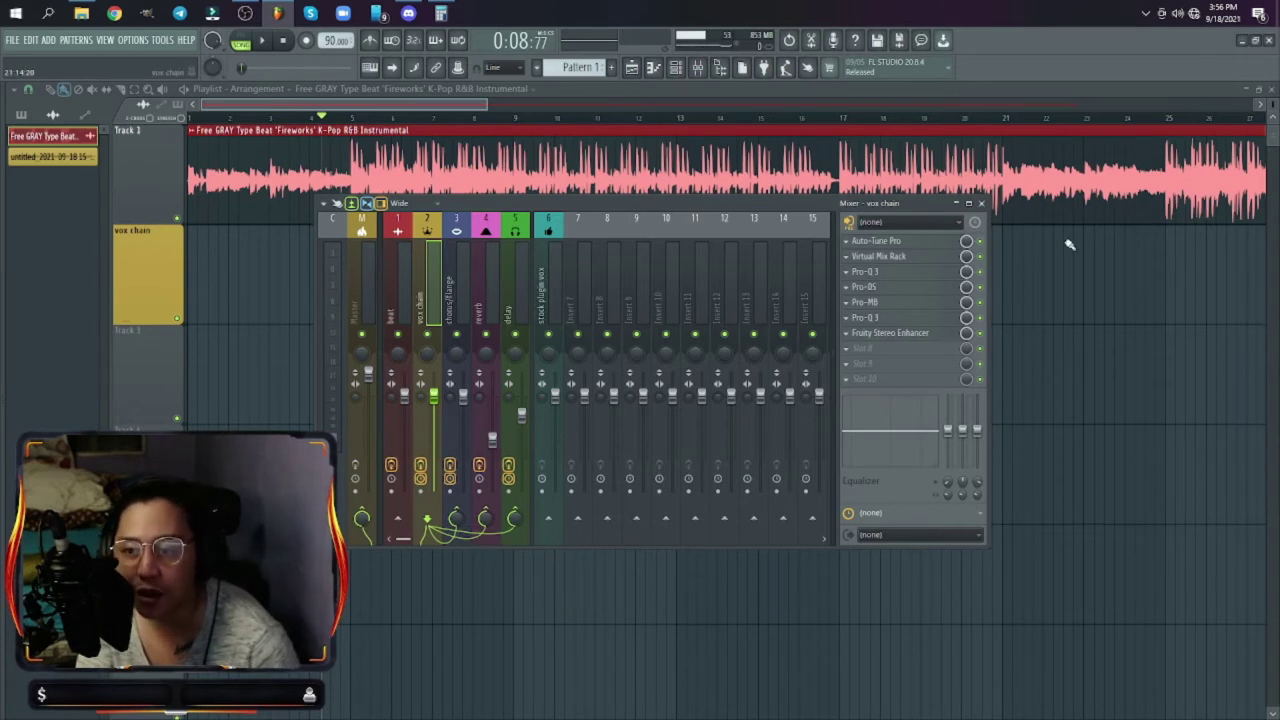
pyautogui.click(981, 203)
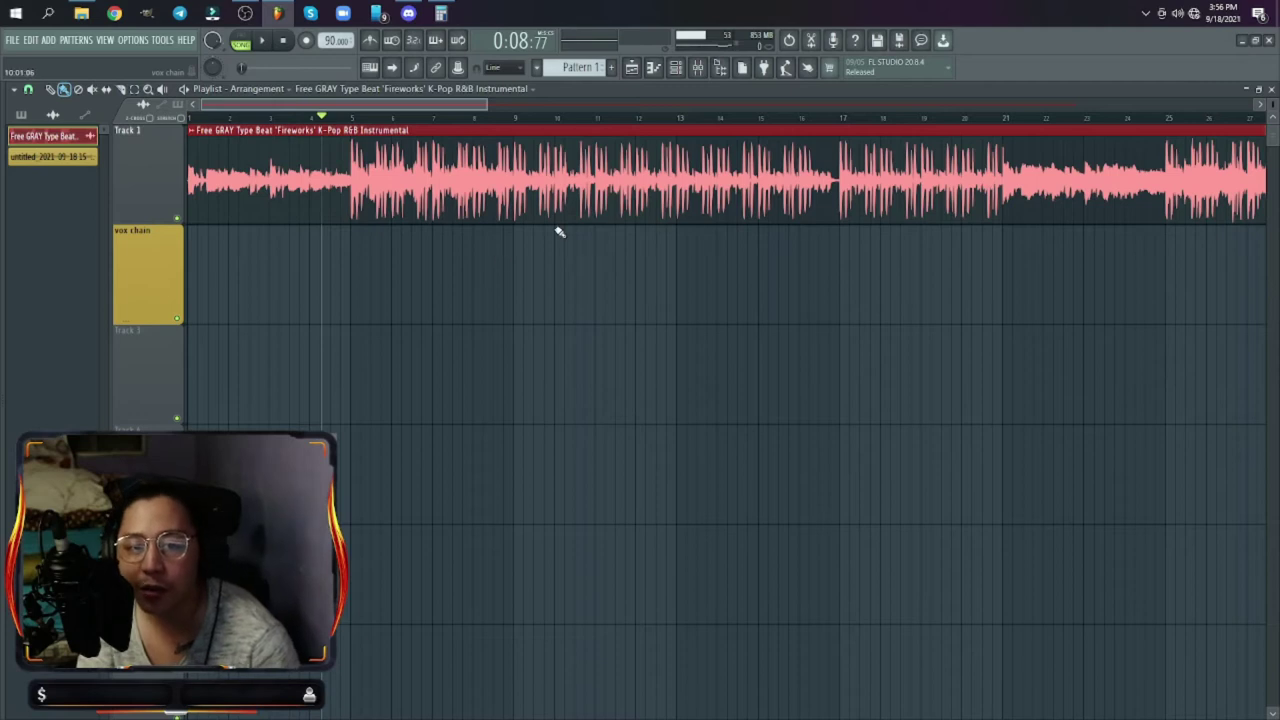
pyautogui.press('F9')
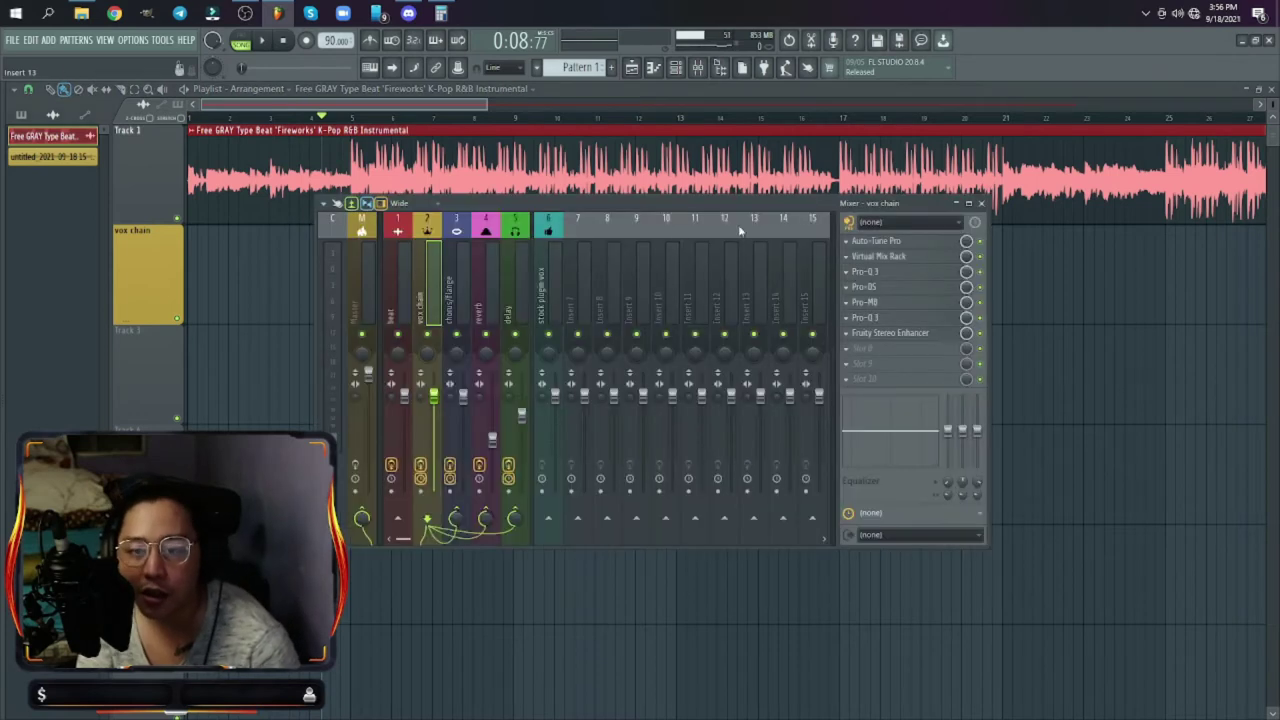
pyautogui.click(905, 223)
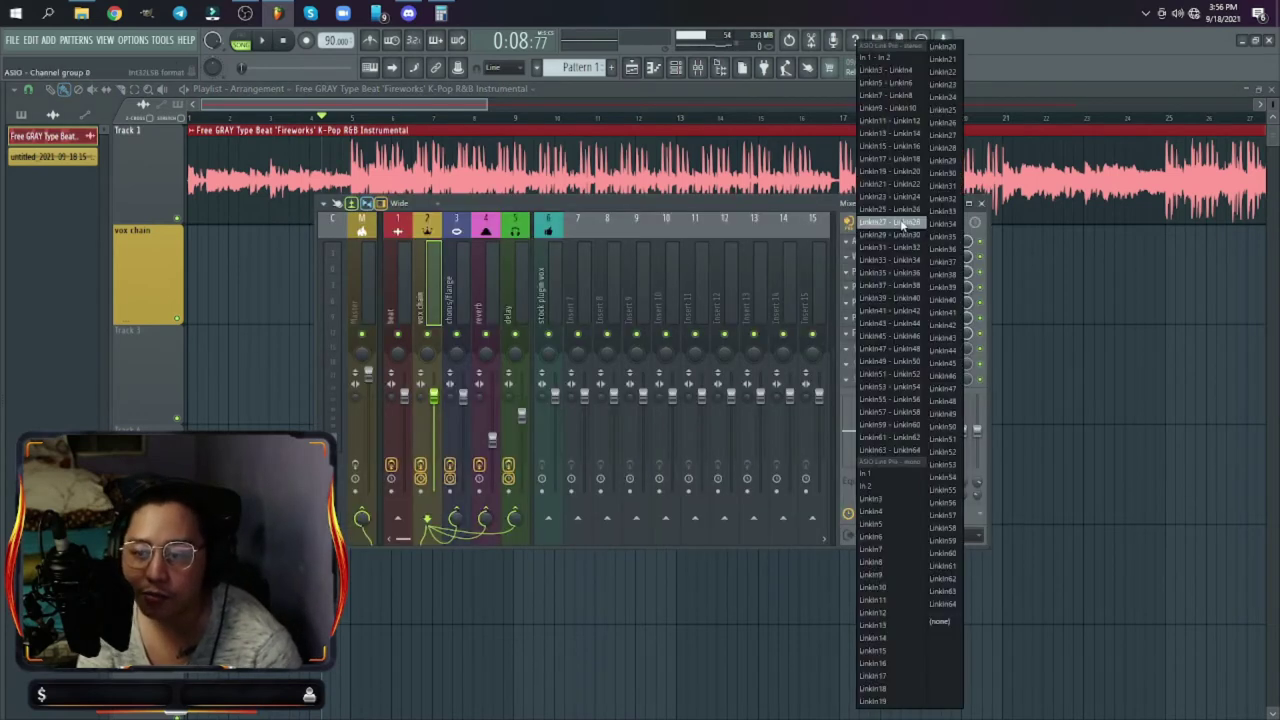
pyautogui.click(795, 203)
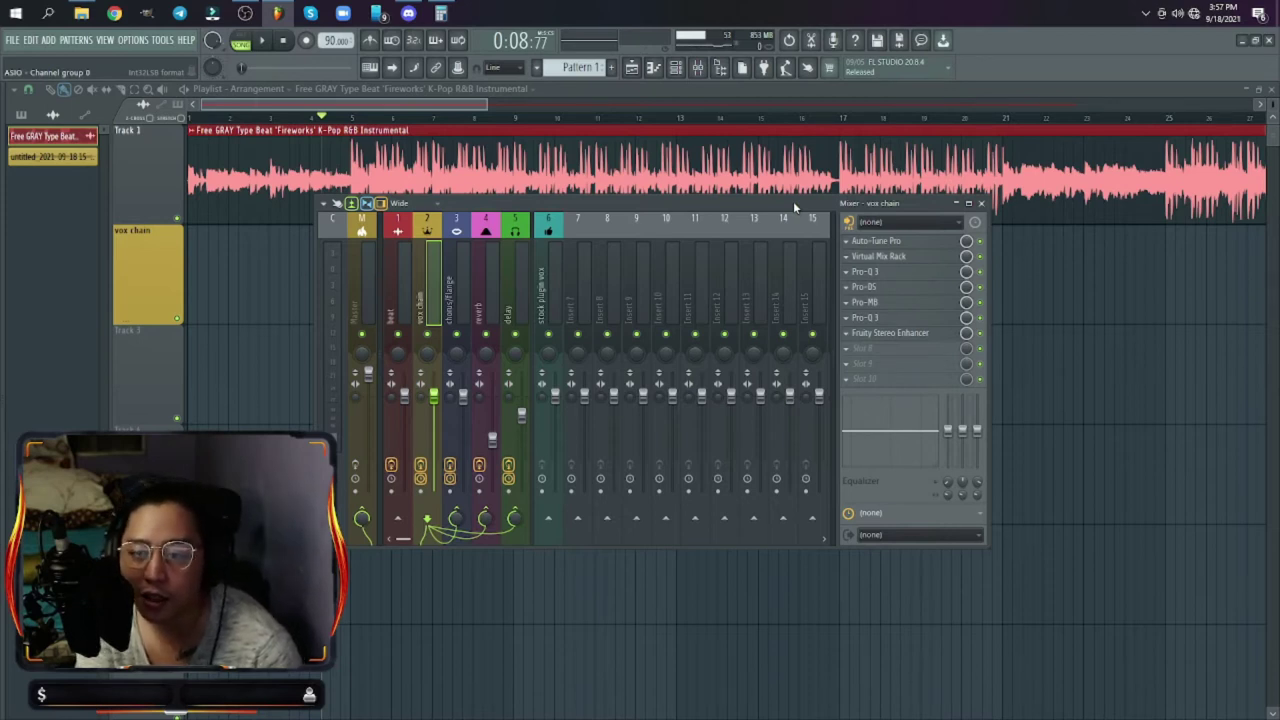
# Step: Resize the floating mixer over the playlist so its tracks and effect slots are fully shown
pyautogui.click(957, 204)
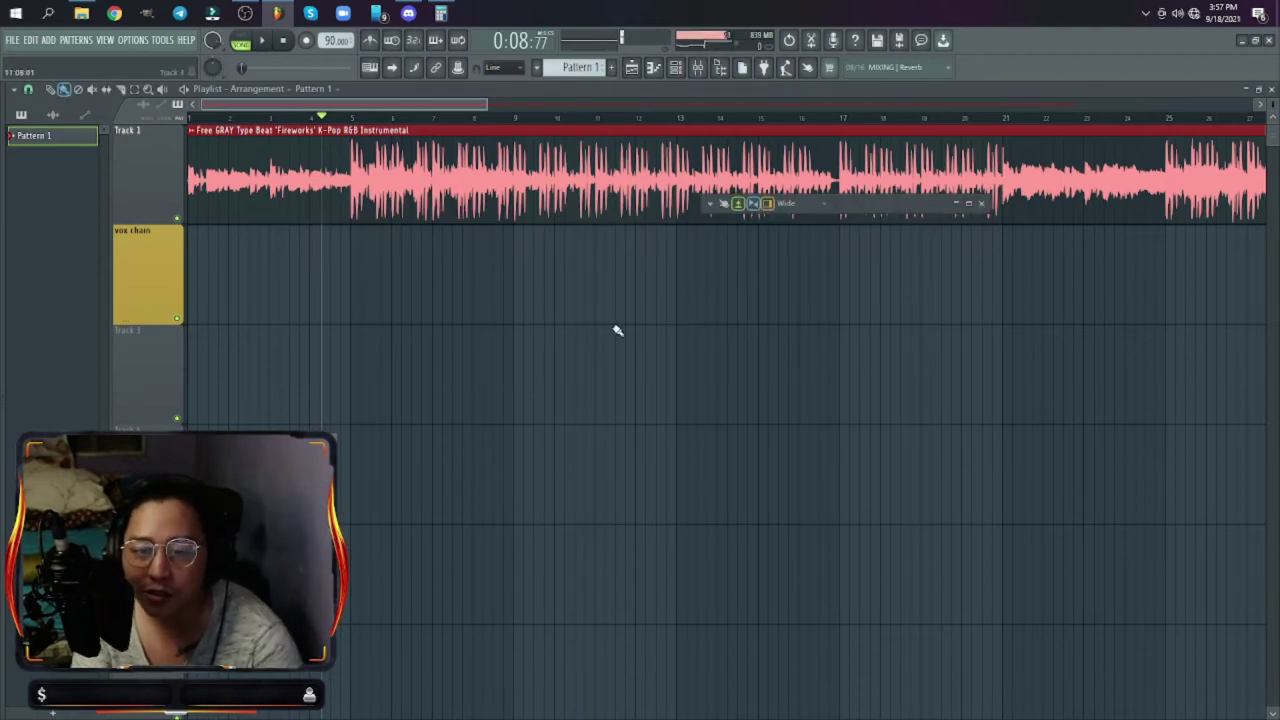
pyautogui.click(968, 204)
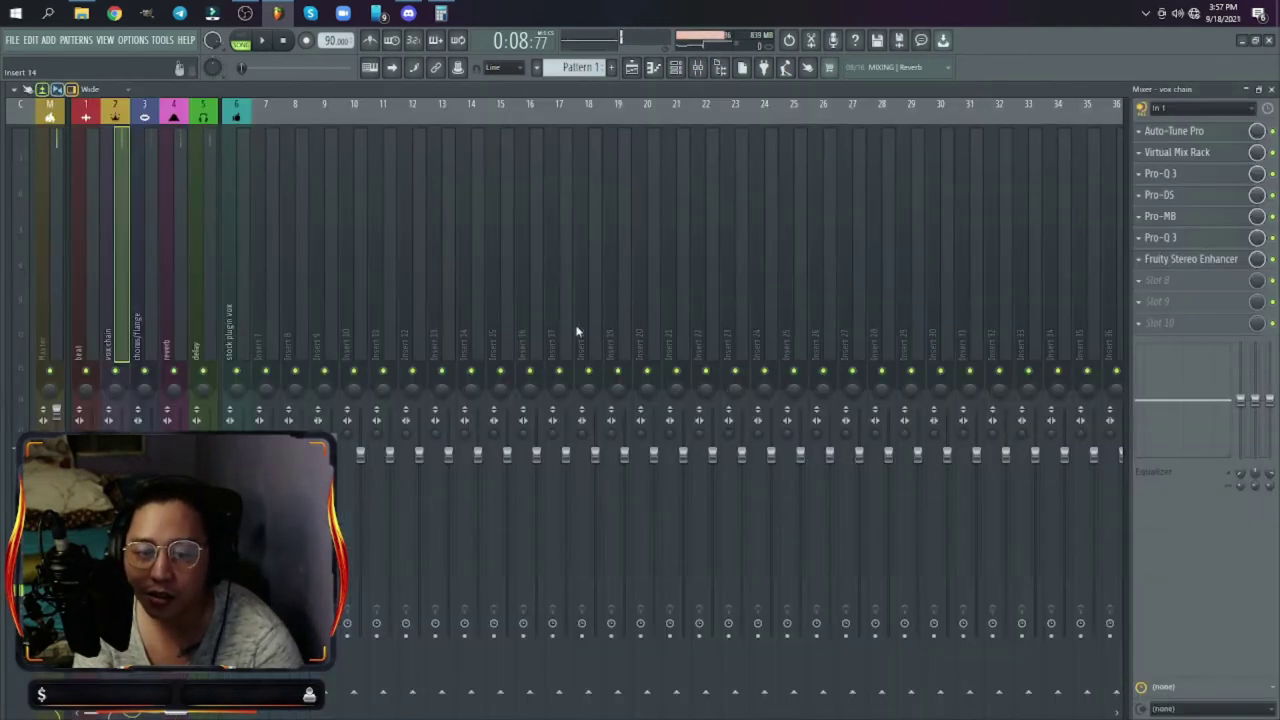
pyautogui.click(1260, 91)
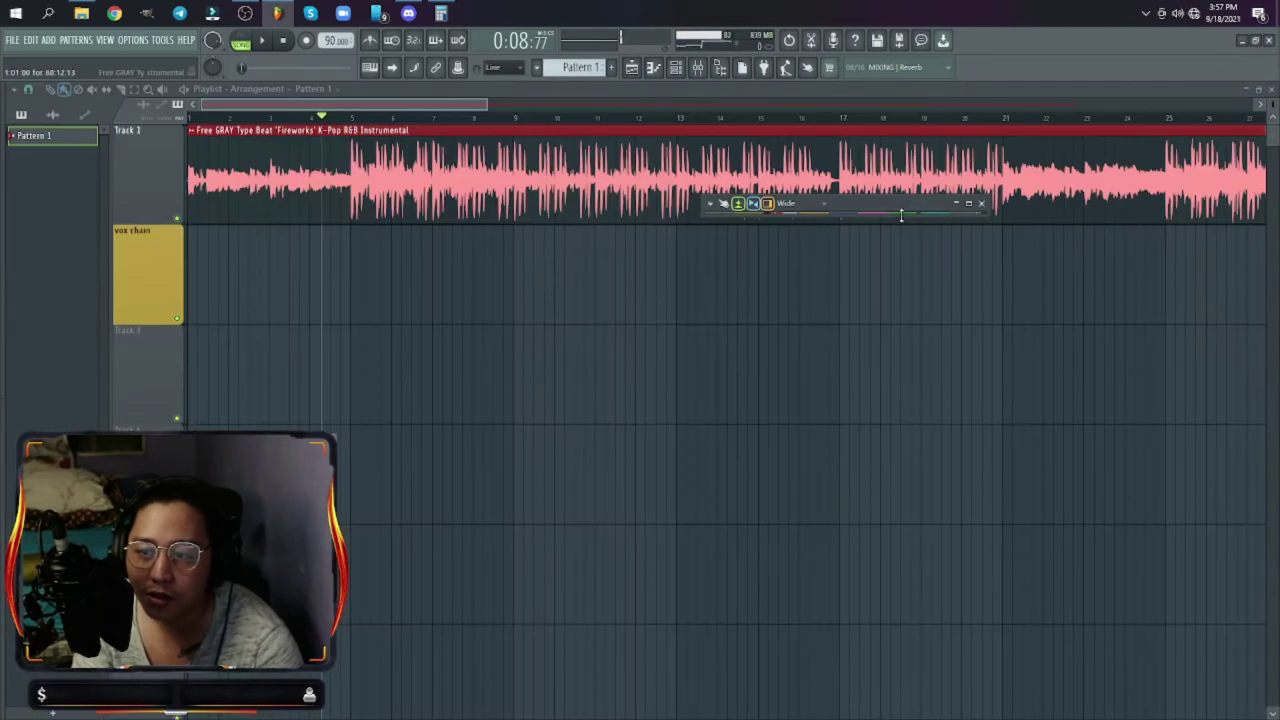
pyautogui.click(901, 221)
pyautogui.press('F9')
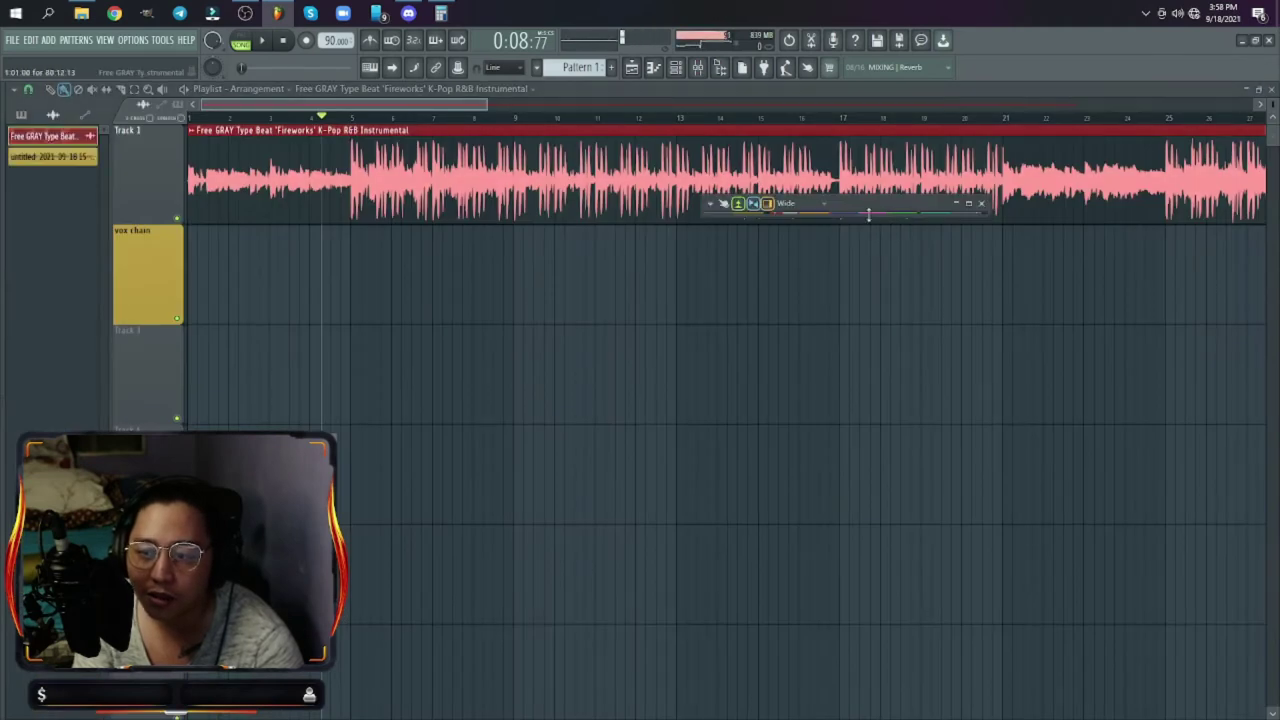
pyautogui.moveTo(869, 215); pyautogui.dragTo(866, 320)
pyautogui.moveTo(700, 469); pyautogui.dragTo(451, 564)
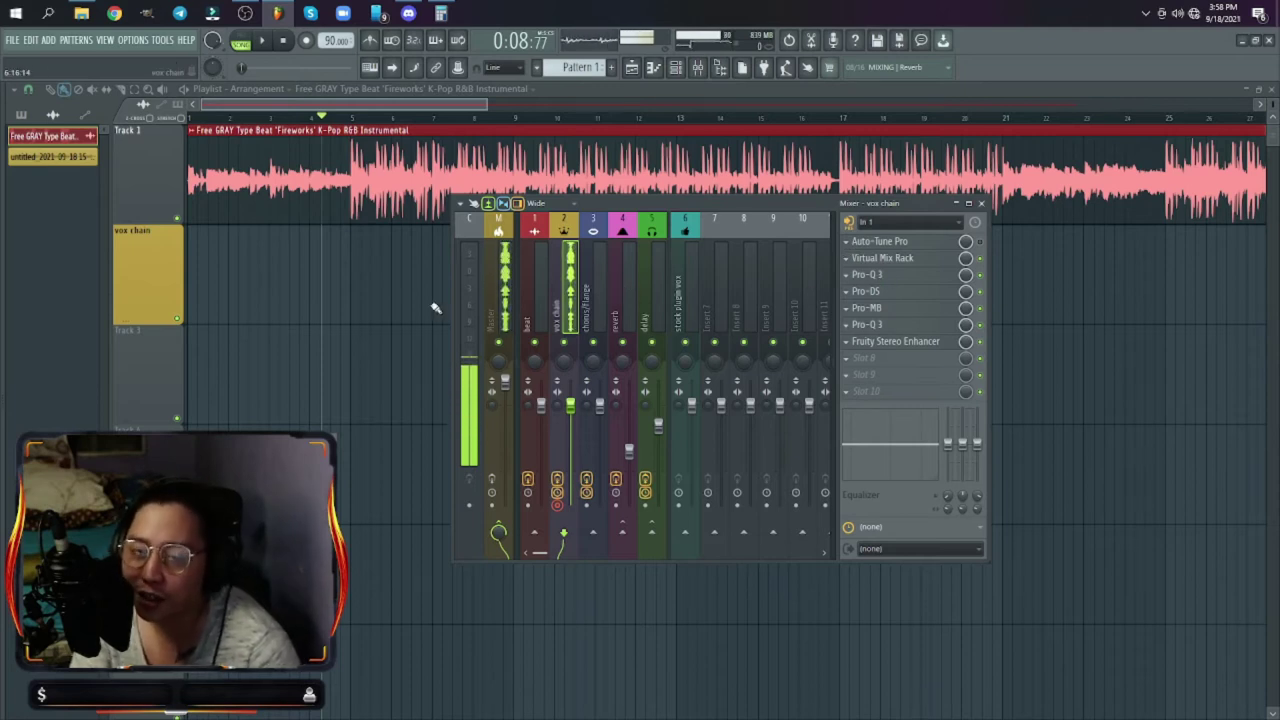
# Step: Set the vox chain mixer track's audio input to mono In 1
pyautogui.click(942, 225)
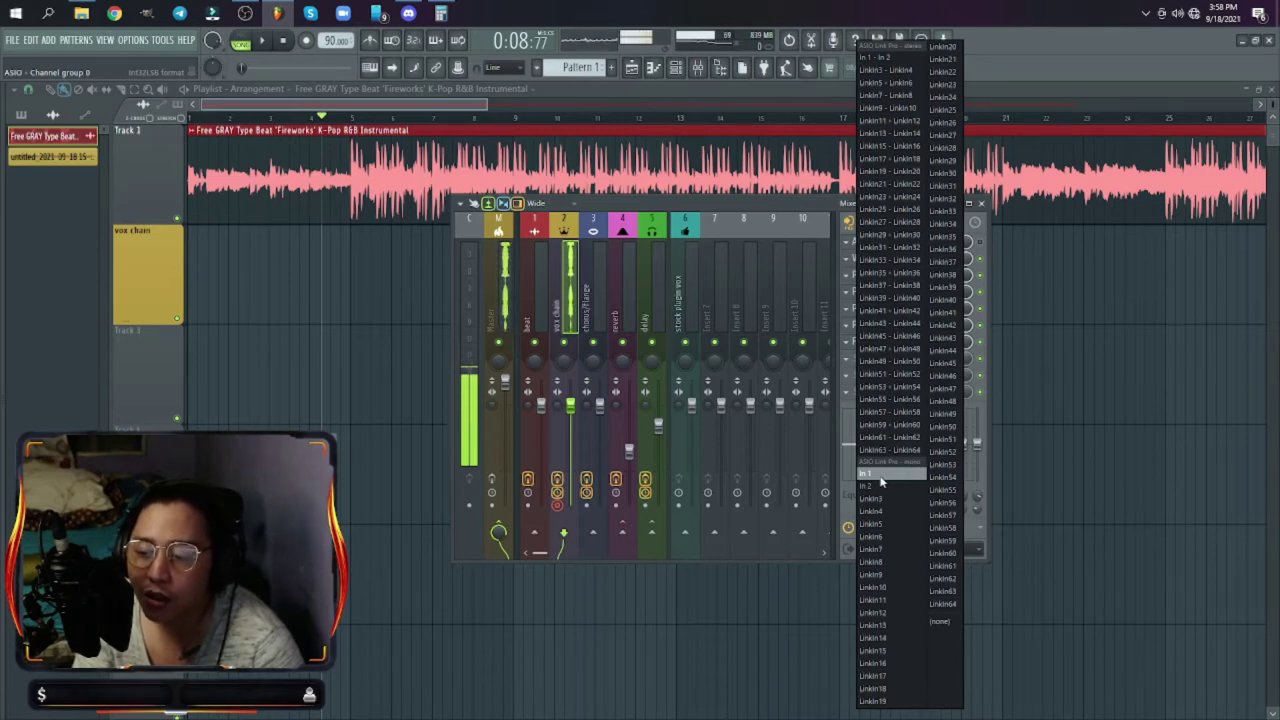
pyautogui.click(880, 476)
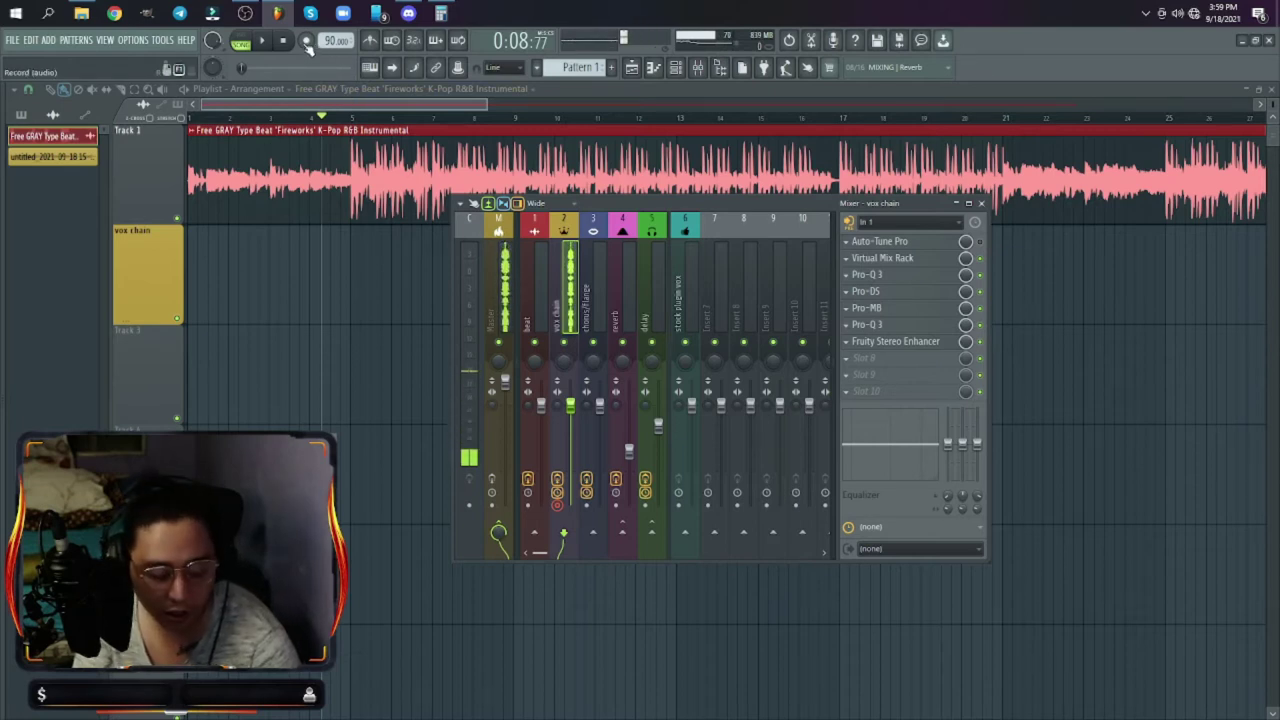
pyautogui.click(981, 203)
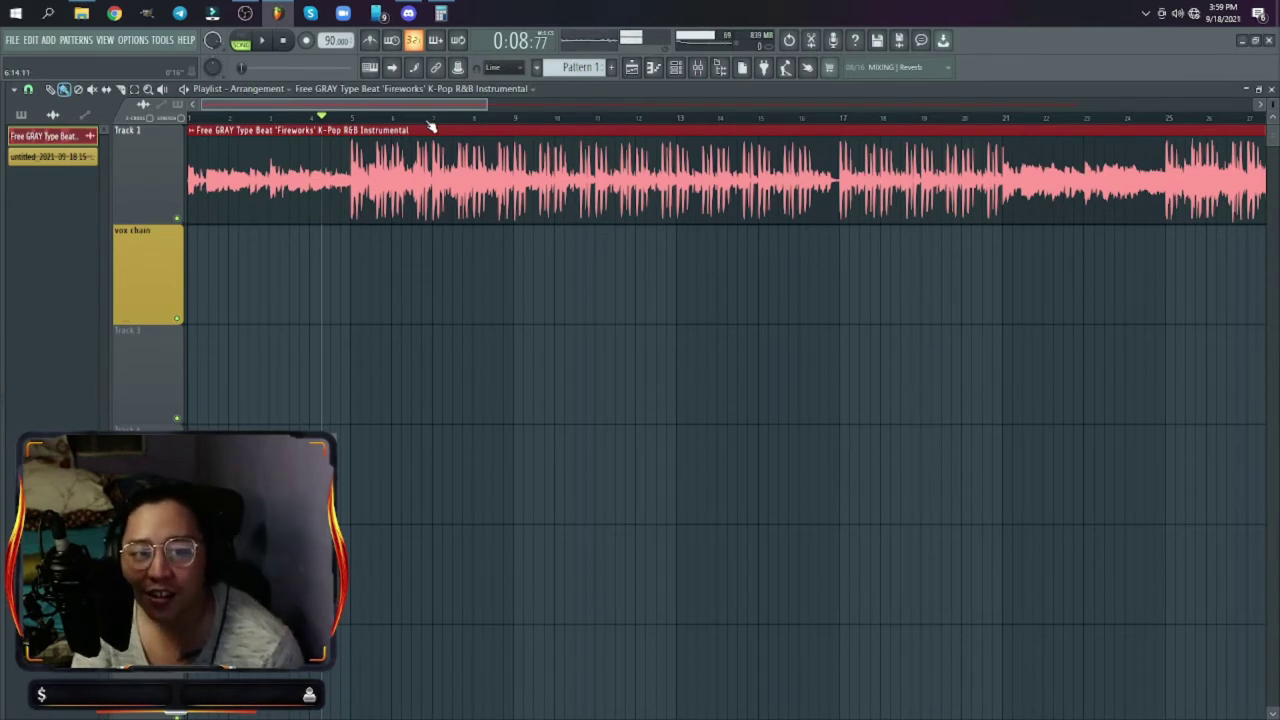
# Step: Route the vox chain mixer track to the chorus/flange, reverb and delay tracks
pyautogui.press('F9')
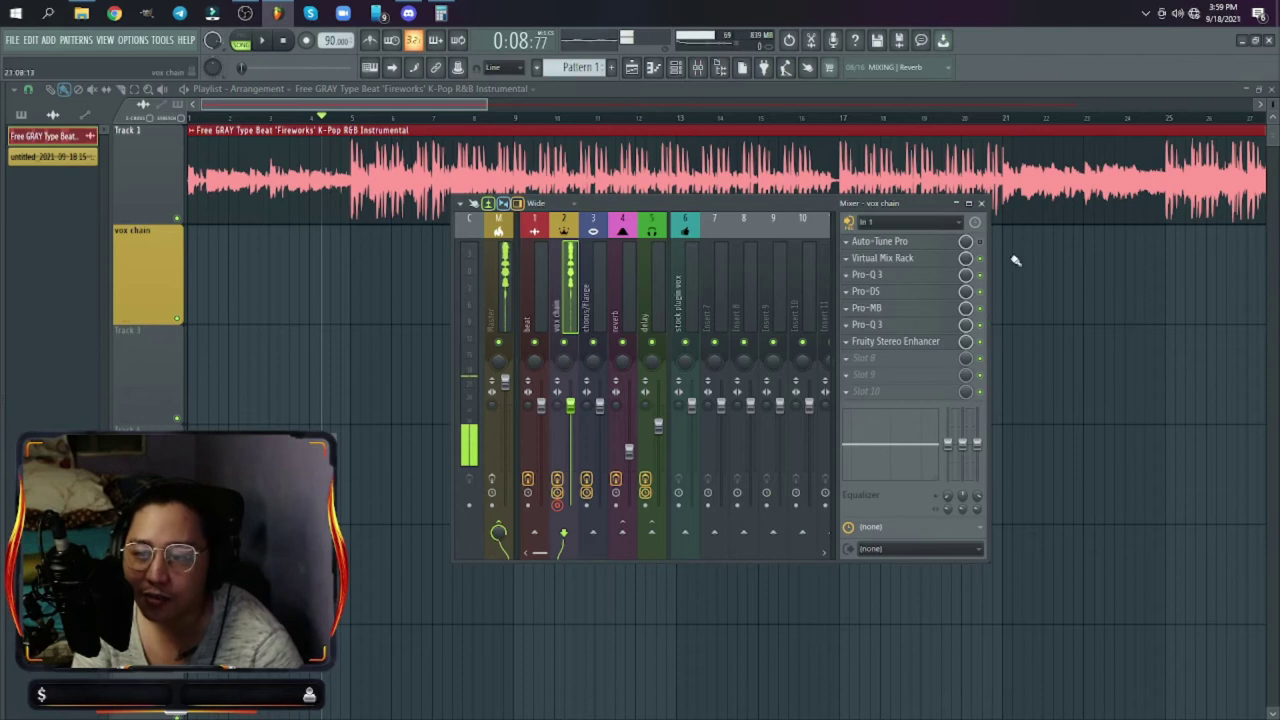
pyautogui.click(593, 533)
pyautogui.click(622, 533)
pyautogui.click(651, 533)
pyautogui.click(982, 203)
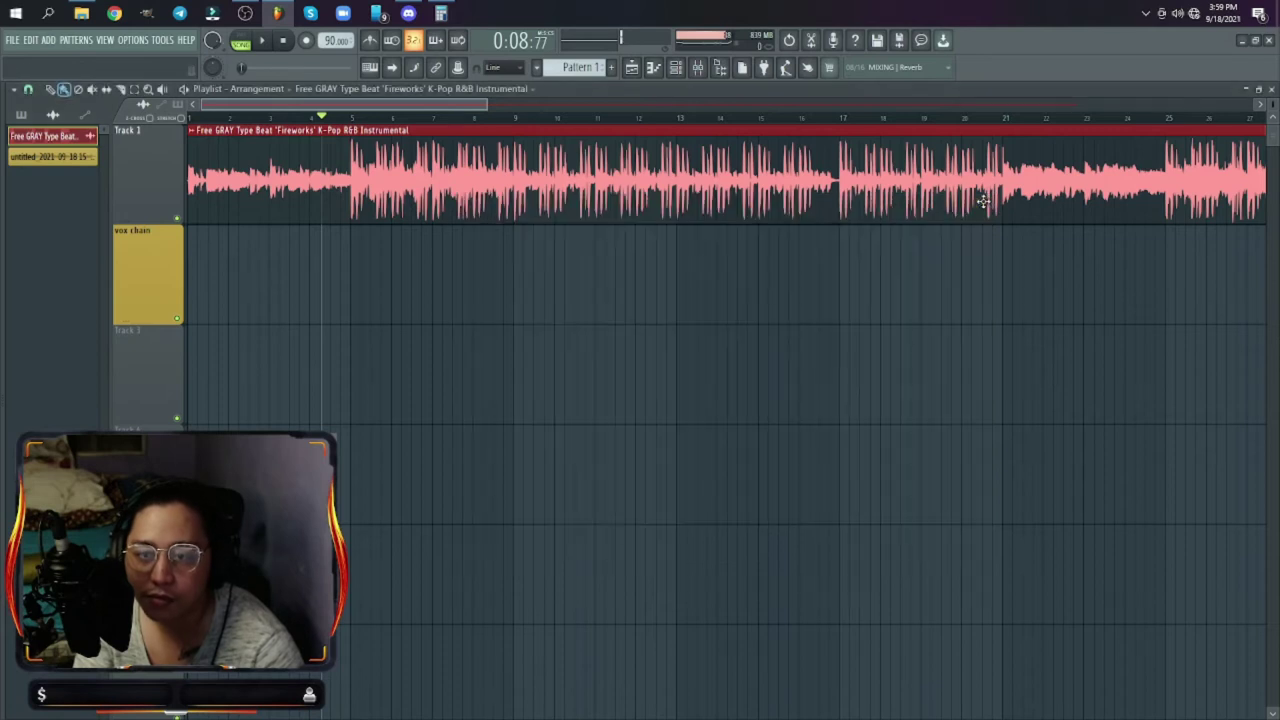
# Step: Record a vocal take over the beat from about bar 4 to bar 13 and disarm the vox chain mixer track
pyautogui.press('r')
pyautogui.press('space')
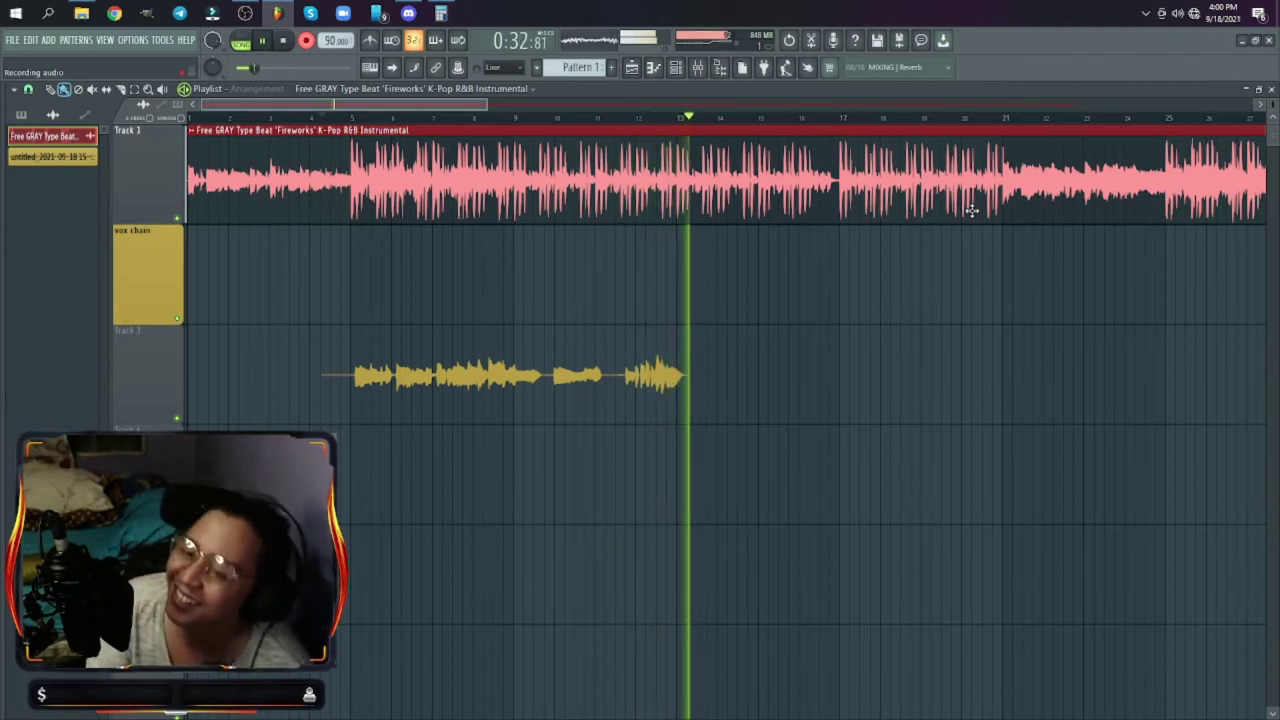
pyautogui.press('space')
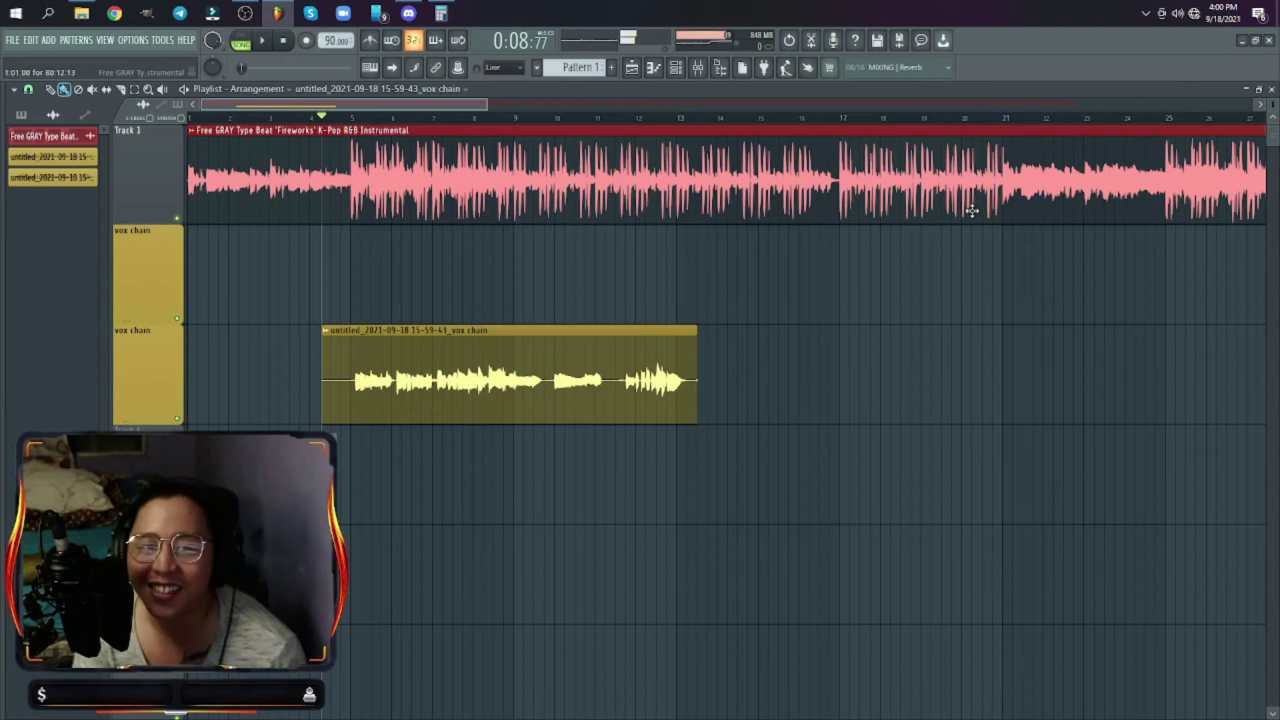
pyautogui.press('F9')
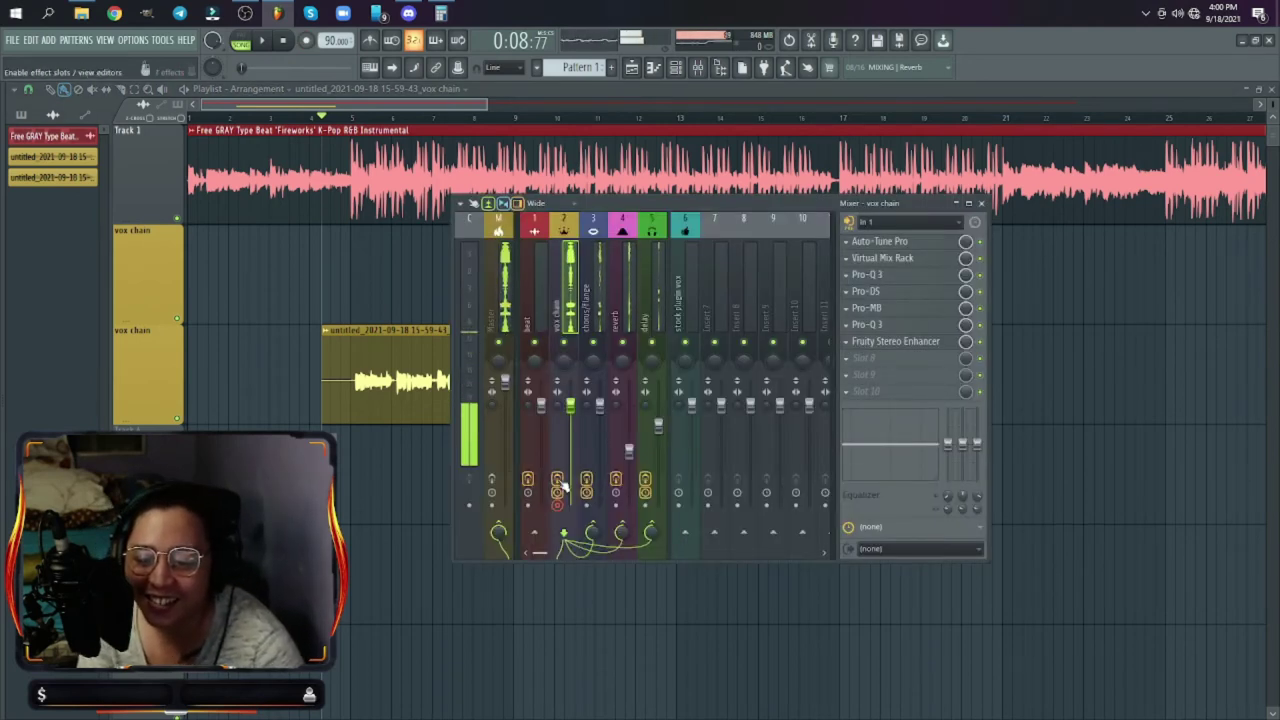
# Step: Move the recorded vocal clip up to the first vox chain playlist track and play it back with the recording countdown turned off
pyautogui.press('space')
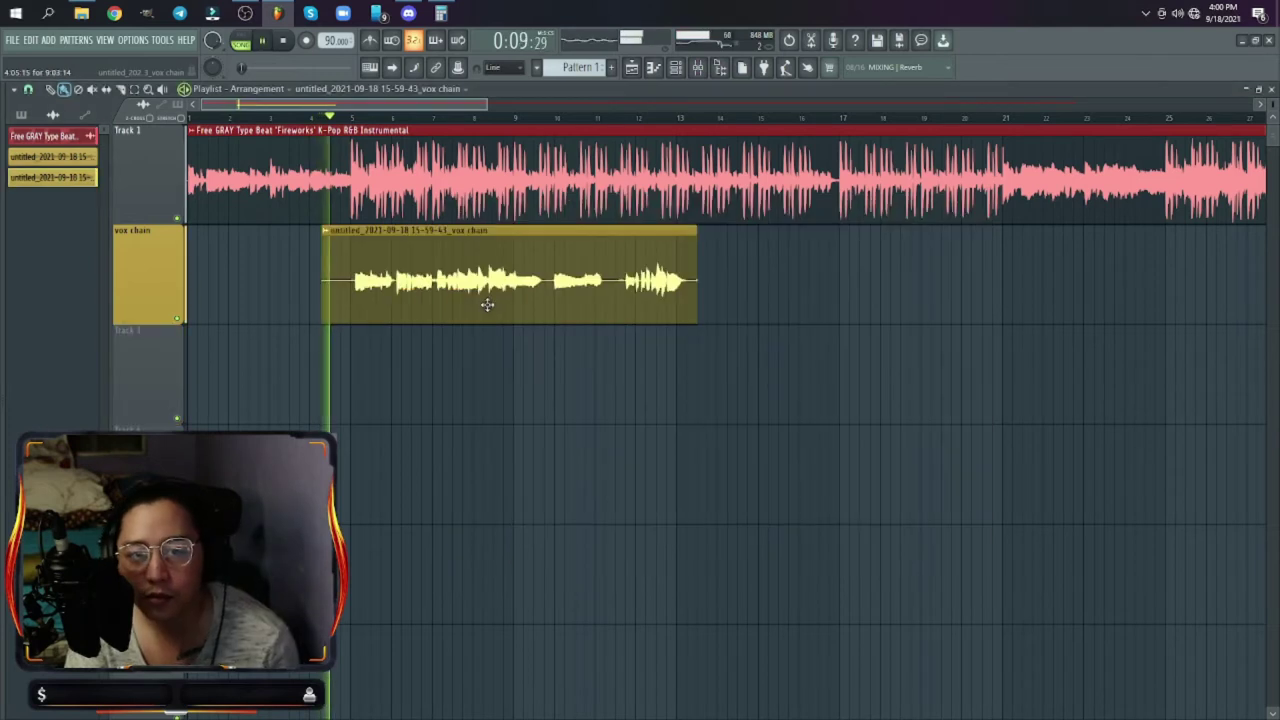
pyautogui.click(414, 40)
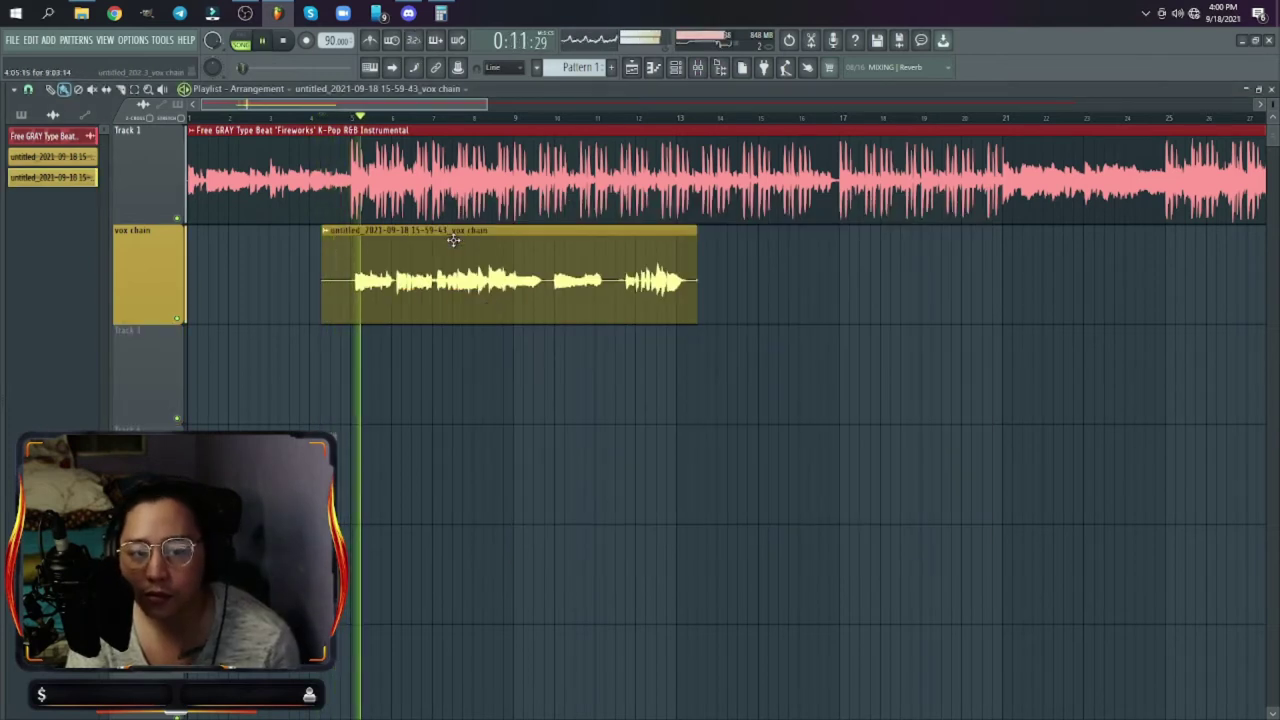
pyautogui.doubleClick(496, 266)
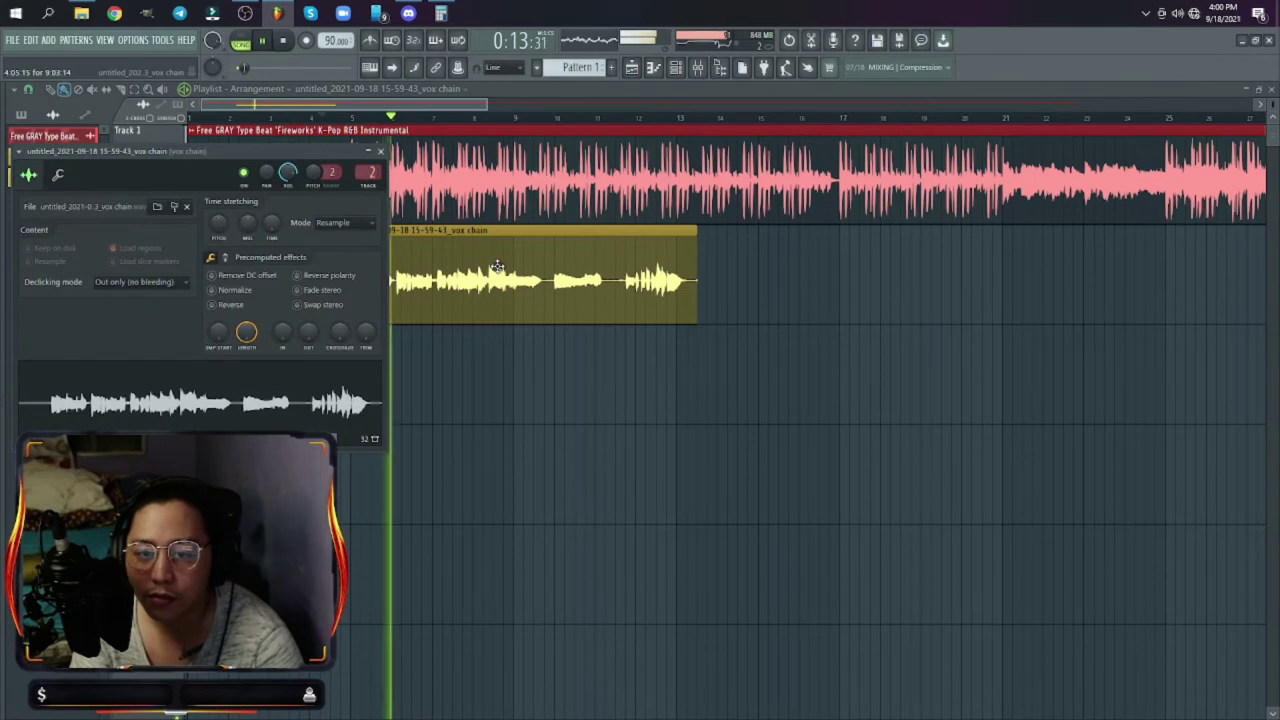
pyautogui.click(381, 152)
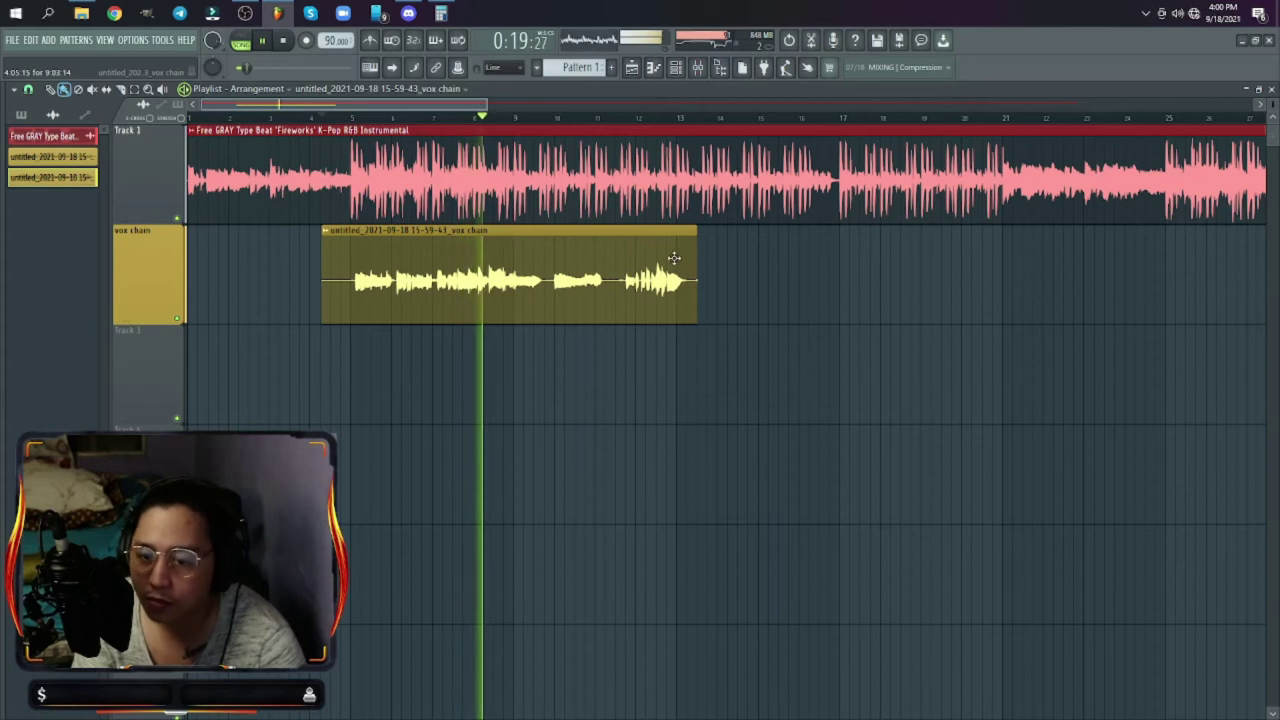
# Step: Check the Auto-Tune Pro settings on the vox chain mixer track during playback
pyautogui.press('F9')
pyautogui.click(880, 242)
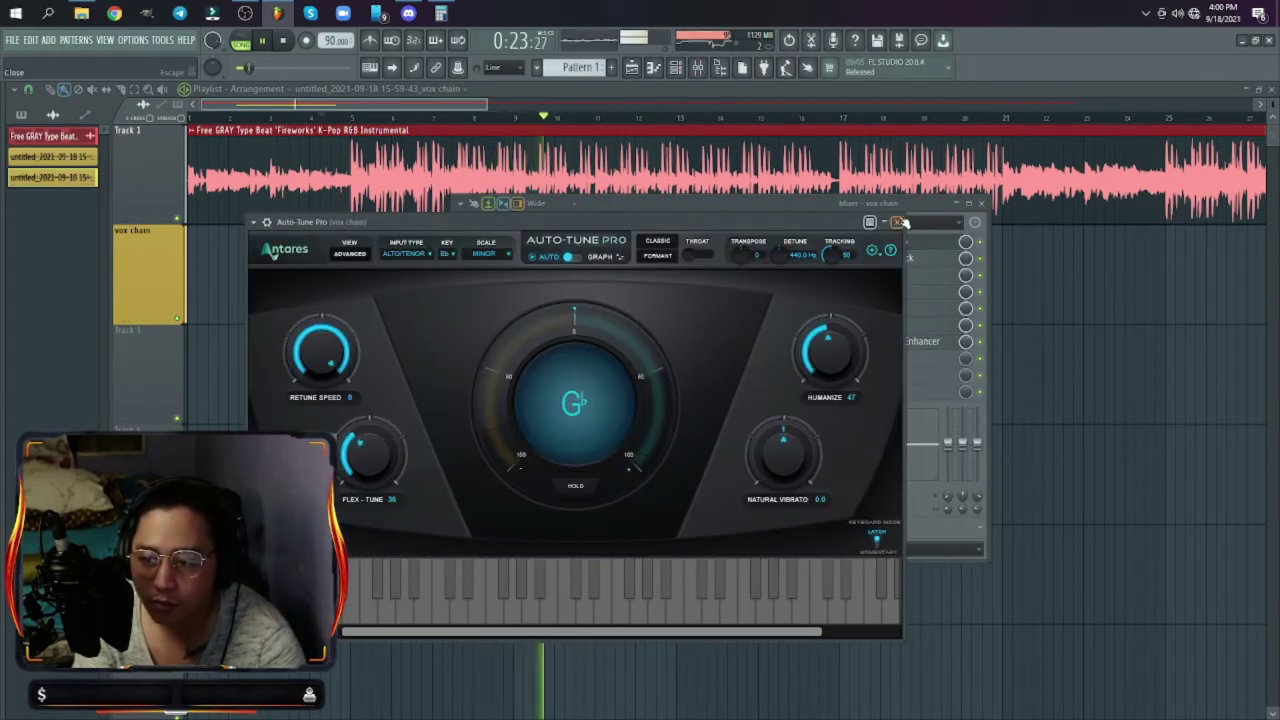
pyautogui.click(896, 222)
# Step: Raise the reverb mixer track's level slightly and set the delay track's volume to about 86% while listening to the take
pyautogui.click(628, 443)
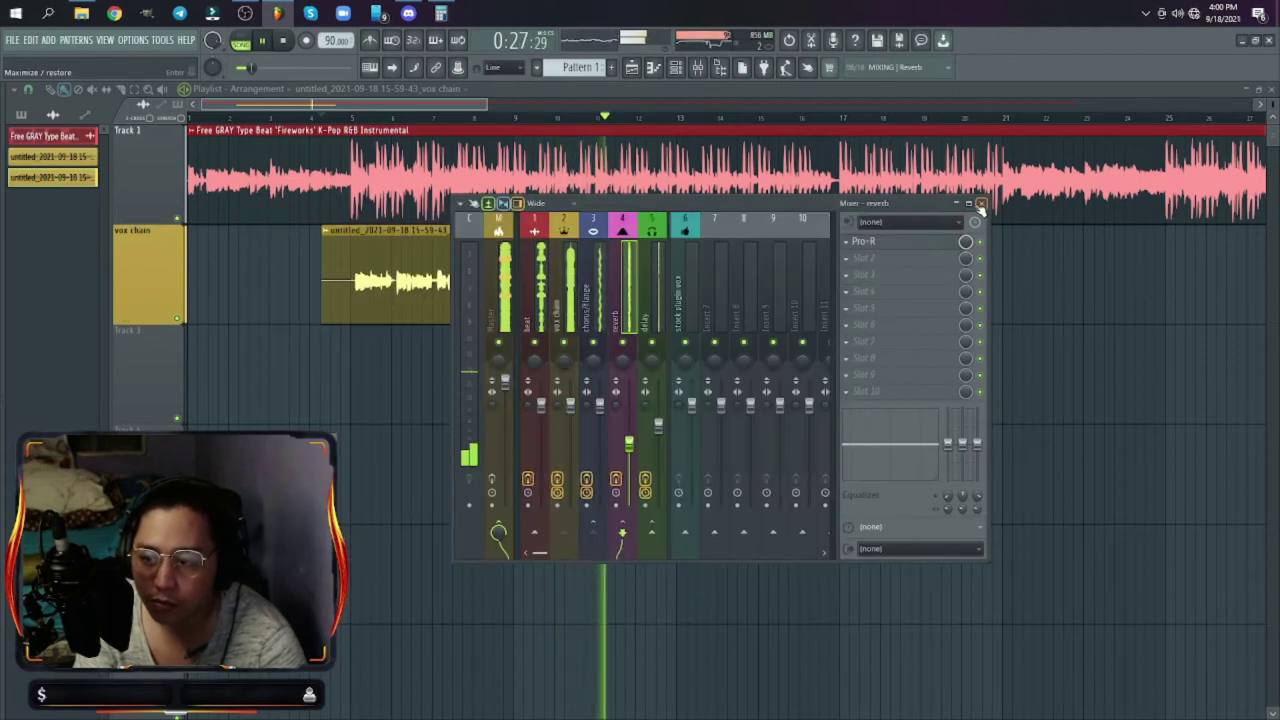
pyautogui.click(660, 428)
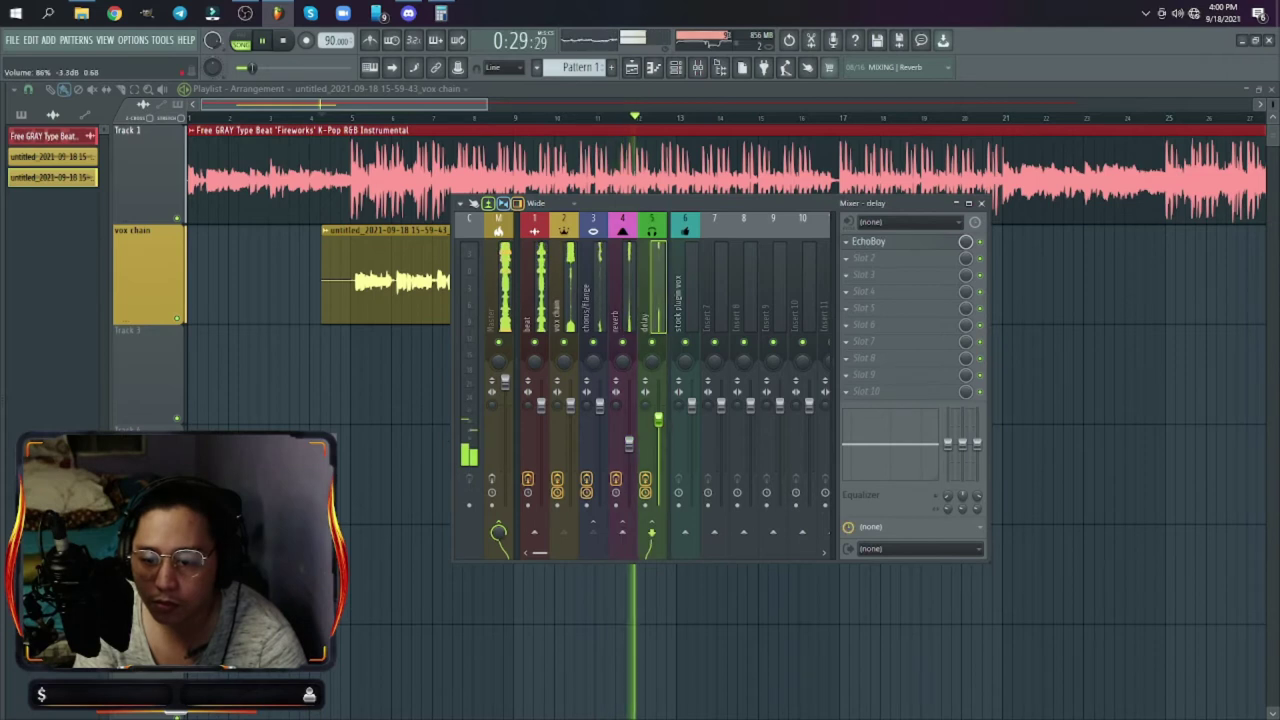
pyautogui.click(984, 204)
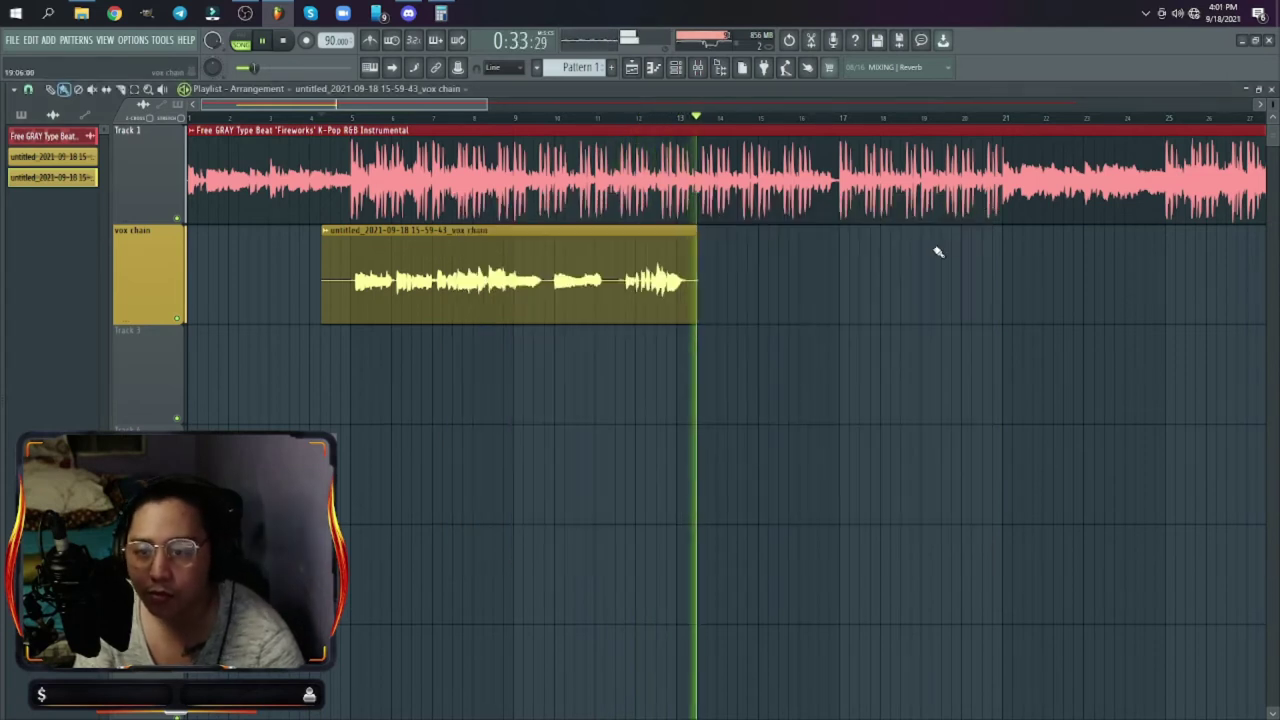
pyautogui.press('space')
# Step: Set the recorded vocal clip's declicking mode to Crossfade (bleeding)
pyautogui.doubleClick(612, 232)
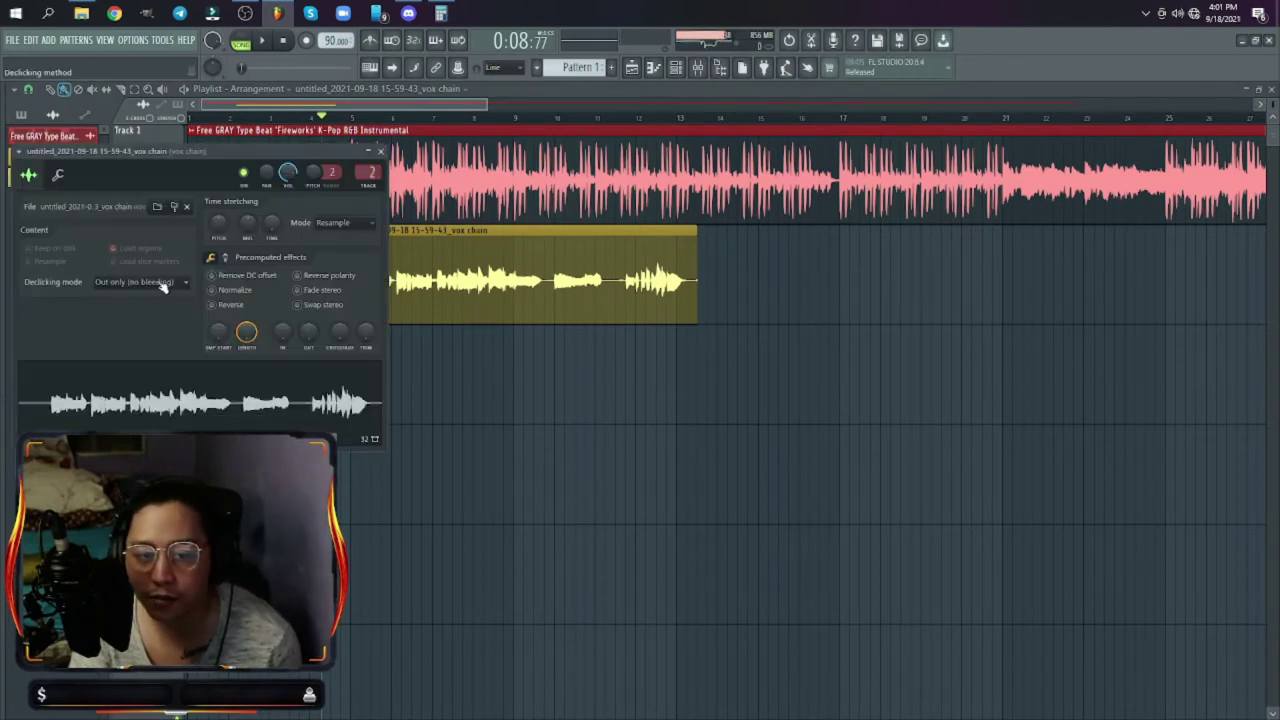
pyautogui.click(162, 283)
pyautogui.click(140, 361)
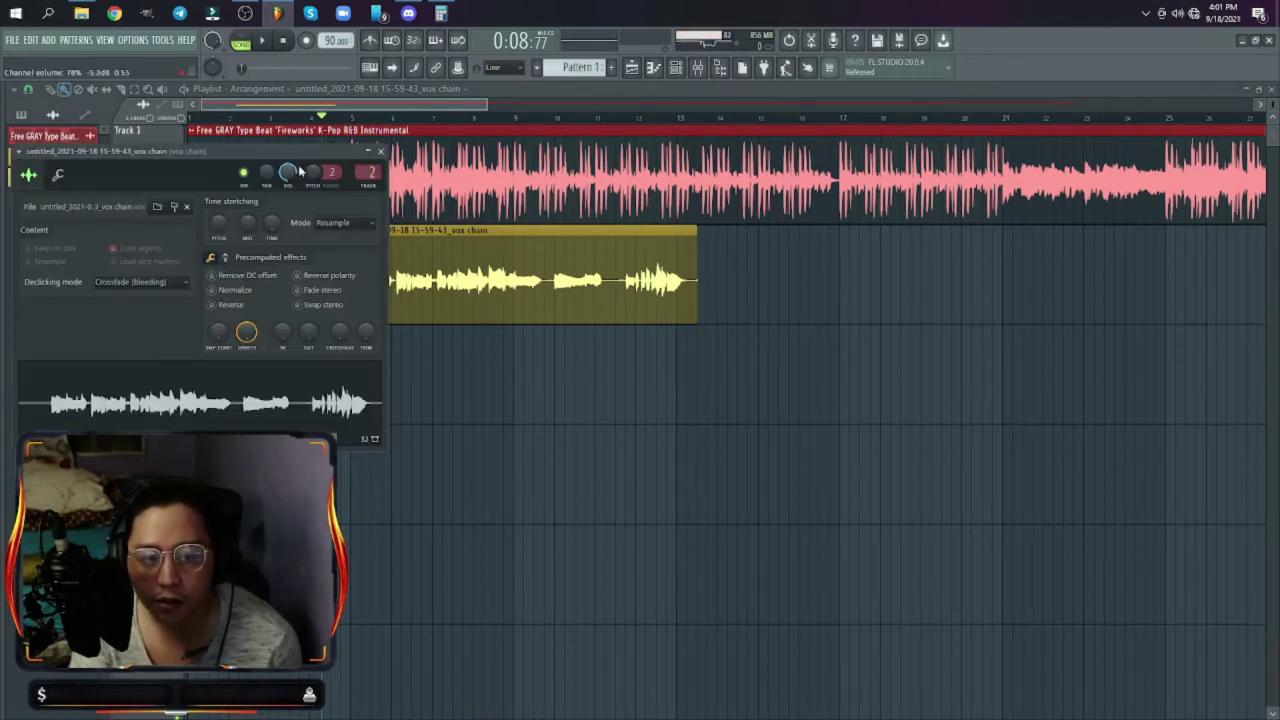
pyautogui.click(380, 151)
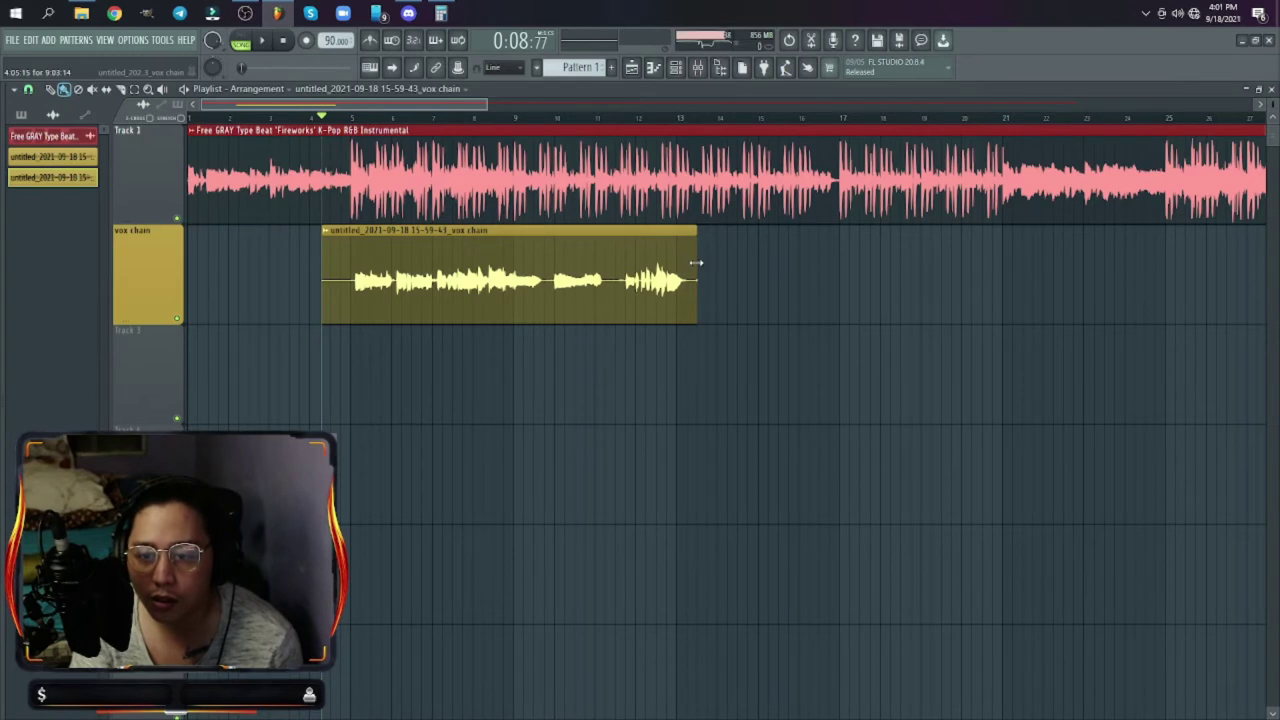
# Step: Trim the silence off the vocal clip so it runs from about bar 5 to just past bar 13, and check its channel settings
pyautogui.moveTo(319, 257); pyautogui.dragTo(351, 255)
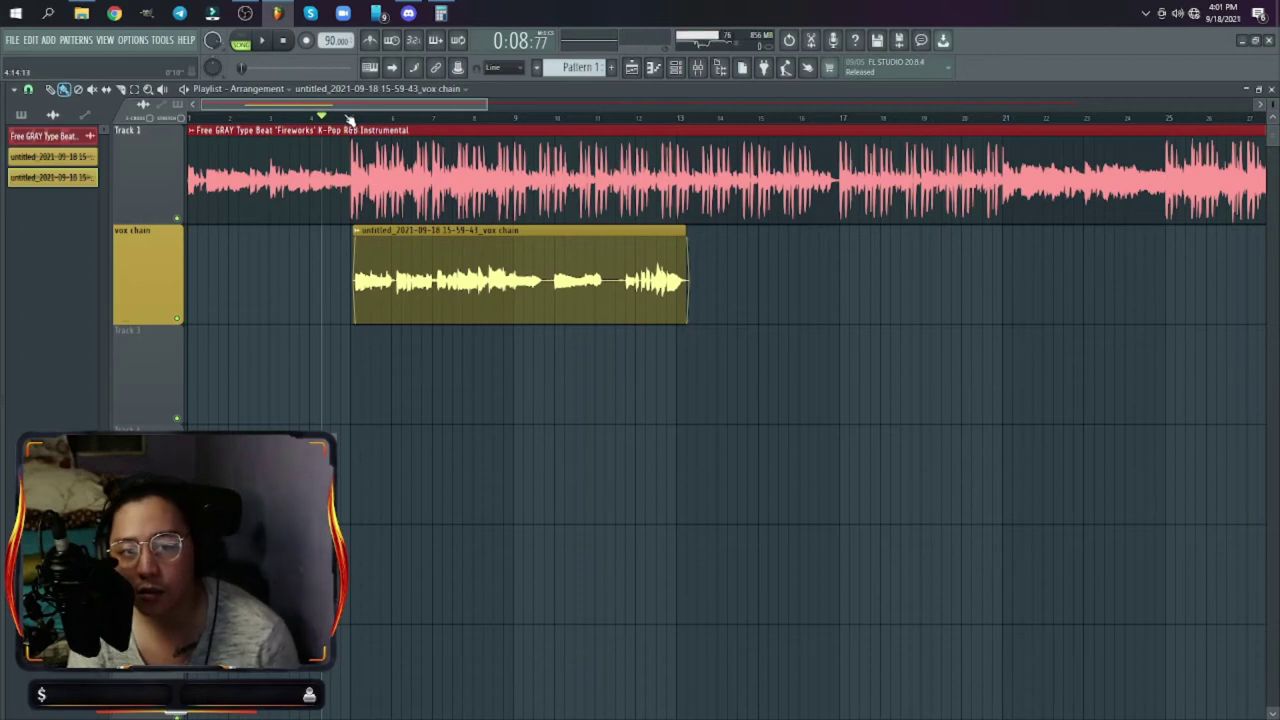
pyautogui.doubleClick(421, 271)
pyautogui.moveTo(204, 151); pyautogui.dragTo(360, 187)
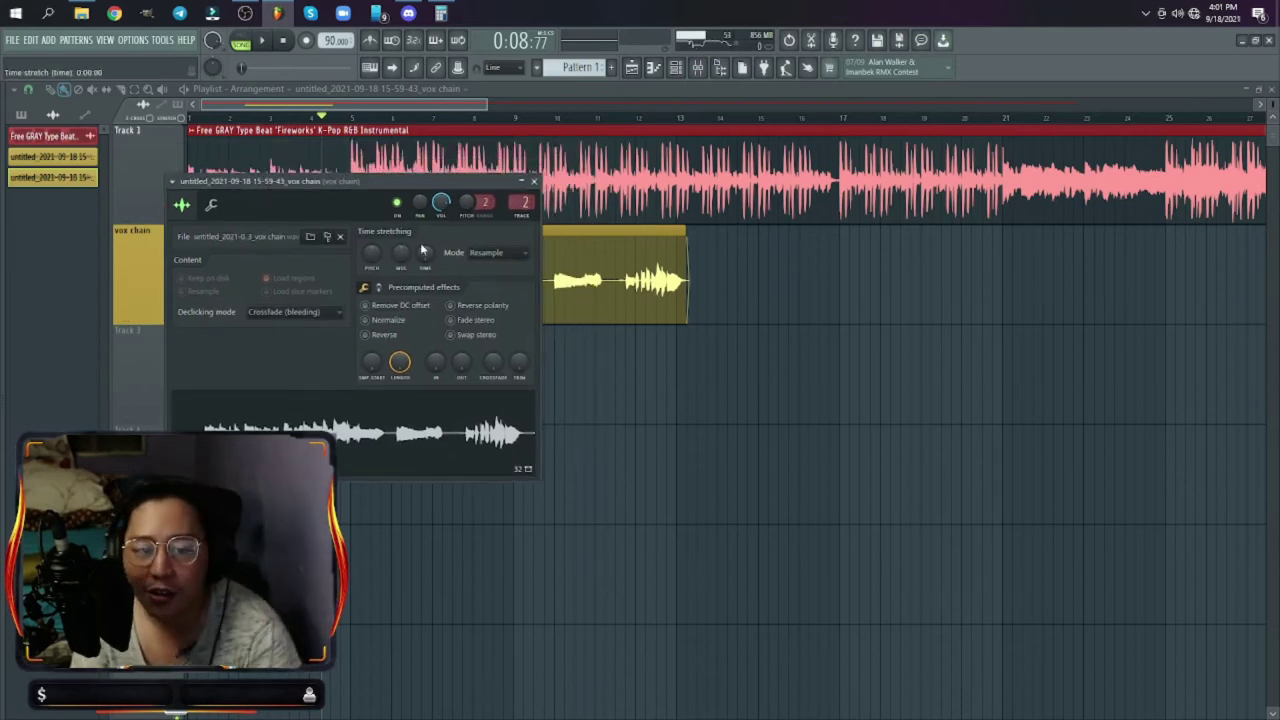
pyautogui.click(534, 181)
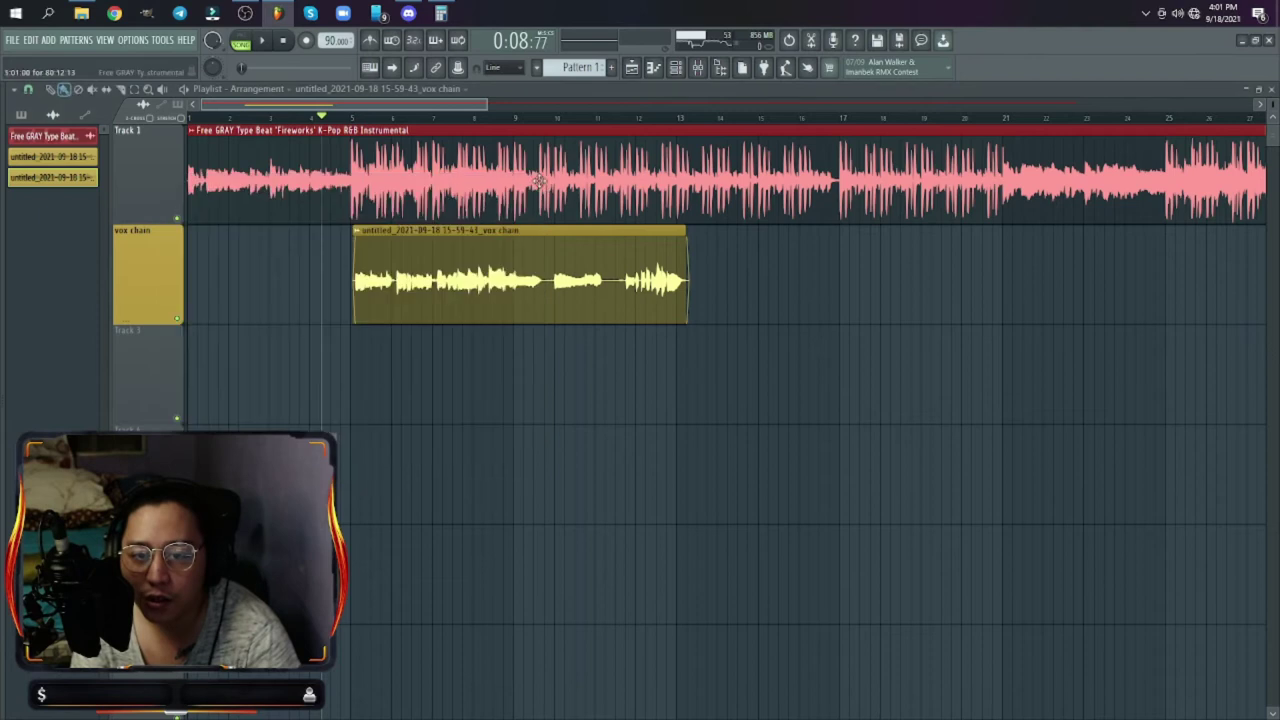
# Step: Change the trimmed vocal clip's declicking mode to Smooth (bleeding)
pyautogui.doubleClick(562, 264)
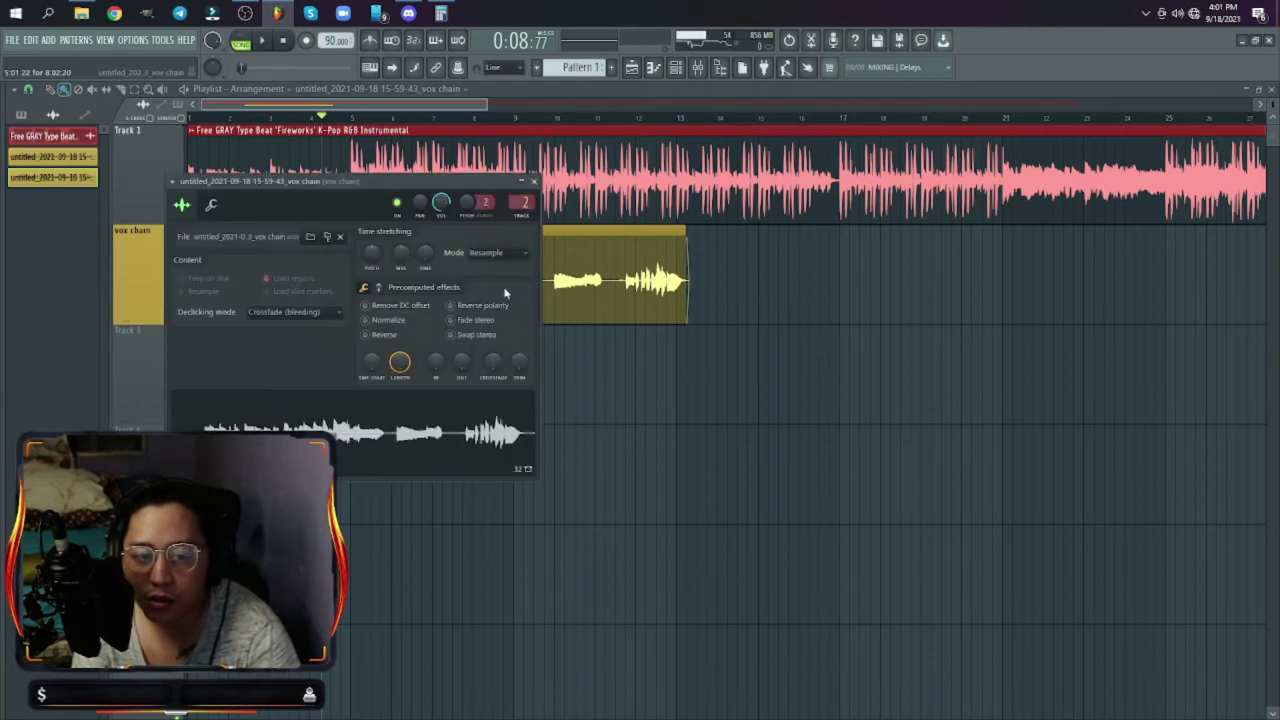
pyautogui.click(276, 313)
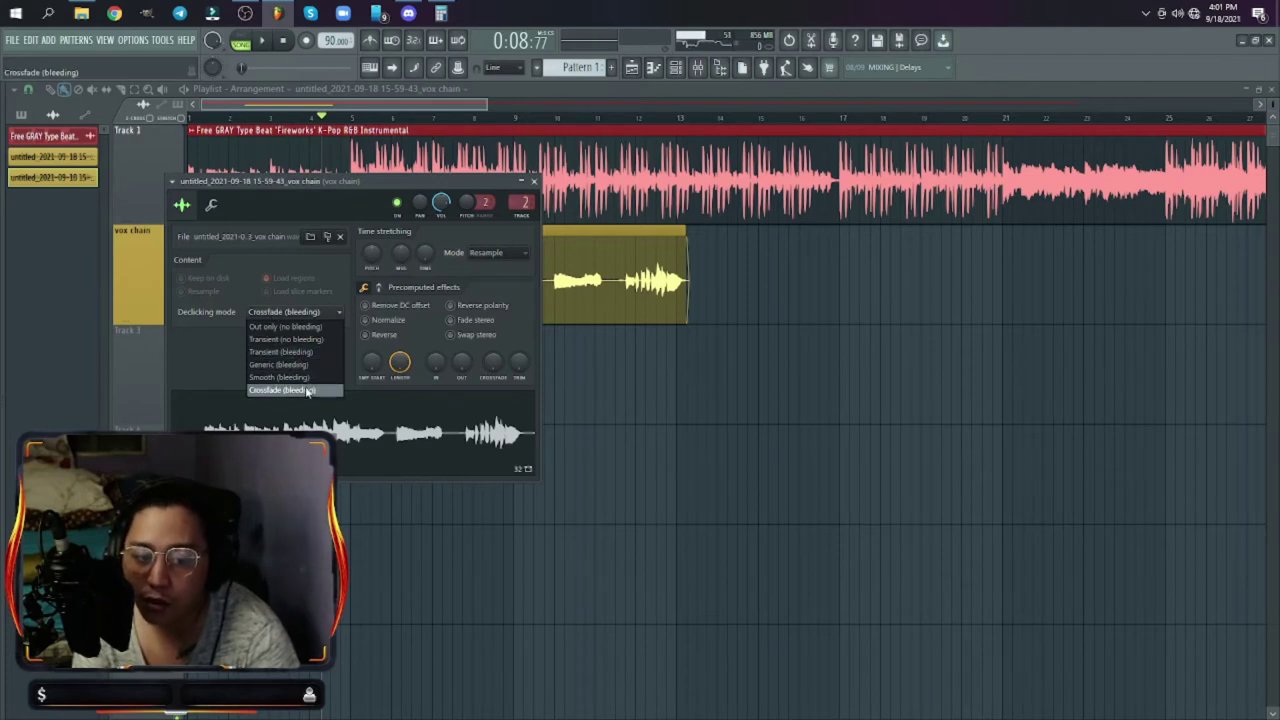
pyautogui.click(307, 379)
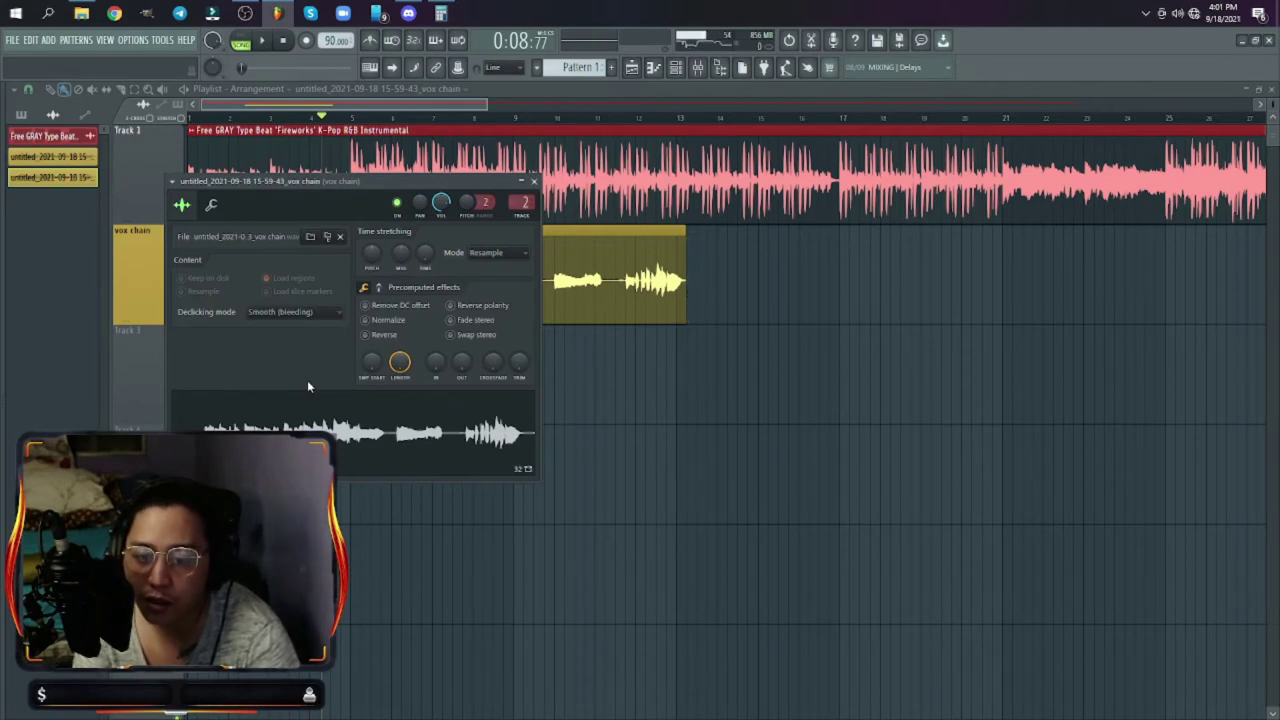
pyautogui.click(534, 181)
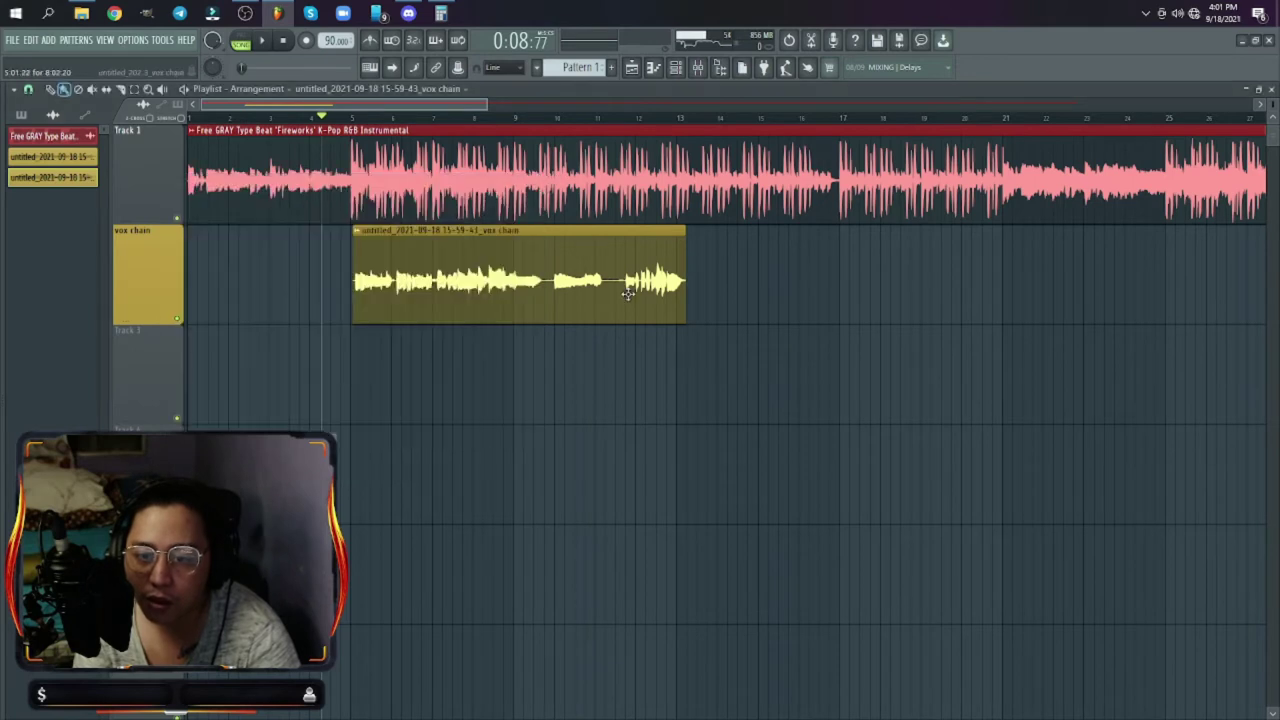
pyautogui.keyDown('ctrl'); pyautogui.scroll(2, 548, 328); pyautogui.keyUp('ctrl')
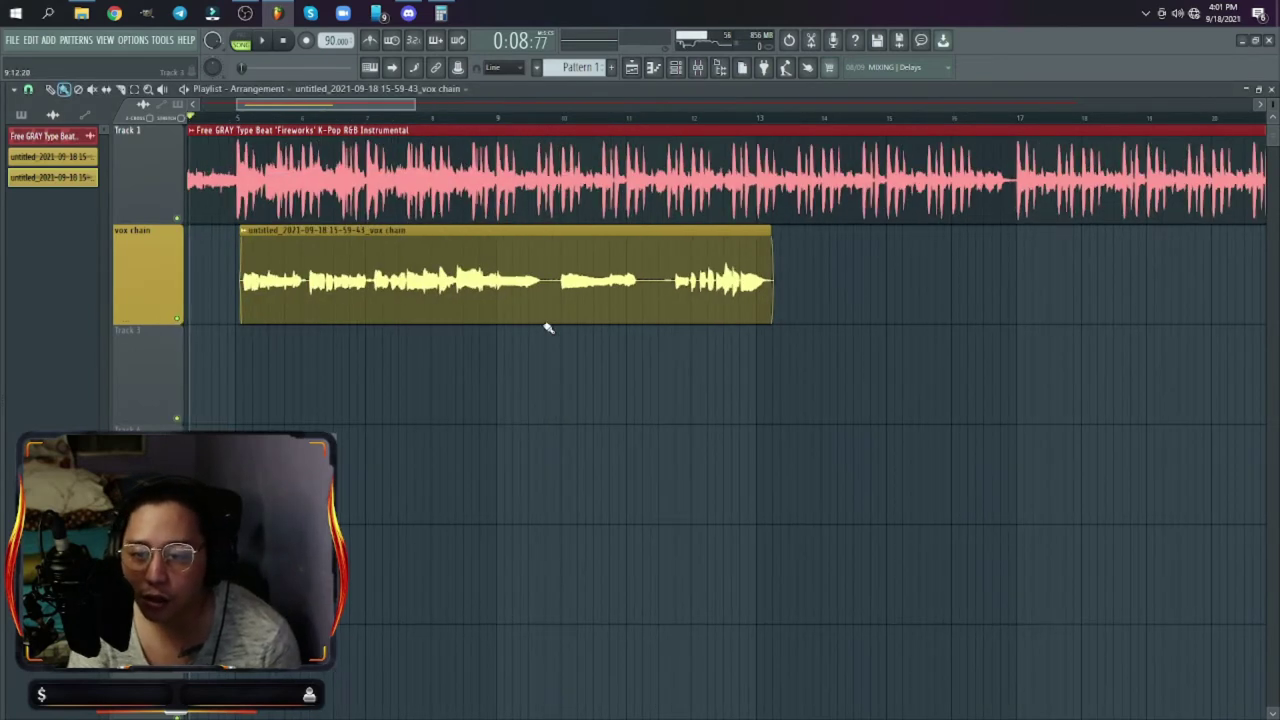
pyautogui.keyDown('ctrl'); pyautogui.scroll(1, 548, 328); pyautogui.keyUp('ctrl')
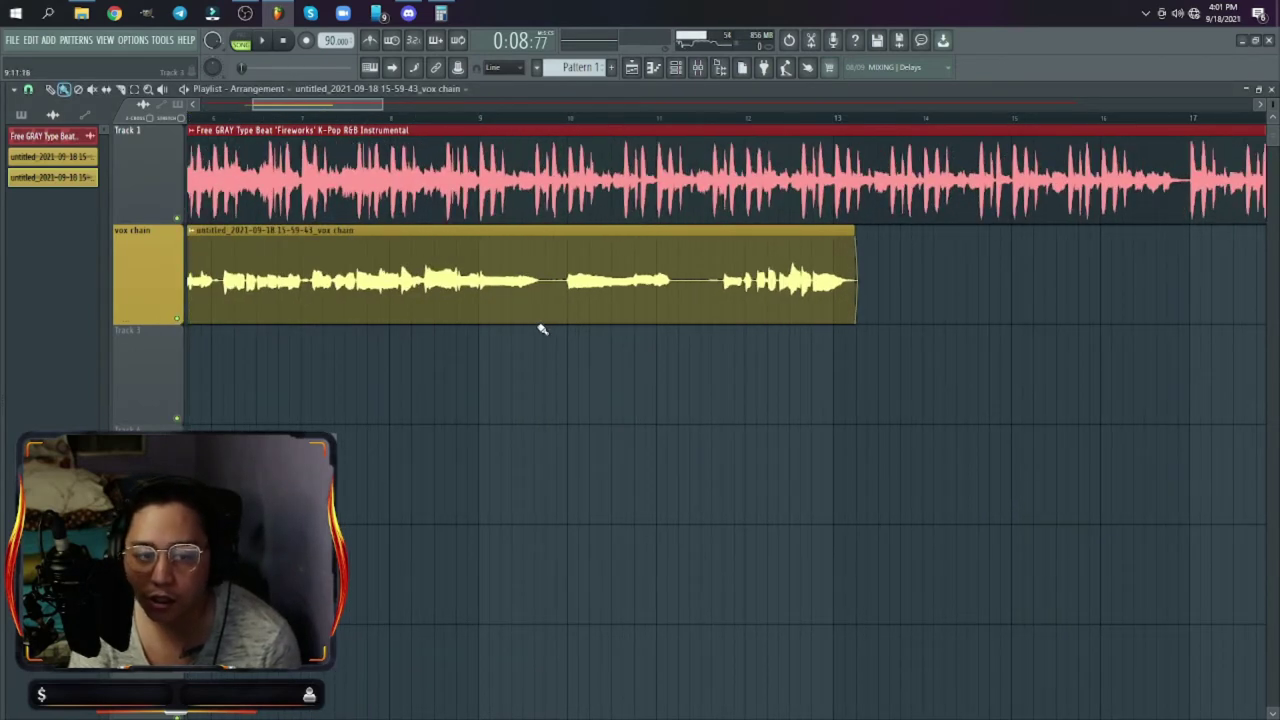
pyautogui.keyDown('ctrl'); pyautogui.scroll(-1, 542, 330); pyautogui.keyUp('ctrl')
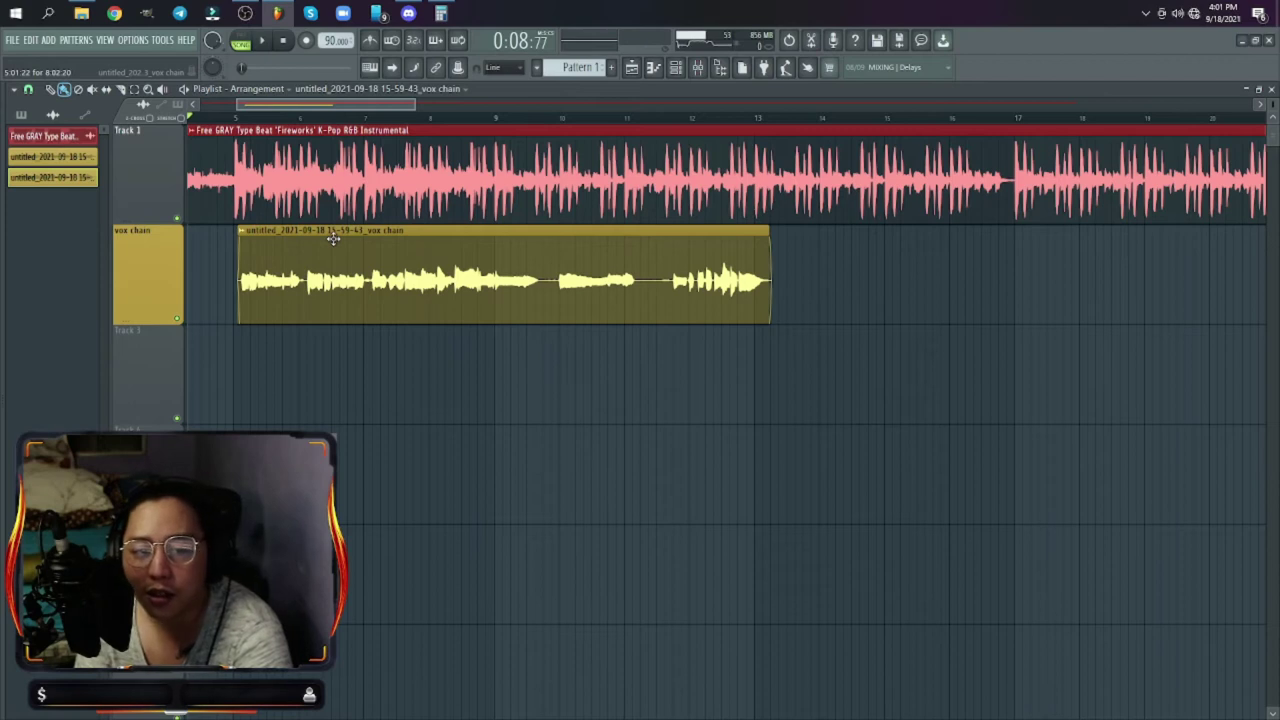
# Step: Raise the Retune Speed to about 12 in Auto-Tune Pro on the vox chain mixer track
pyautogui.press('F9')
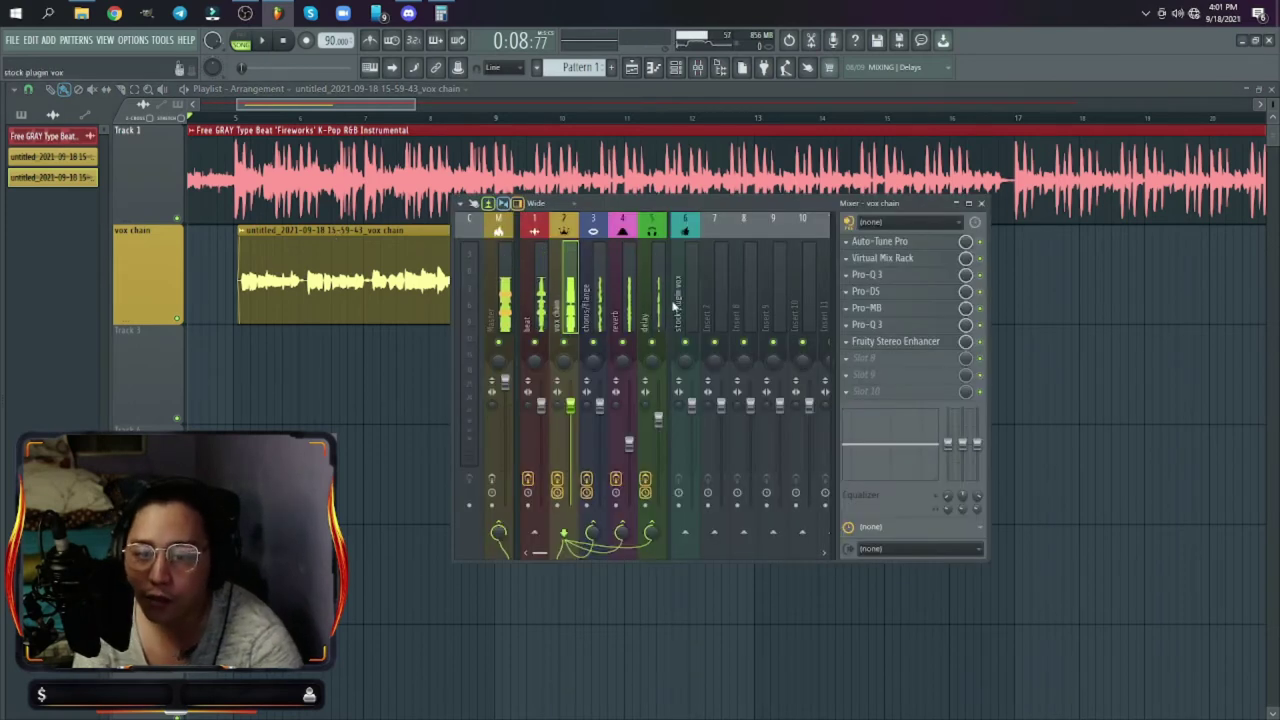
pyautogui.click(916, 244)
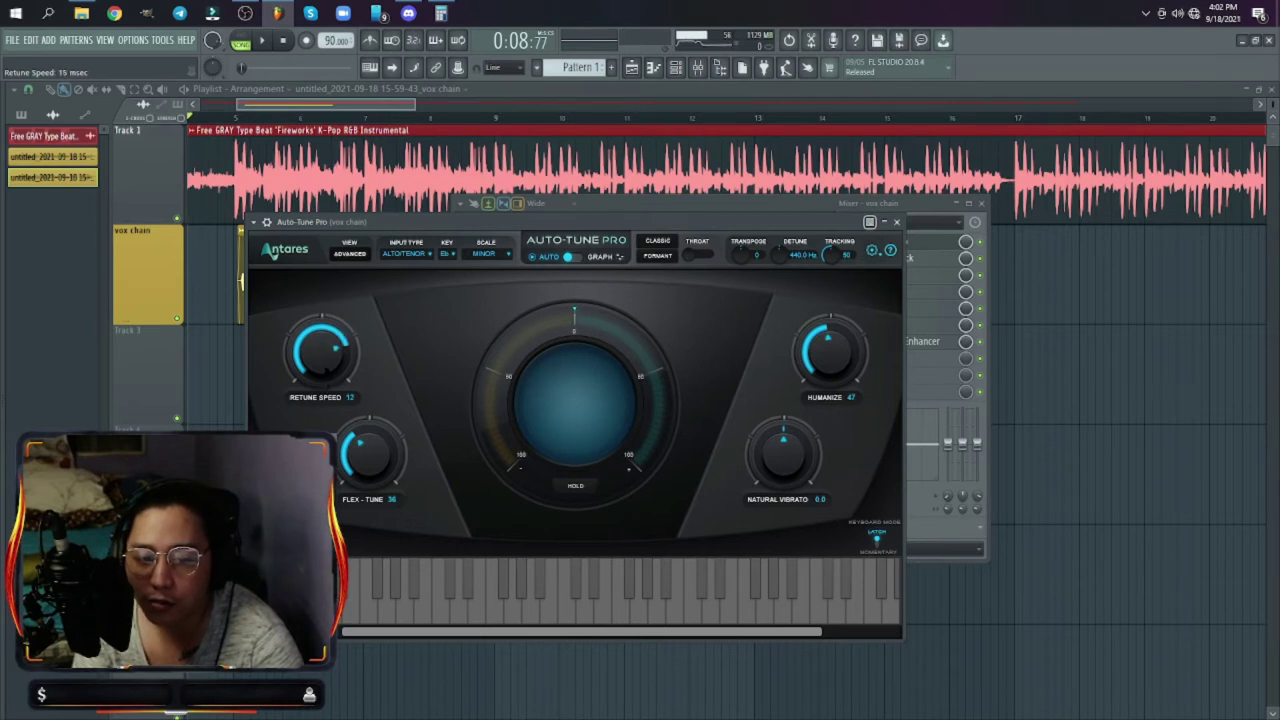
pyautogui.click(899, 224)
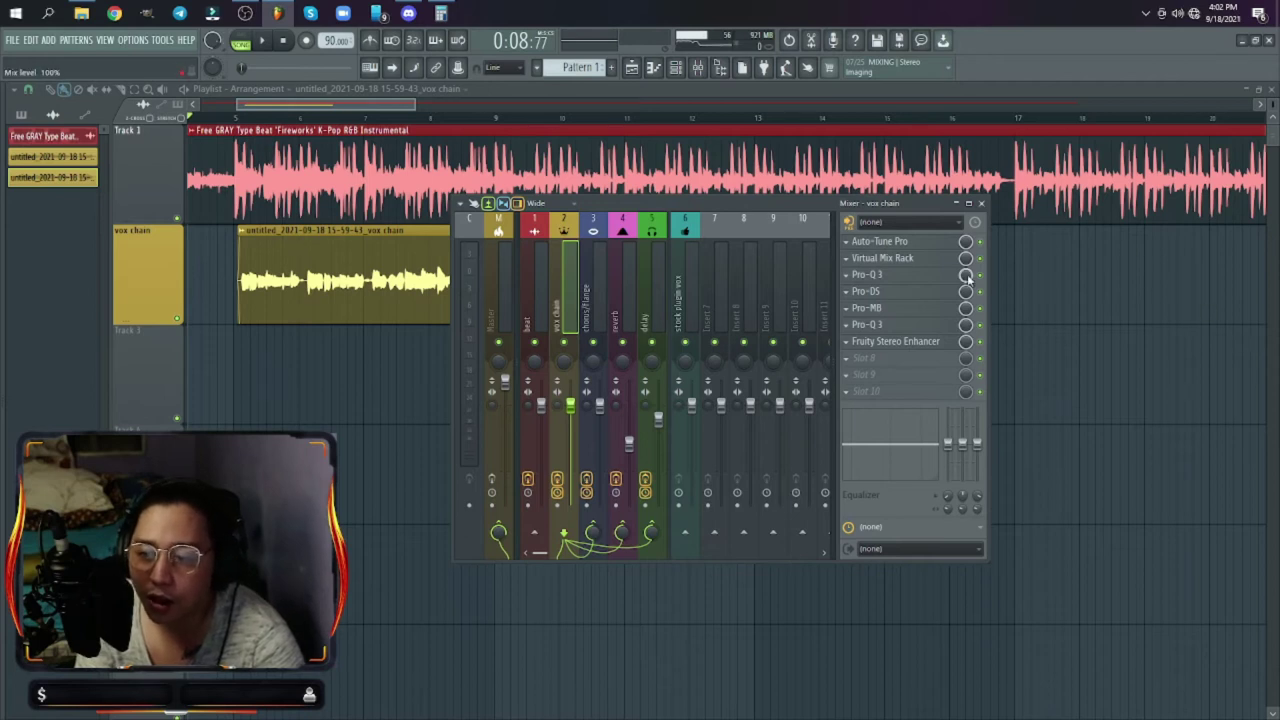
# Step: Switch the Virtual Channel module's console to the trident (Ψ) type in the vox chain's Virtual Mix Rack and listen to the result
pyautogui.click(878, 259)
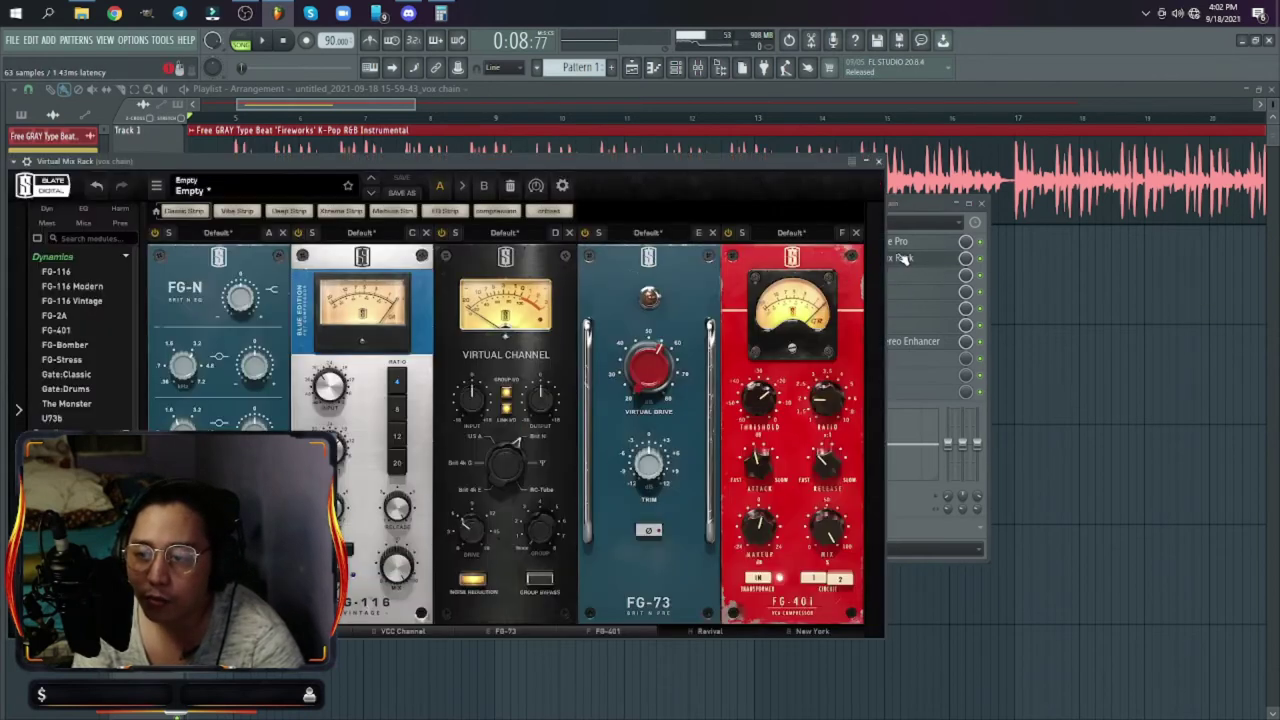
pyautogui.moveTo(648, 163); pyautogui.dragTo(685, 177)
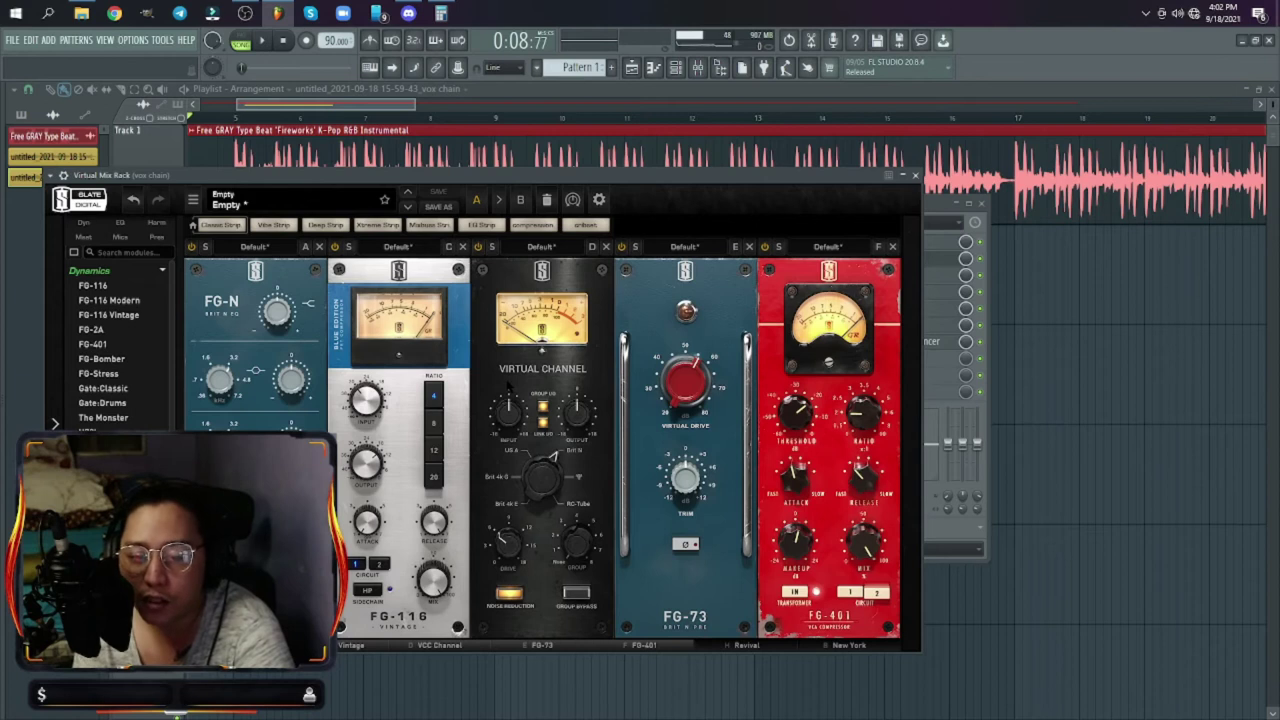
pyautogui.moveTo(549, 483); pyautogui.dragTo(549, 468)
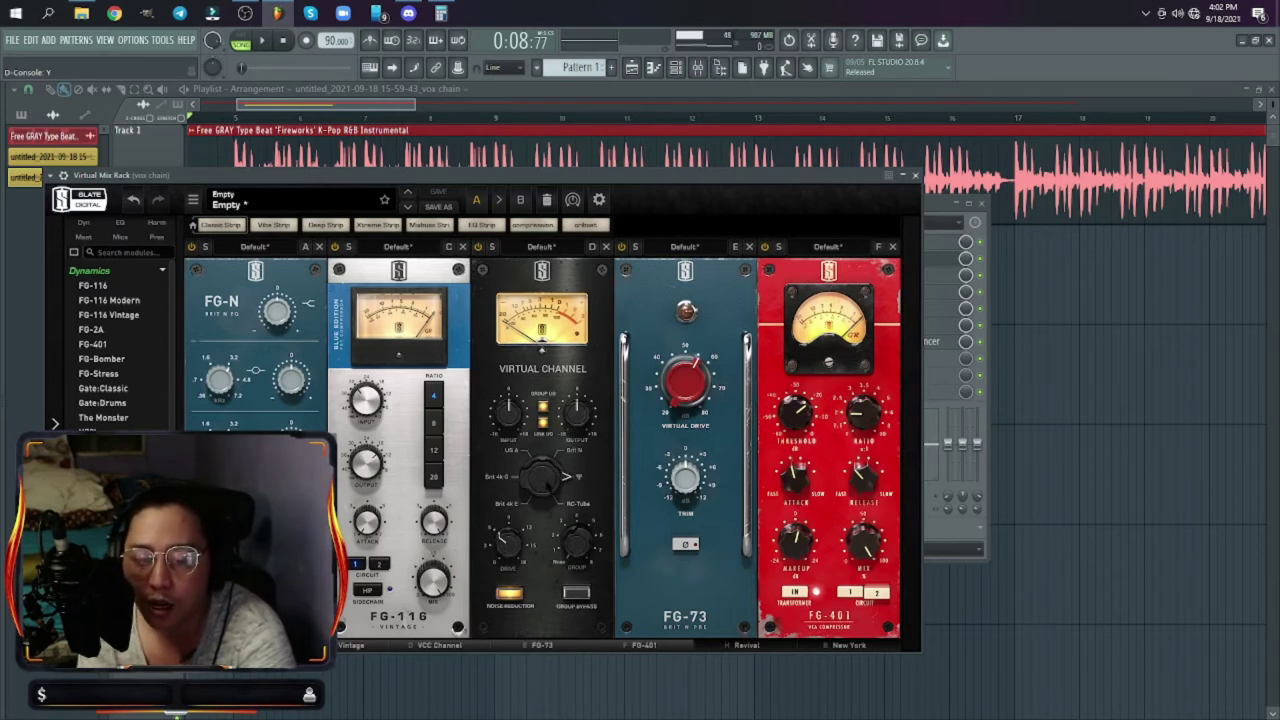
pyautogui.moveTo(688, 380)
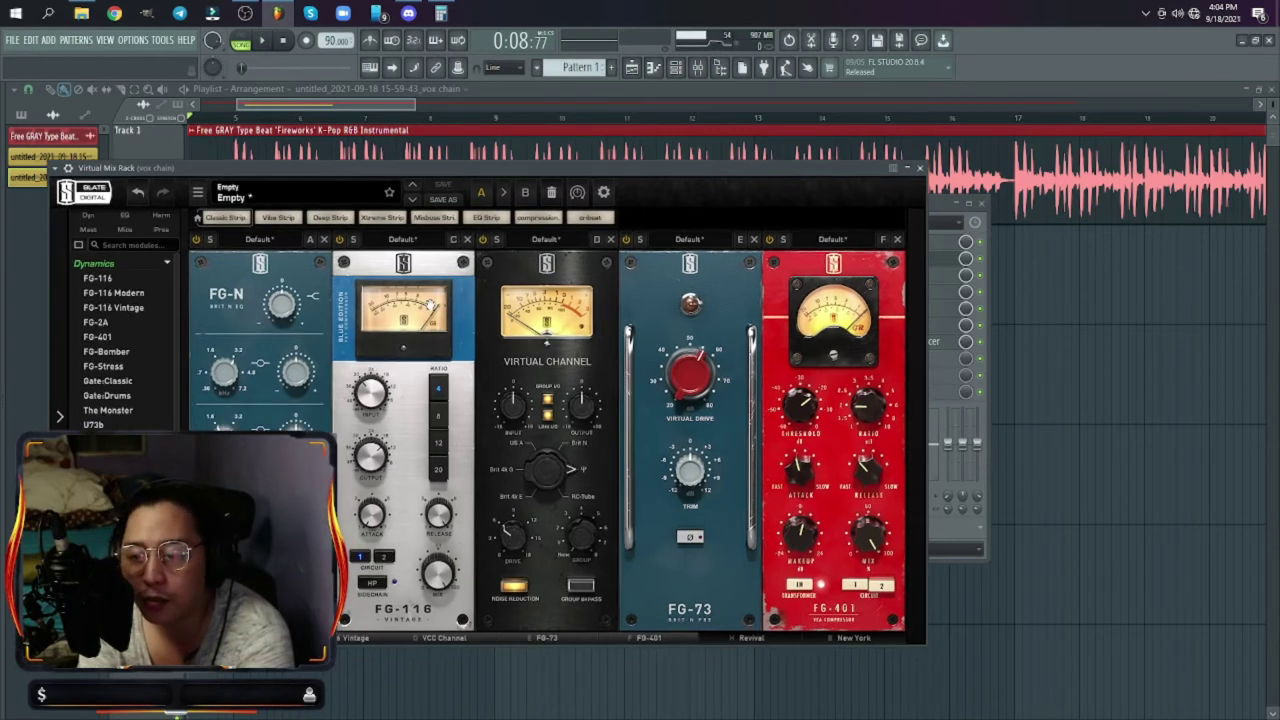
pyautogui.click(921, 168)
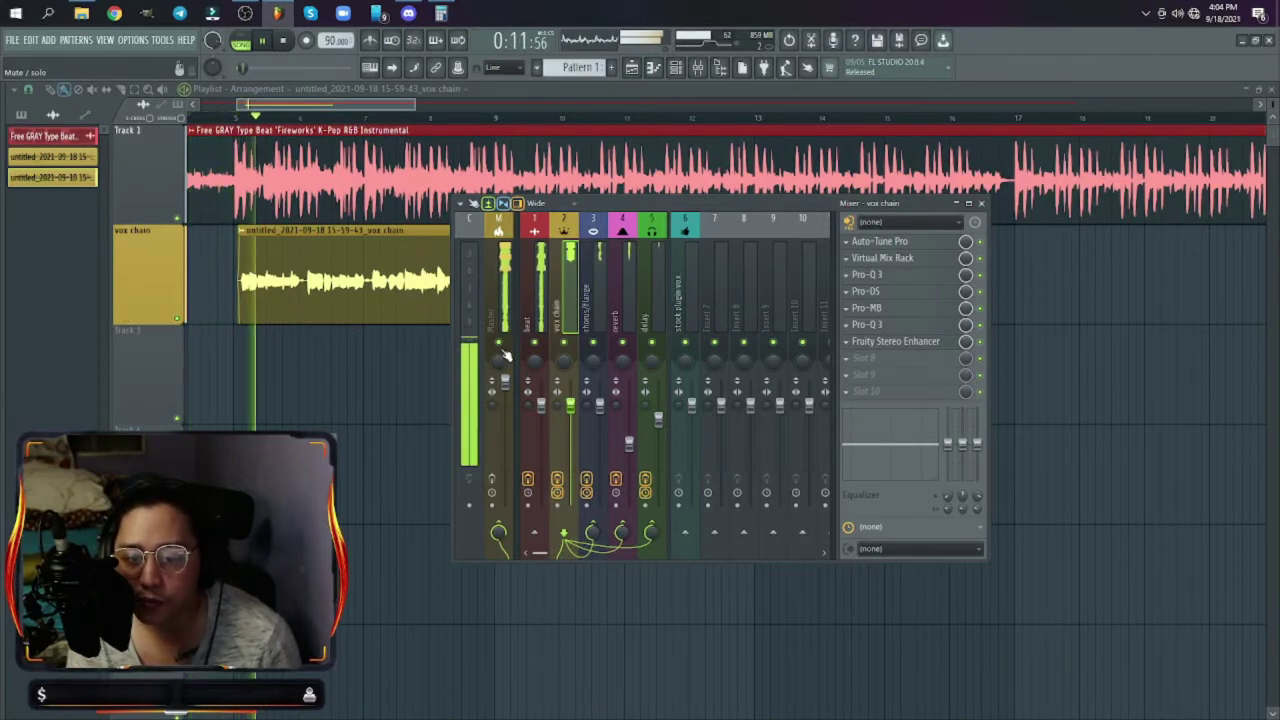
pyautogui.press('space')
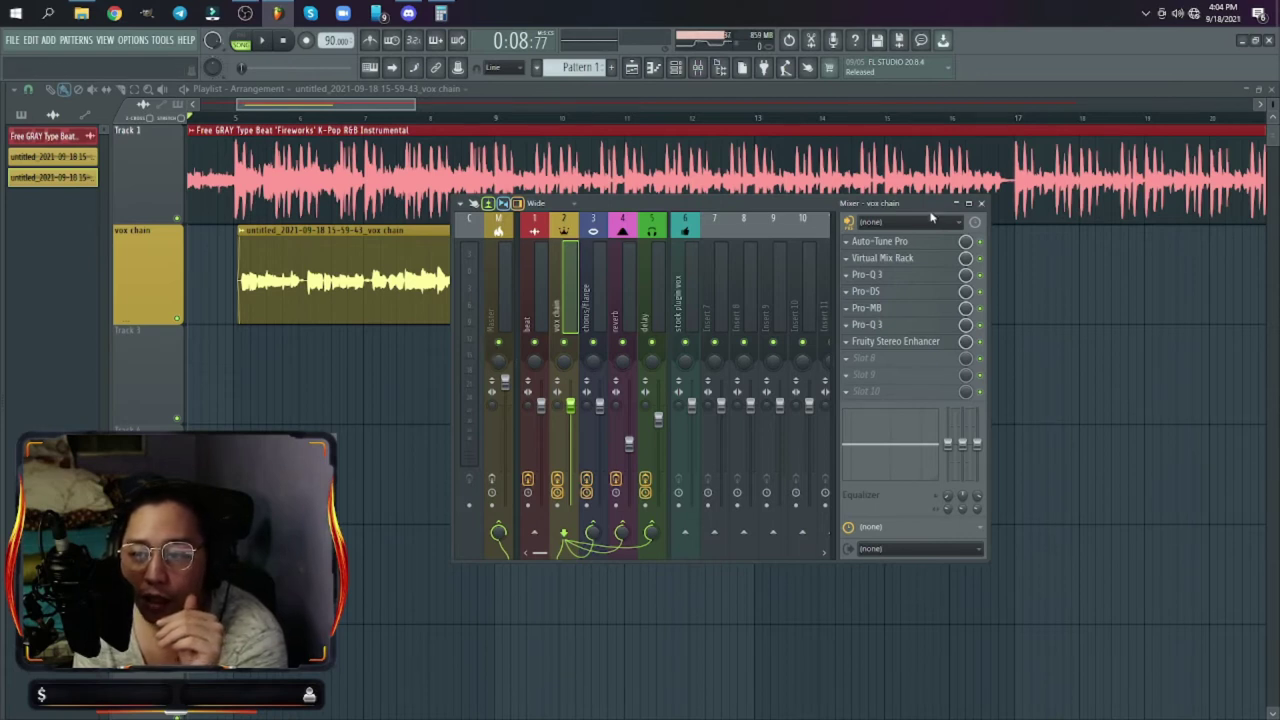
# Step: Open the instrumental beat's channel settings and view its levels adjustment
pyautogui.click(984, 204)
pyautogui.doubleClick(433, 205)
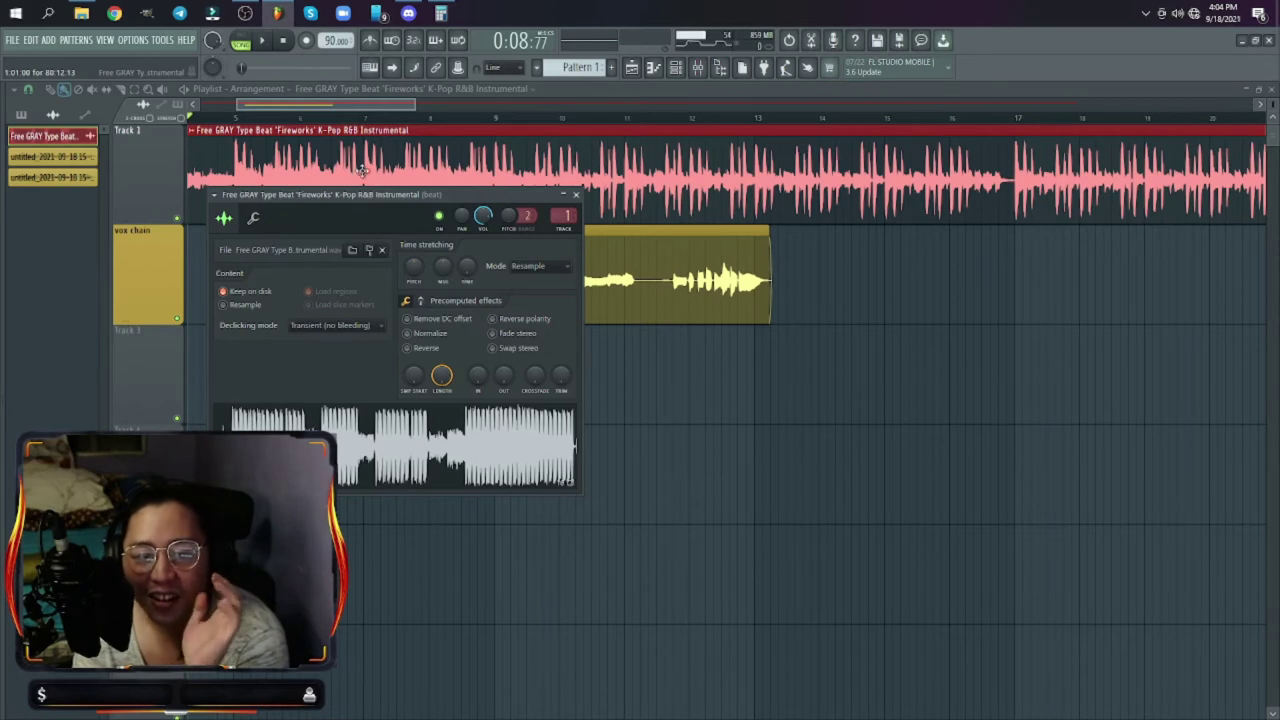
pyautogui.click(255, 220)
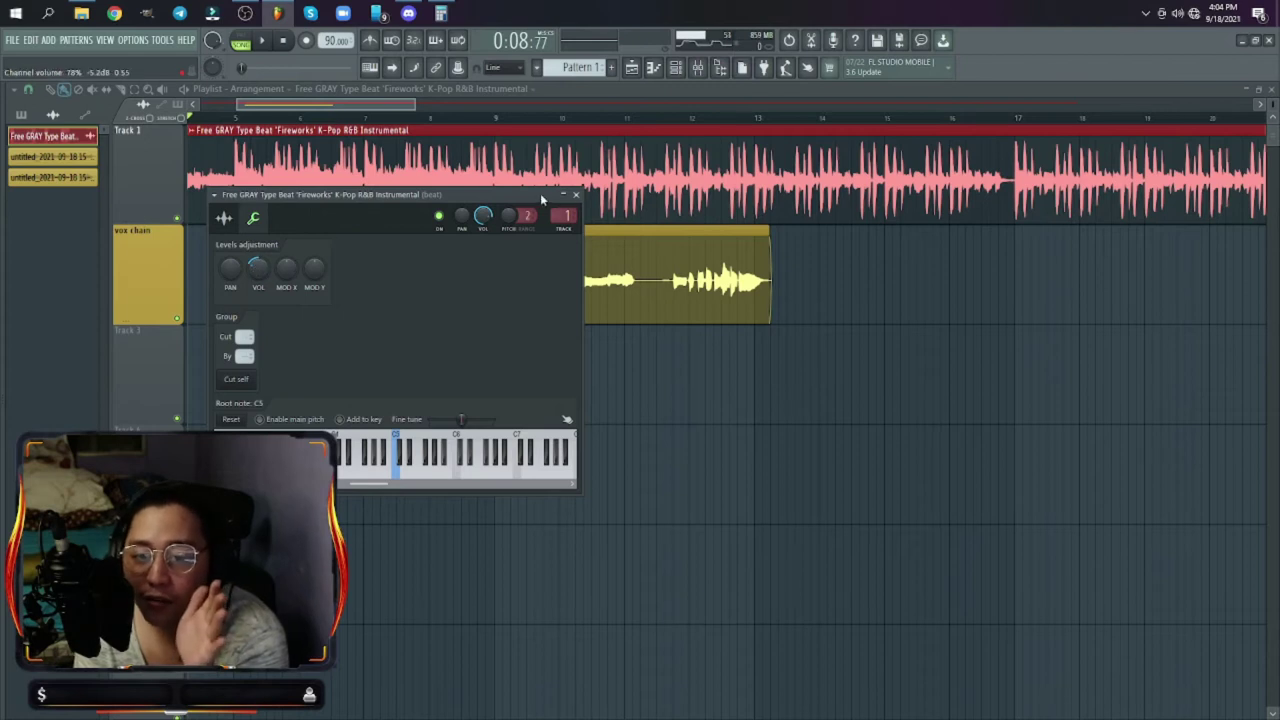
# Step: Close the beat's channel settings and look over the vox chain track in the mixer
pyautogui.click(577, 197)
pyautogui.press('F10')
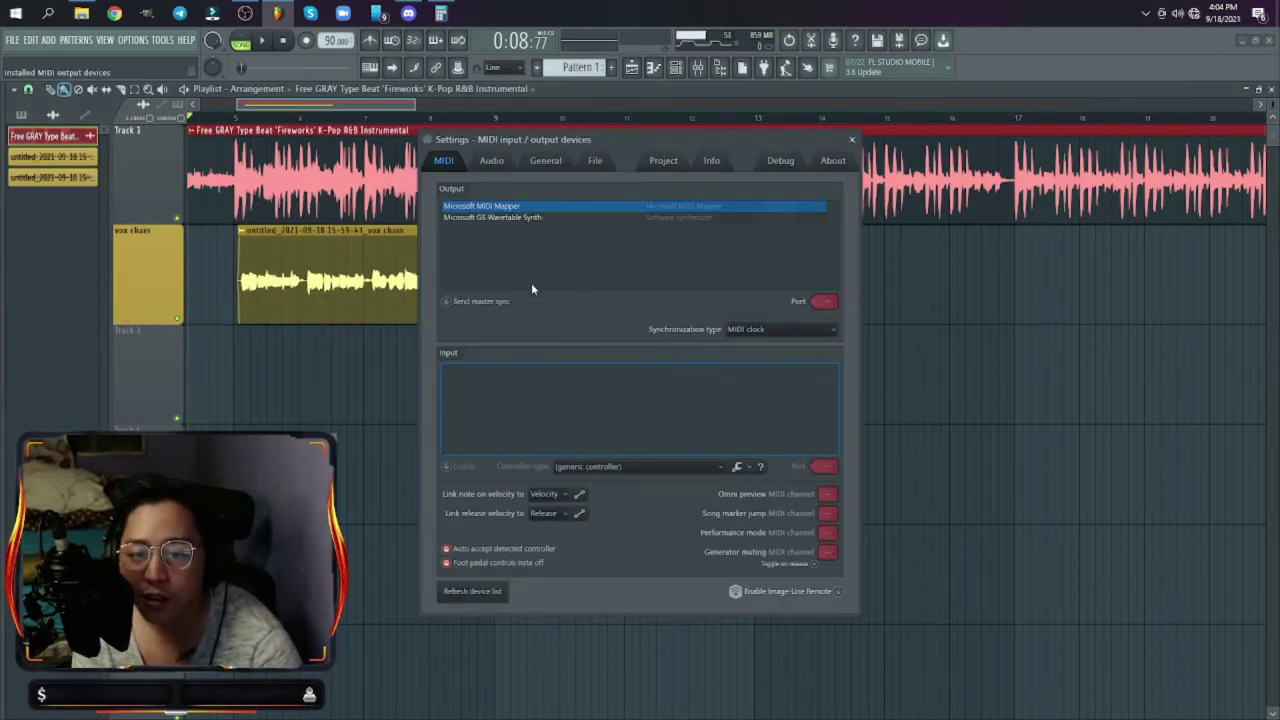
pyautogui.press('F10')
pyautogui.press('F9')
pyautogui.click(568, 318)
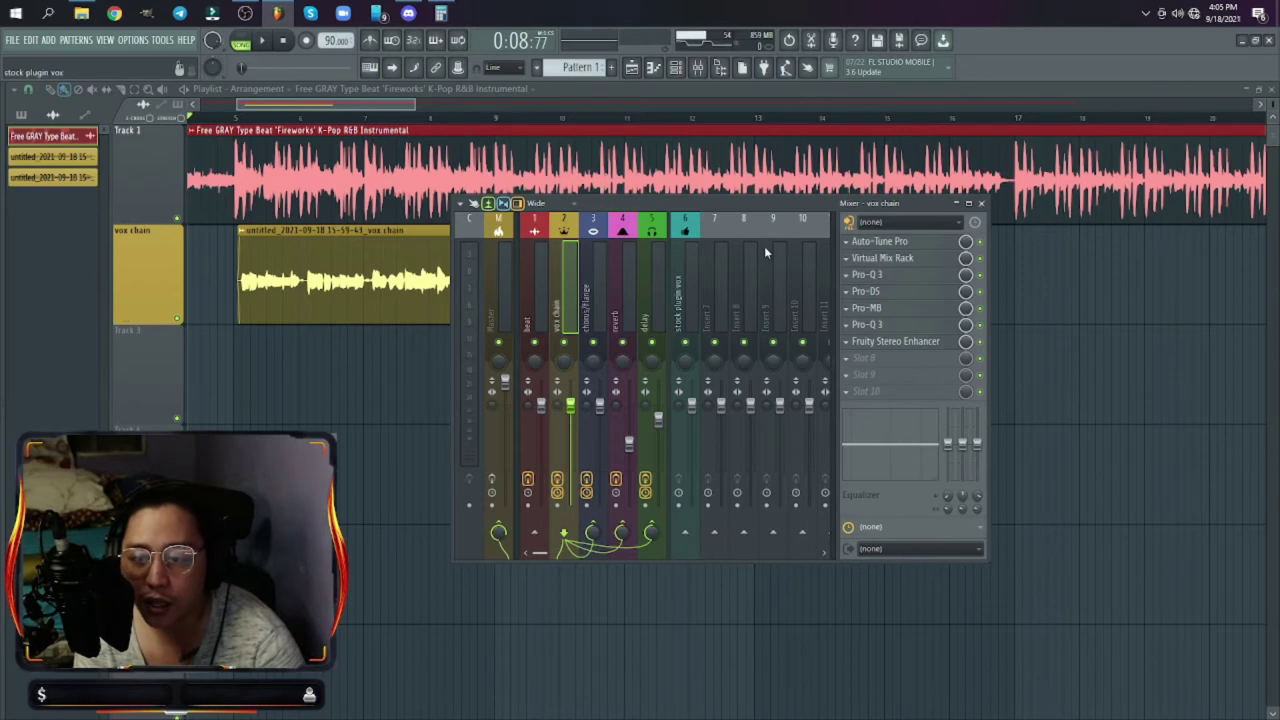
pyautogui.click(981, 204)
pyautogui.press('F9')
pyautogui.press('F9')
# Step: Review the levels adjustment in the instrumental beat's channel settings once more and close them
pyautogui.doubleClick(396, 181)
pyautogui.click(253, 217)
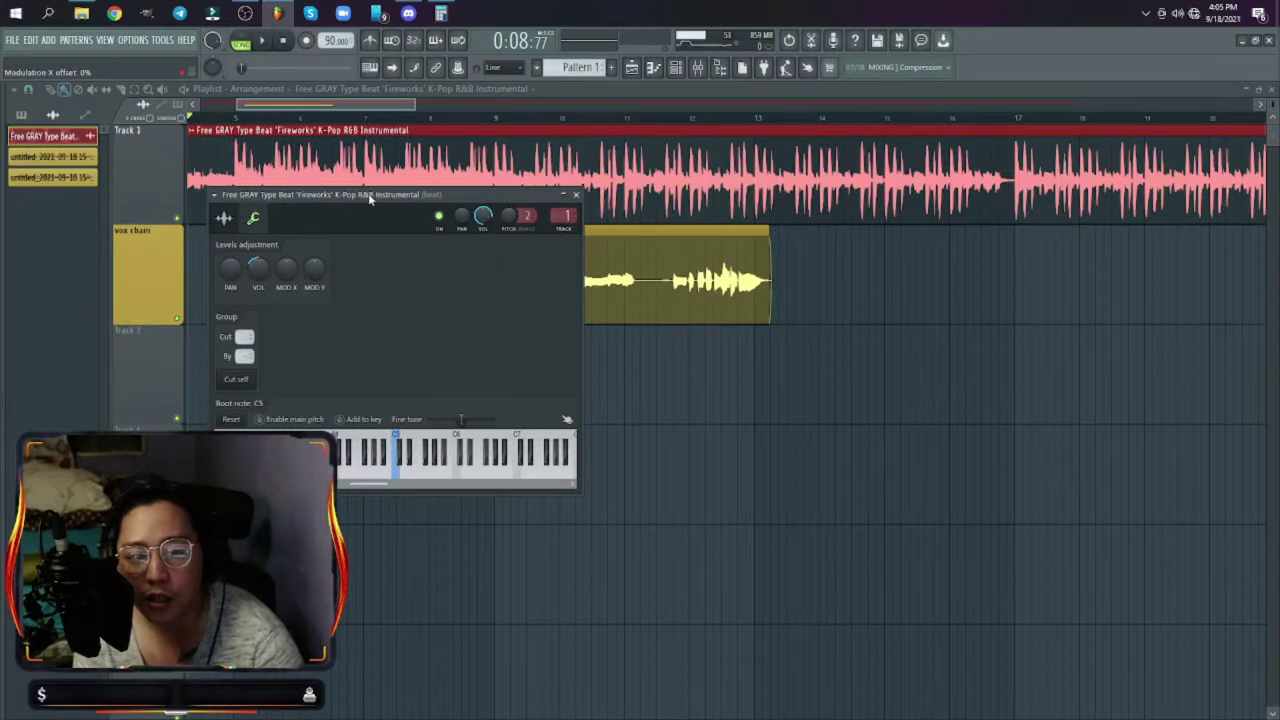
pyautogui.moveTo(368, 193); pyautogui.dragTo(660, 155)
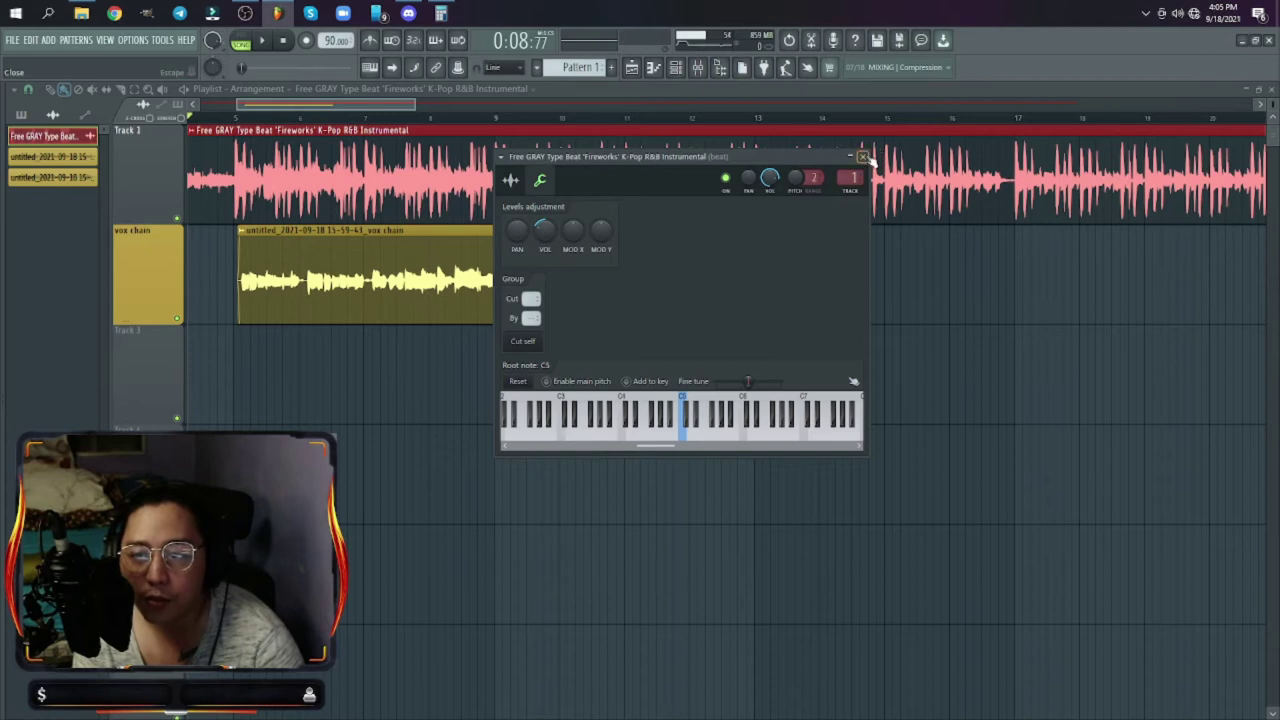
pyautogui.click(863, 156)
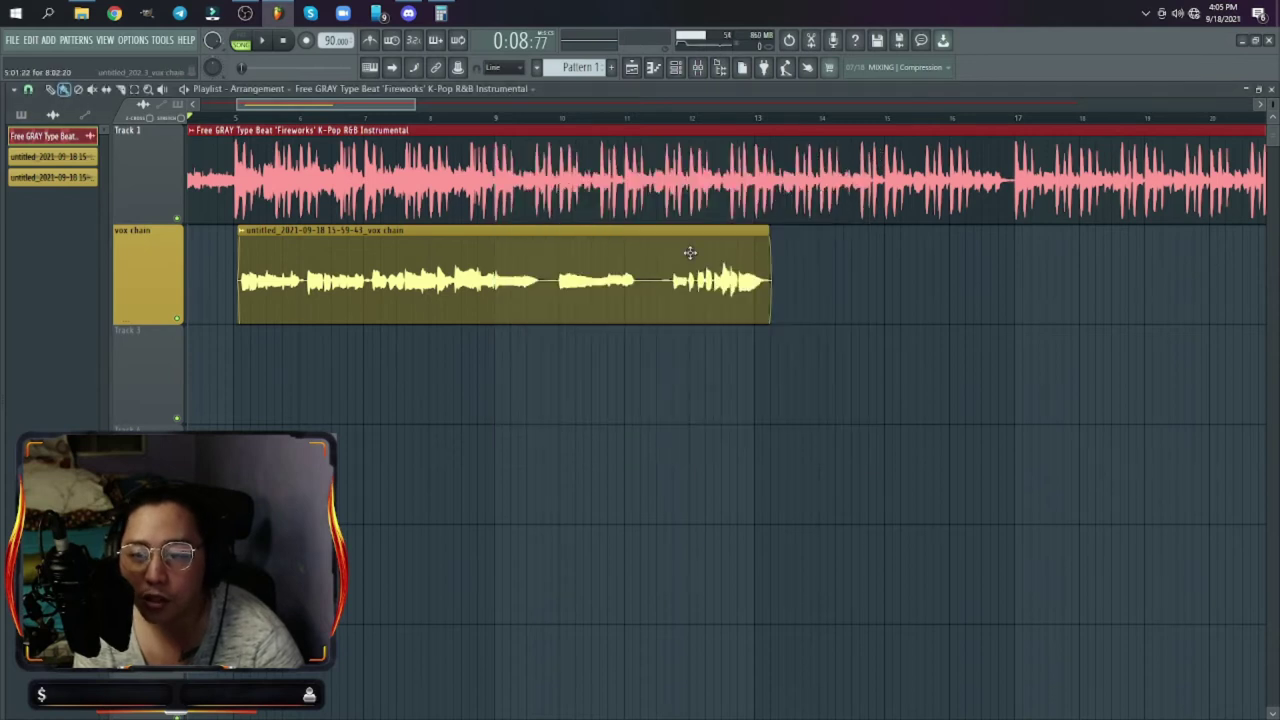
# Step: Inspect the first Pro-Q 3 equalizer and the Pro-DS de-esser on the vox chain mixer track
pyautogui.press('F9')
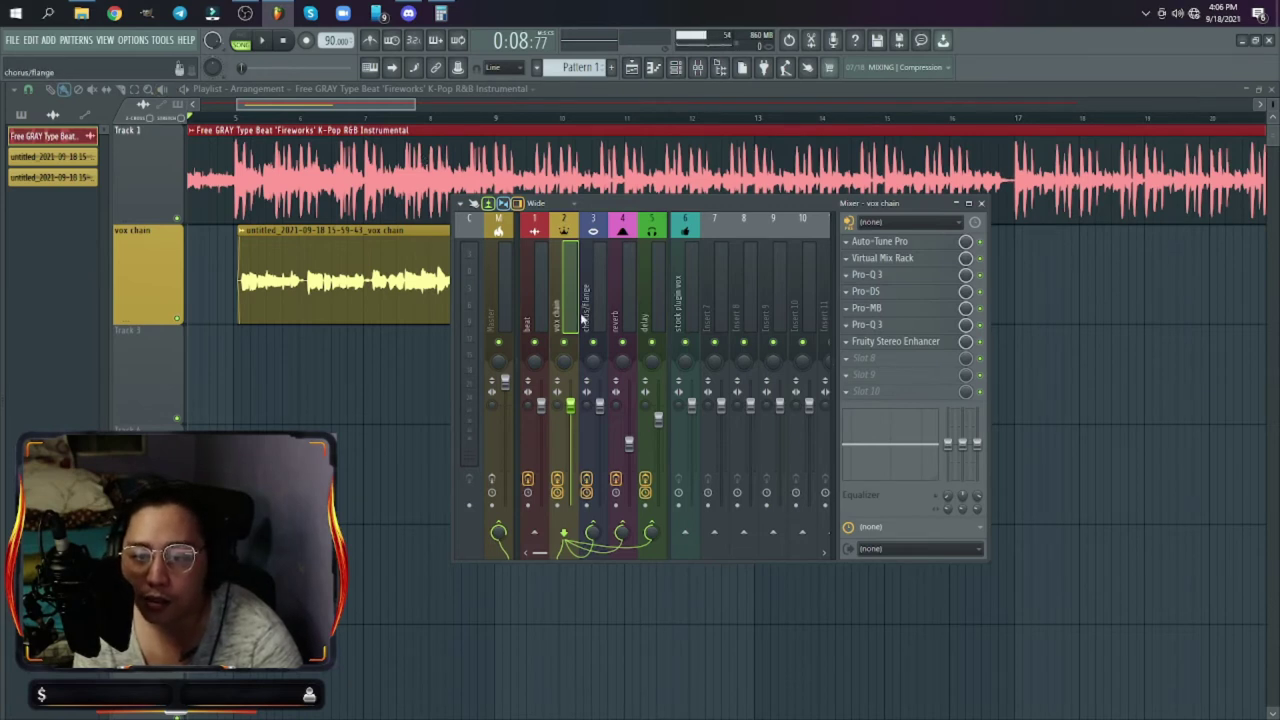
pyautogui.click(890, 278)
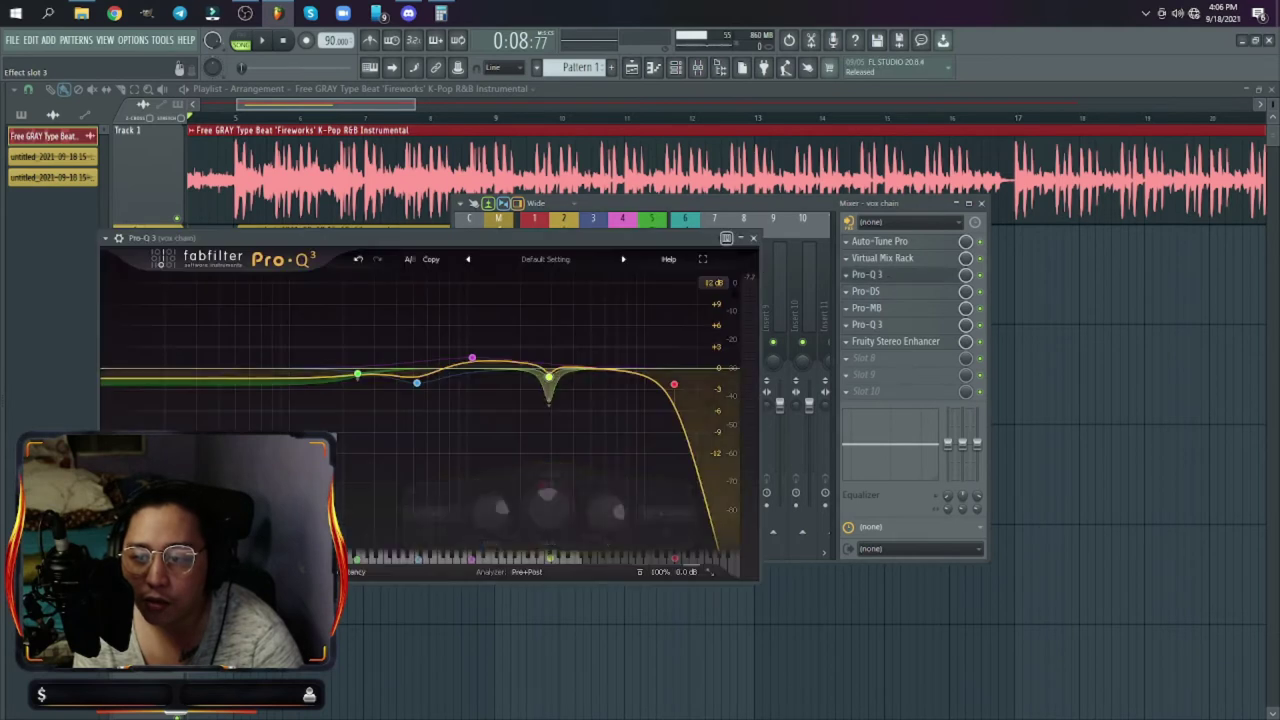
pyautogui.click(753, 237)
pyautogui.click(880, 291)
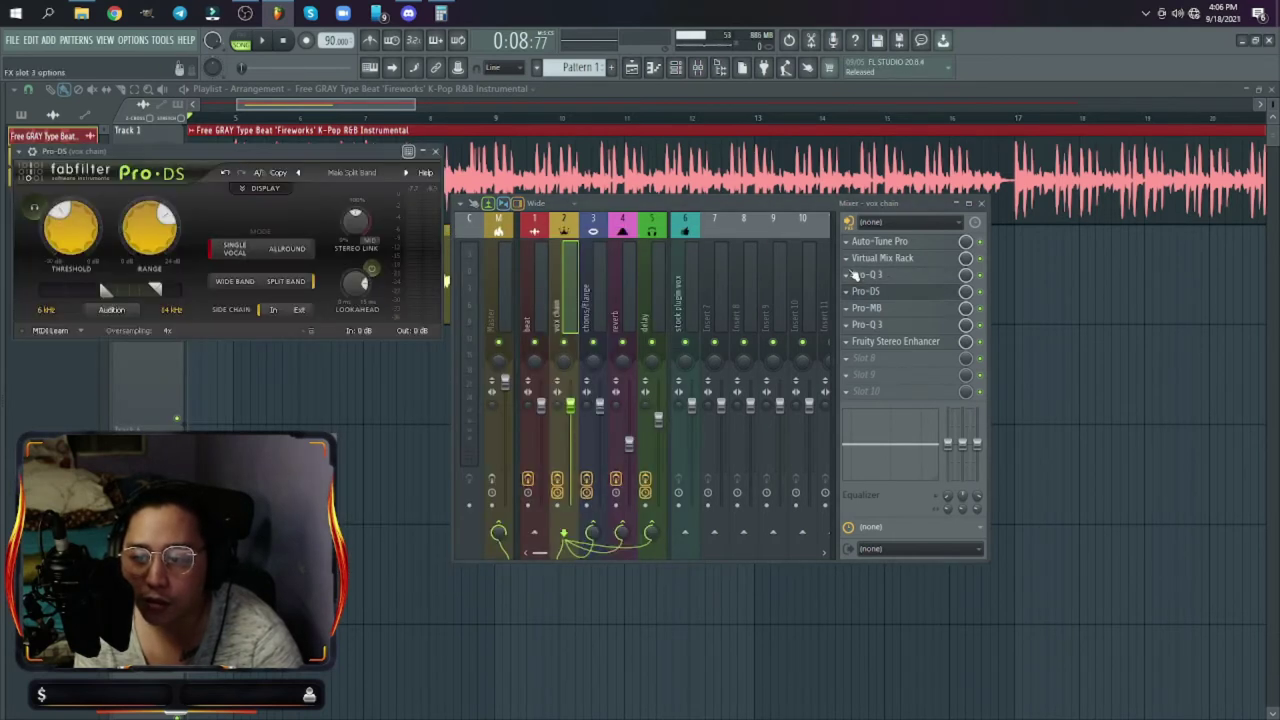
pyautogui.click(880, 292)
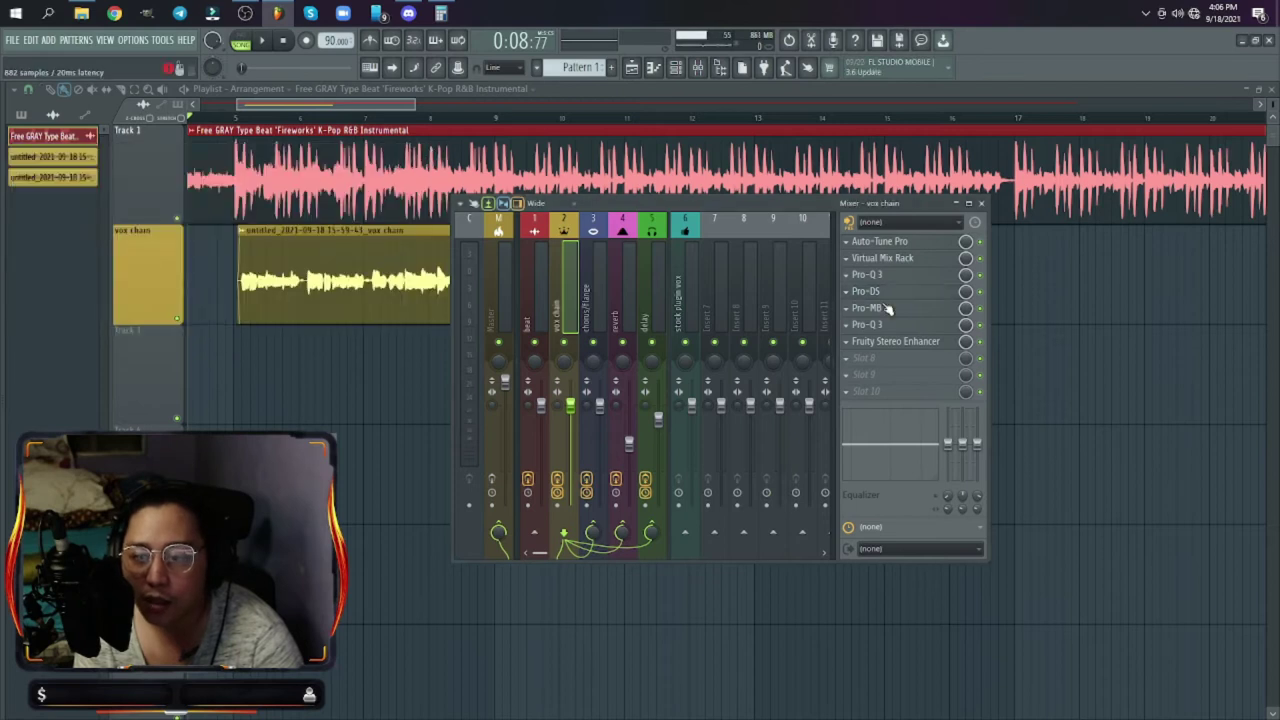
# Step: Inspect the Pro-MB, second Pro-Q 3 and Fruity Stereo Enhancer settings on the vox chain track
pyautogui.click(887, 309)
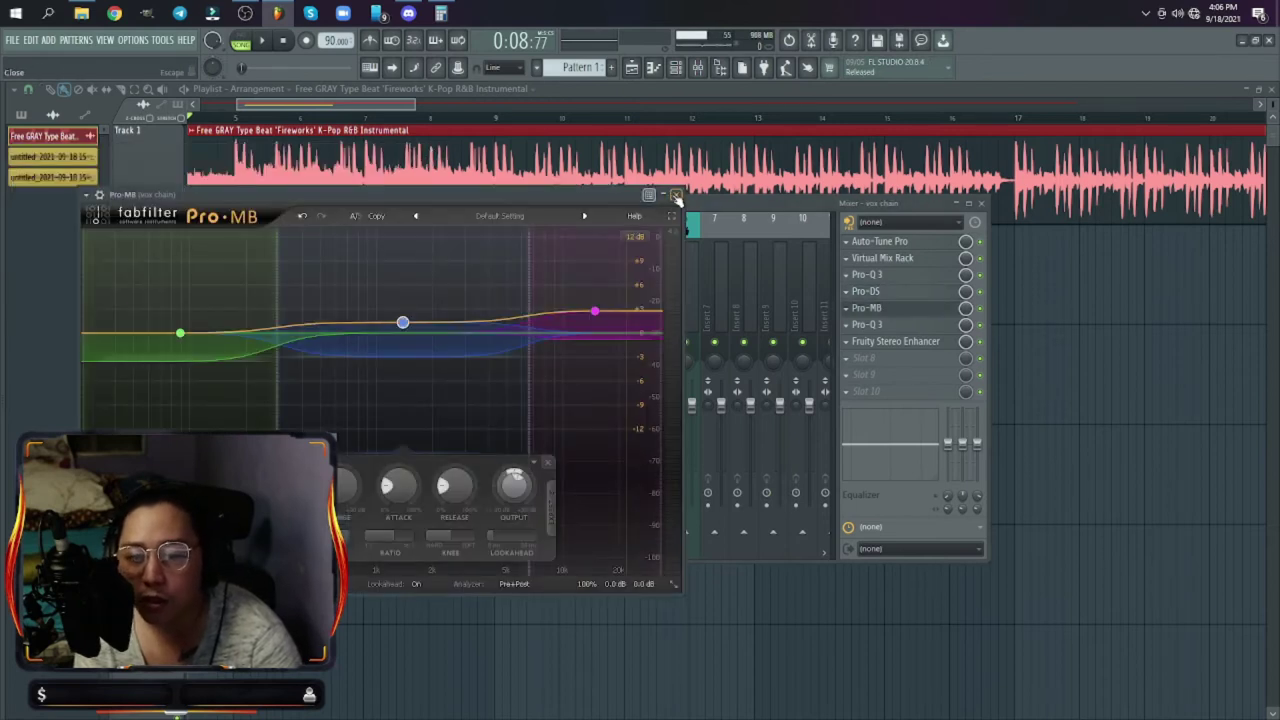
pyautogui.click(676, 195)
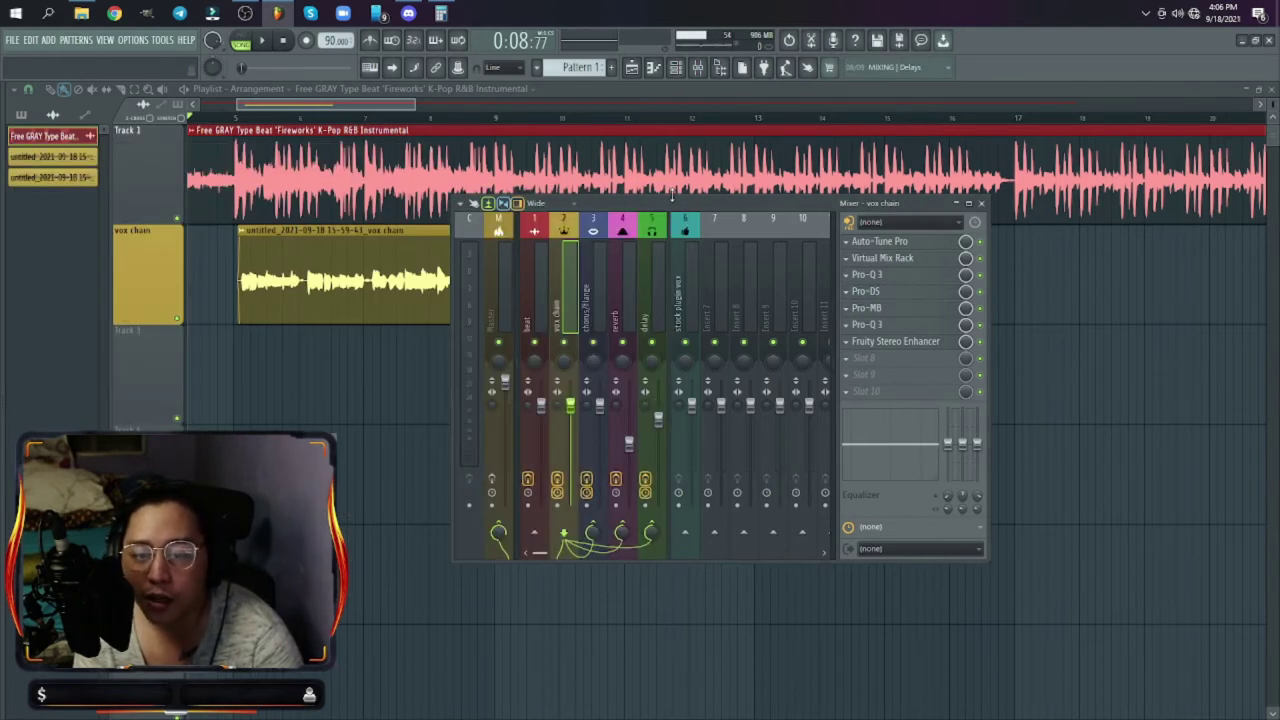
pyautogui.click(880, 324)
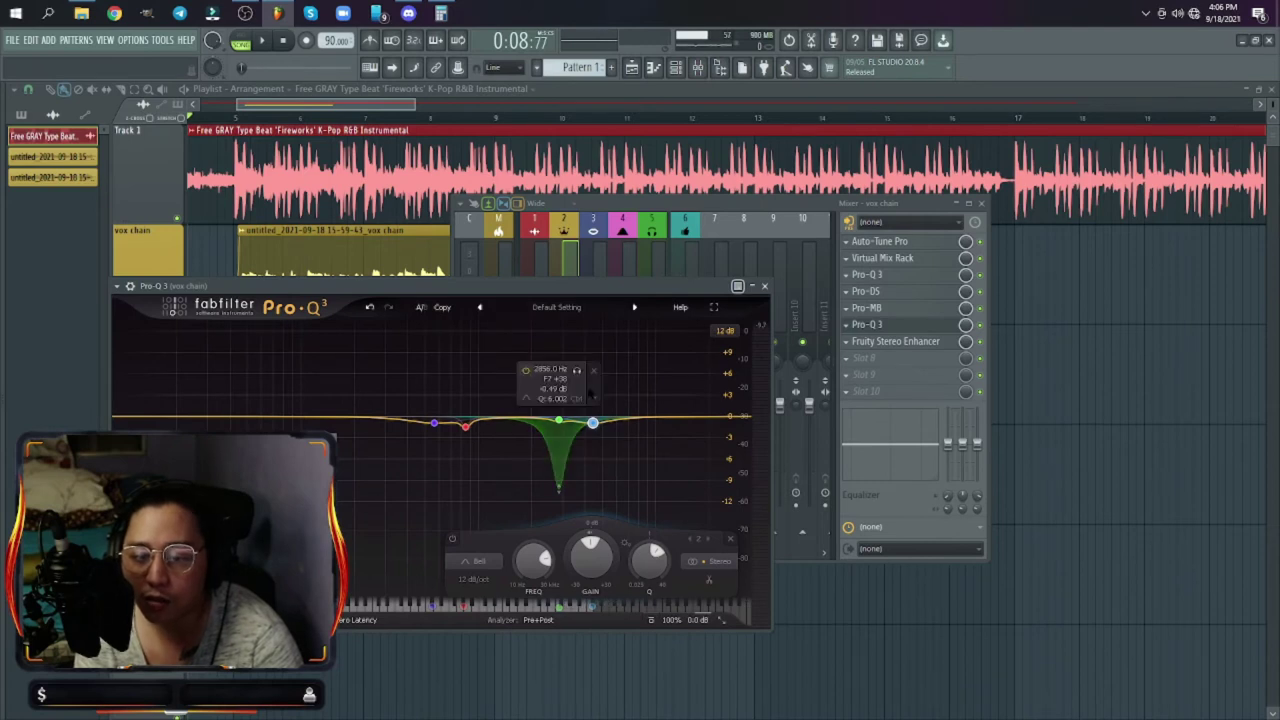
pyautogui.click(766, 287)
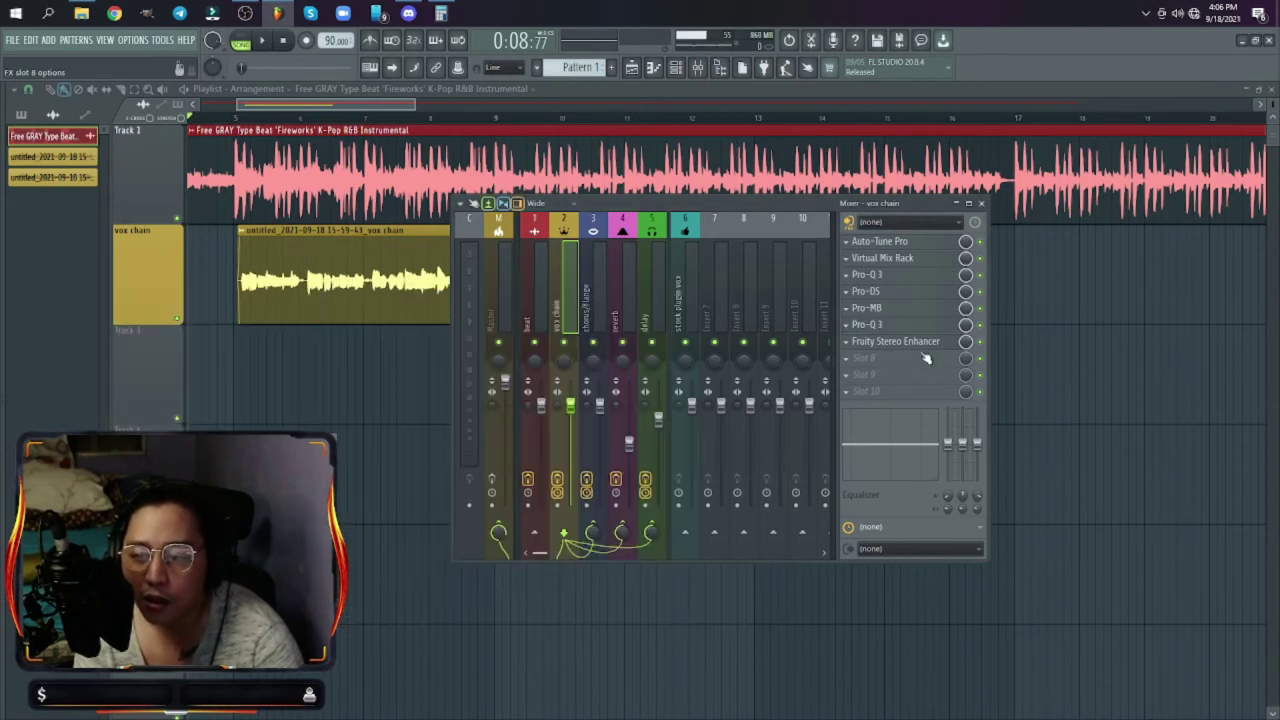
pyautogui.click(930, 347)
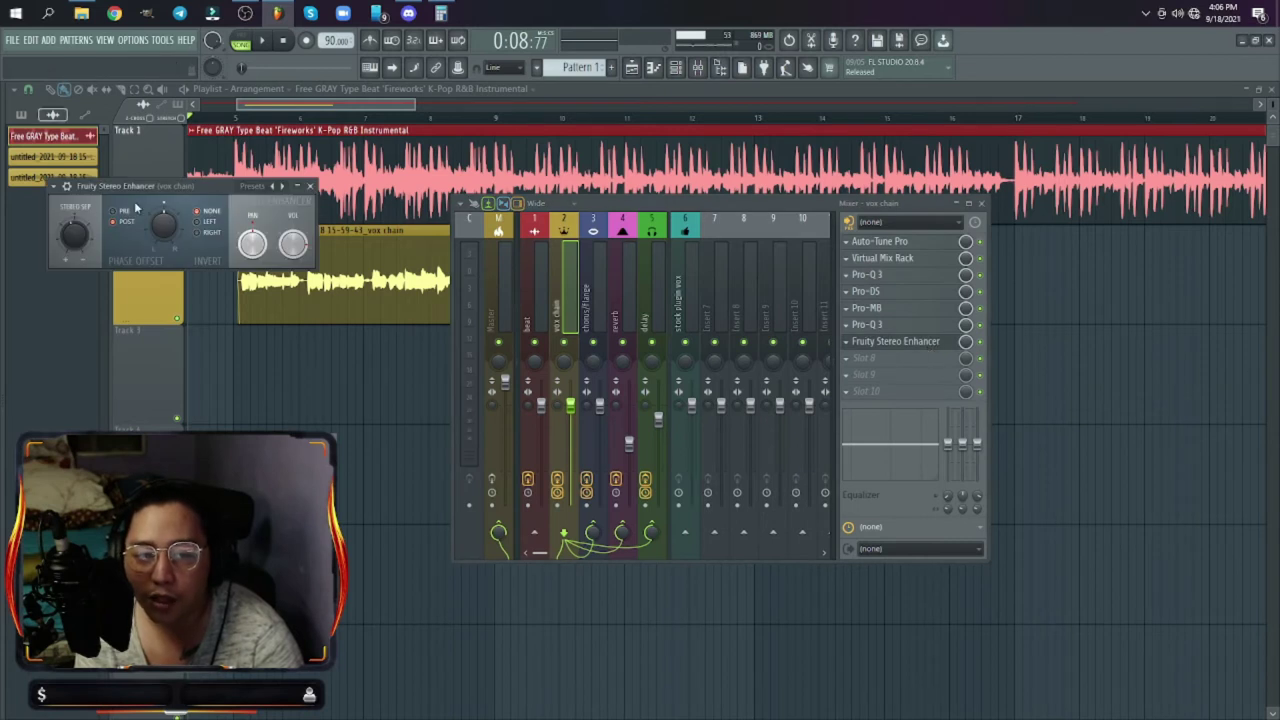
pyautogui.click(309, 187)
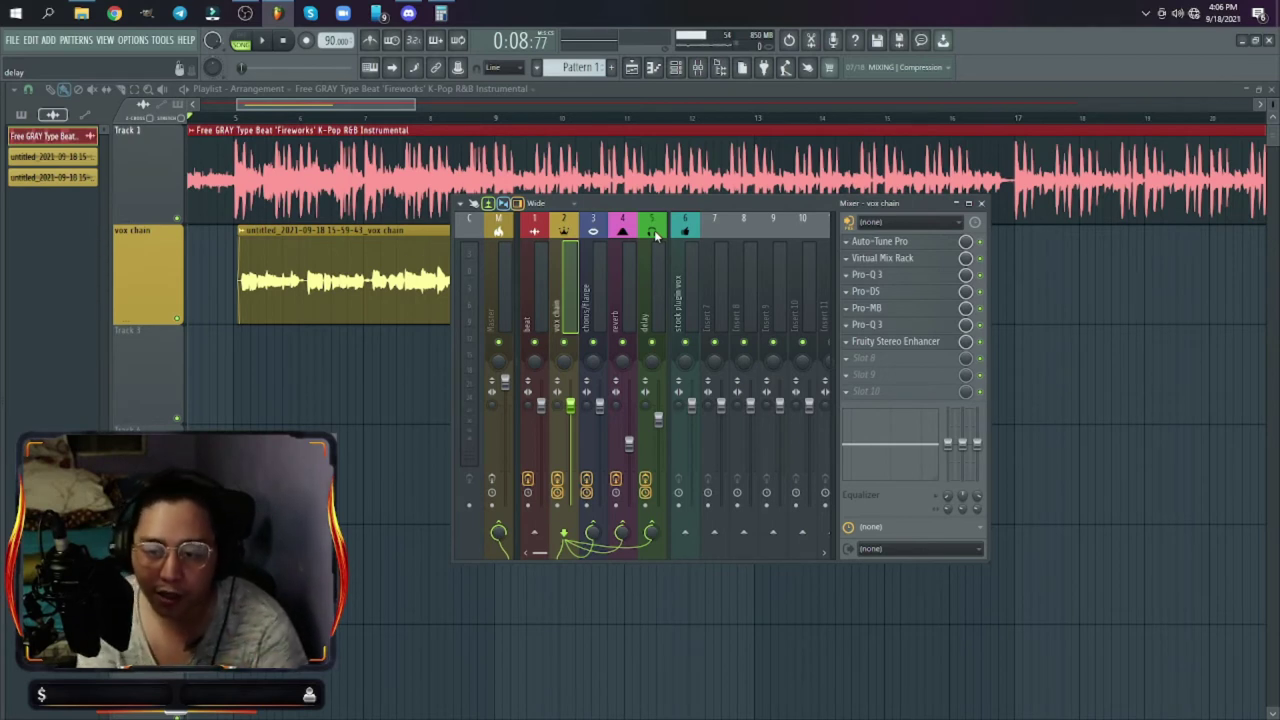
# Step: Try the chorus/flange track's volume at 125% during playback and reset its fader to the default
pyautogui.click(586, 291)
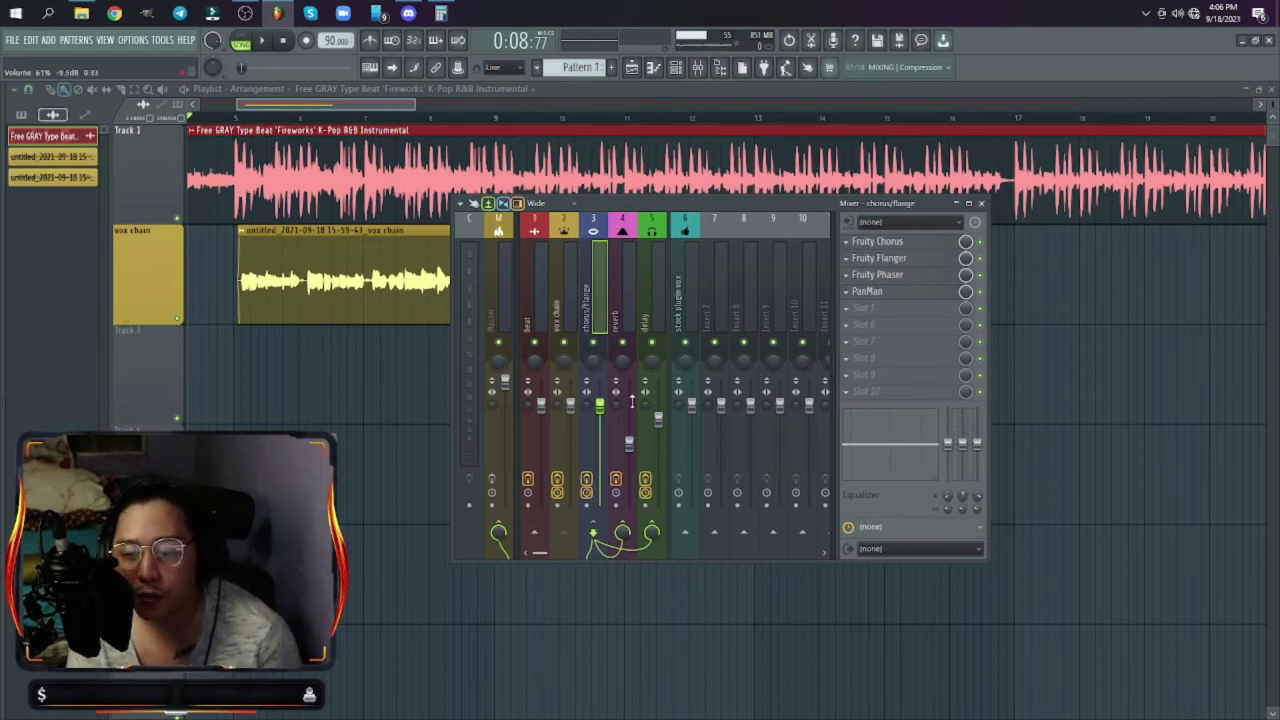
pyautogui.press('space')
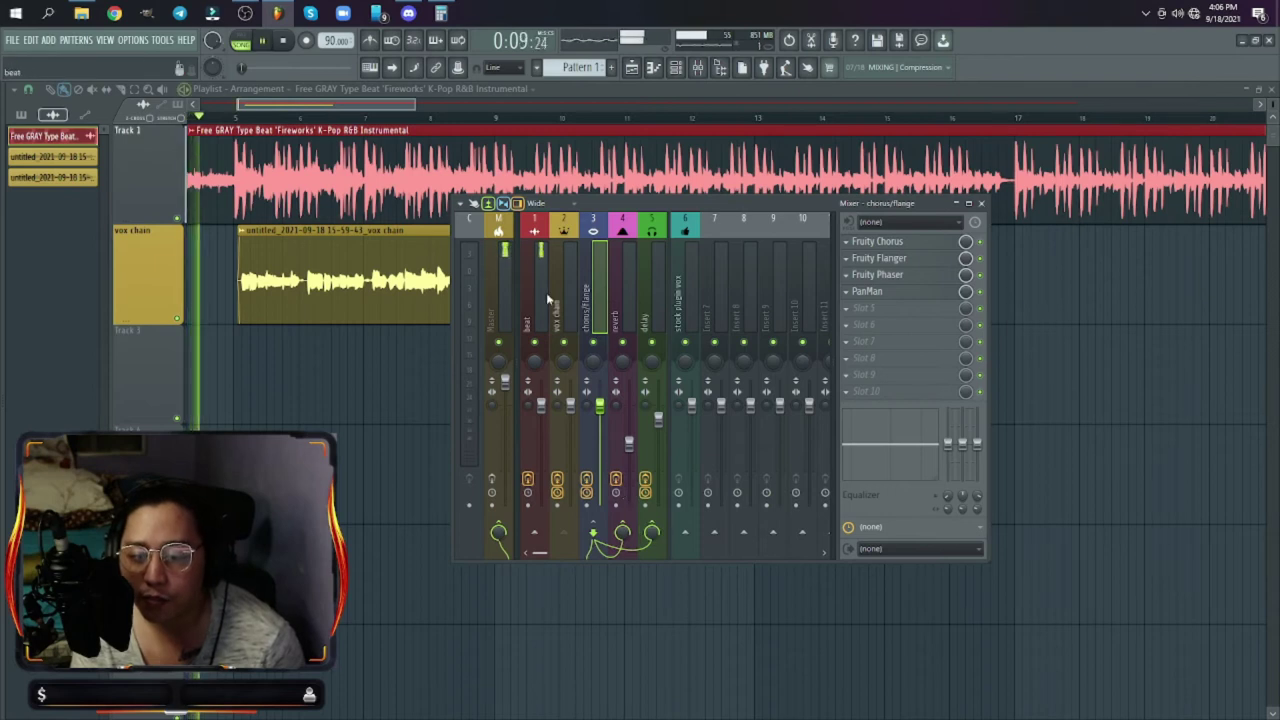
pyautogui.moveTo(602, 406); pyautogui.dragTo(602, 381)
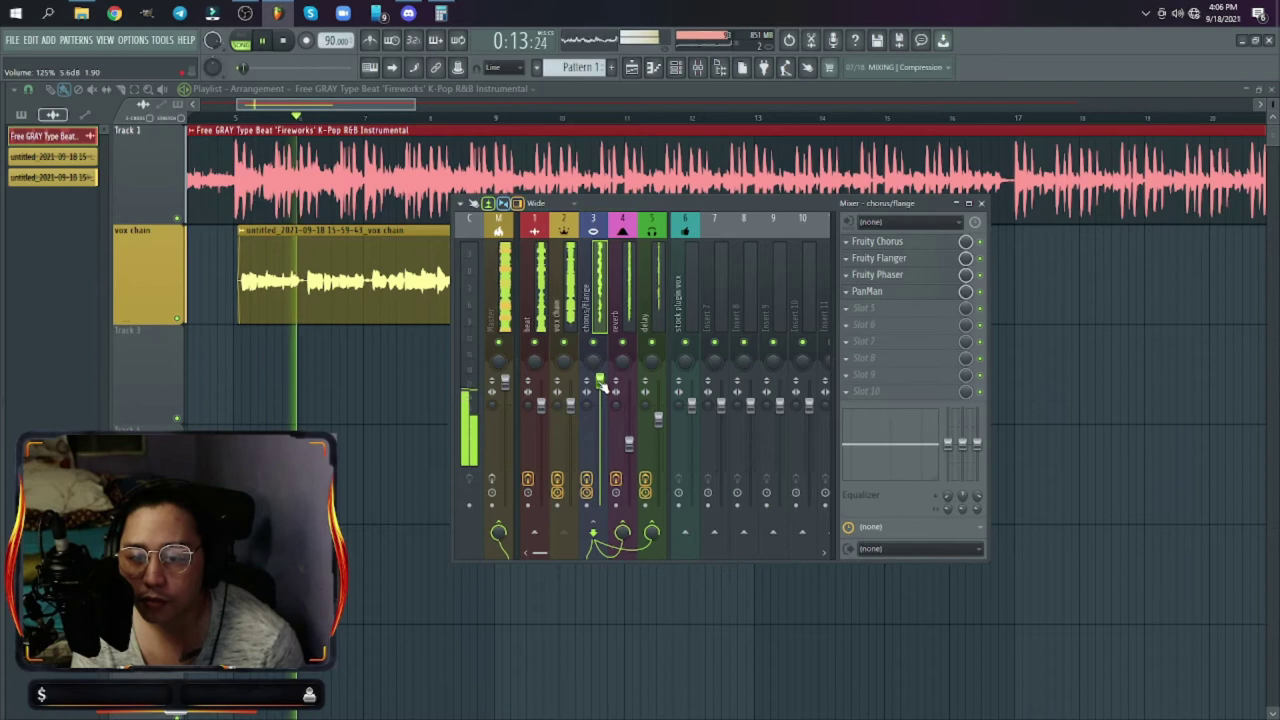
pyautogui.press('space')
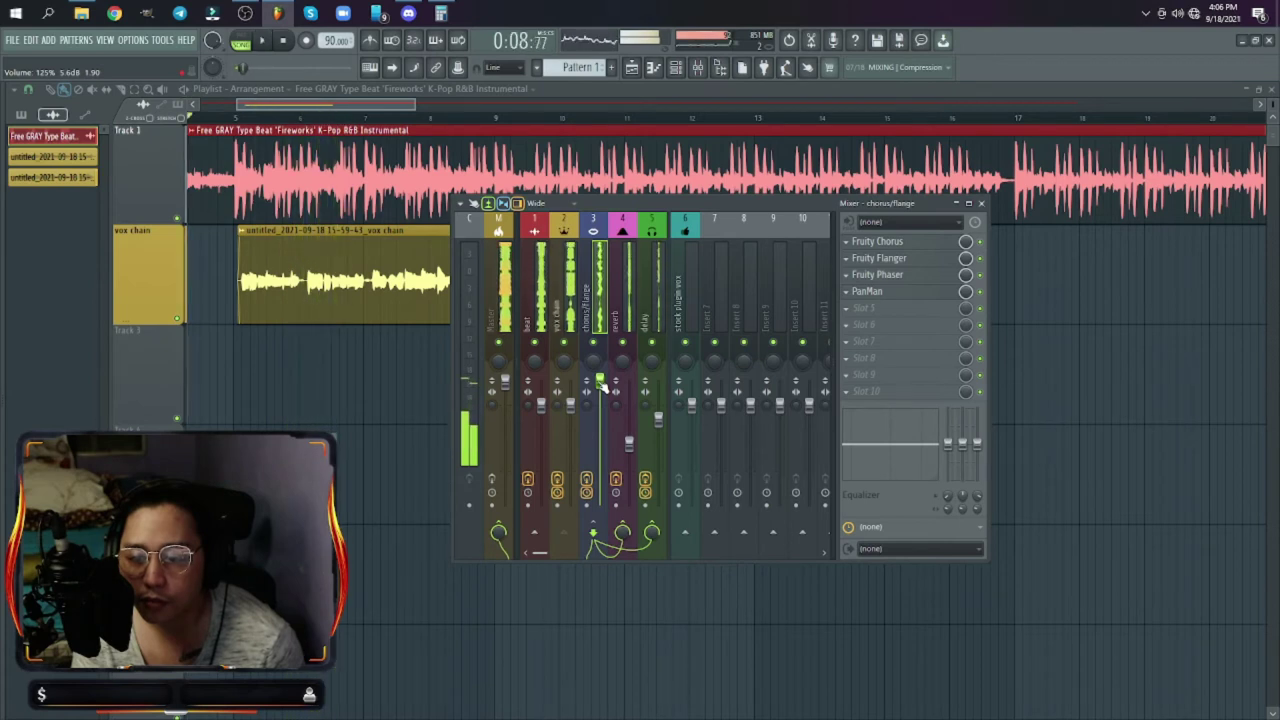
pyautogui.rightClick(603, 388)
pyautogui.click(612, 392)
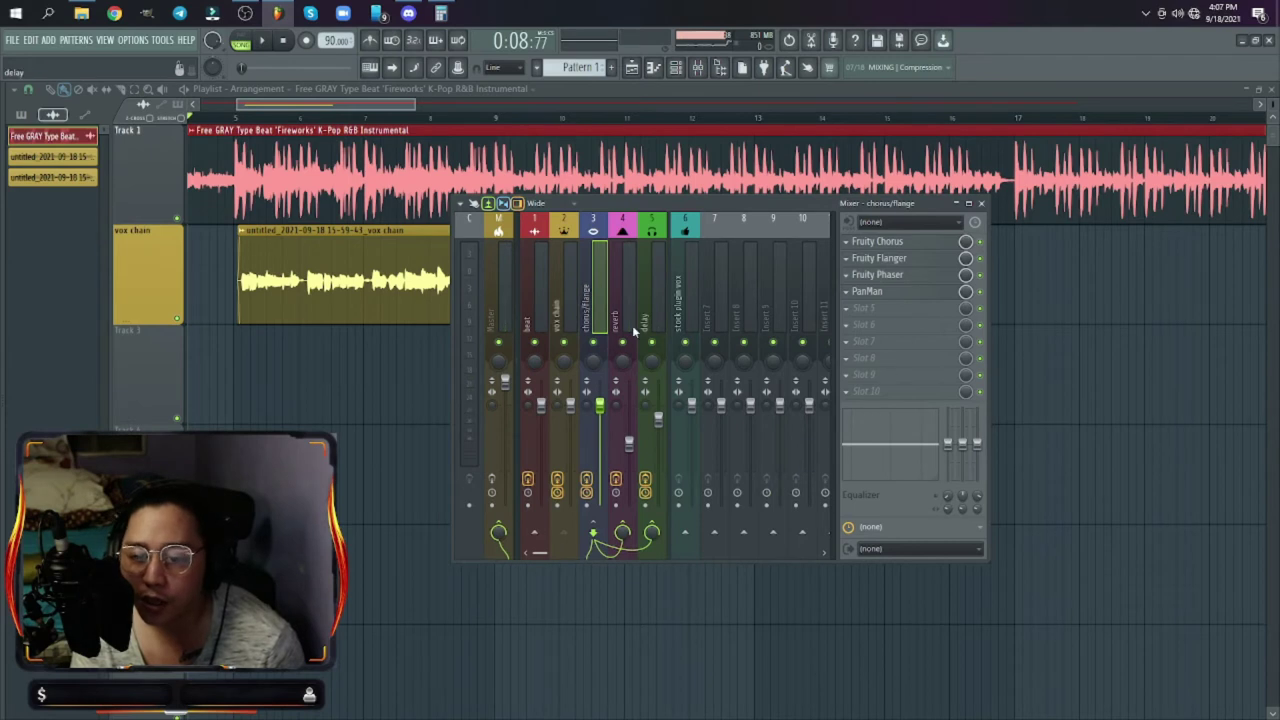
# Step: Inspect the Pro-R settings on the reverb track and the EchoBoy settings on the delay track
pyautogui.click(618, 288)
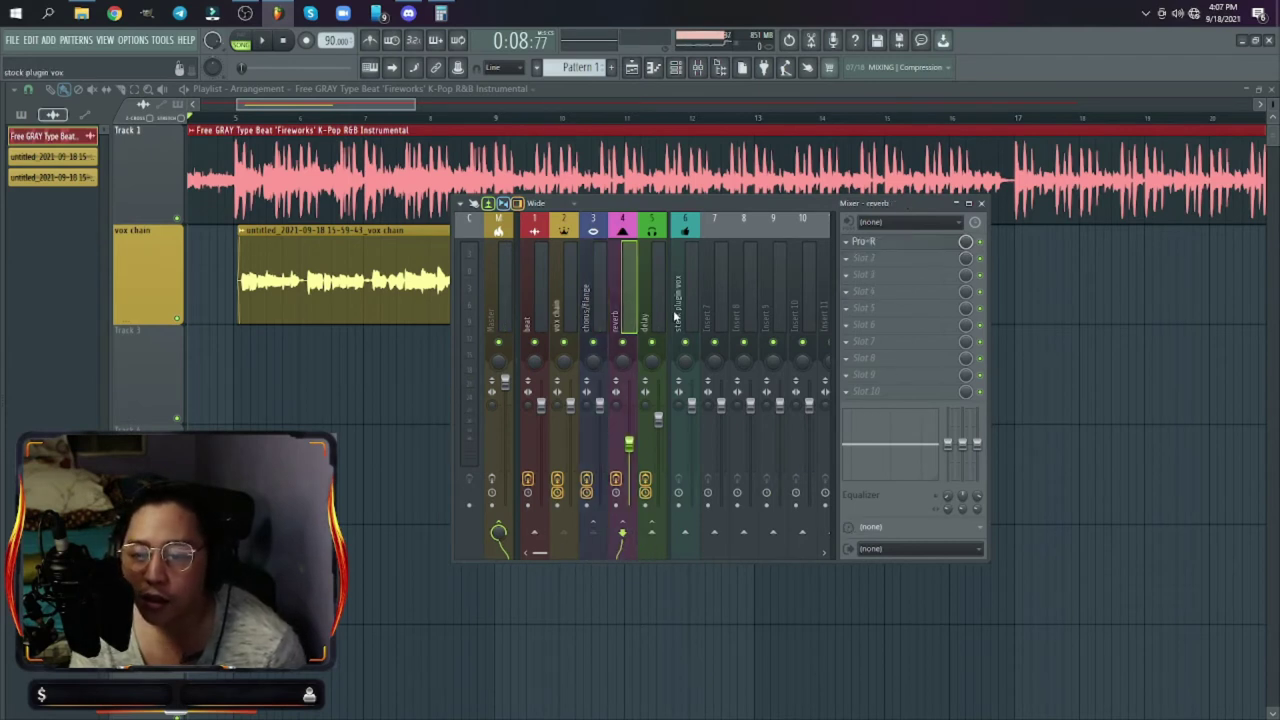
pyautogui.click(922, 245)
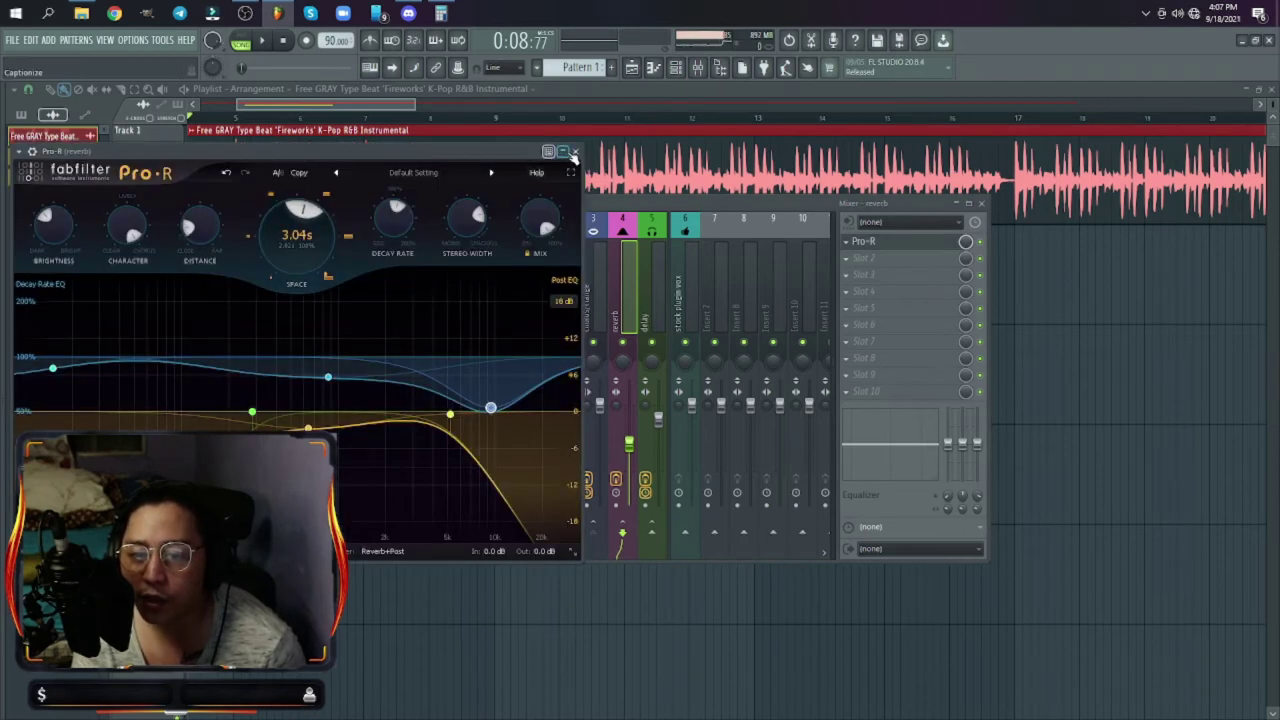
pyautogui.click(577, 150)
pyautogui.click(658, 273)
pyautogui.click(924, 248)
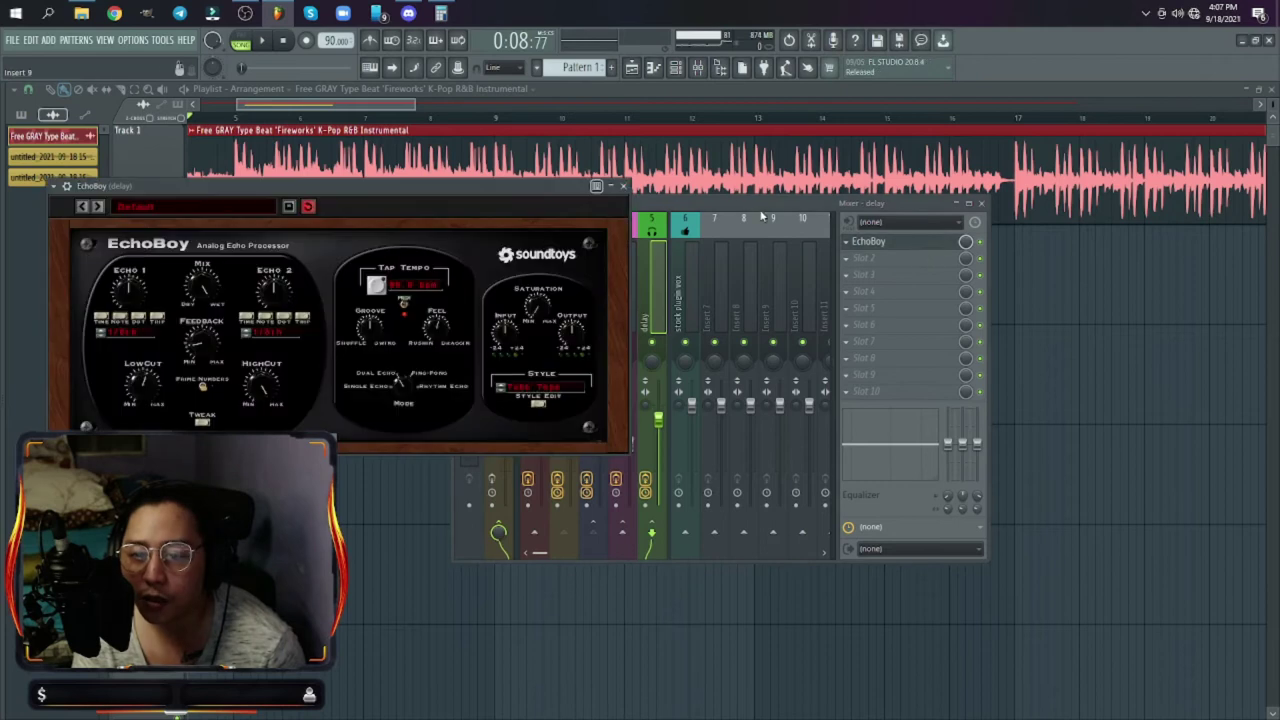
pyautogui.click(623, 186)
# Step: Route the recorded vocal clip to mixer track 6, stock plugin vox, and listen to the vocal without effects
pyautogui.click(686, 290)
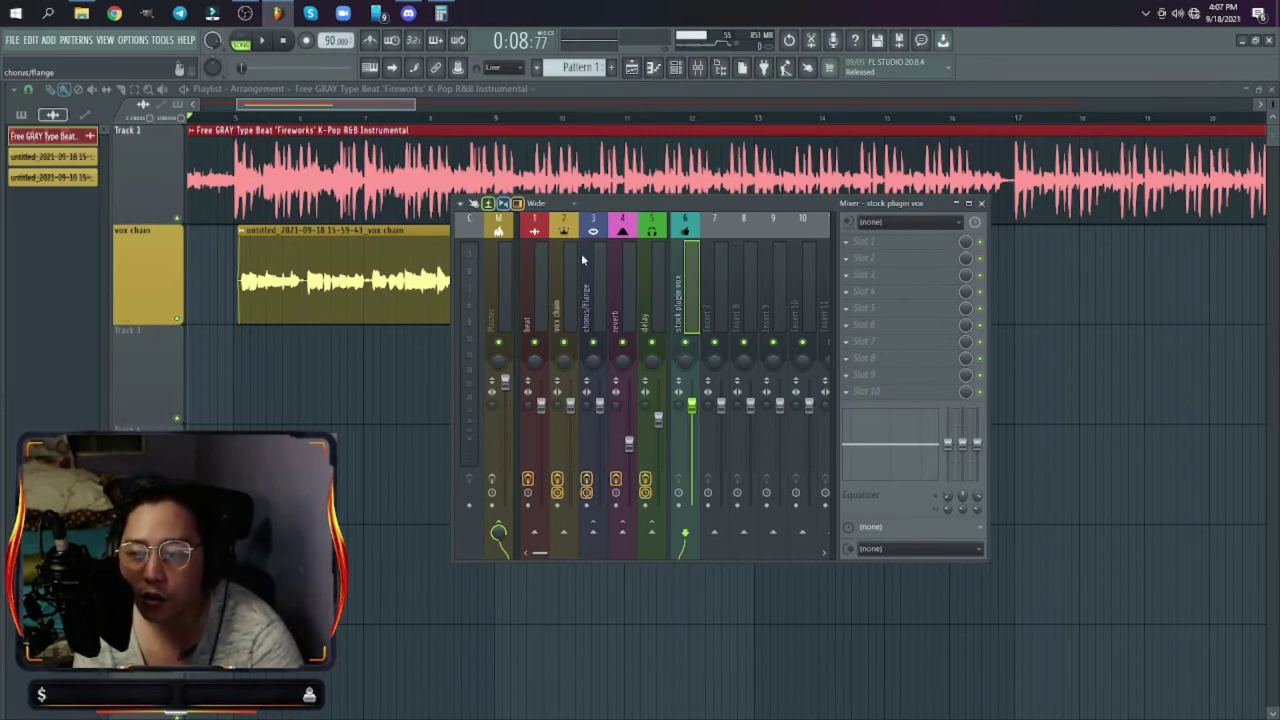
pyautogui.doubleClick(369, 254)
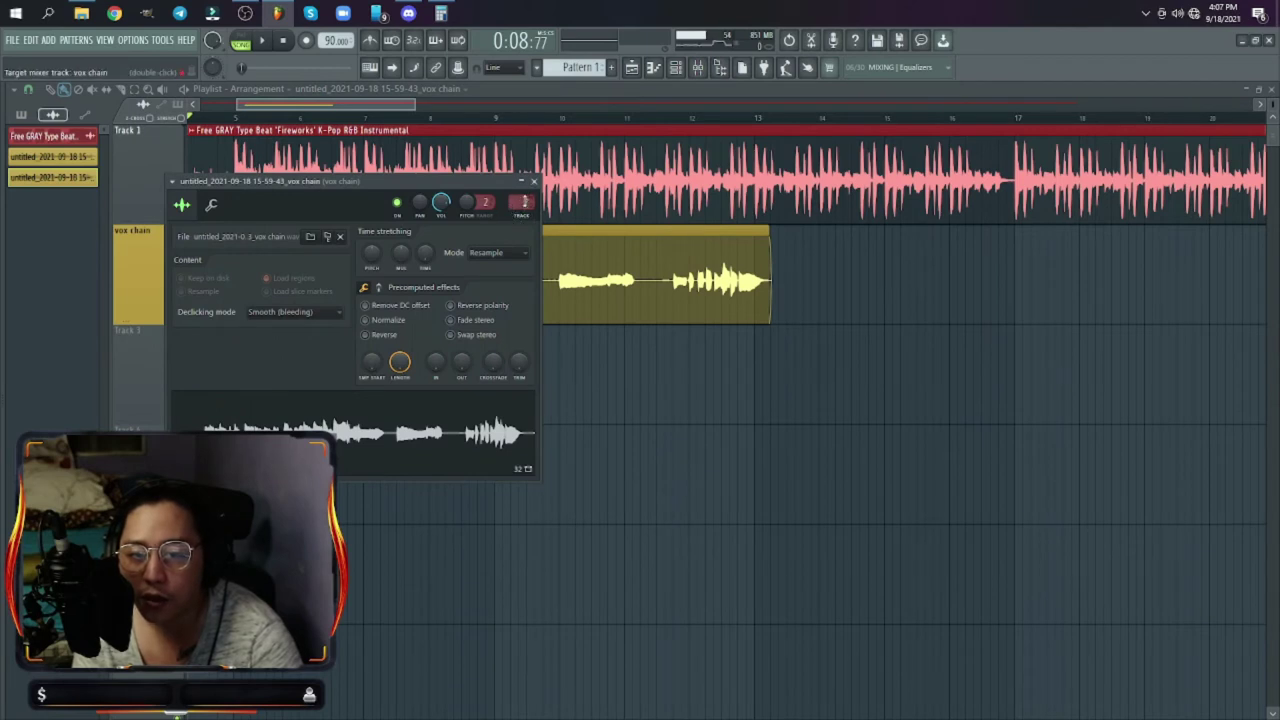
pyautogui.click(535, 182)
pyautogui.press('F9')
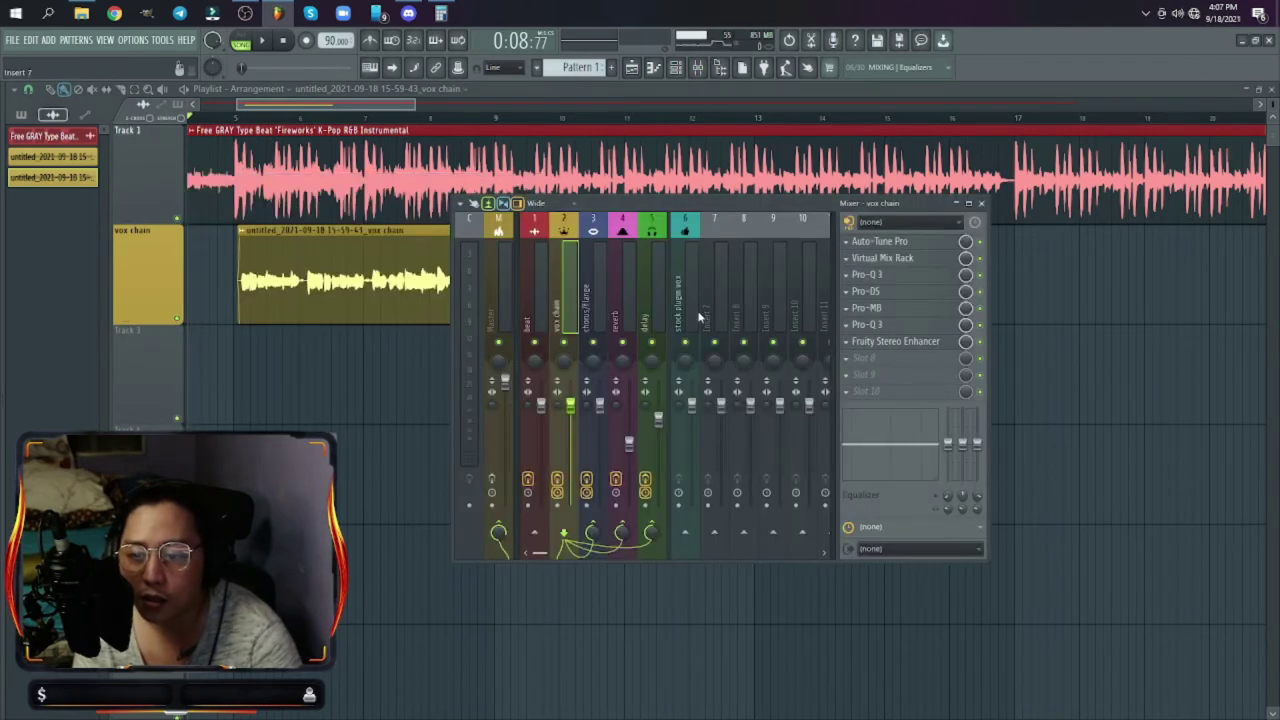
pyautogui.click(981, 203)
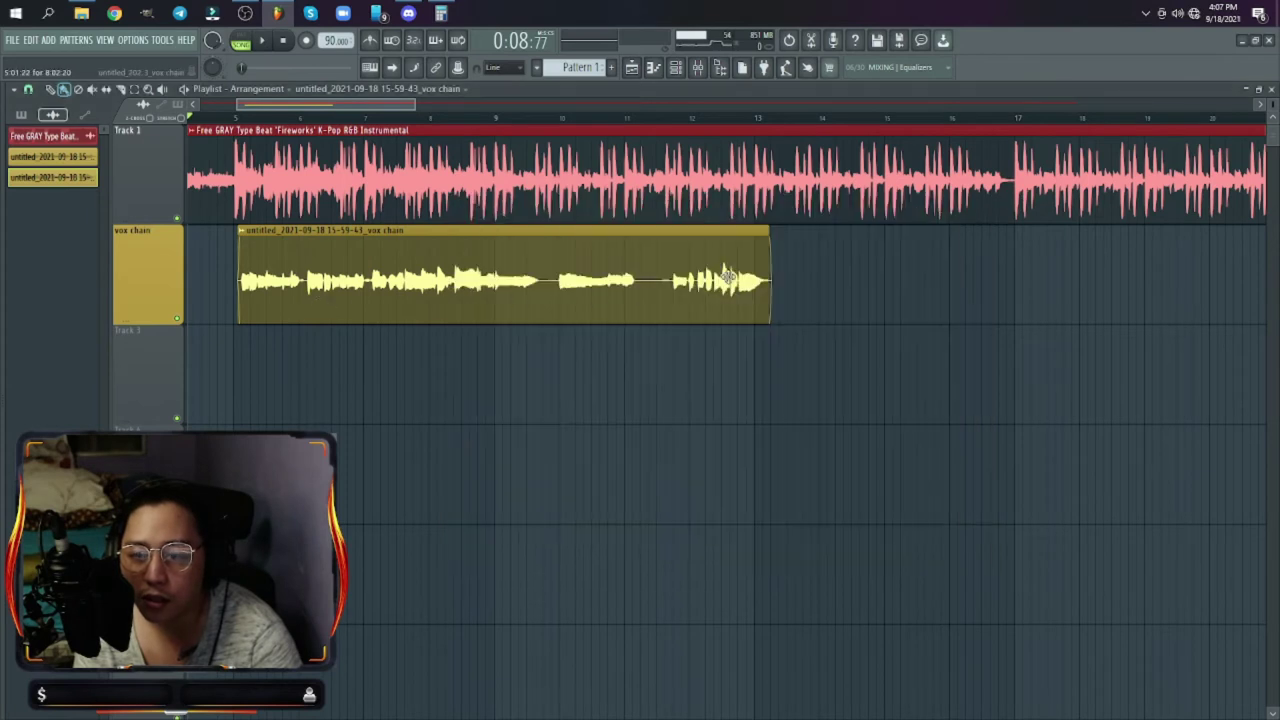
pyautogui.press('F9')
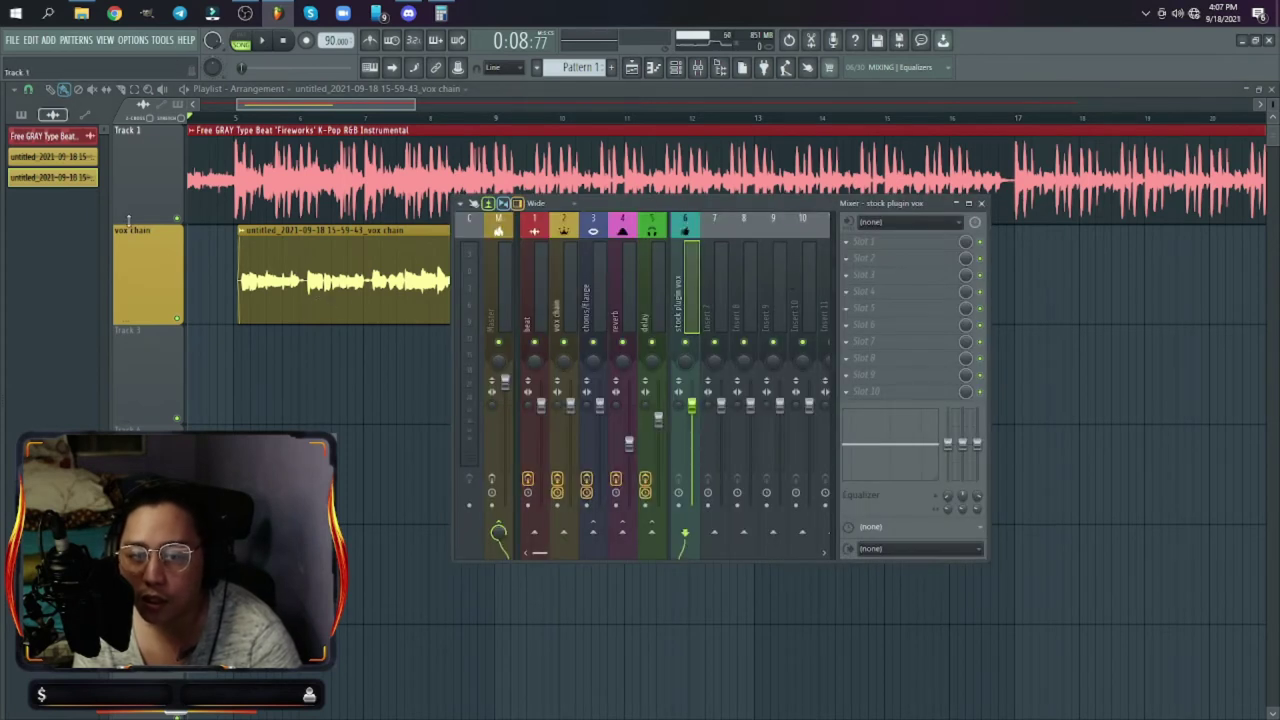
pyautogui.doubleClick(385, 266)
pyautogui.scroll(4, 524, 202)
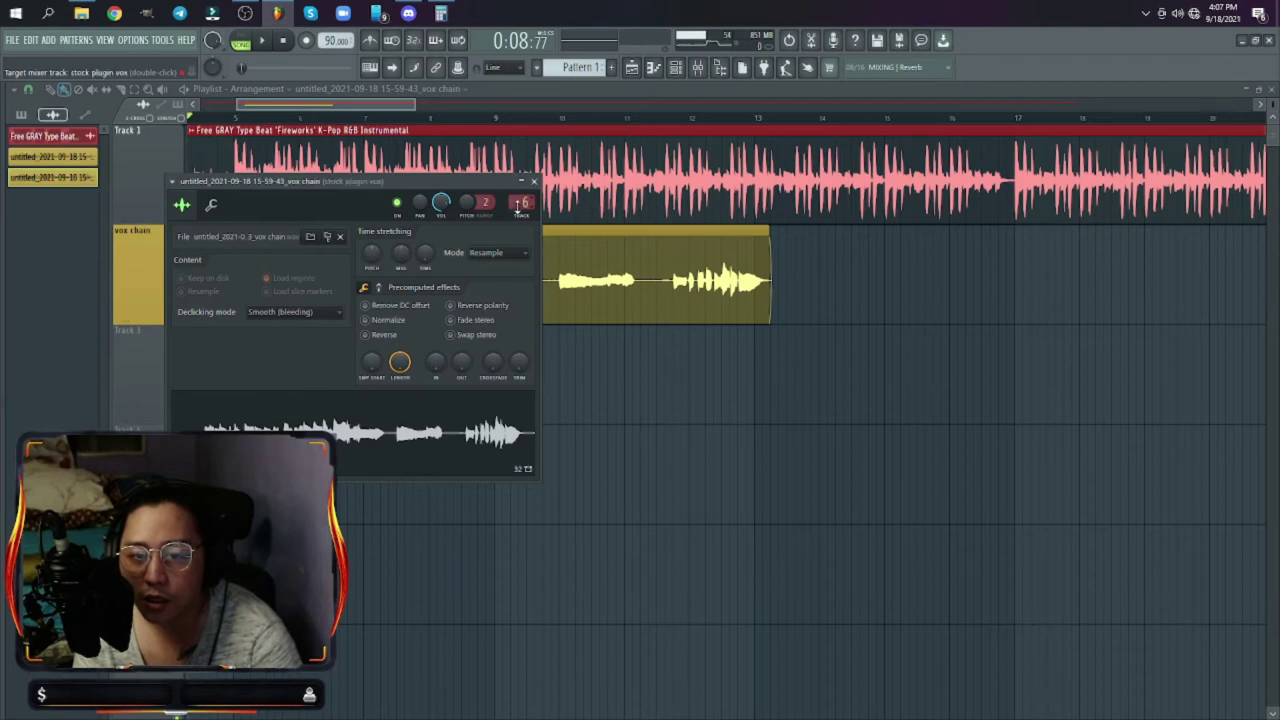
pyautogui.click(533, 181)
pyautogui.press('F9')
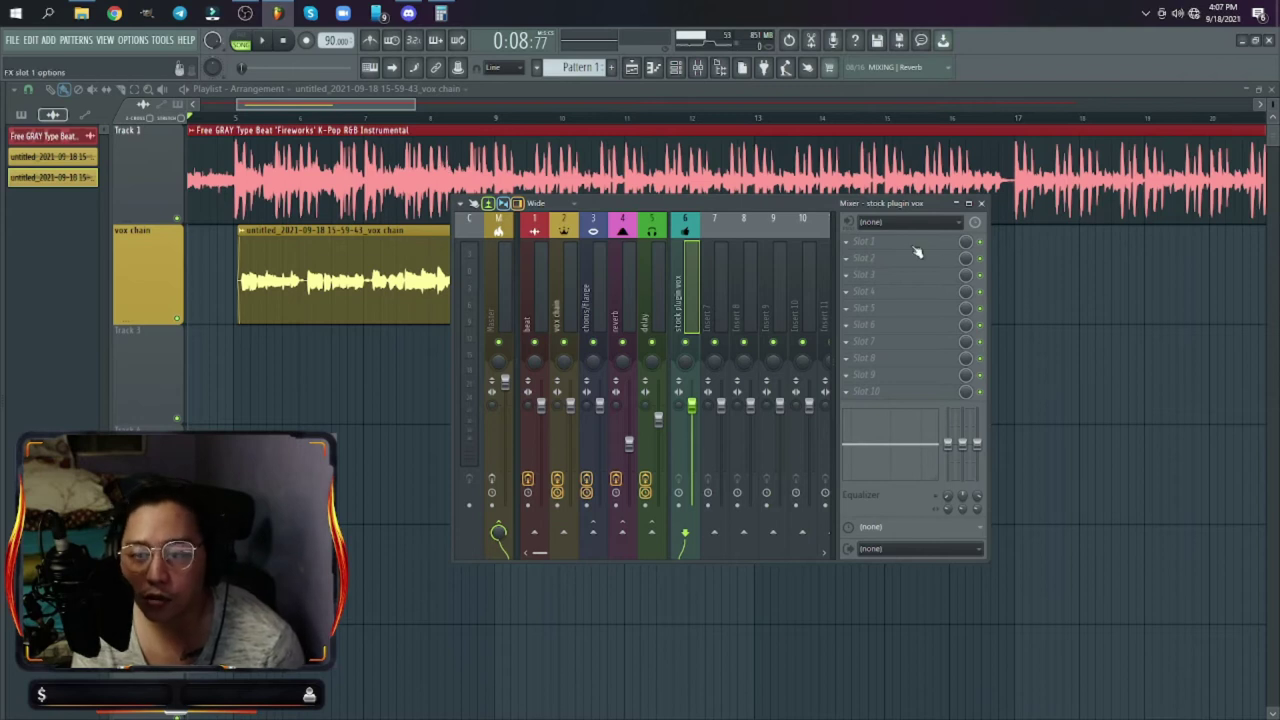
pyautogui.press('space')
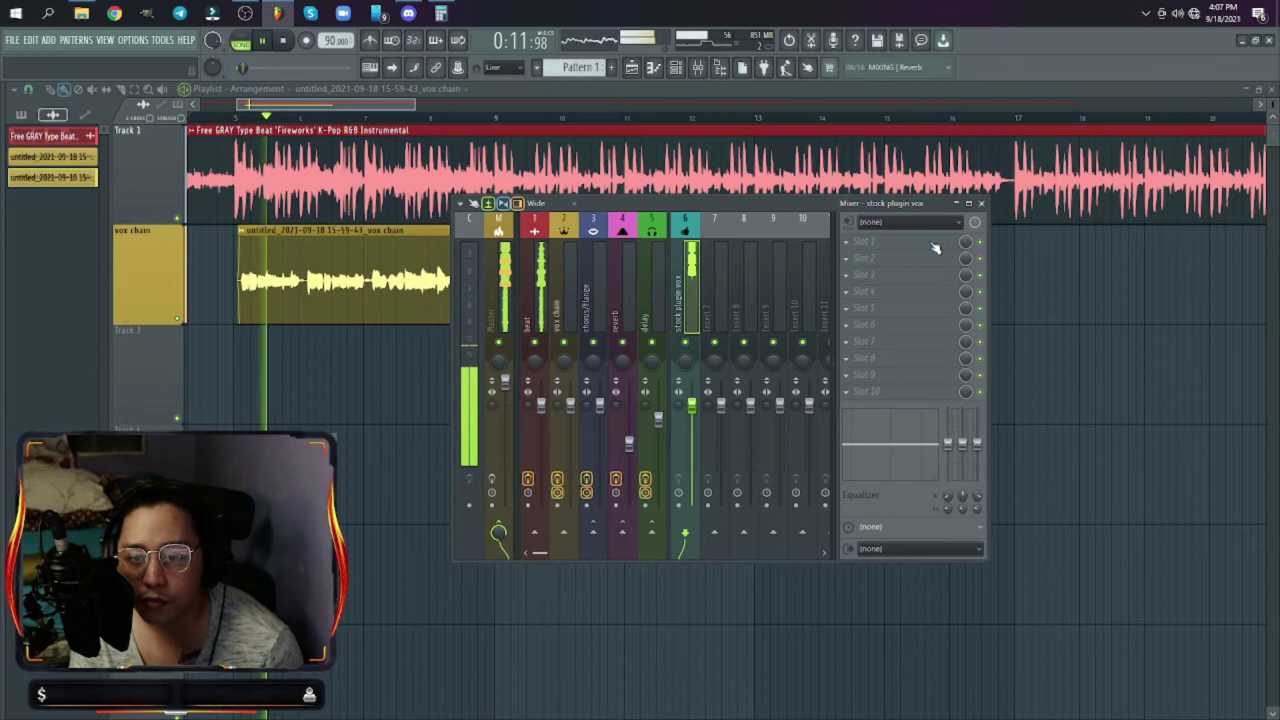
pyautogui.press('space')
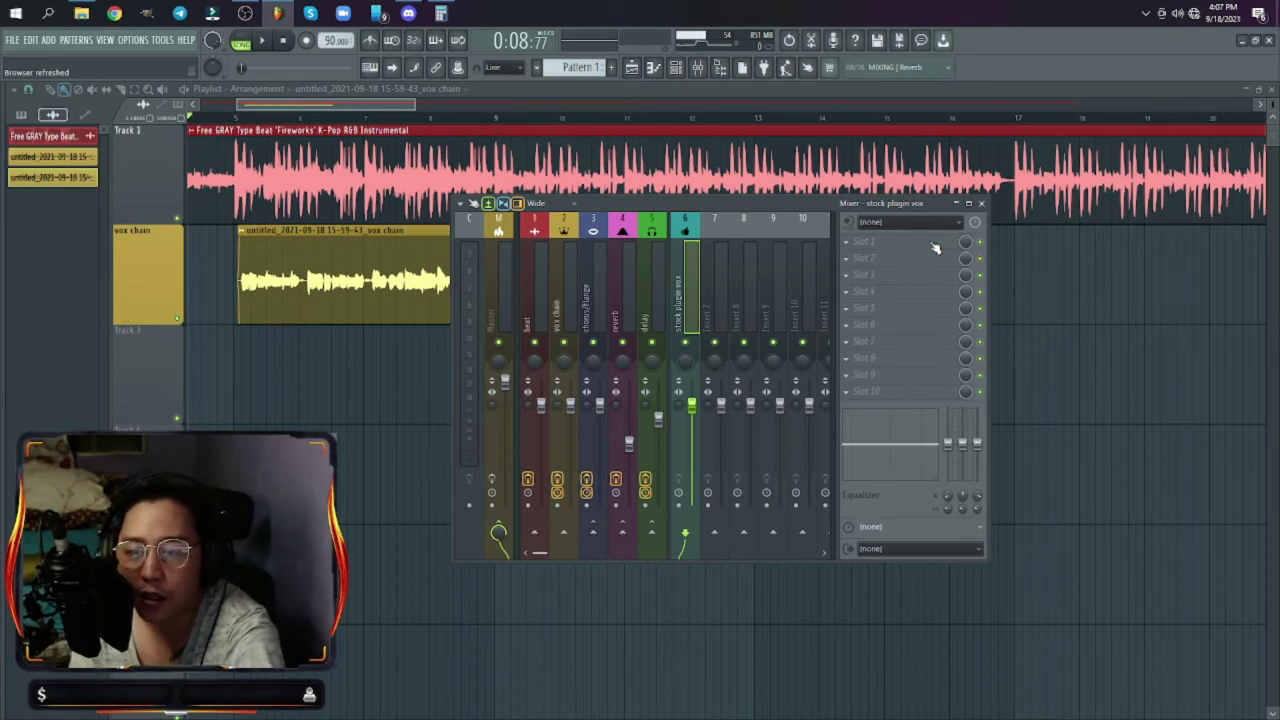
# Step: Load Auto-Tune Evo VST into the first effect slot of the stock plugin vox track
pyautogui.click(930, 243)
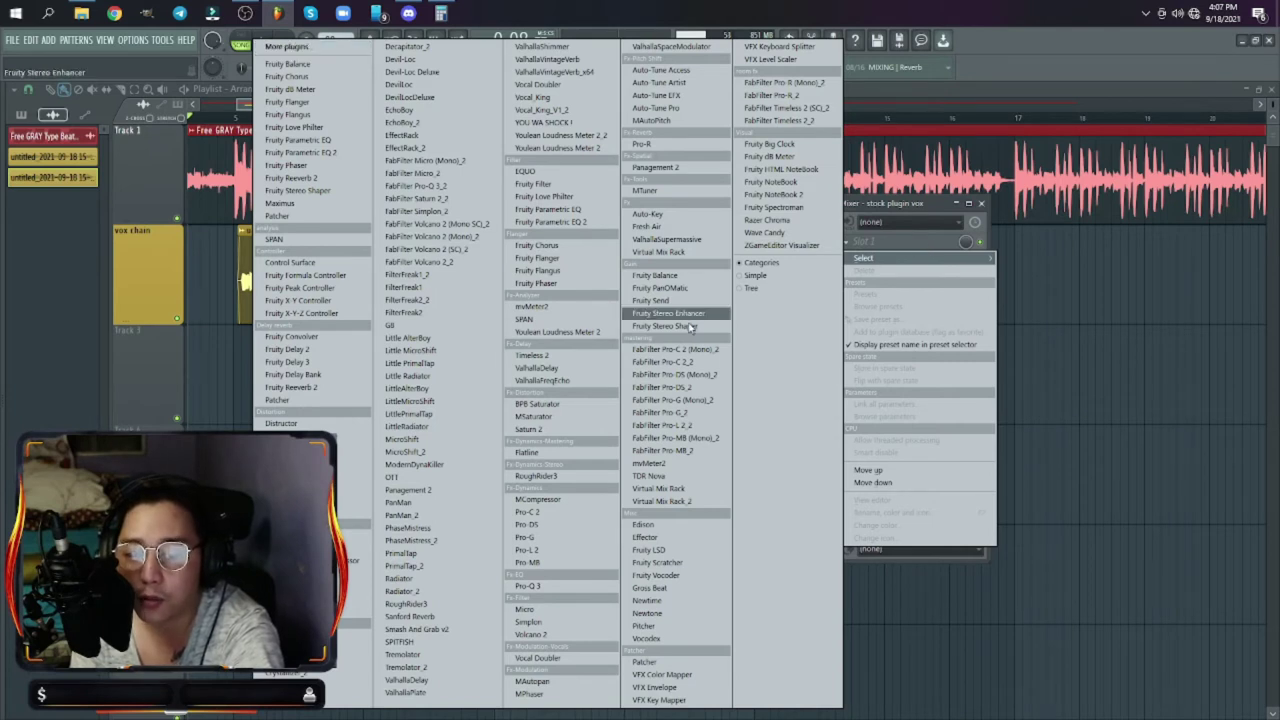
pyautogui.click(350, 636)
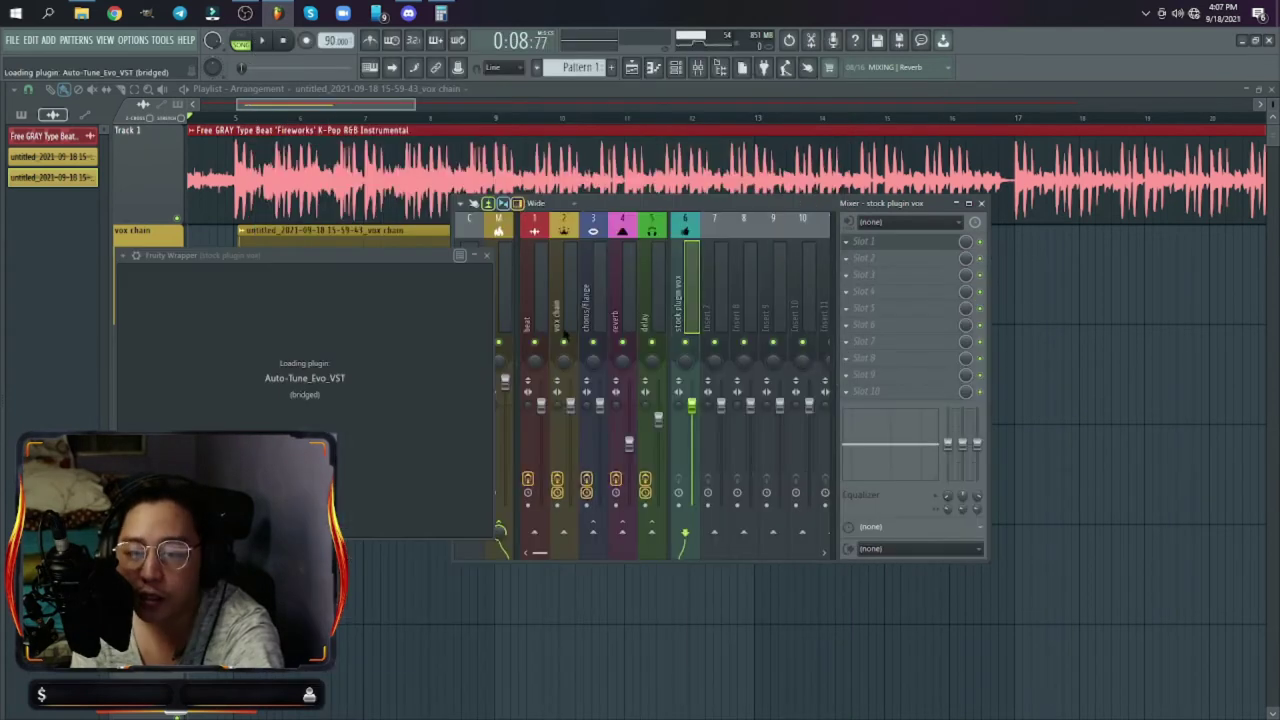
pyautogui.moveTo(541, 255); pyautogui.dragTo(648, 207)
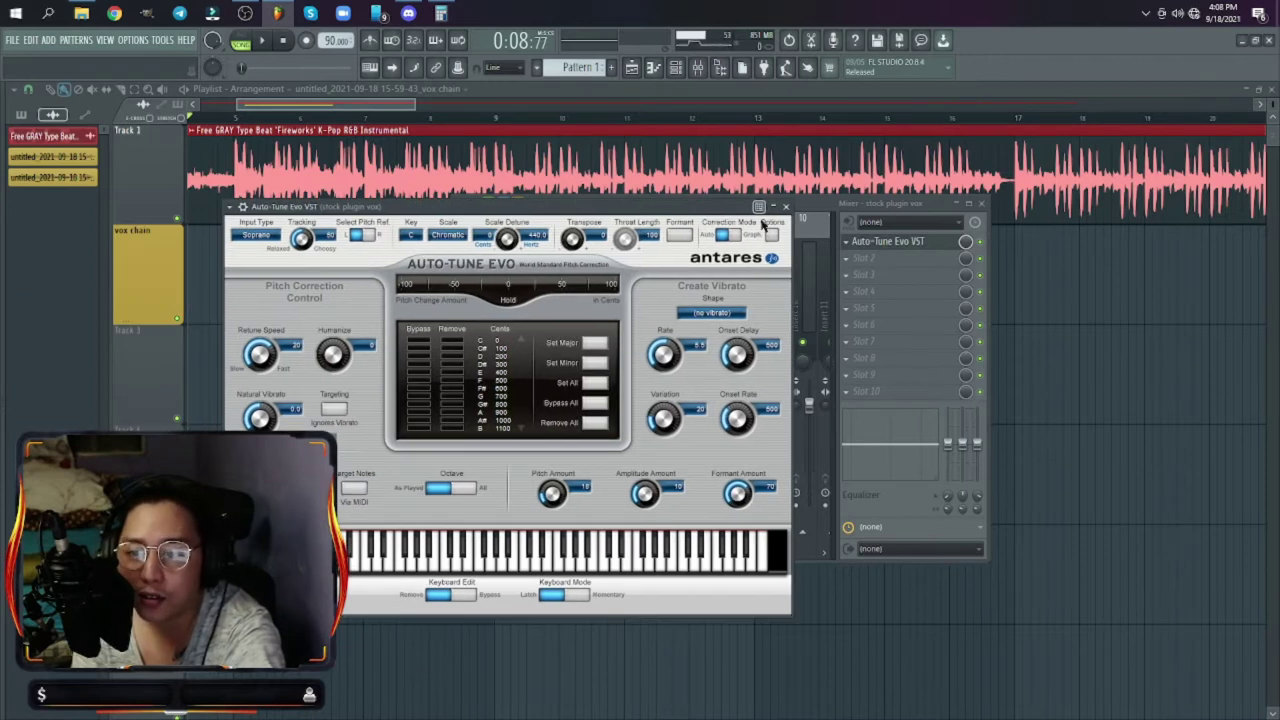
# Step: Look at Auto-Tune Pro on the vox chain track and return to Auto-Tune Evo on the stock plugin vox track
pyautogui.click(785, 206)
pyautogui.click(598, 302)
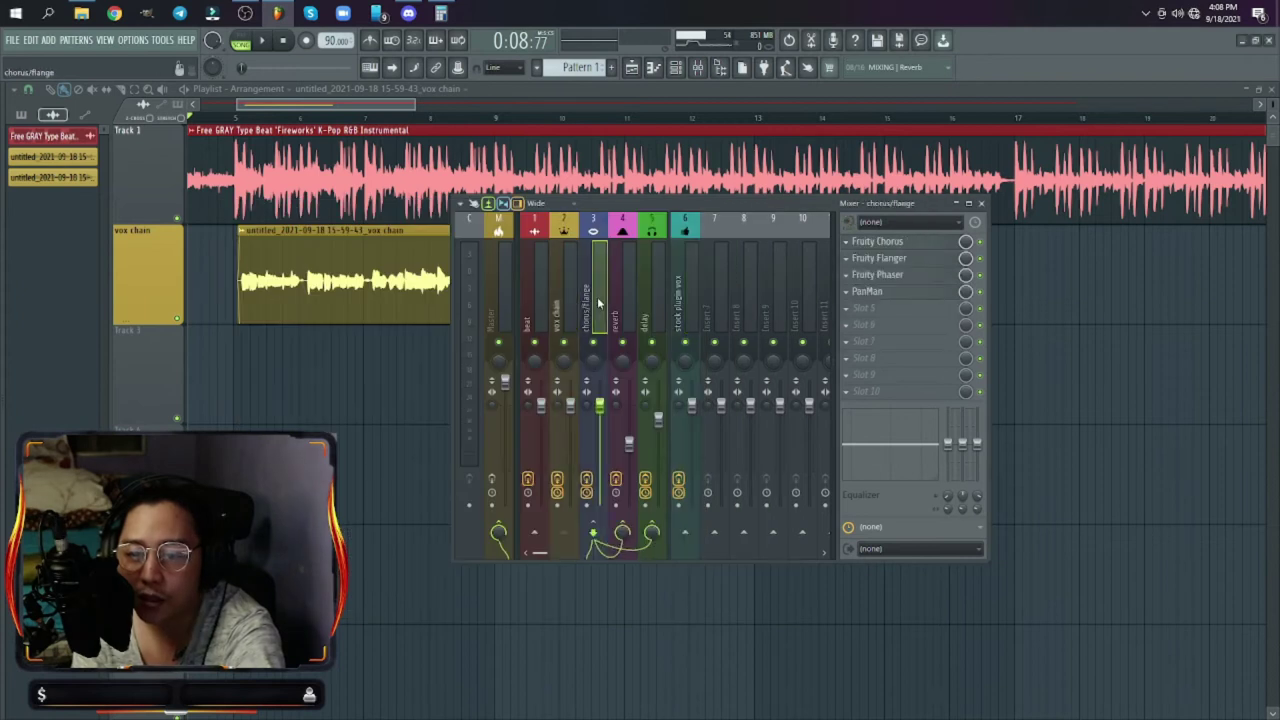
pyautogui.click(563, 300)
pyautogui.click(908, 257)
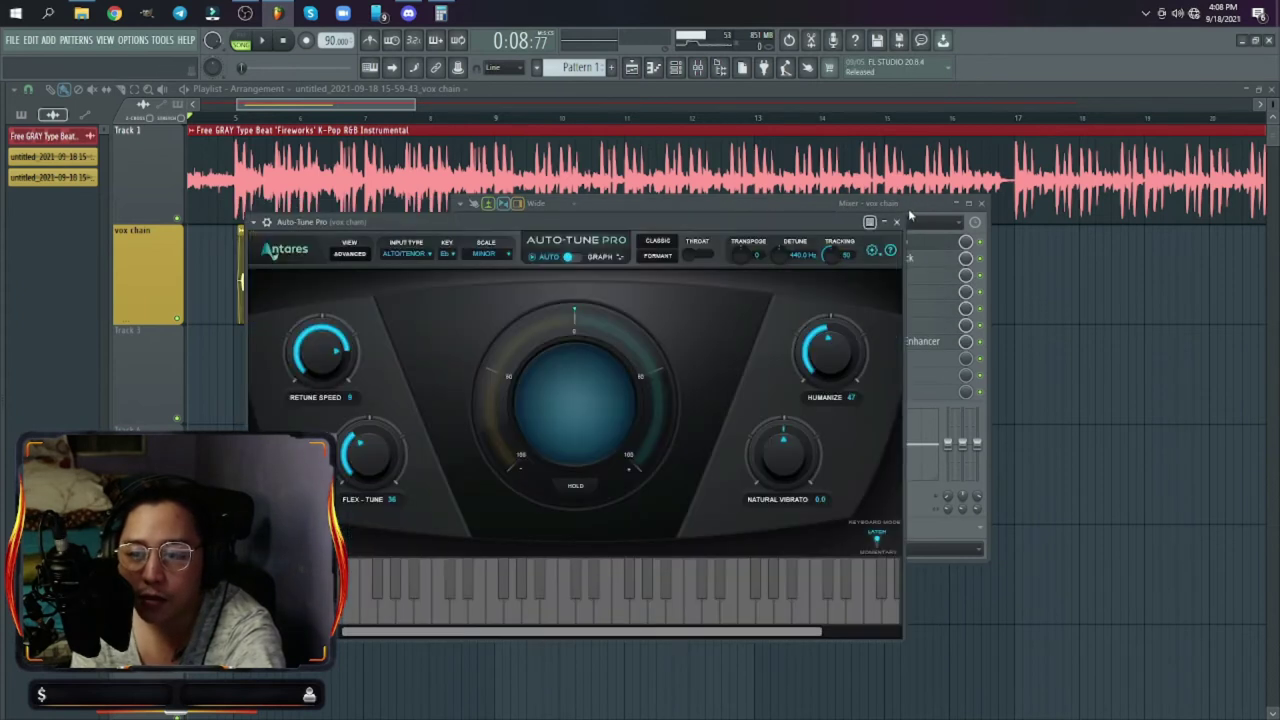
pyautogui.click(903, 223)
pyautogui.click(694, 292)
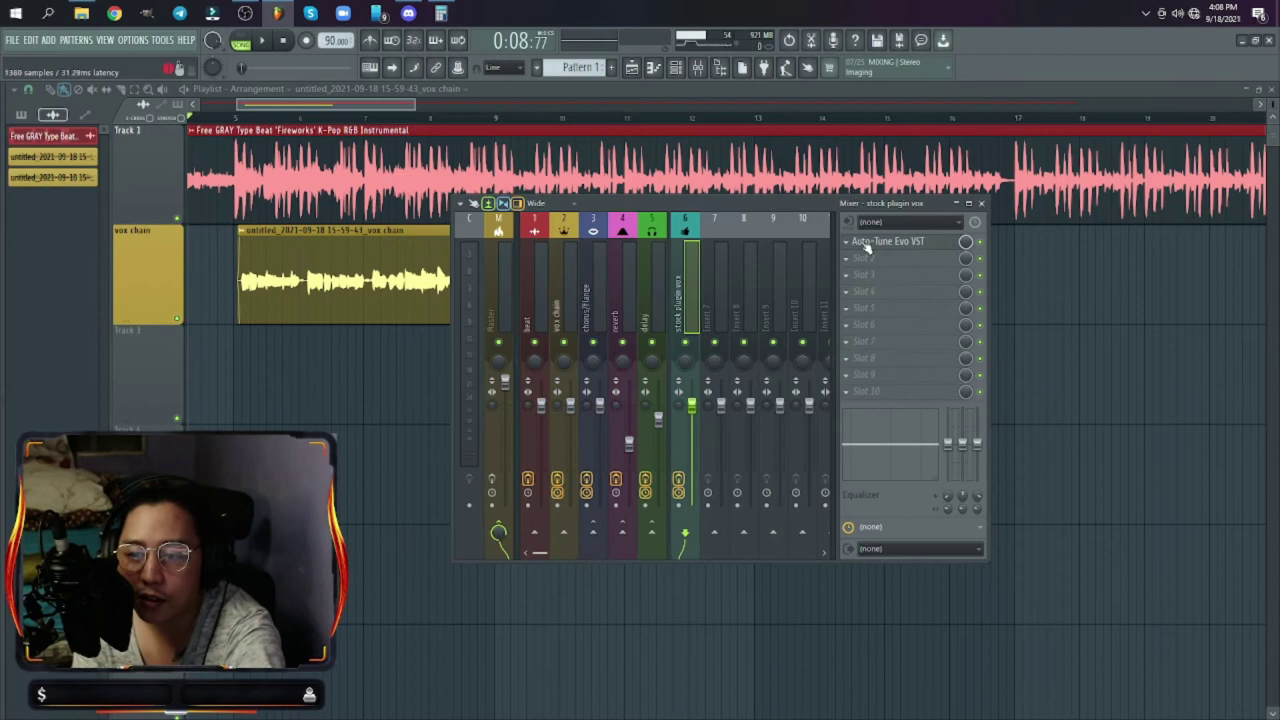
pyautogui.click(880, 241)
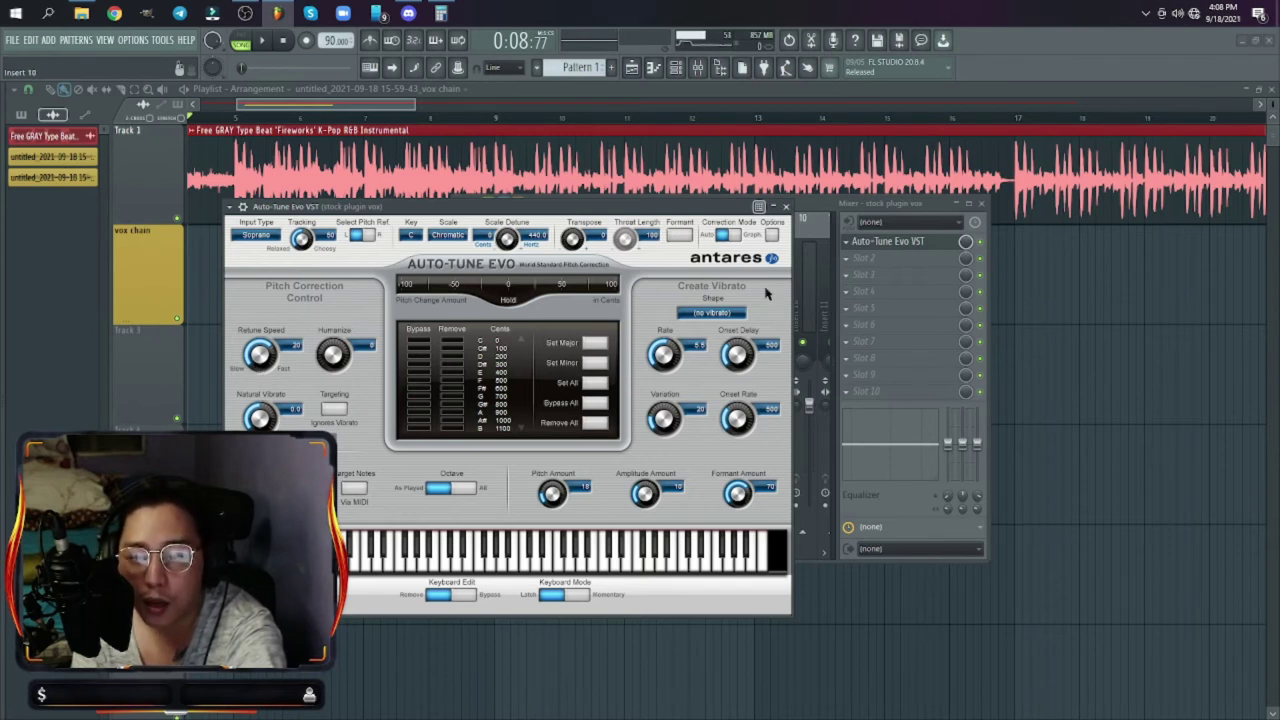
# Step: Examine the advanced view of Auto-Tune Pro on the vox chain track for comparison with Auto-Tune Evo
pyautogui.click(785, 206)
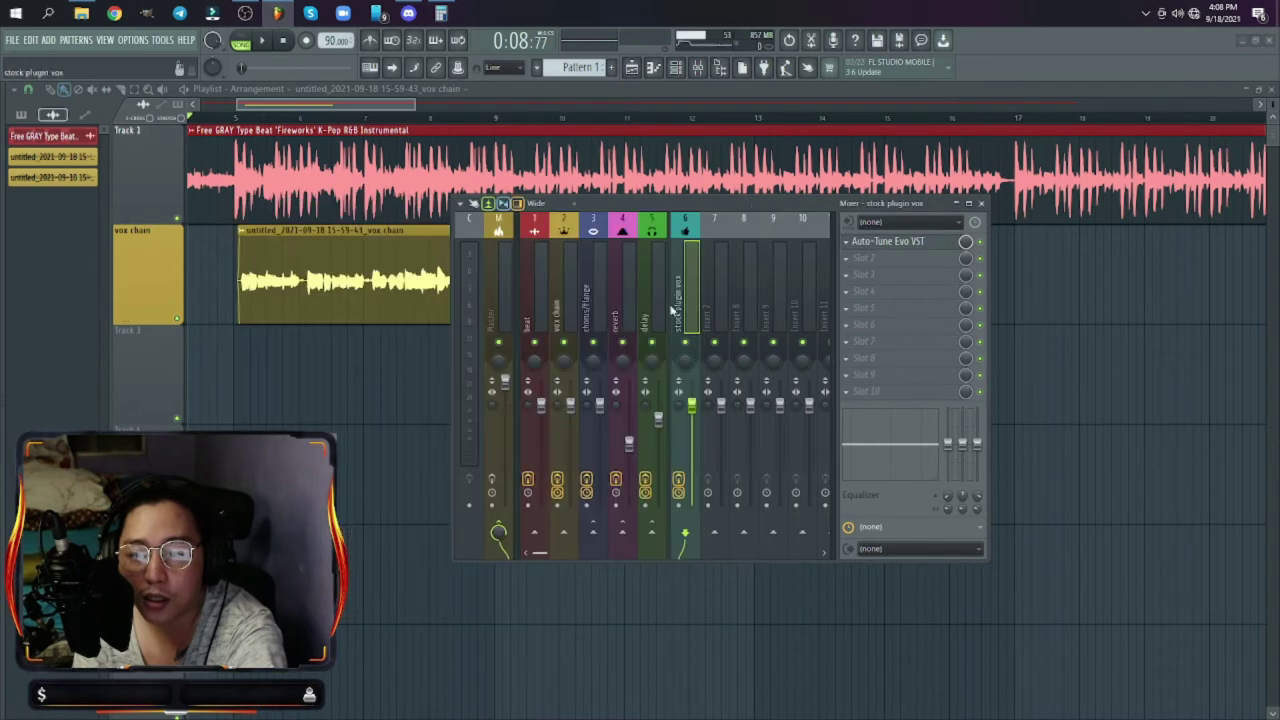
pyautogui.click(590, 314)
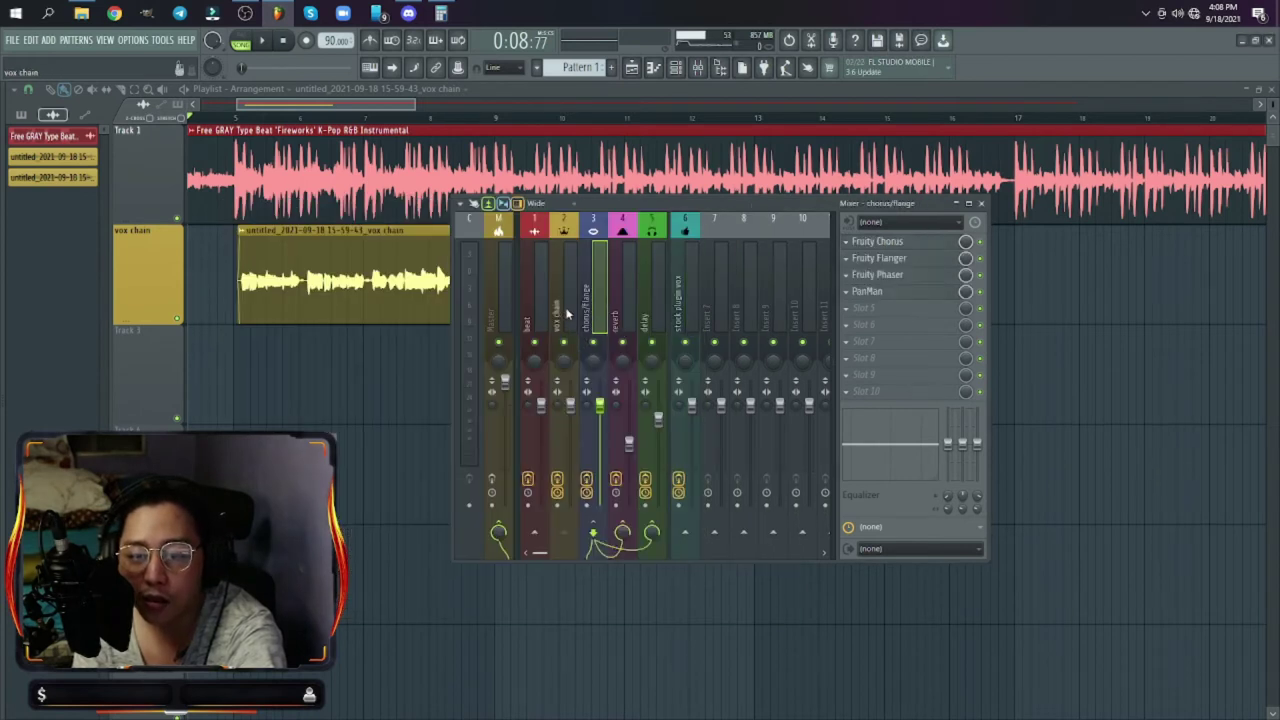
pyautogui.click(566, 310)
pyautogui.click(880, 242)
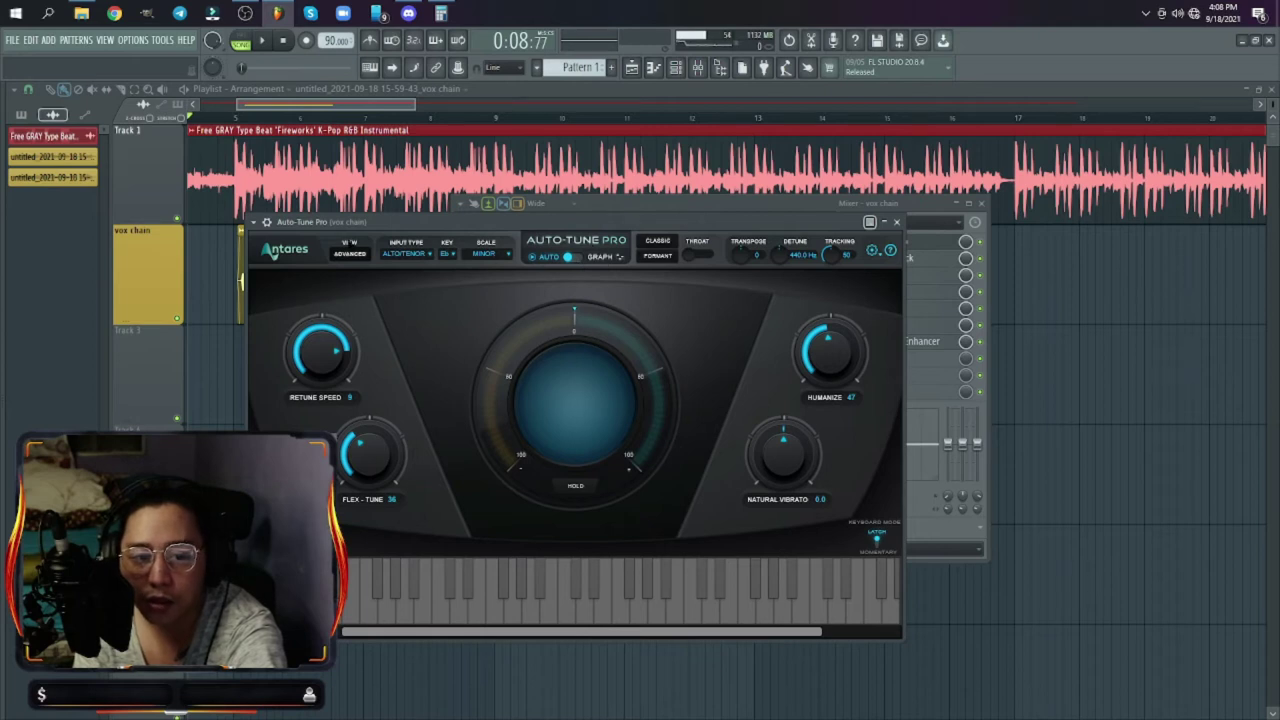
pyautogui.click(354, 254)
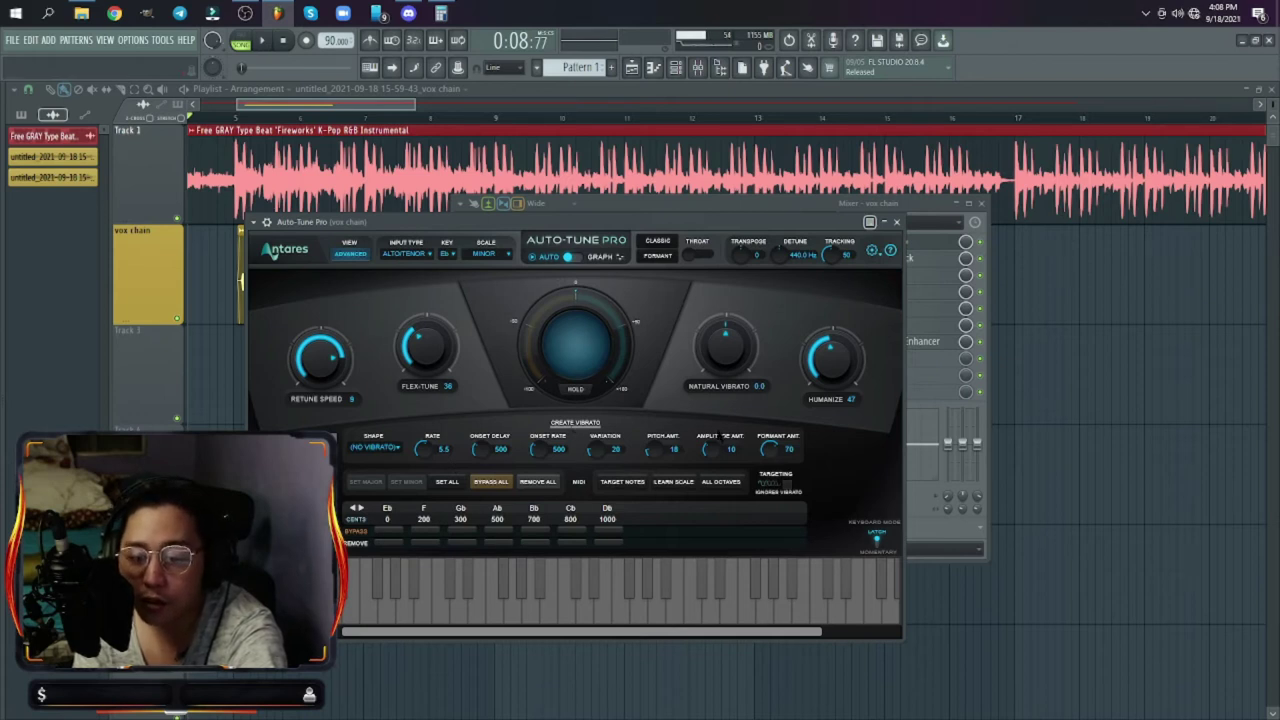
pyautogui.click(901, 229)
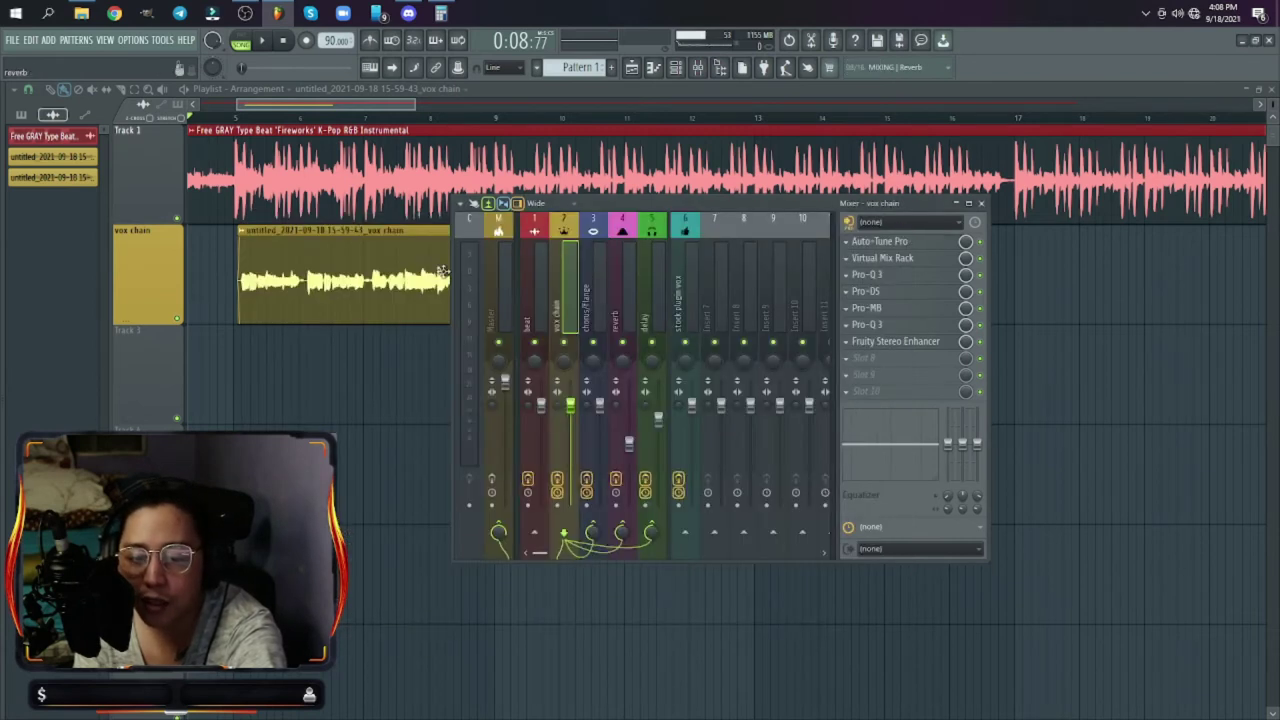
# Step: Check the effect slots of the reverb and delay tracks and reopen Auto-Tune Evo on the stock plugin vox track
pyautogui.click(620, 290)
pyautogui.click(657, 296)
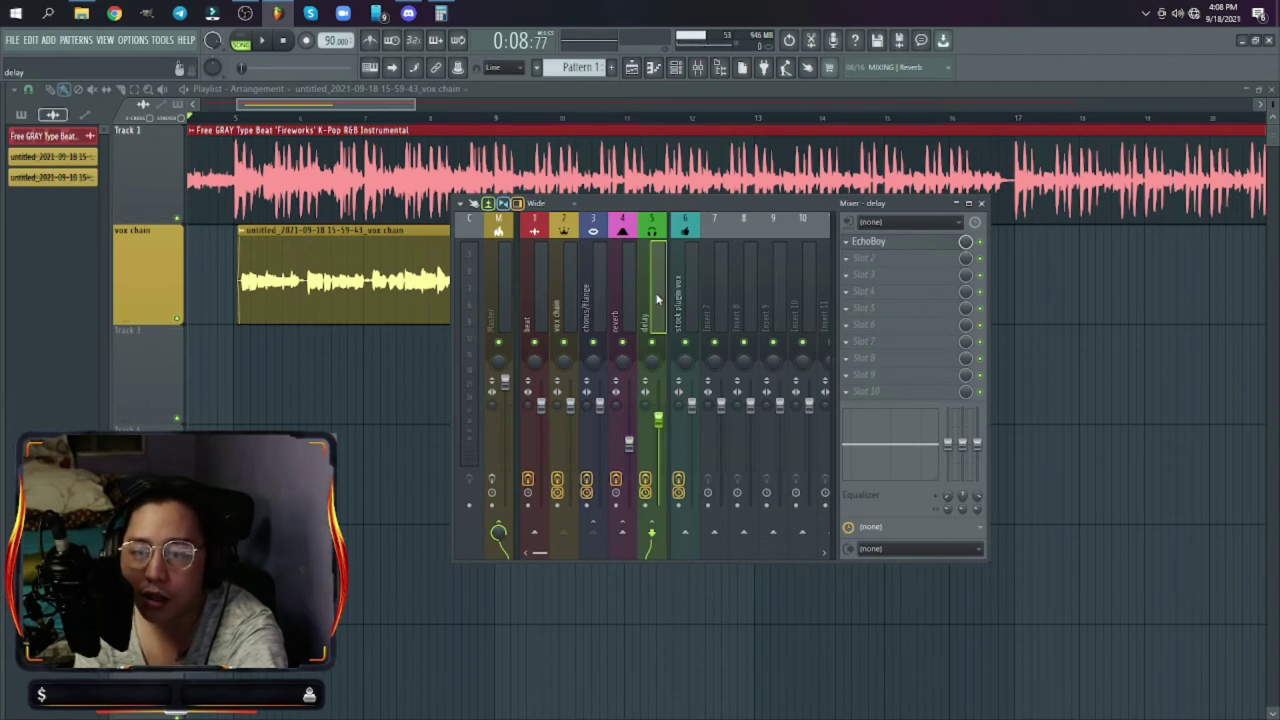
pyautogui.click(688, 290)
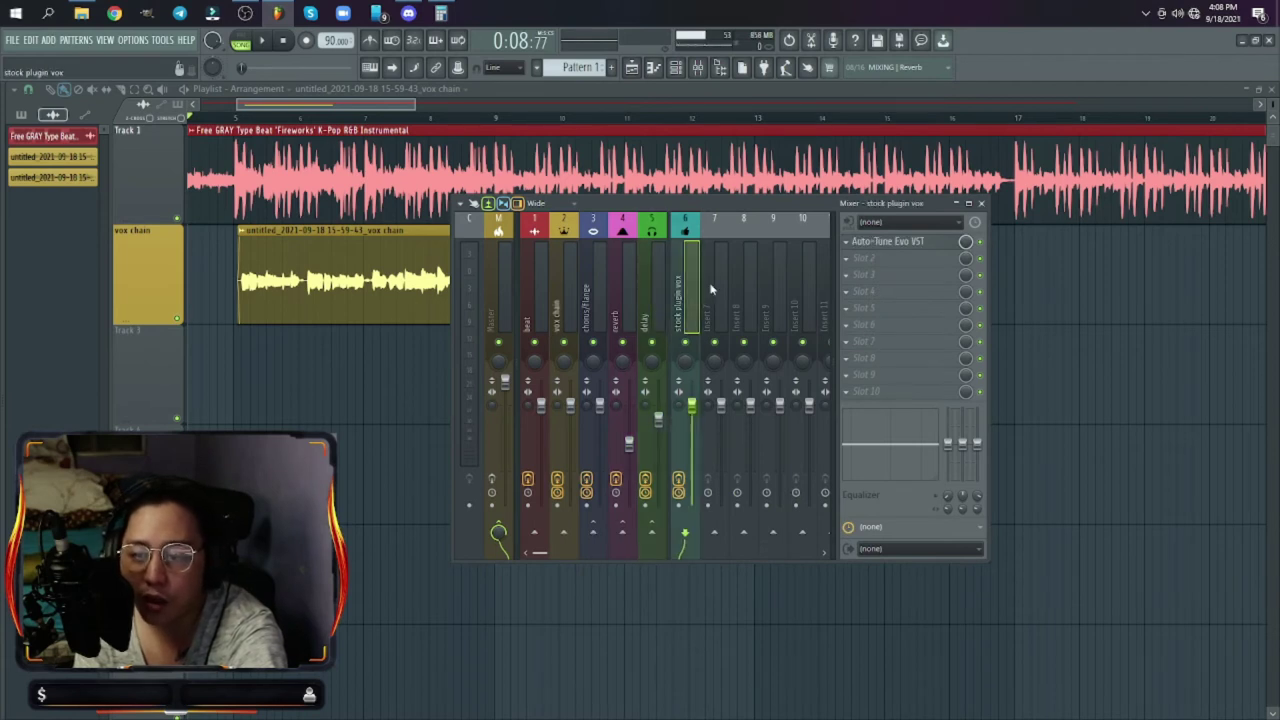
pyautogui.click(898, 244)
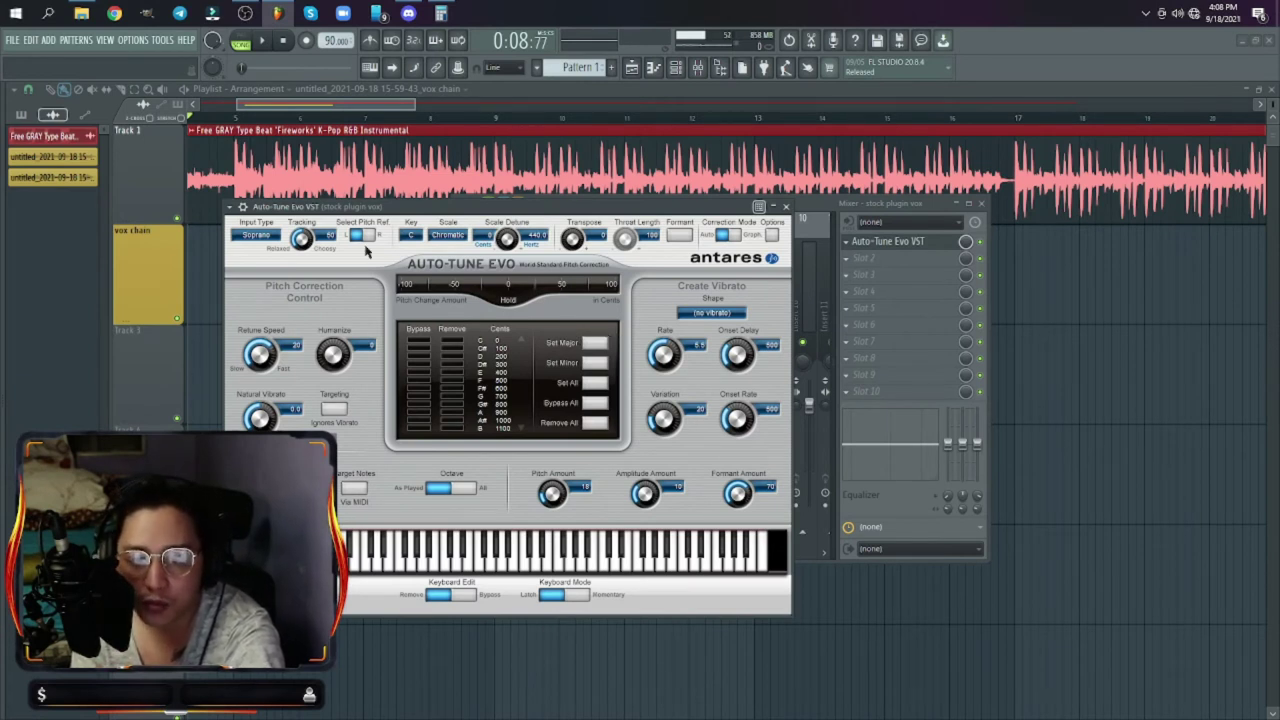
pyautogui.click(786, 207)
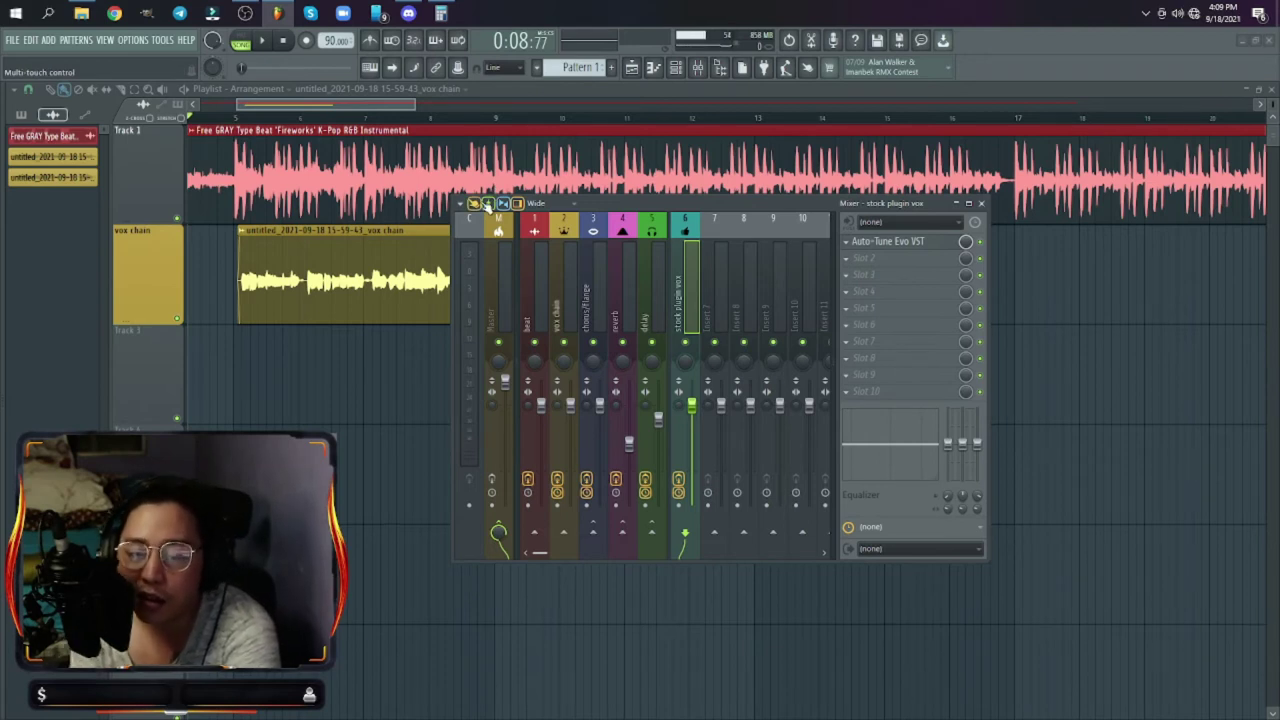
pyautogui.click(894, 244)
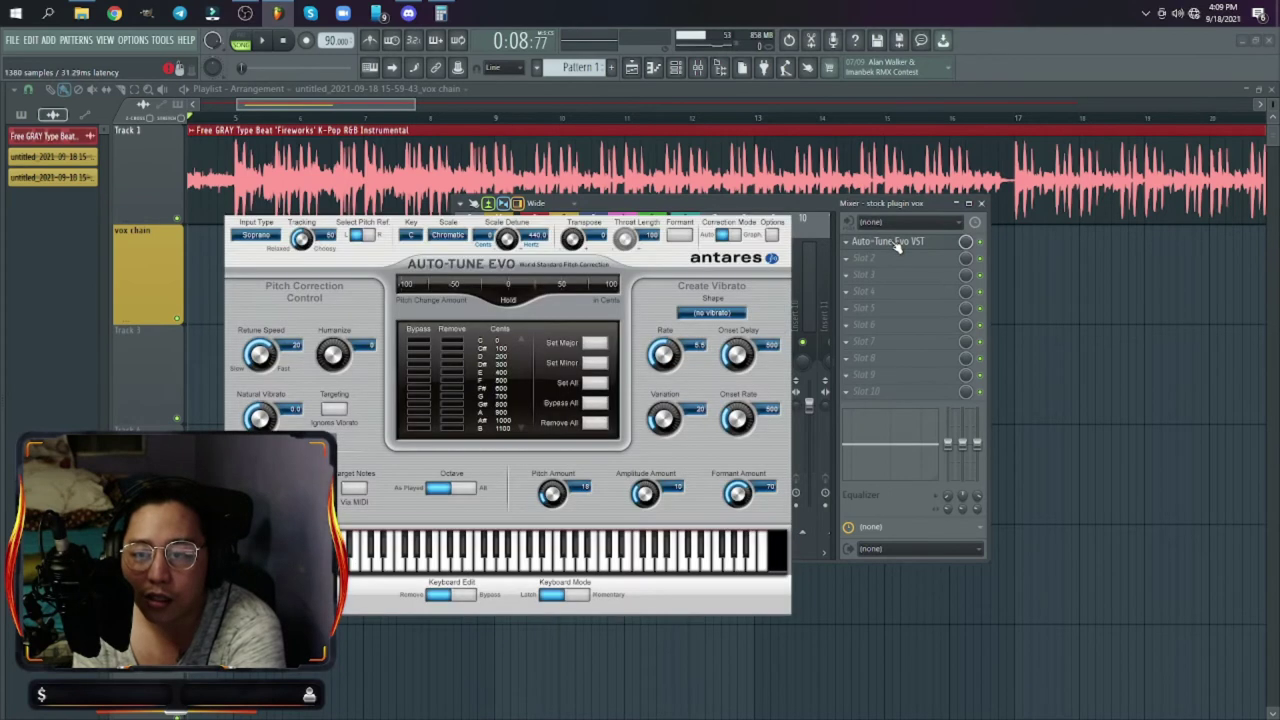
# Step: Set the Auto-Tune Evo scale to Major, look over the key choices and reposition the plugin window
pyautogui.click(443, 235)
pyautogui.click(460, 250)
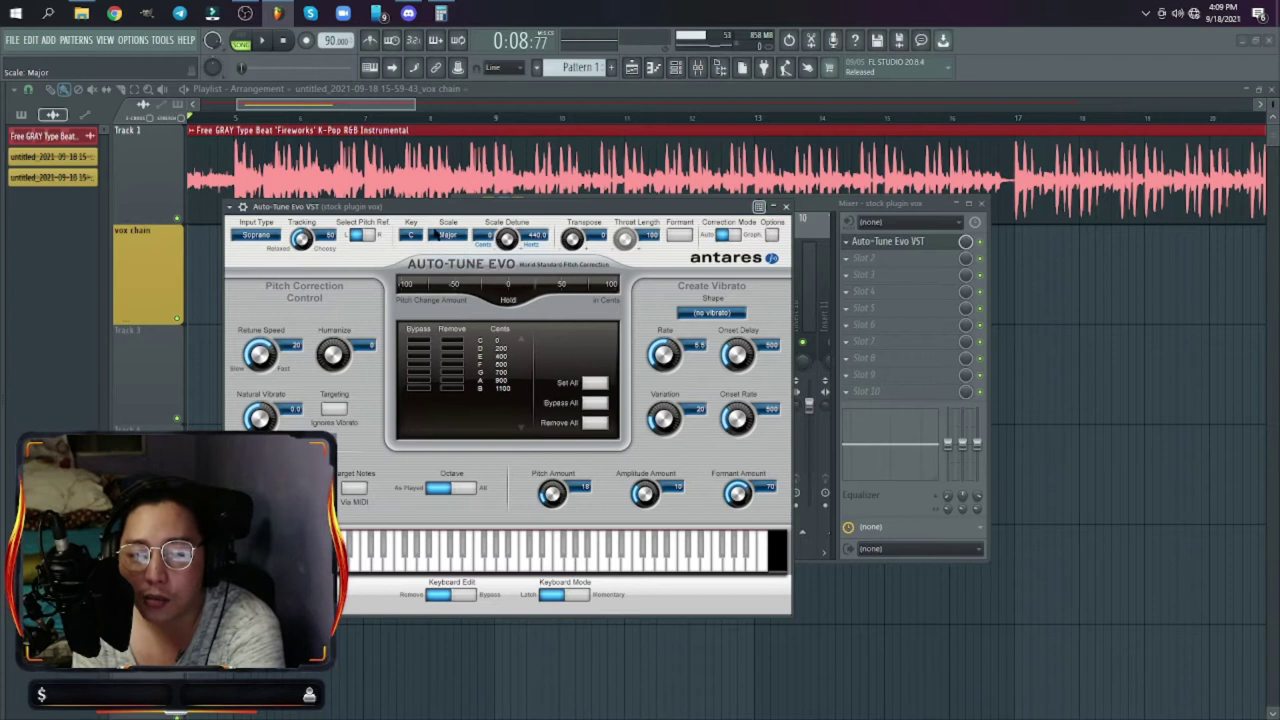
pyautogui.click(446, 236)
pyautogui.click(413, 235)
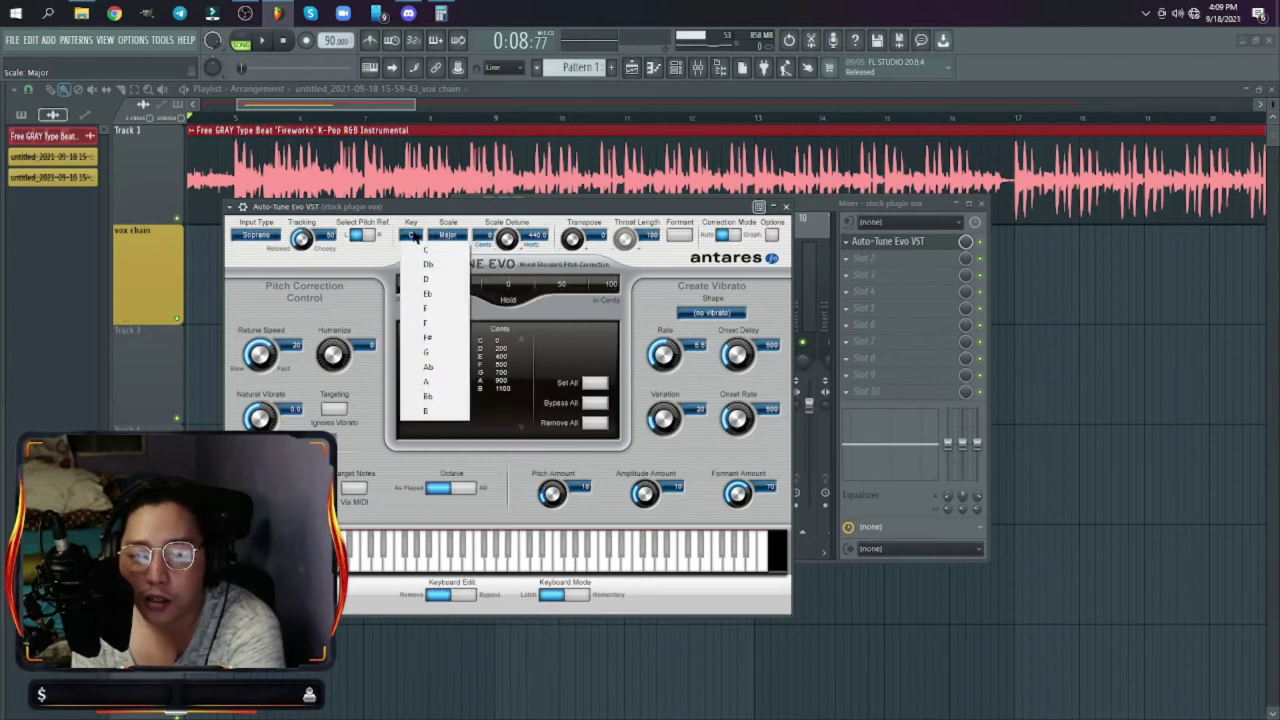
pyautogui.click(460, 214)
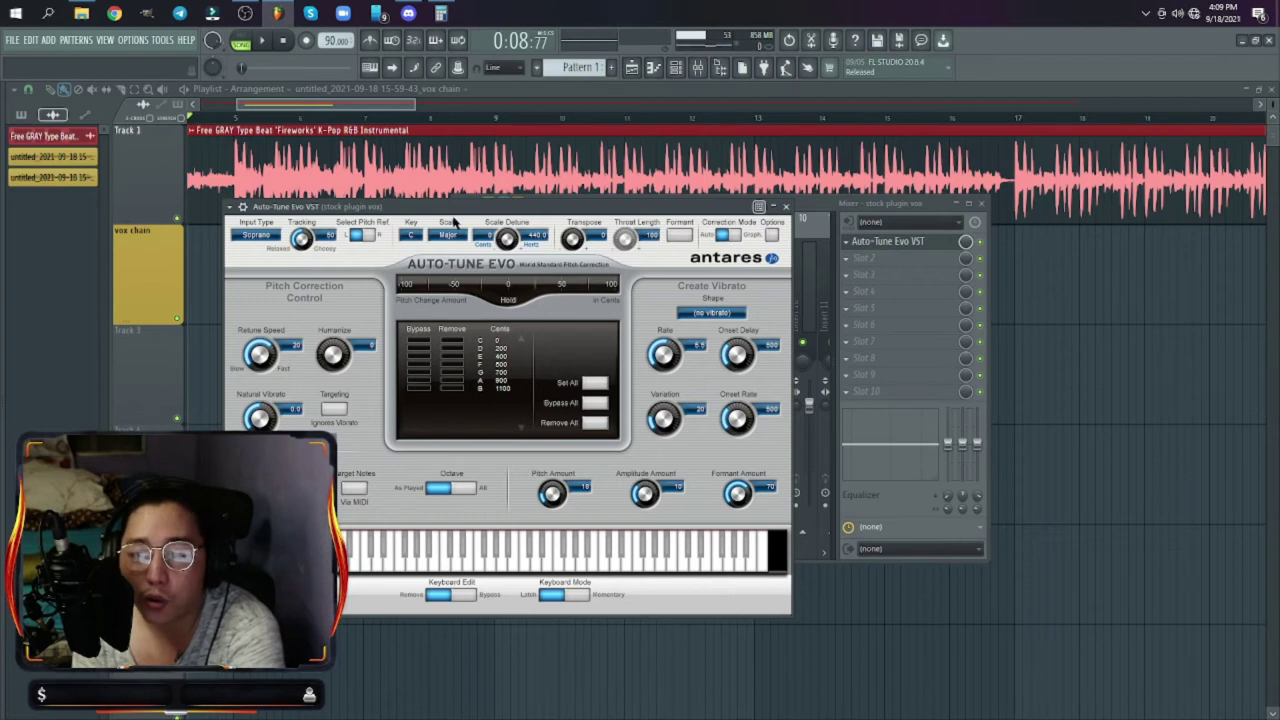
pyautogui.moveTo(606, 220); pyautogui.dragTo(645, 222)
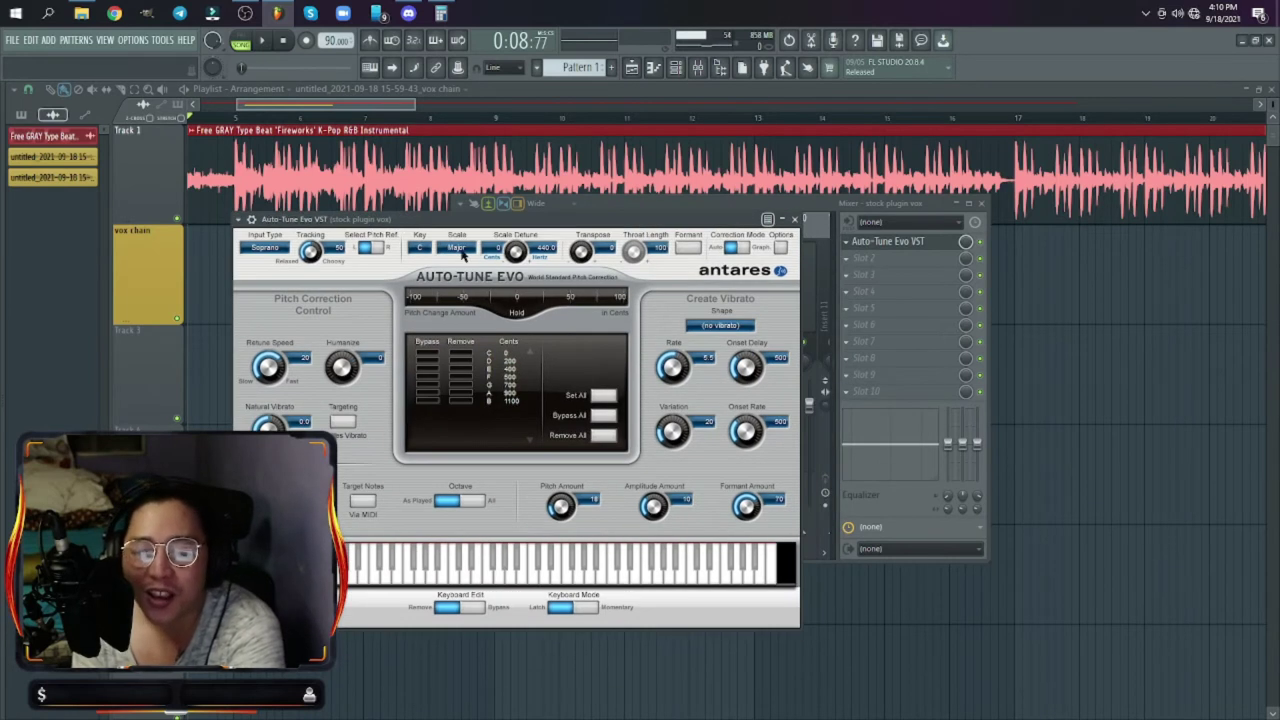
# Step: Set Auto-Tune Evo's Retune Speed to 0, with the scale on Minor and the key on Ab
pyautogui.moveTo(273, 370); pyautogui.dragTo(274, 364)
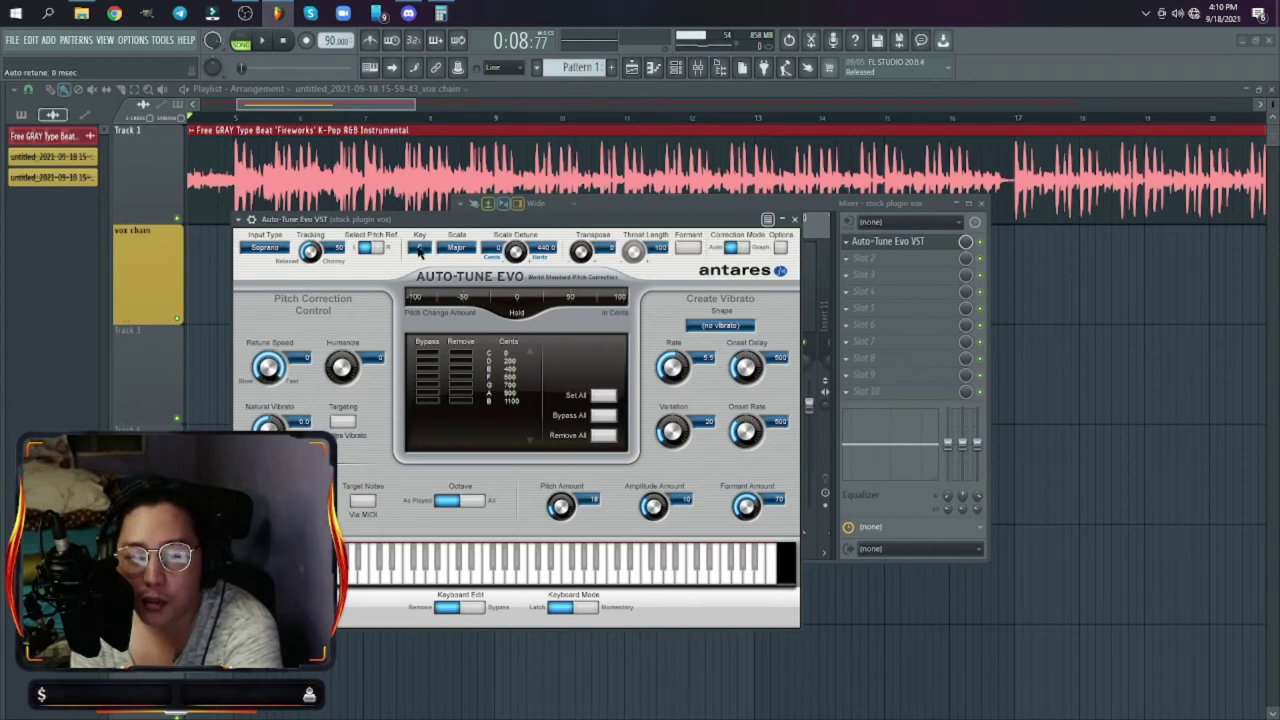
pyautogui.click(420, 248)
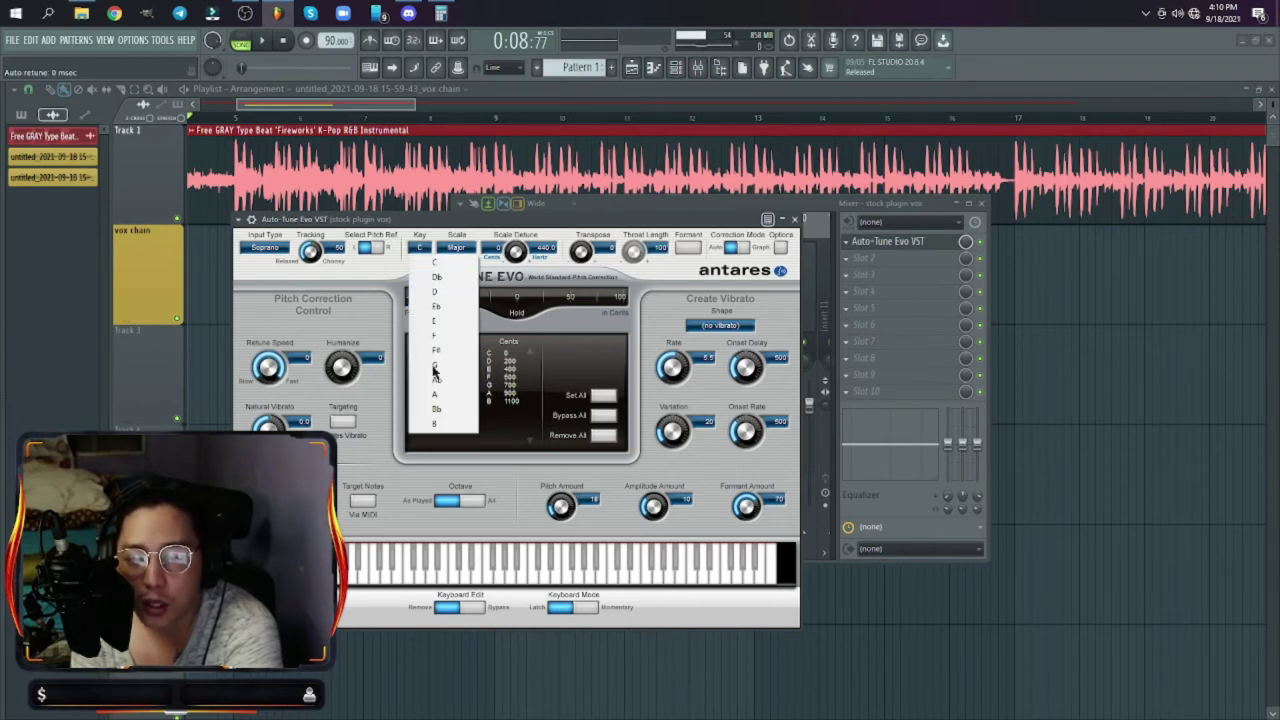
pyautogui.click(446, 243)
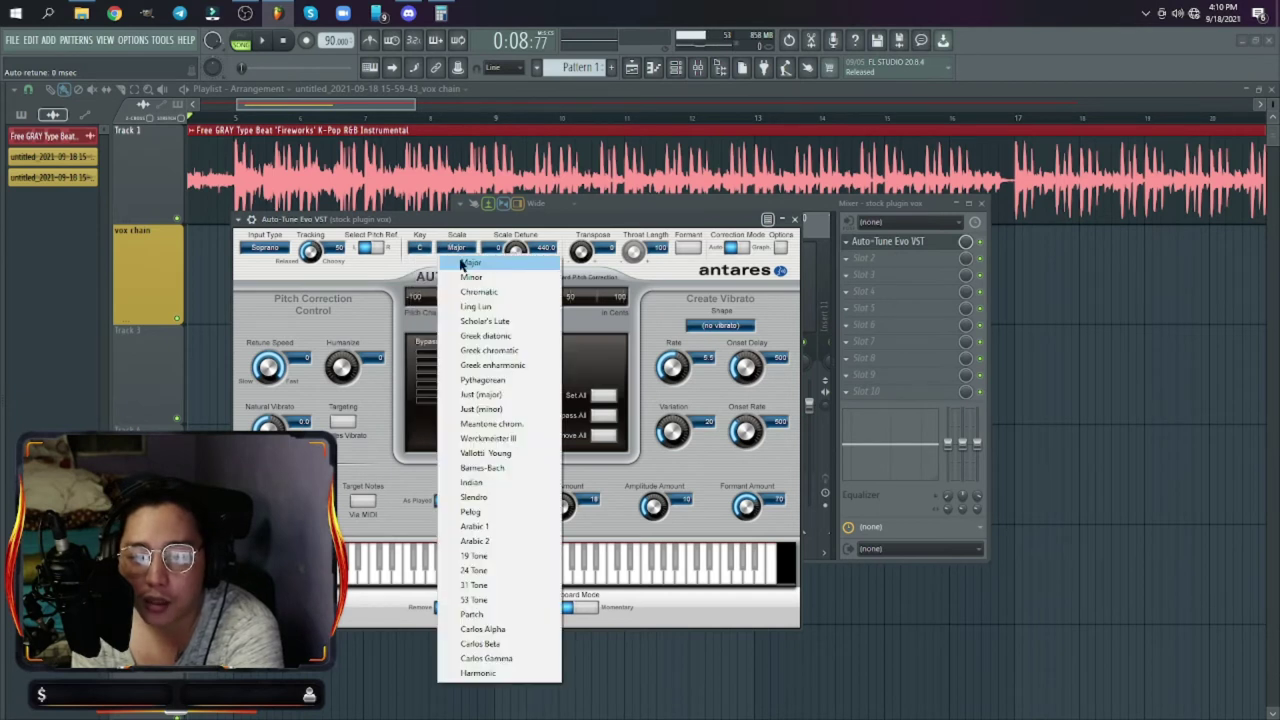
pyautogui.click(463, 280)
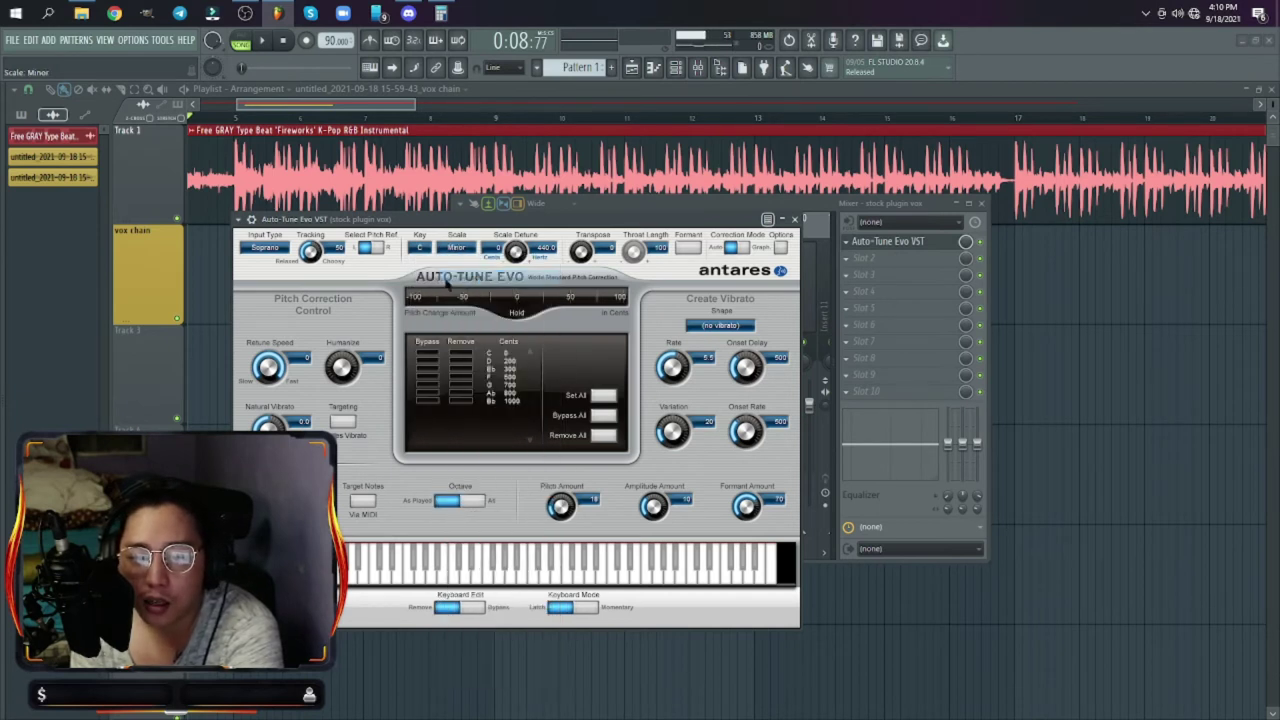
pyautogui.click(428, 248)
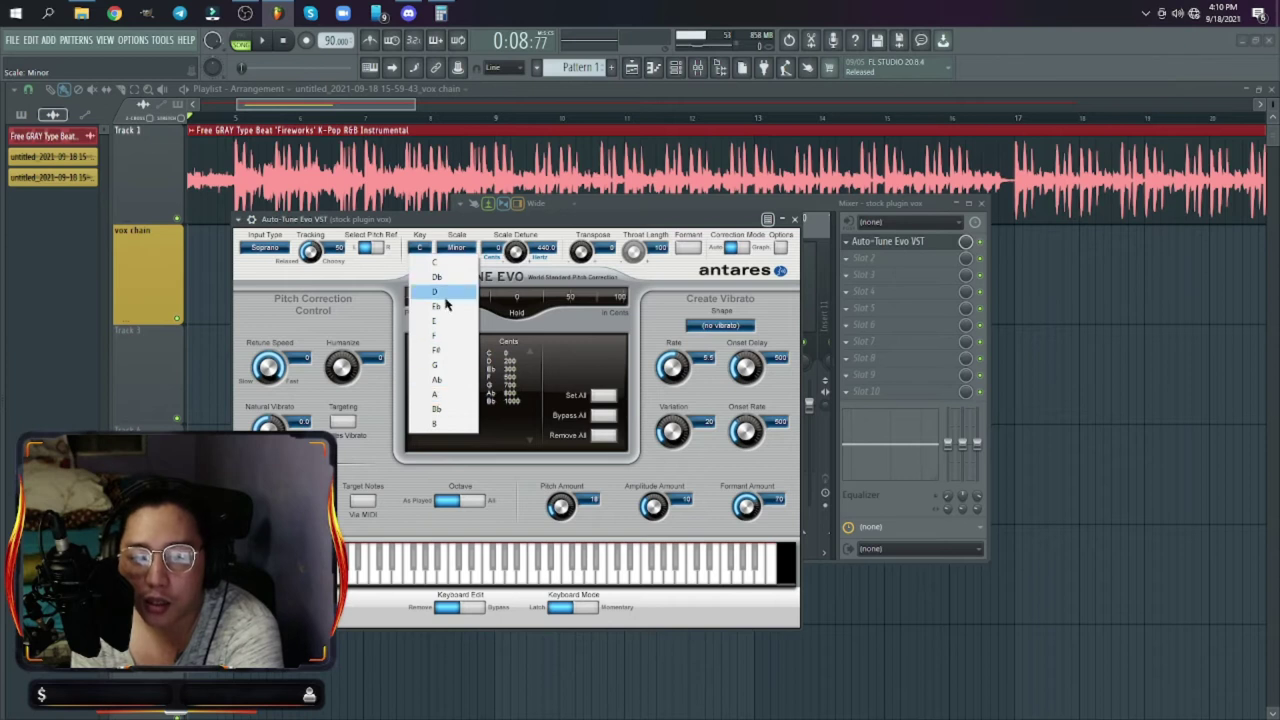
pyautogui.click(446, 384)
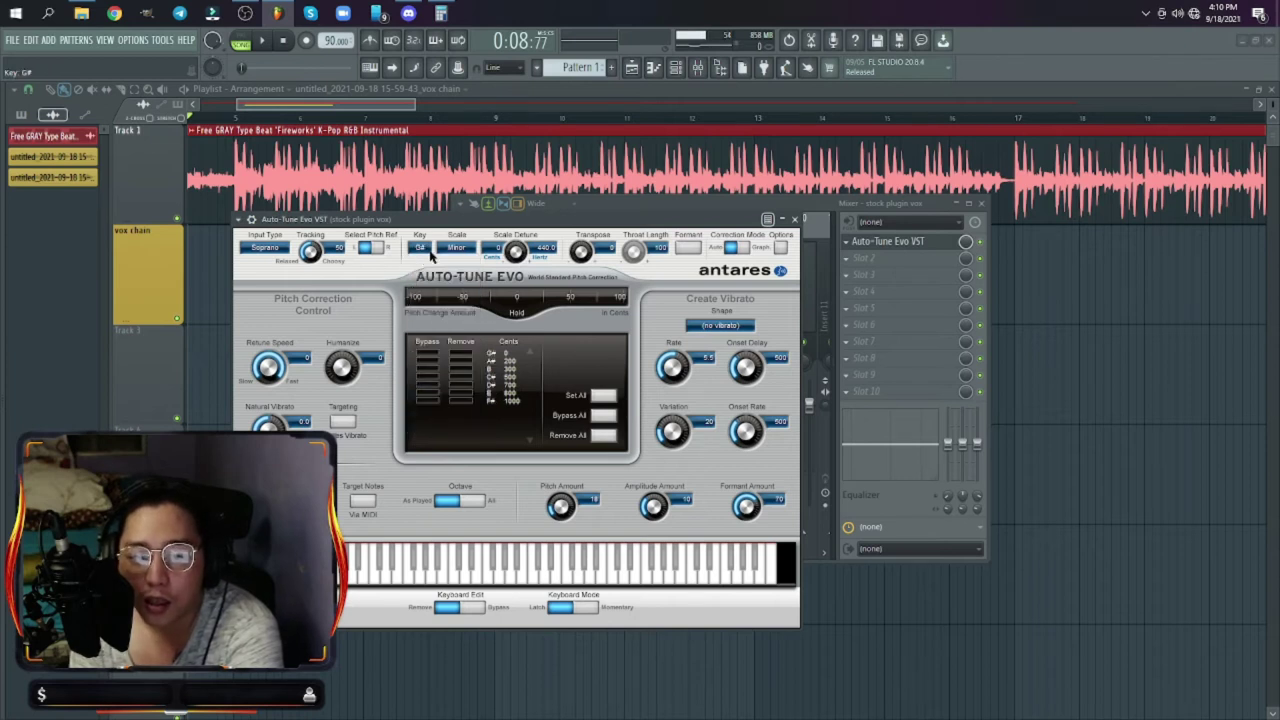
# Step: Check the key and scale used by Auto-Tune Pro on the vox chain track and return to Auto-Tune Evo
pyautogui.click(624, 207)
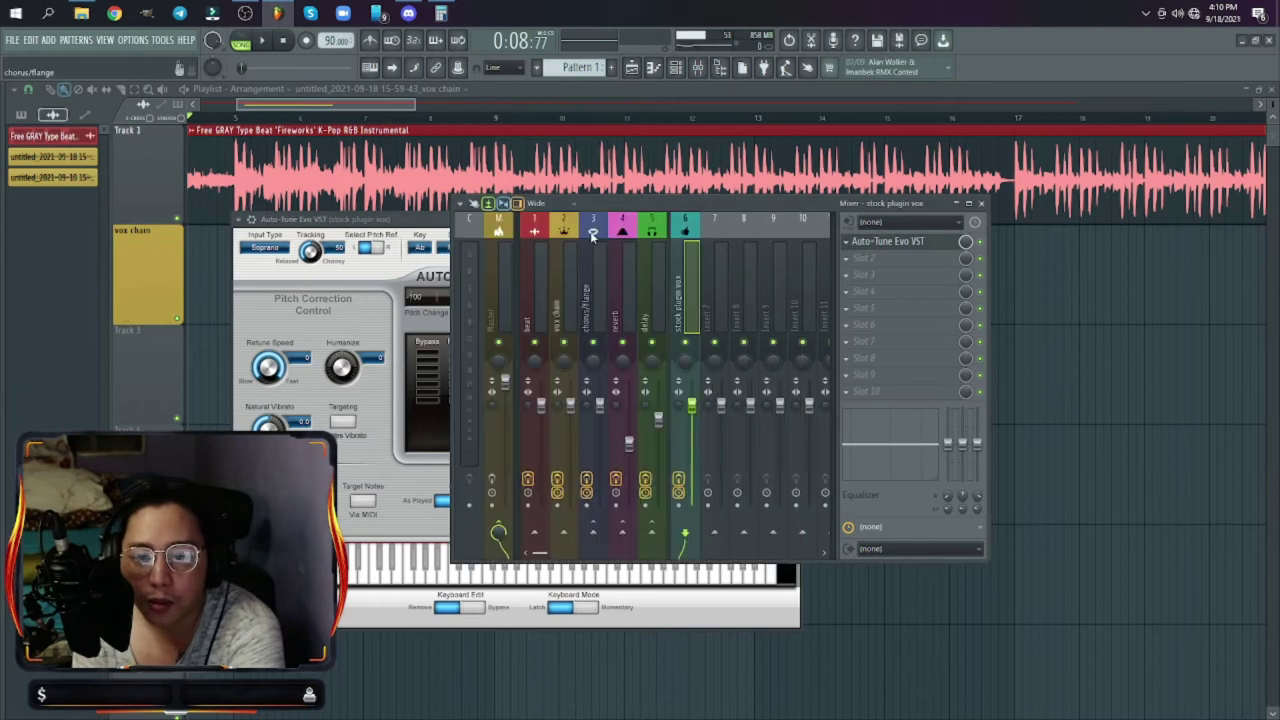
pyautogui.click(568, 275)
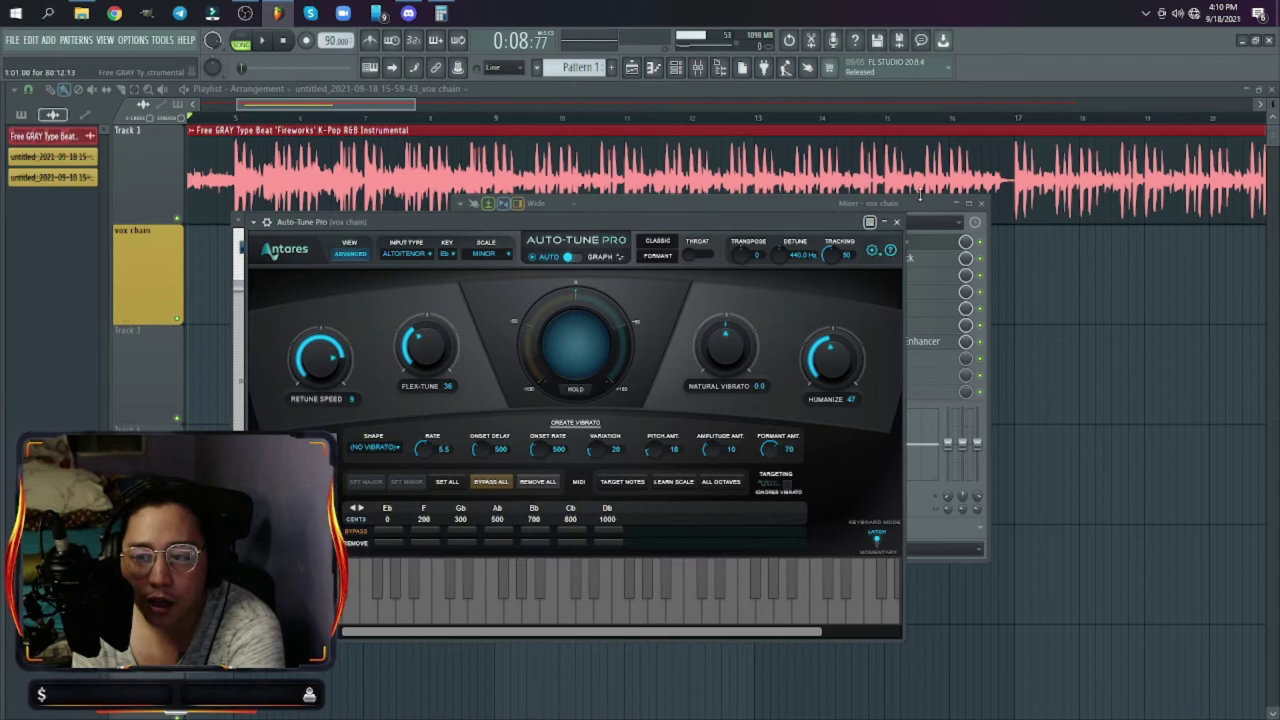
pyautogui.click(896, 221)
pyautogui.click(422, 250)
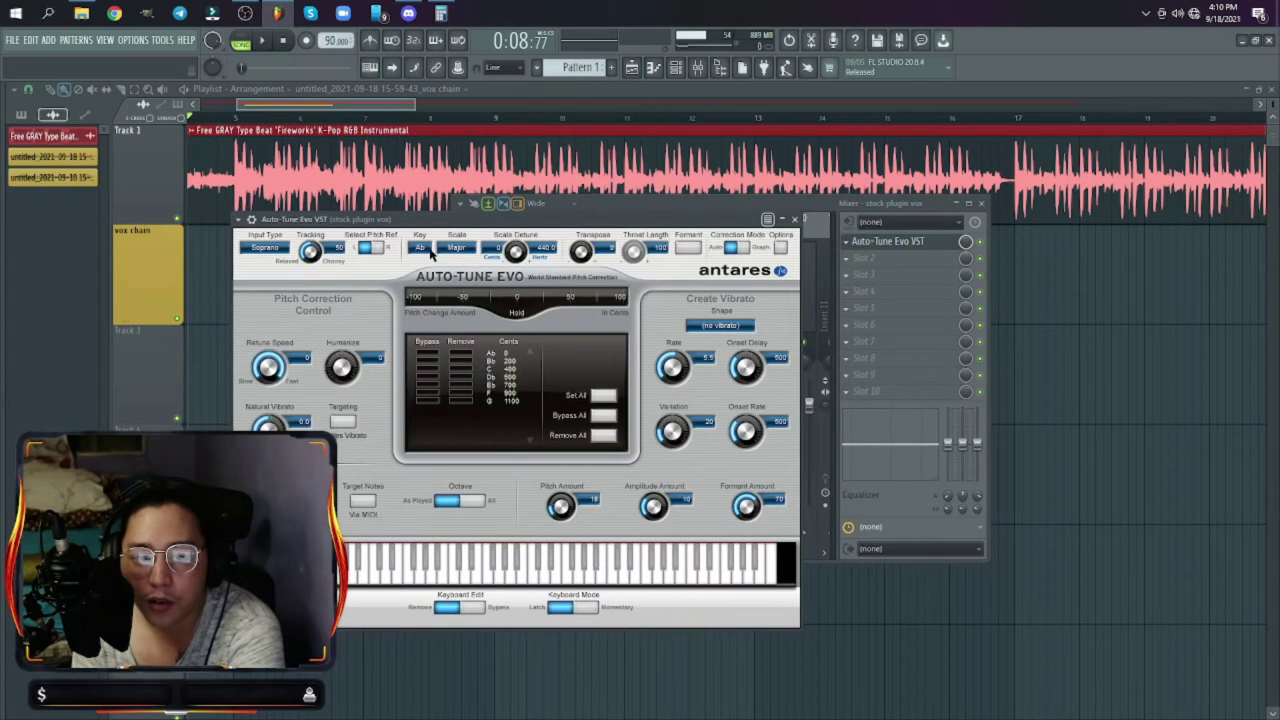
# Step: Set Auto-Tune Evo's scale to Minor and its key to Eb (D#)
pyautogui.click(424, 250)
pyautogui.click(446, 249)
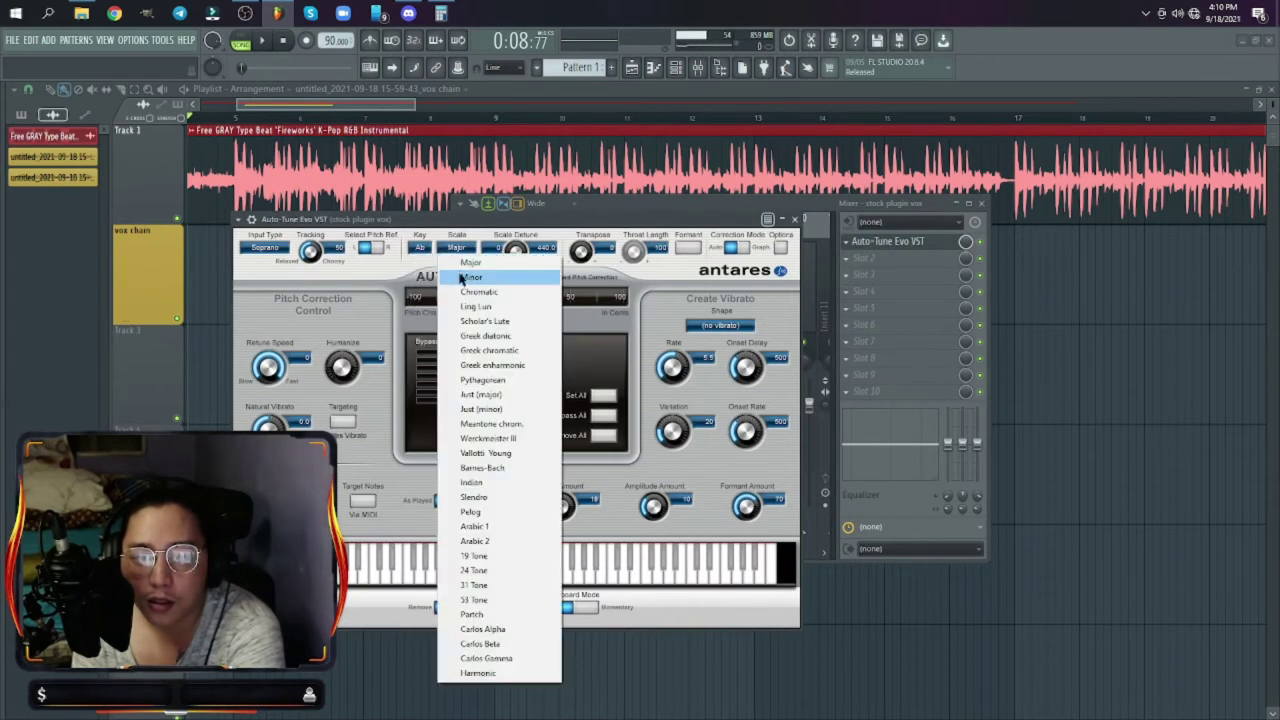
pyautogui.click(444, 268)
pyautogui.click(420, 248)
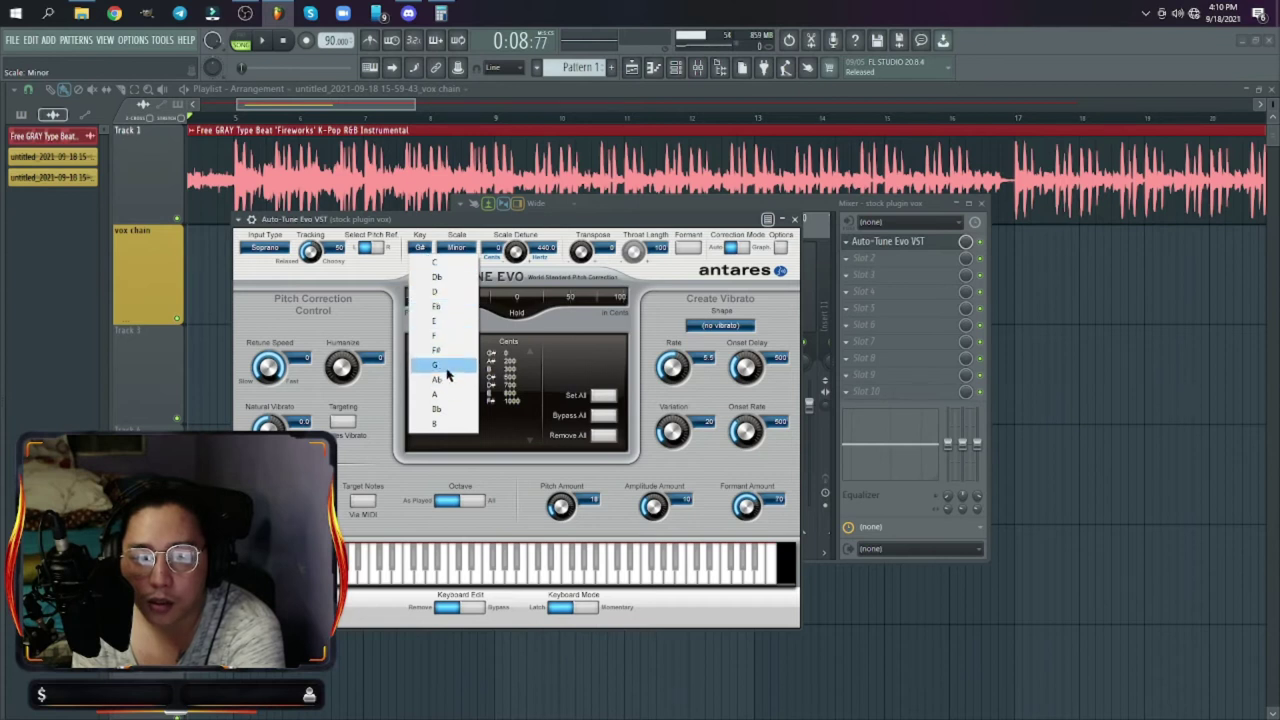
pyautogui.click(452, 276)
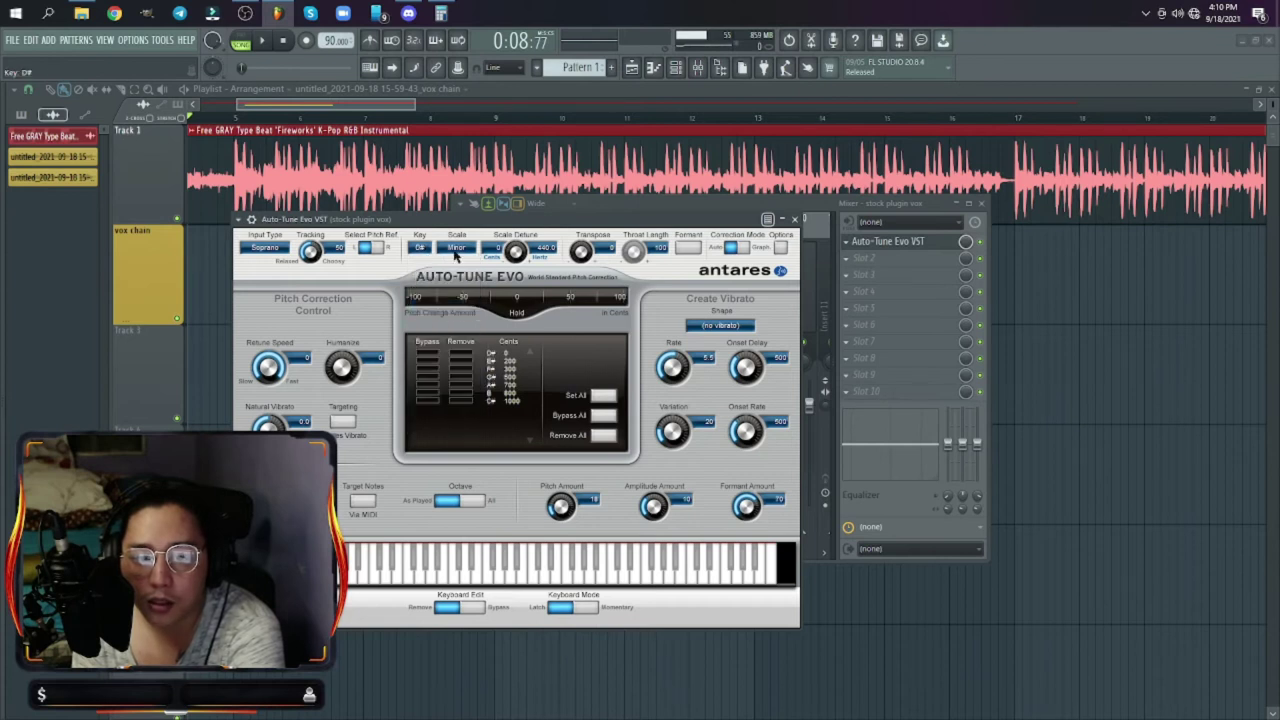
# Step: Compare the key and scale with Auto-Tune Pro on the vox chain track and reselect Eb as Auto-Tune Evo's key
pyautogui.click(836, 208)
pyautogui.click(569, 278)
pyautogui.click(868, 246)
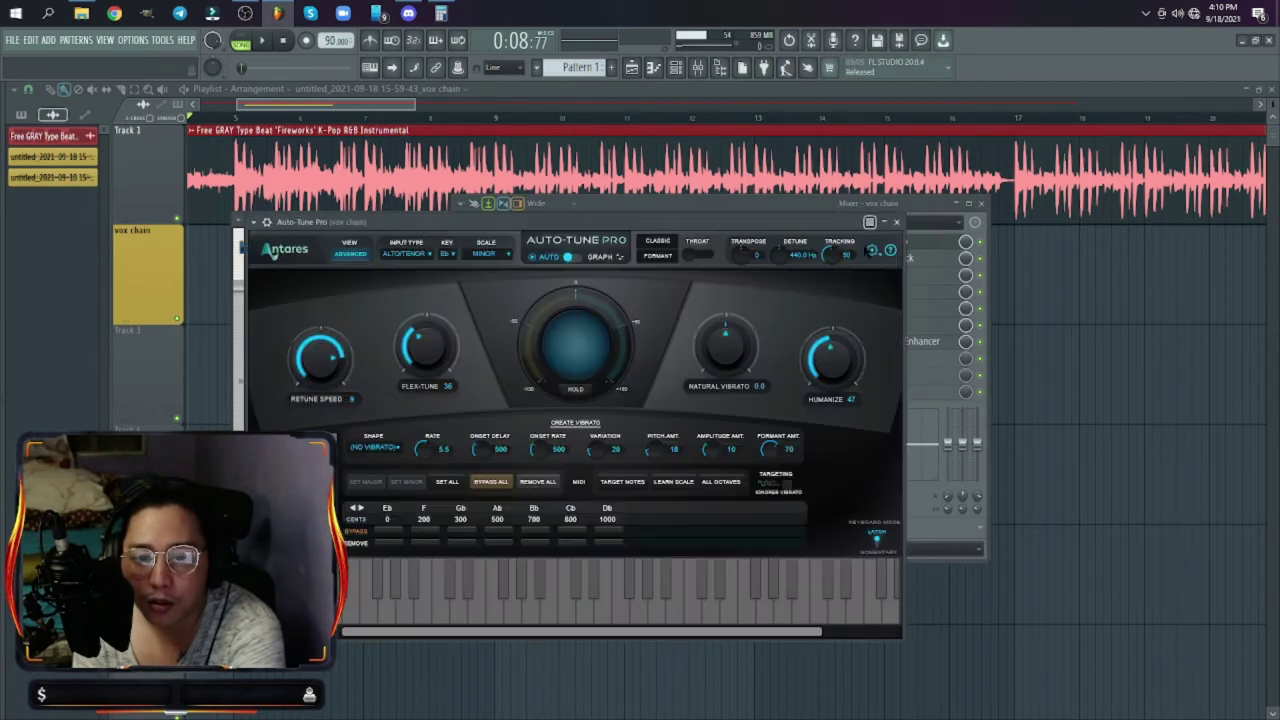
pyautogui.click(896, 221)
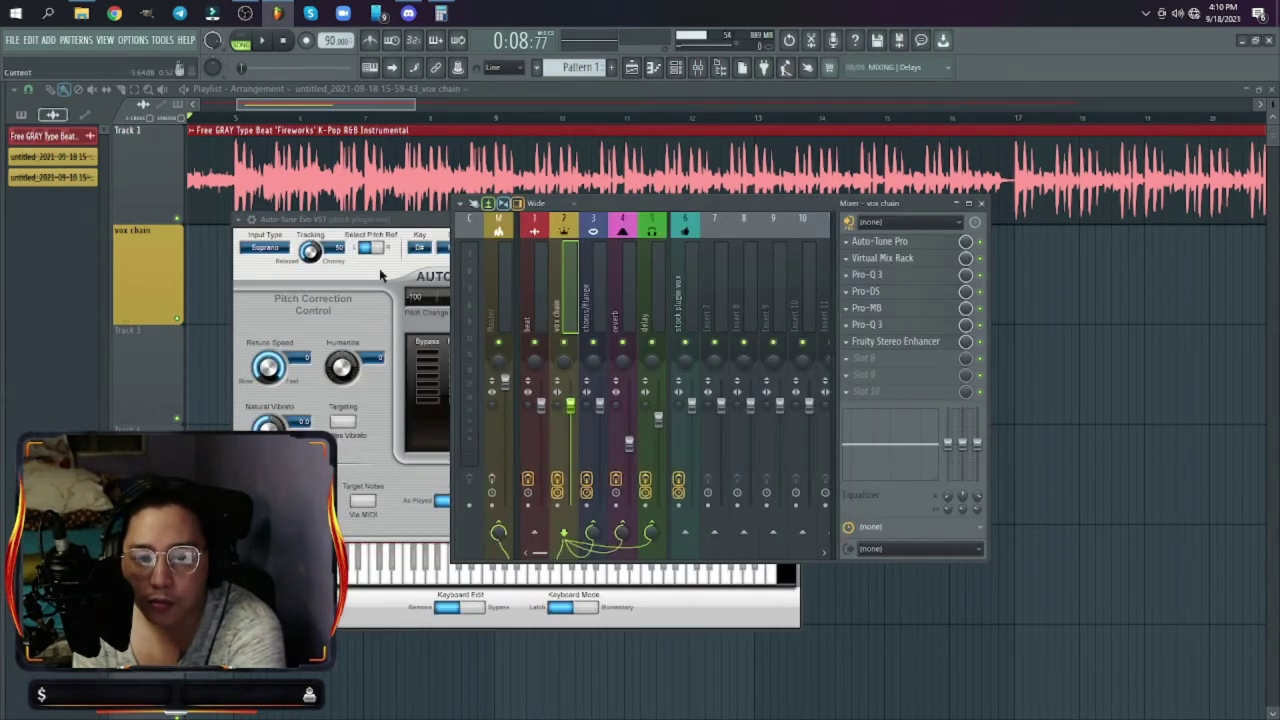
pyautogui.click(430, 264)
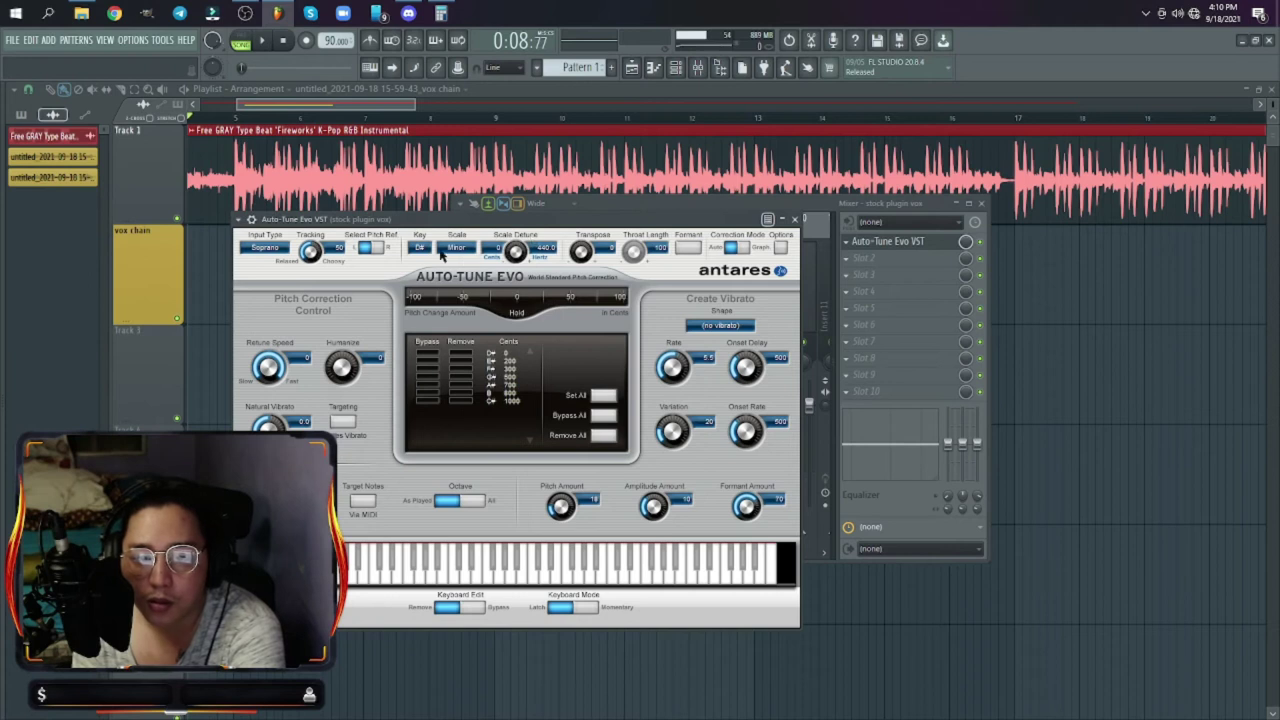
pyautogui.click(424, 249)
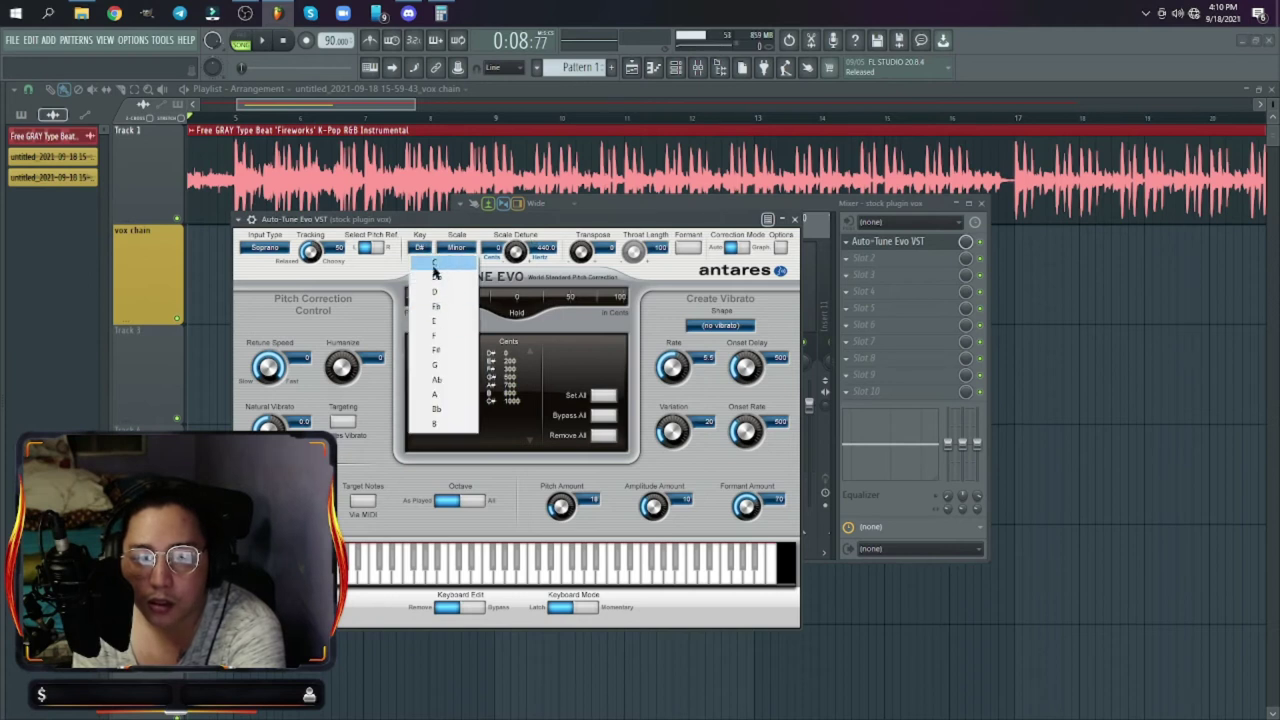
pyautogui.click(440, 305)
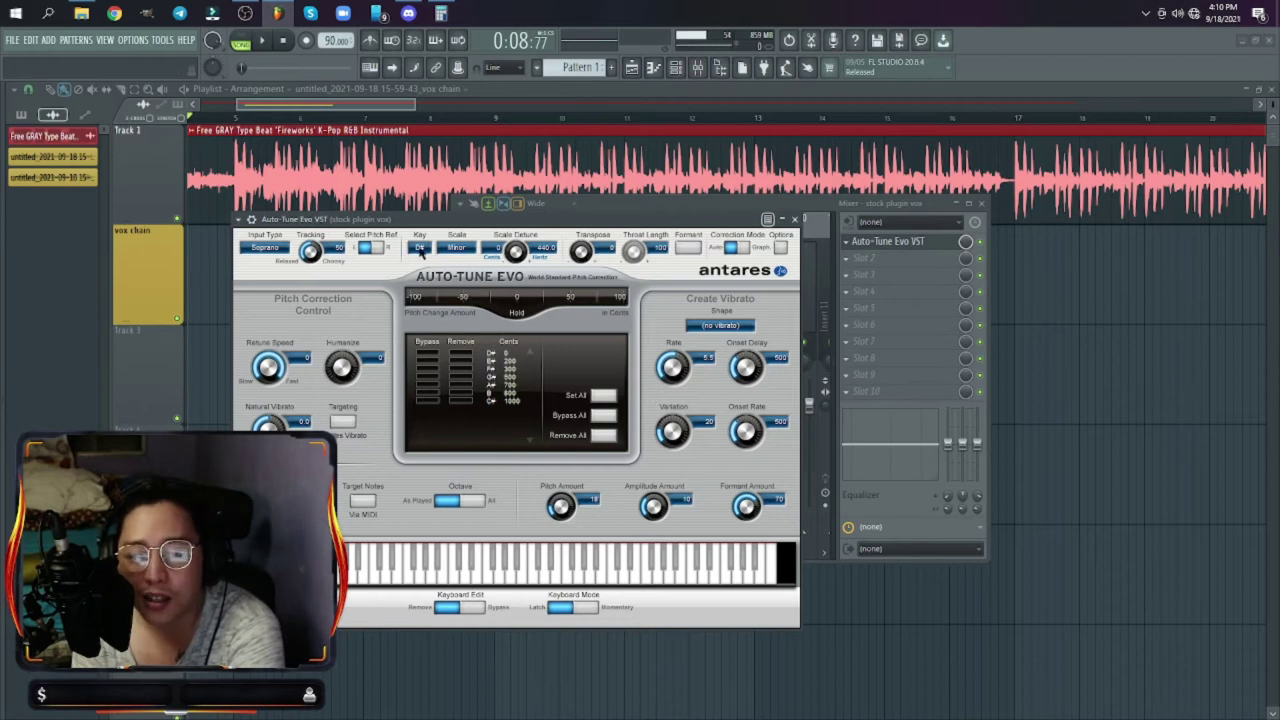
# Step: Play the vocal from bar 5 and watch Auto-Tune Evo's pitch correction in Eb (D#) Minor
pyautogui.click(420, 249)
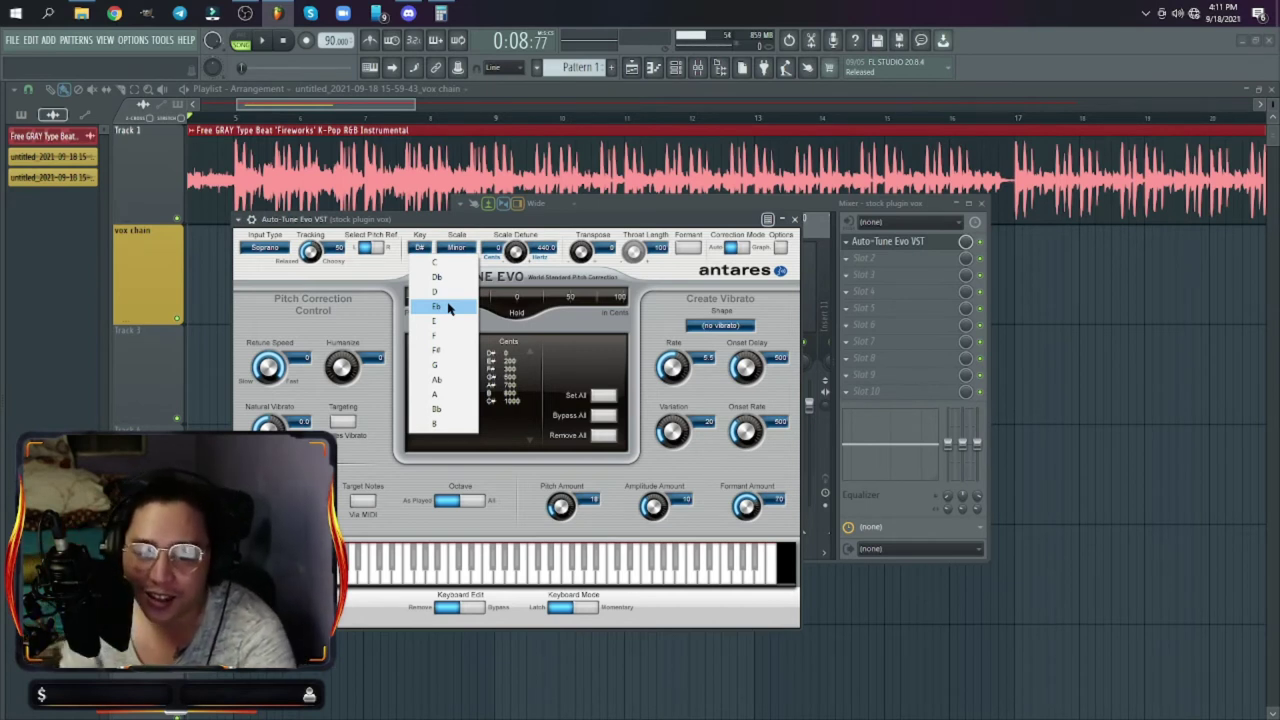
pyautogui.click(657, 226)
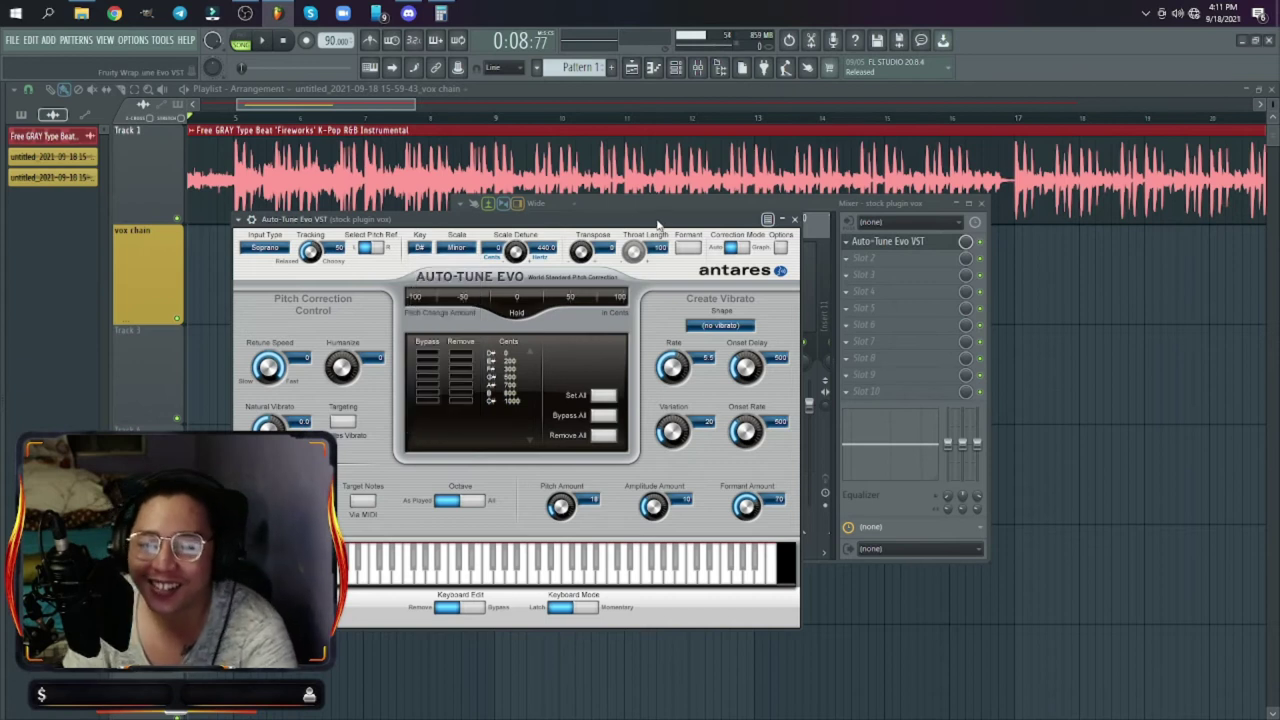
pyautogui.click(794, 219)
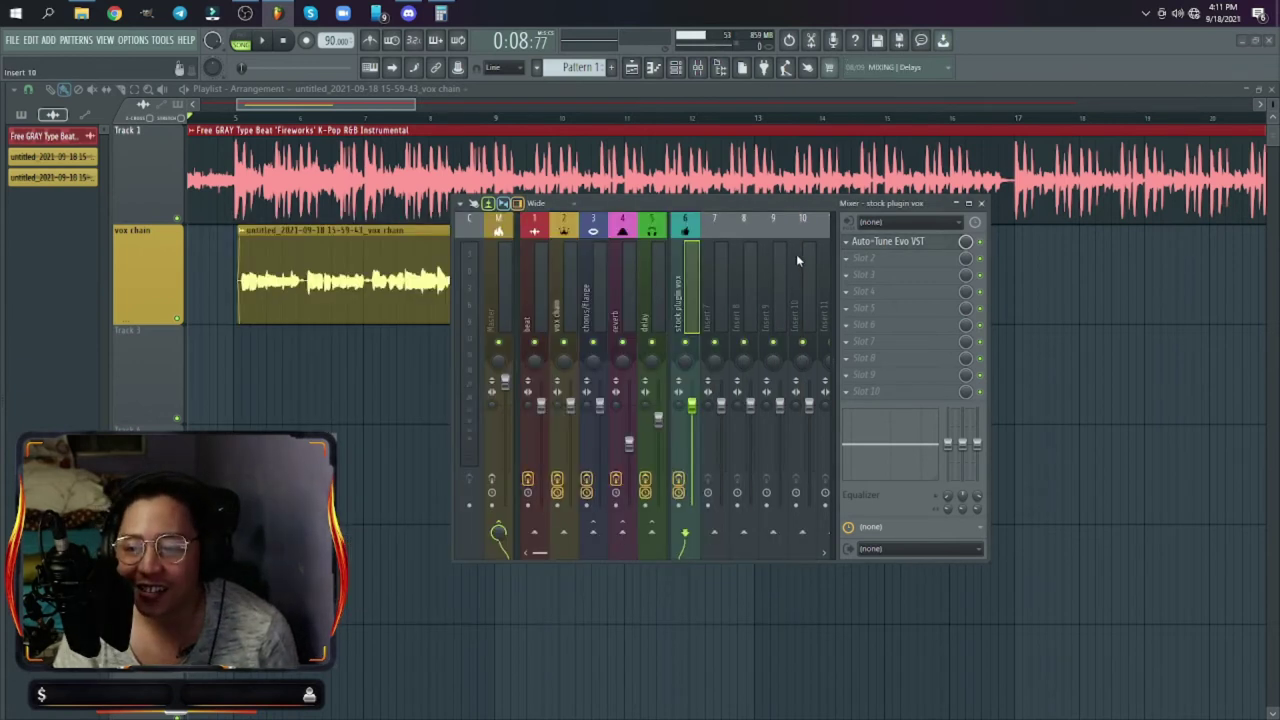
pyautogui.click(236, 116)
pyautogui.press('space')
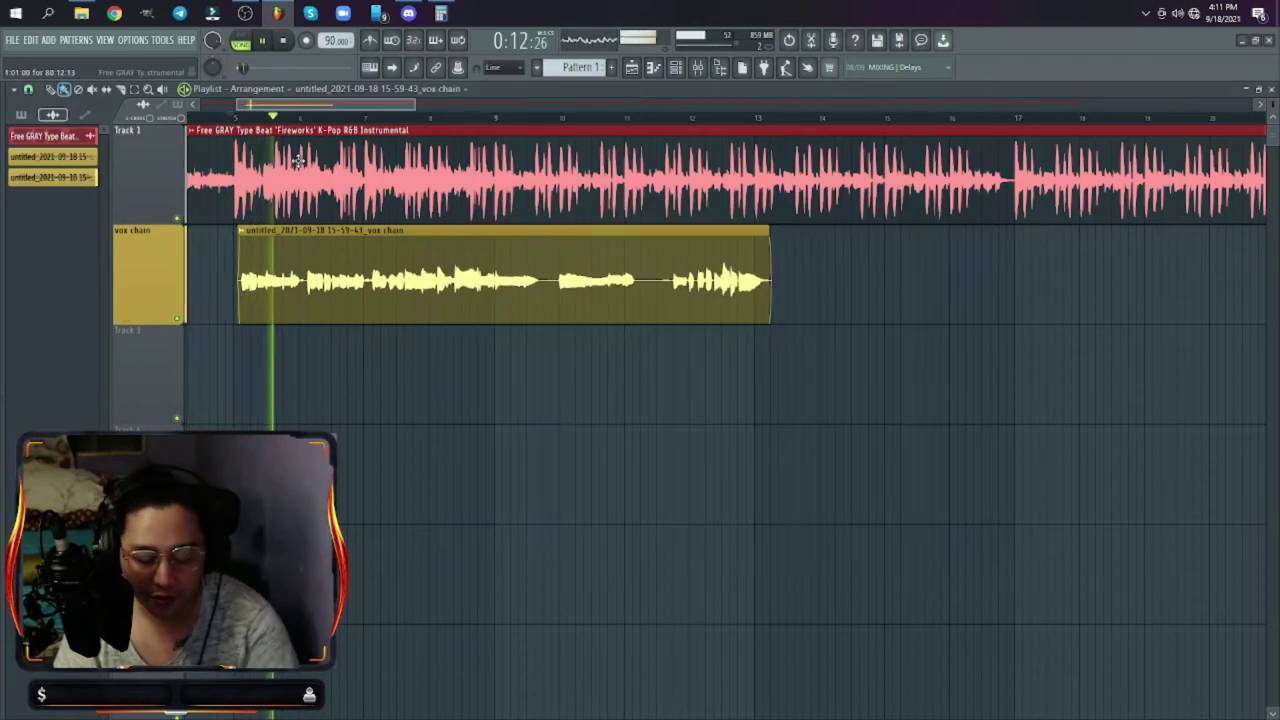
pyautogui.press('F9')
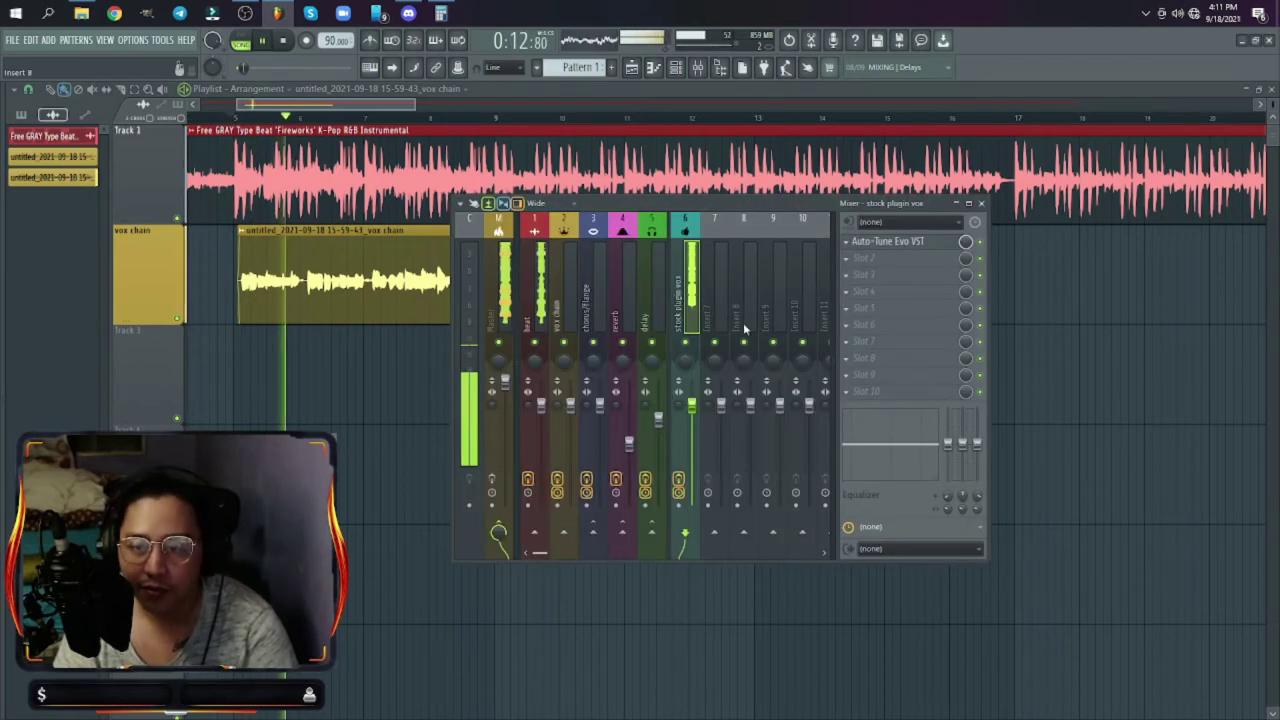
pyautogui.click(889, 244)
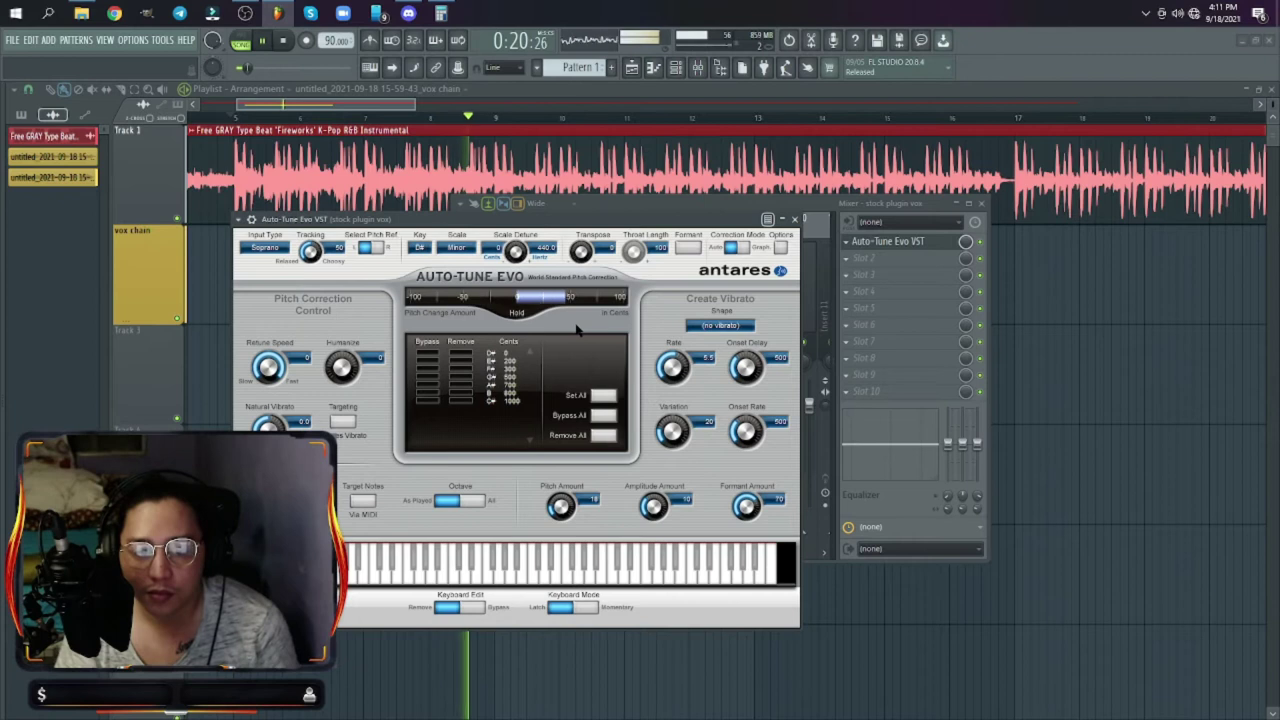
pyautogui.click(794, 219)
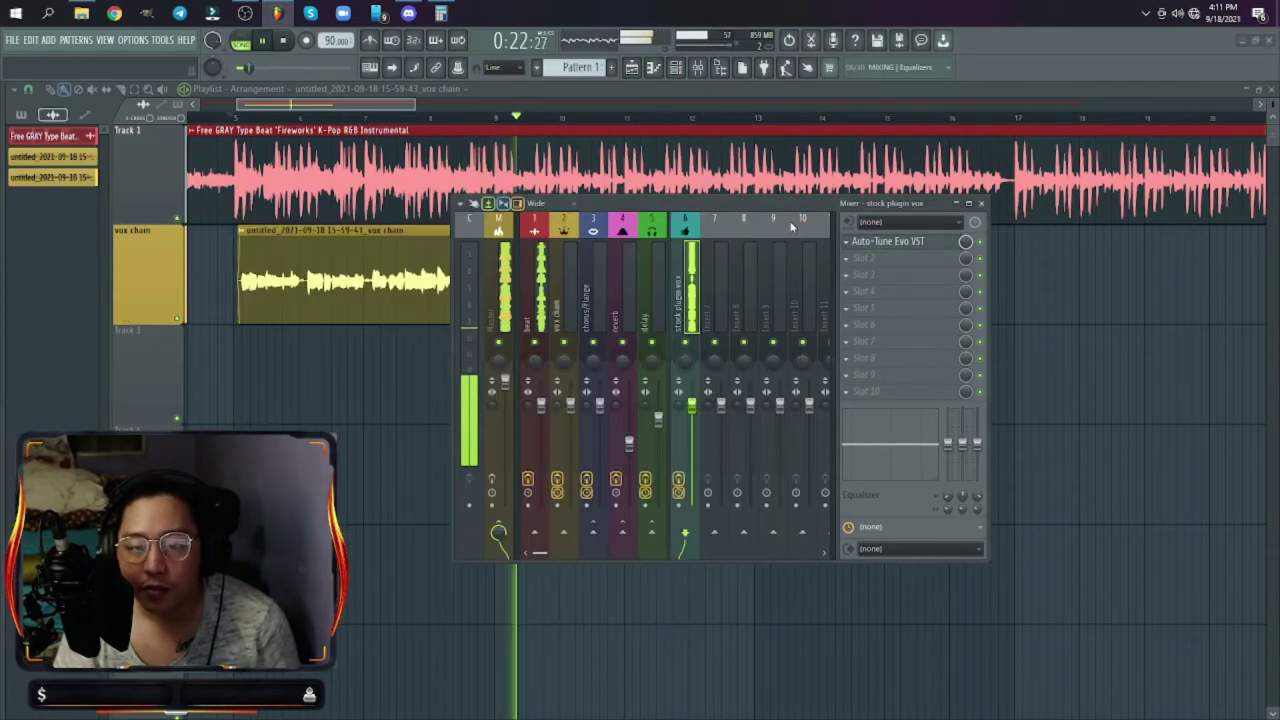
pyautogui.press('space')
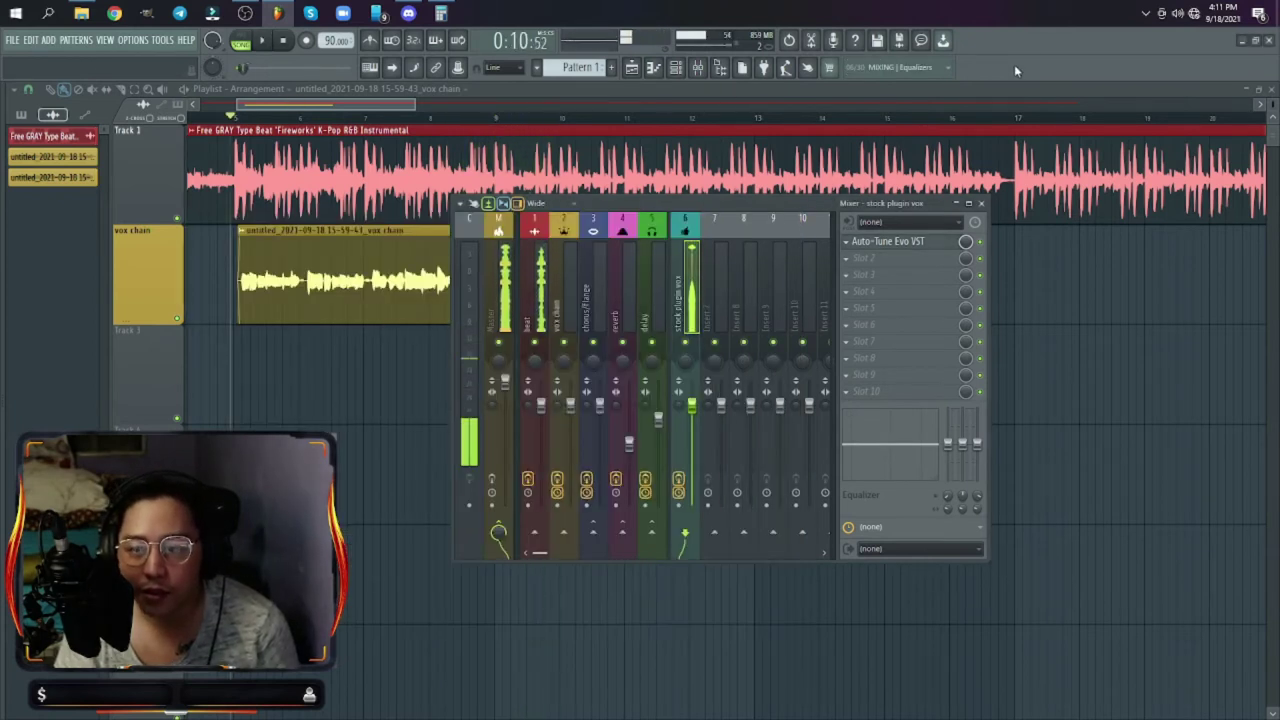
# Step: Set Auto-Tune Evo's scale to Major and its key to C, and play the vocal to hear that tuning
pyautogui.click(892, 242)
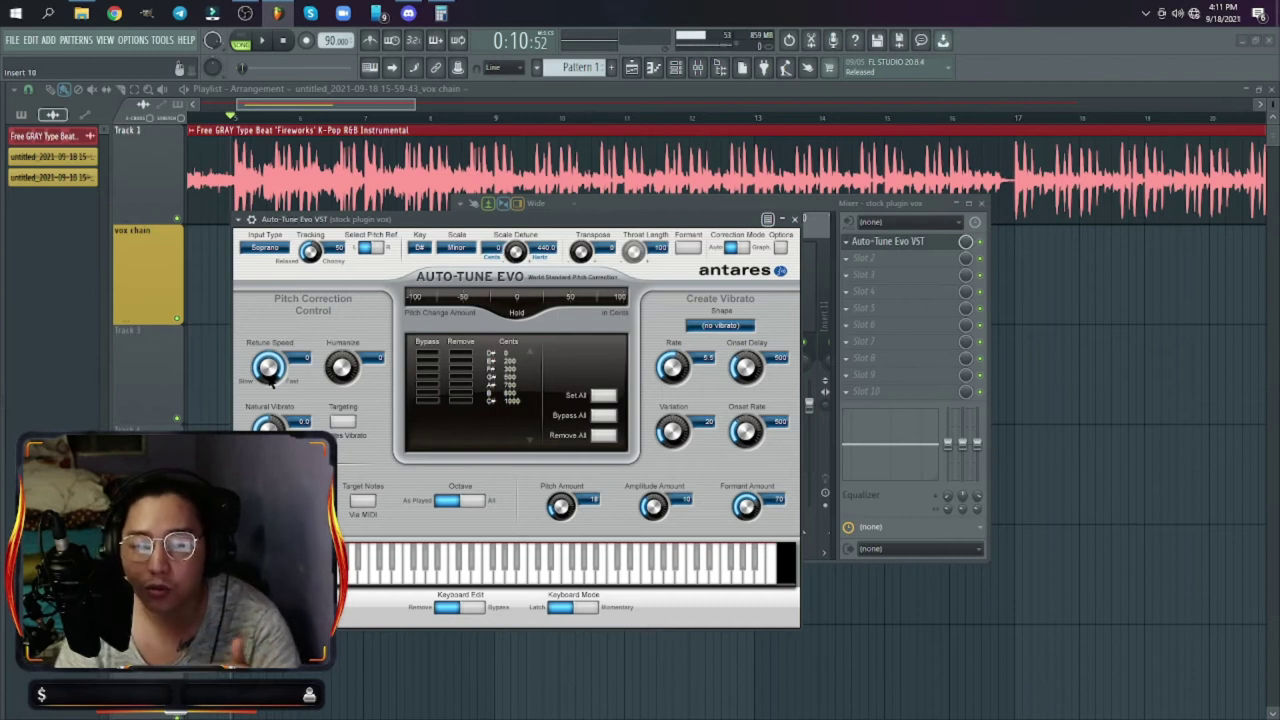
pyautogui.click(455, 249)
pyautogui.click(455, 262)
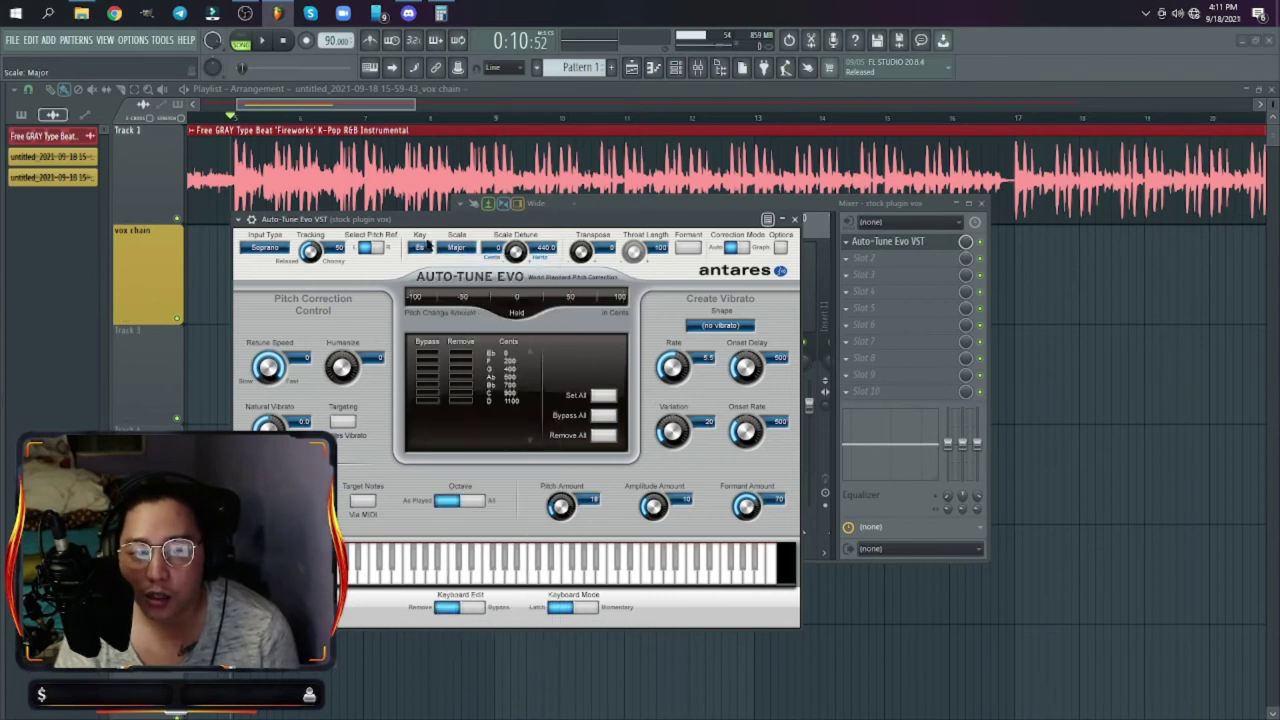
pyautogui.click(428, 245)
pyautogui.click(453, 265)
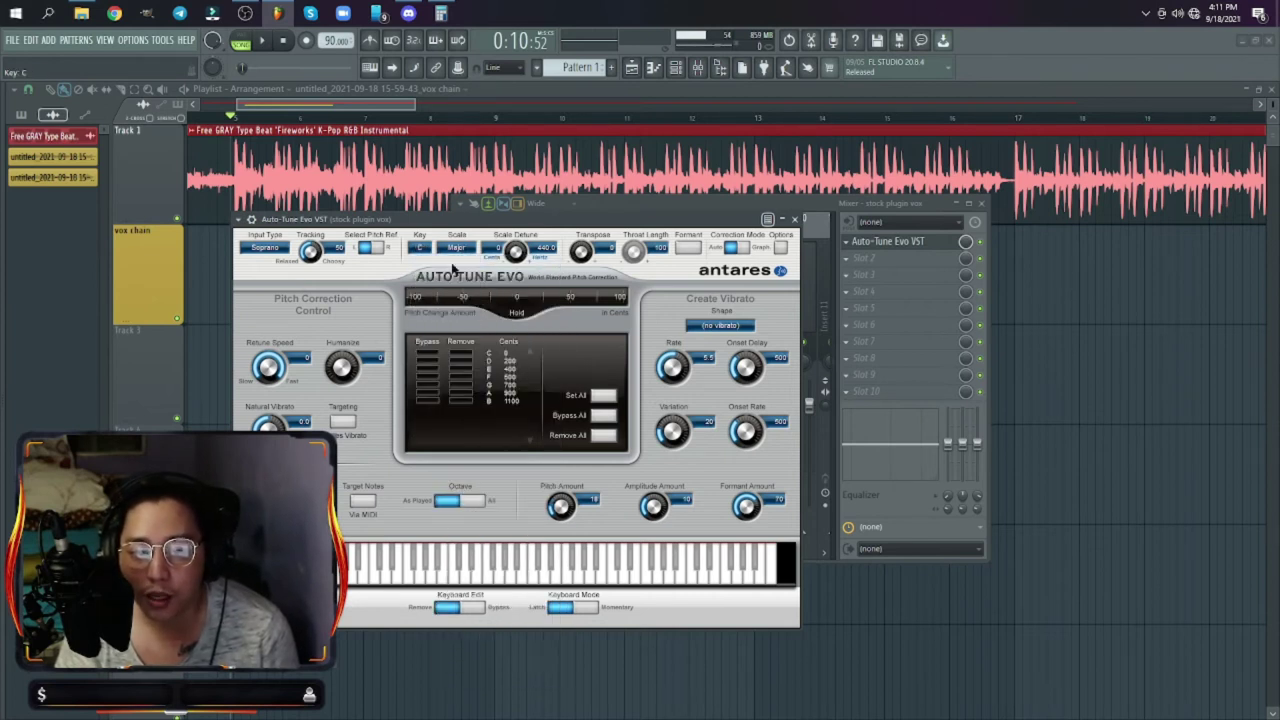
pyautogui.click(794, 219)
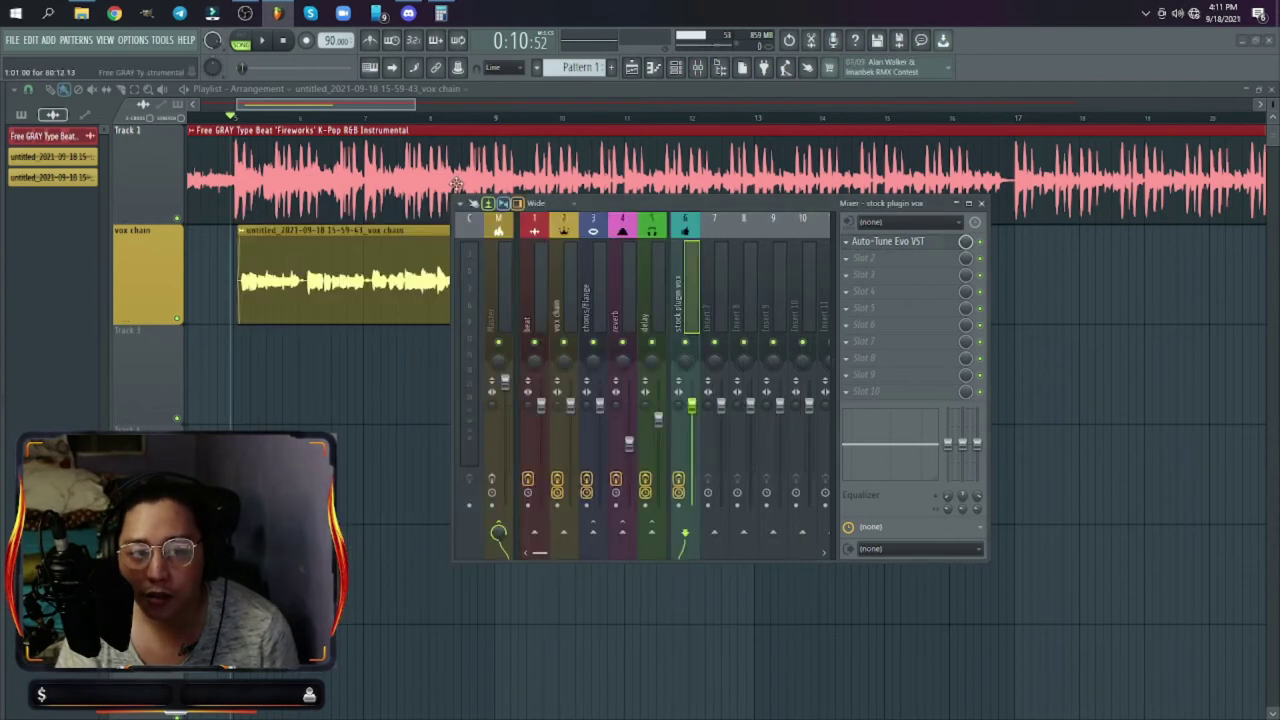
pyautogui.press('space')
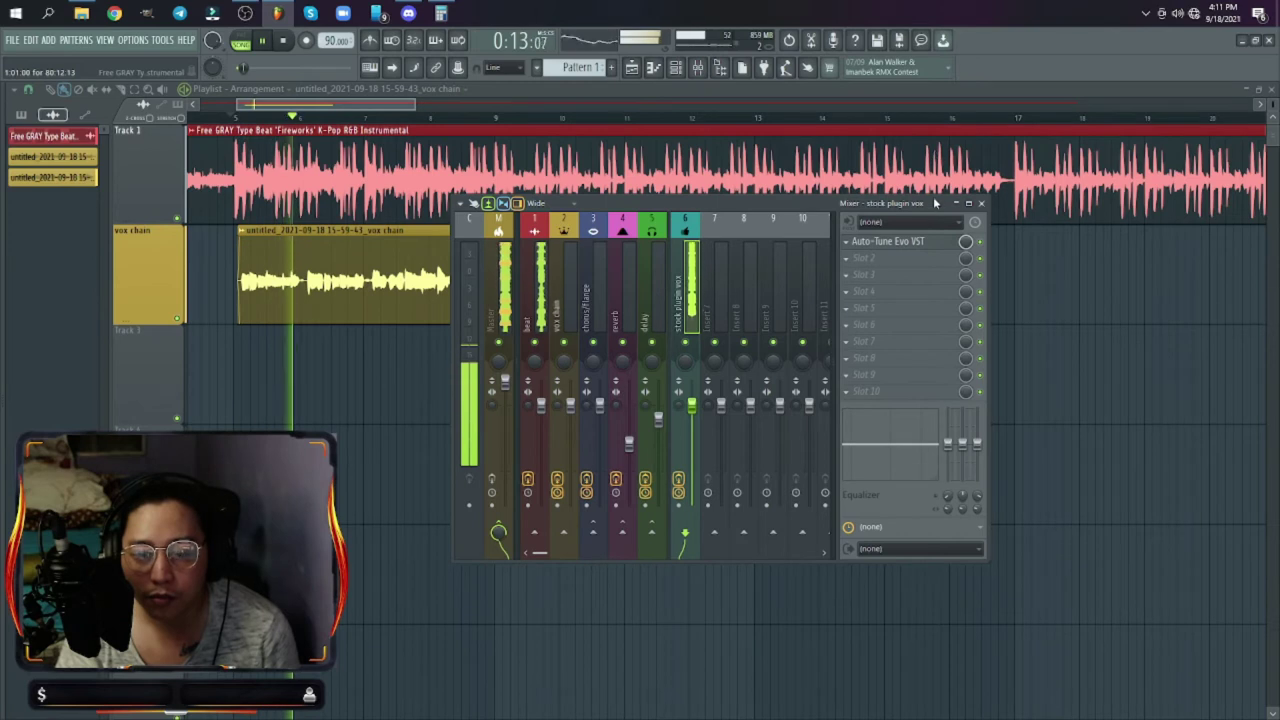
pyautogui.press('space')
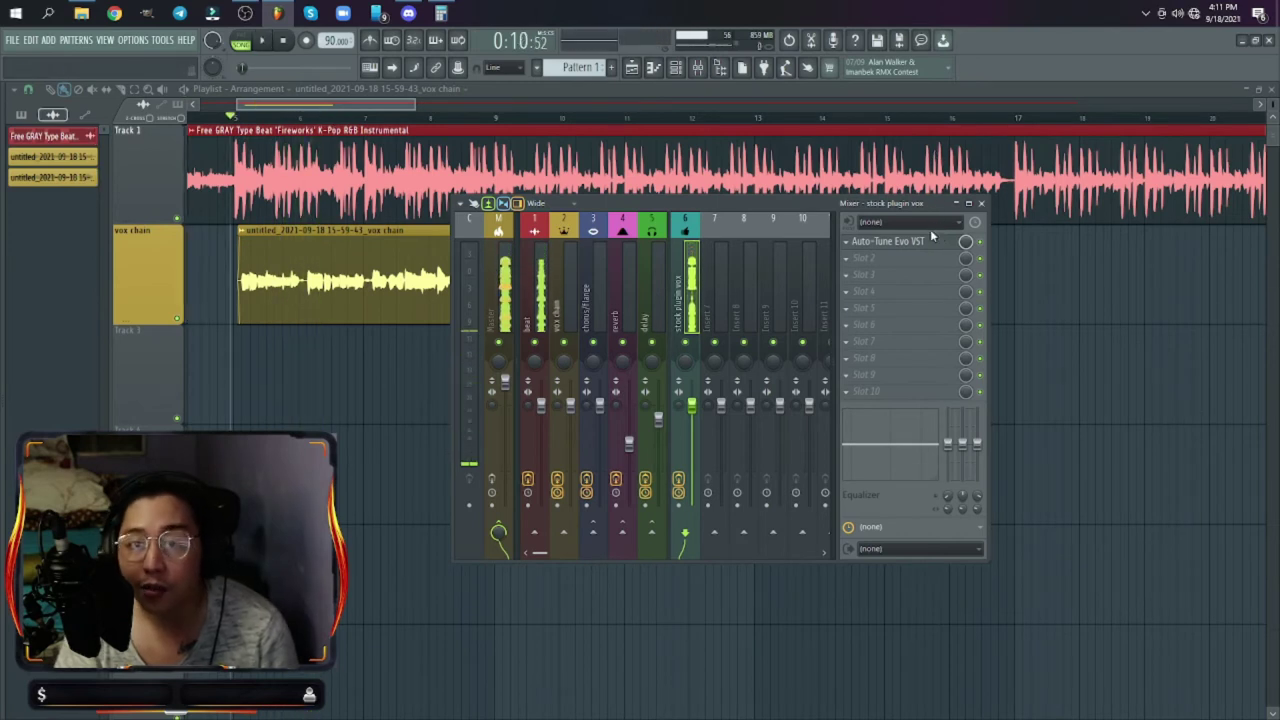
# Step: Set Auto-Tune Evo's scale to Minor and its key to Eb on the stock plugin vox track
pyautogui.click(922, 244)
pyautogui.click(464, 247)
pyautogui.click(463, 276)
pyautogui.click(424, 250)
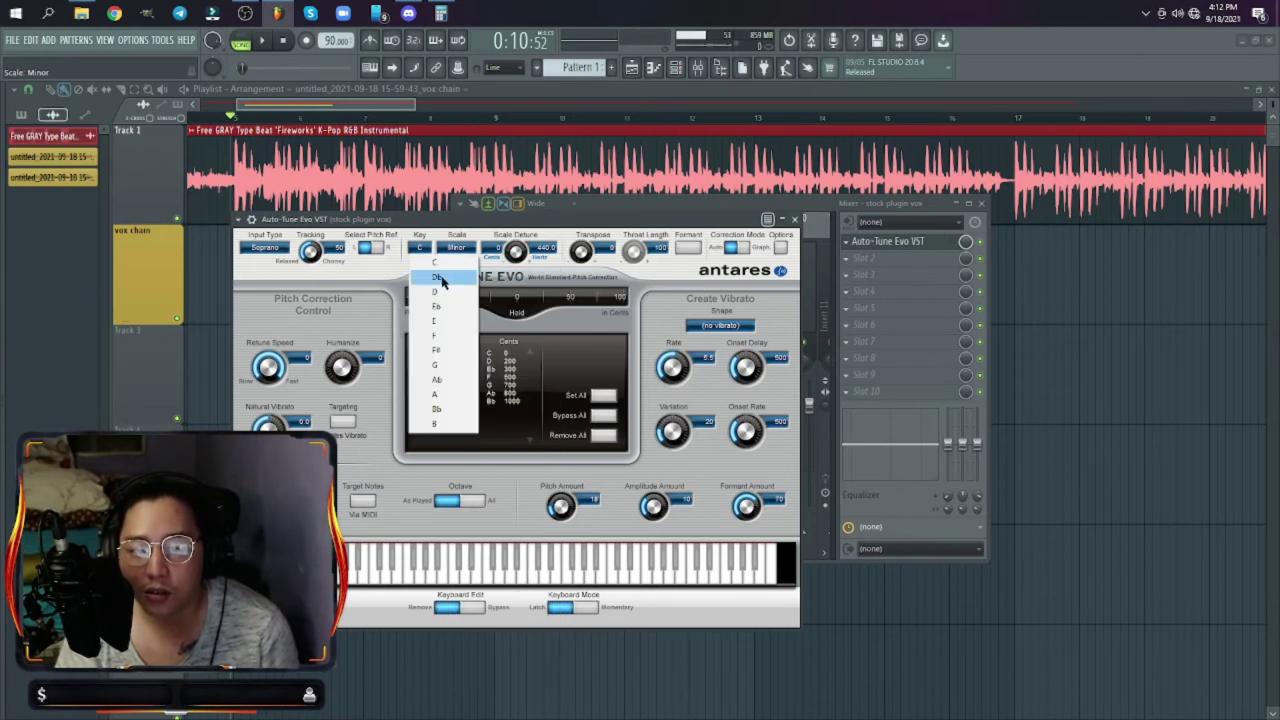
pyautogui.click(446, 306)
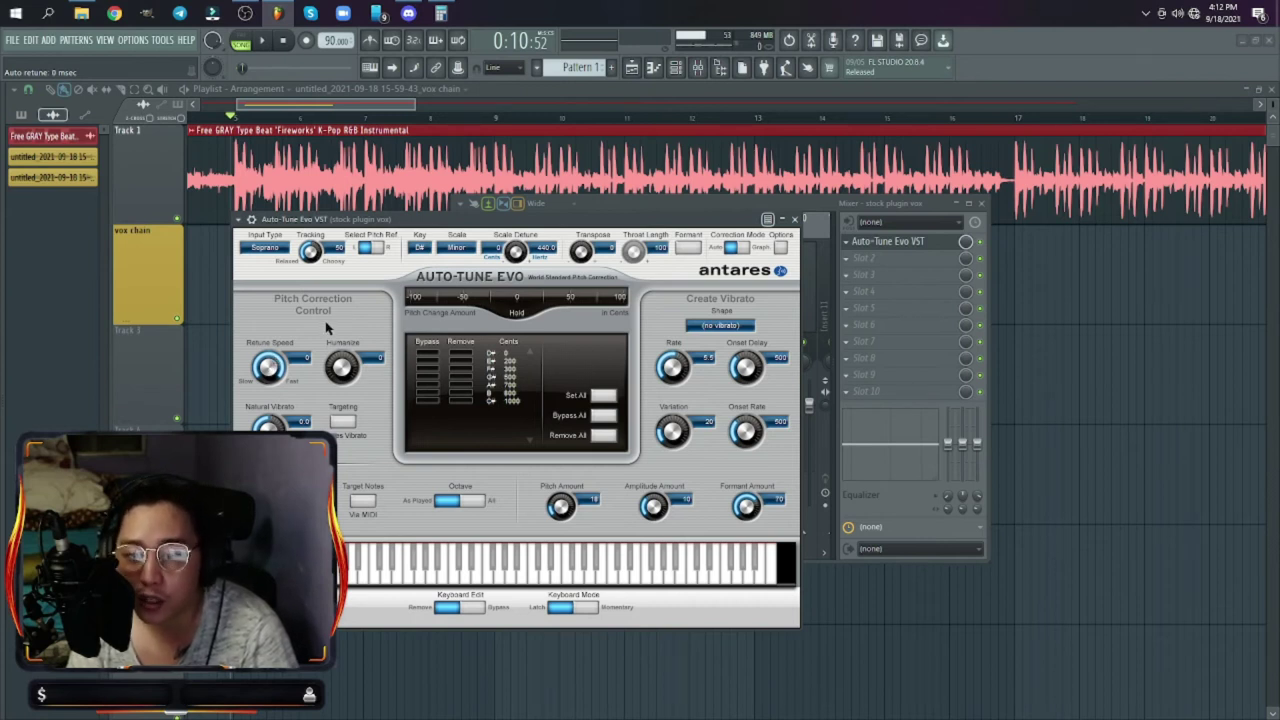
# Step: Set Auto-Tune Evo's Retune Speed to 20 and Humanize to 14, and close the plugin
pyautogui.moveTo(270, 364); pyautogui.dragTo(270, 369)
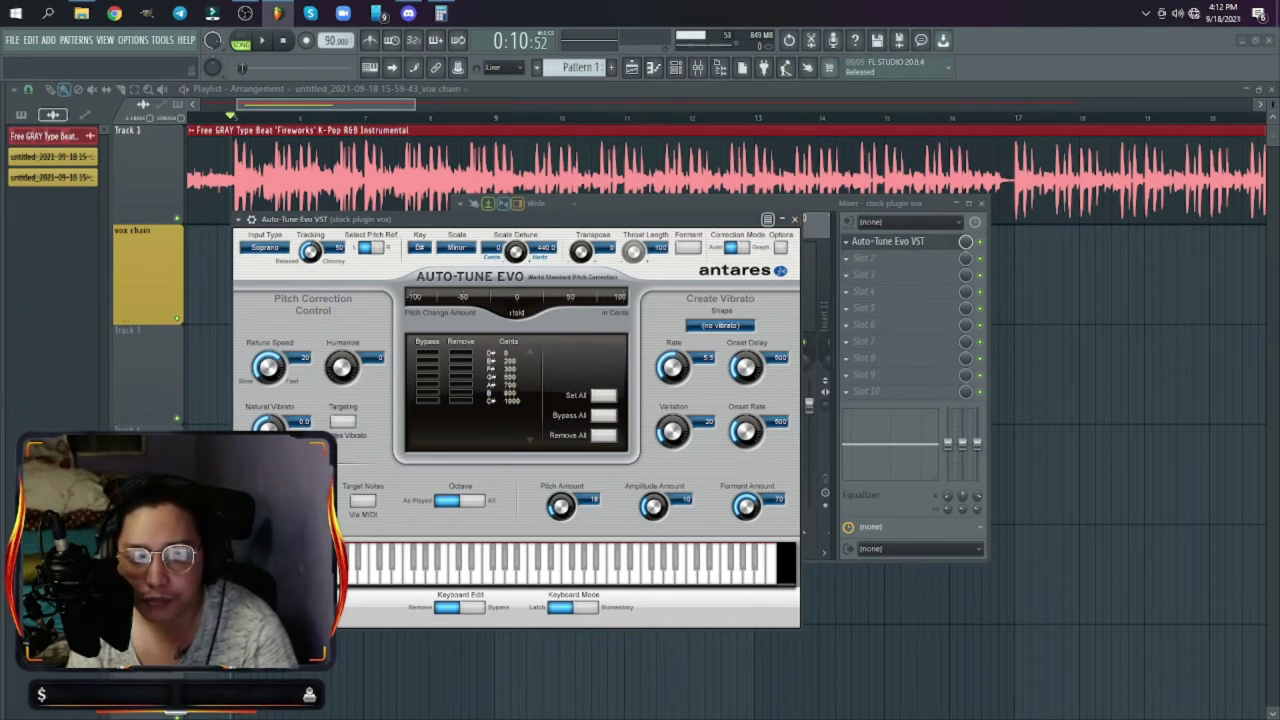
pyautogui.moveTo(343, 368); pyautogui.dragTo(346, 360)
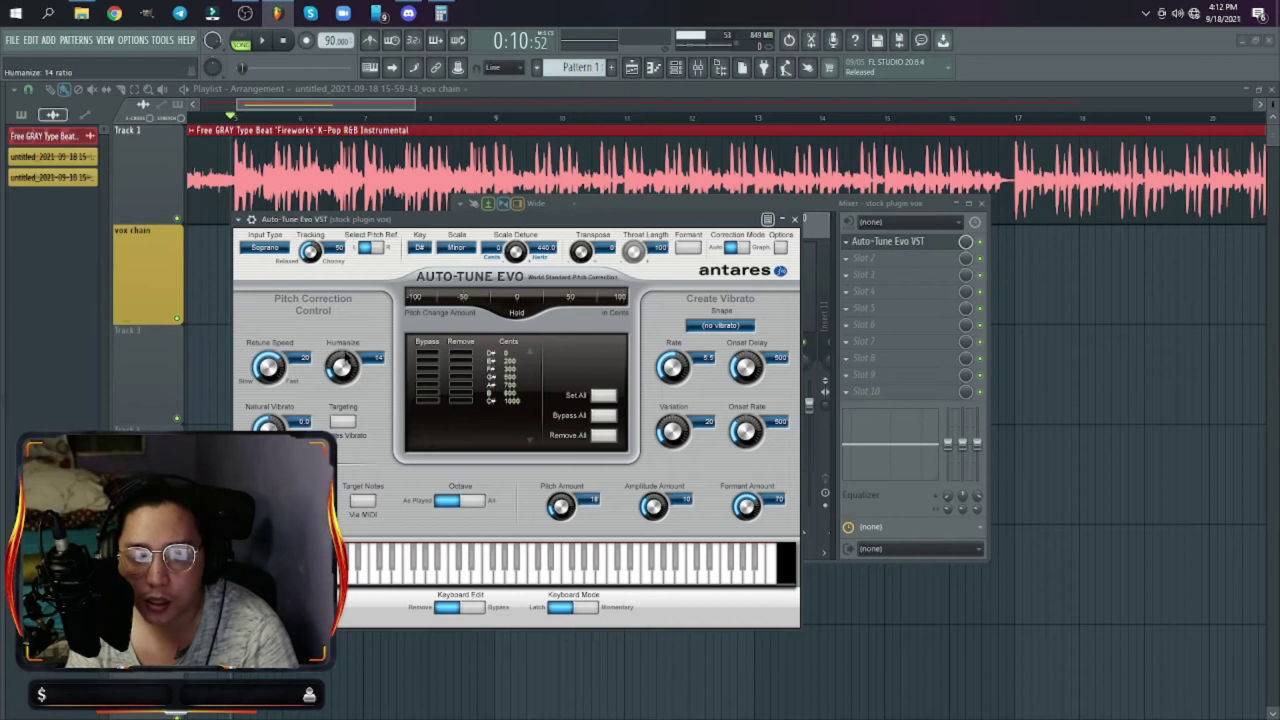
pyautogui.click(794, 219)
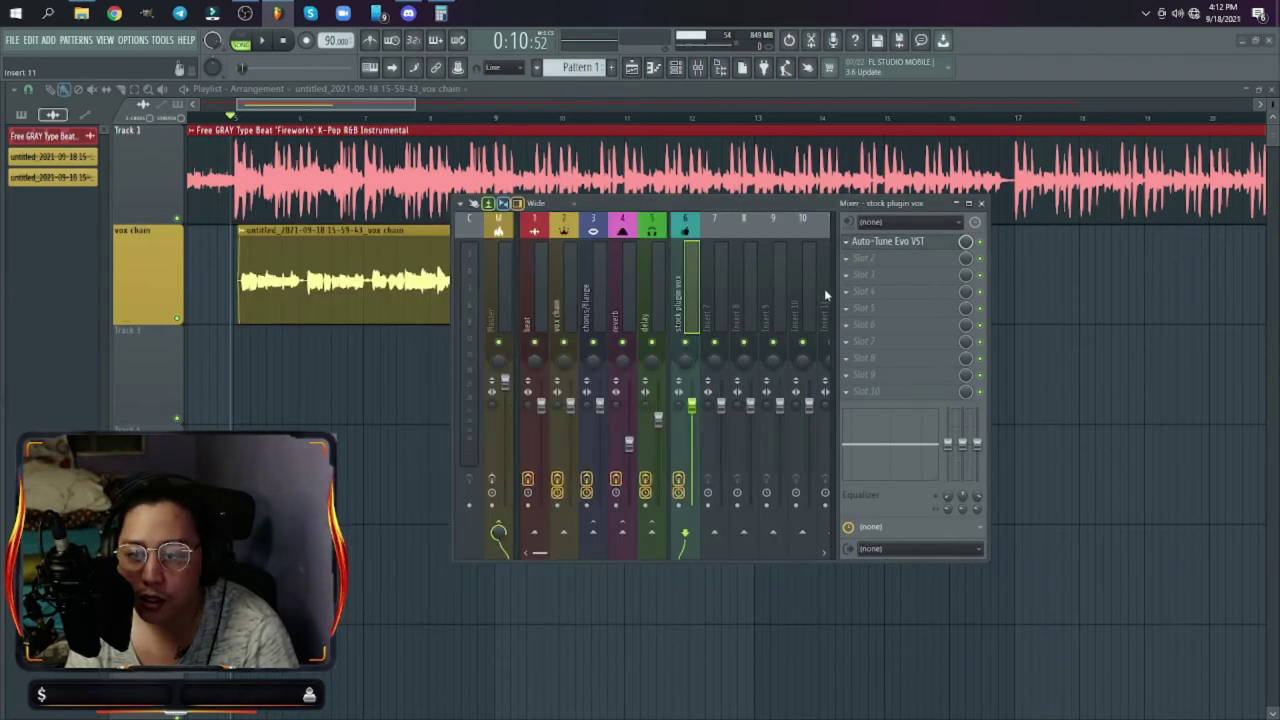
# Step: Load Fruity Parametric EQ 2 in slot 2 of stock plugin vox and set band 1's order and high-pass type
pyautogui.click(883, 272)
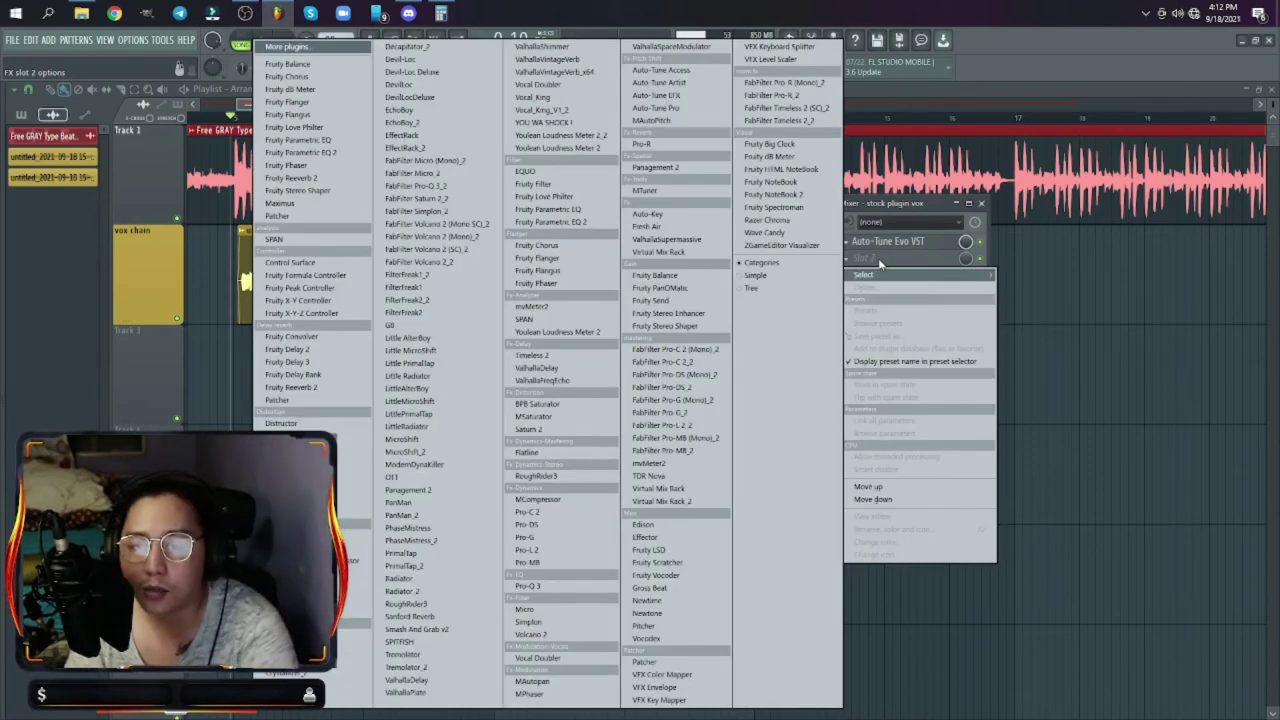
pyautogui.click(335, 156)
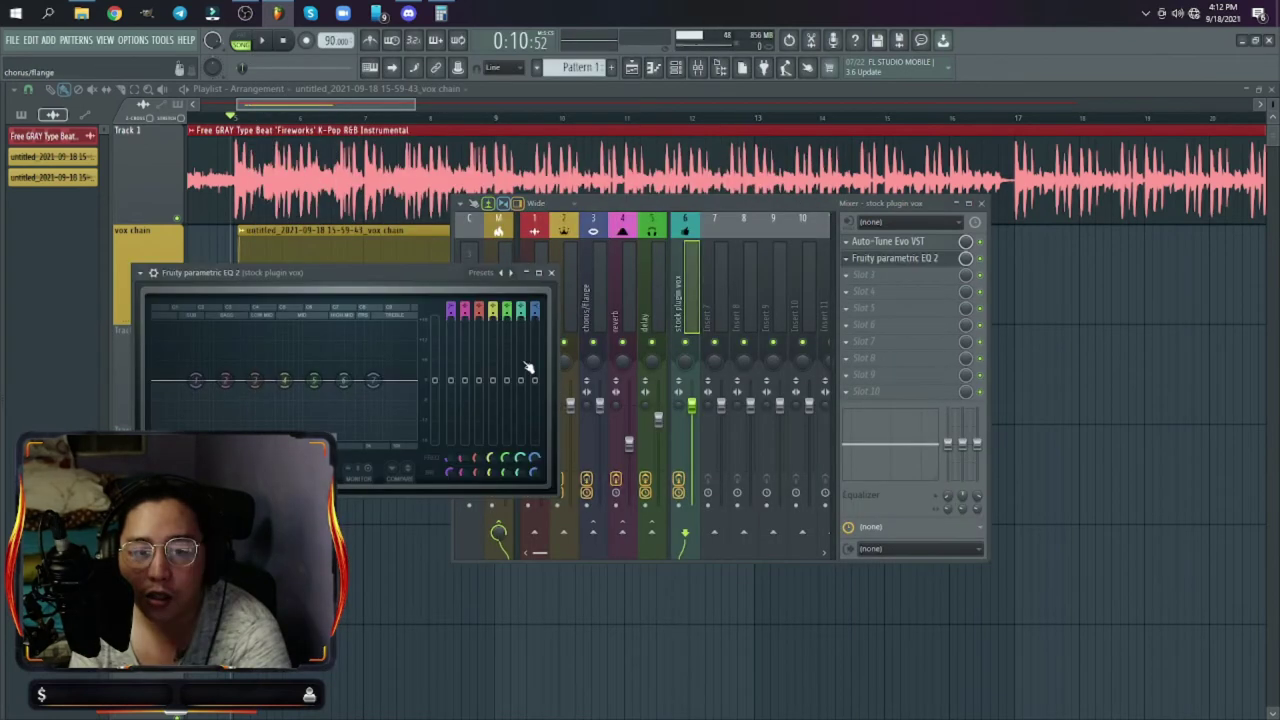
pyautogui.rightClick(199, 387)
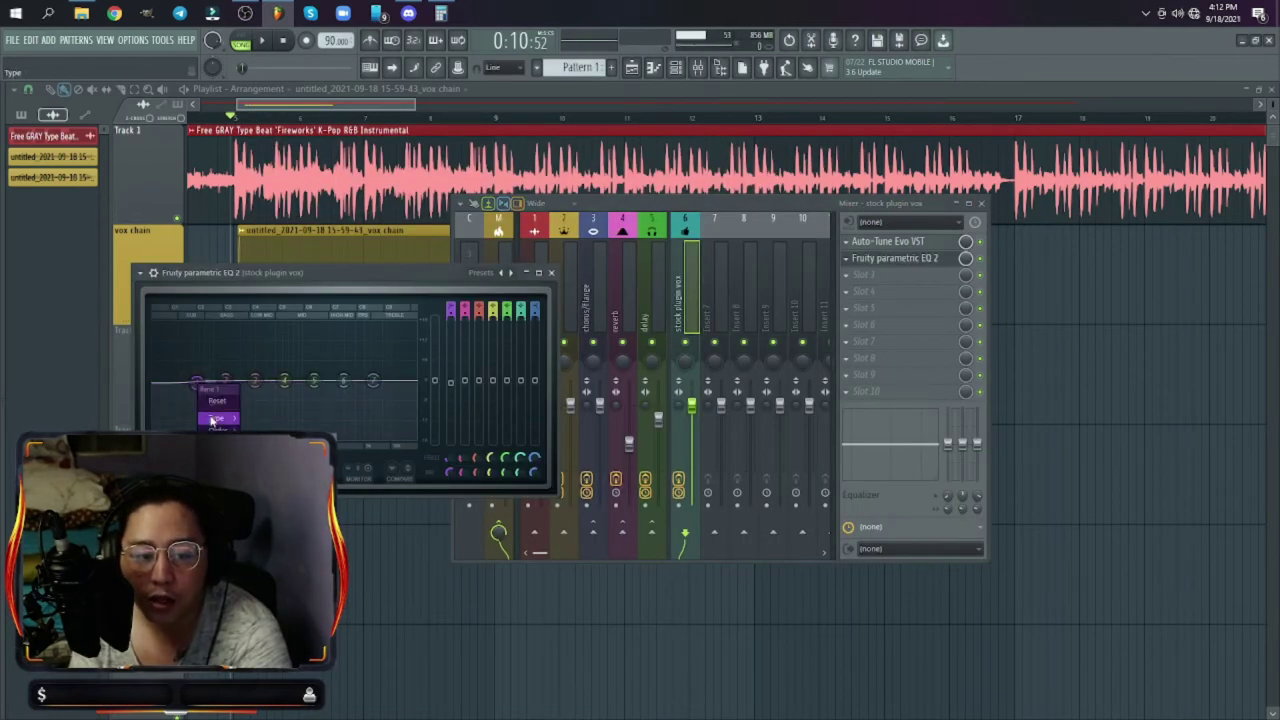
pyautogui.moveTo(214, 429)
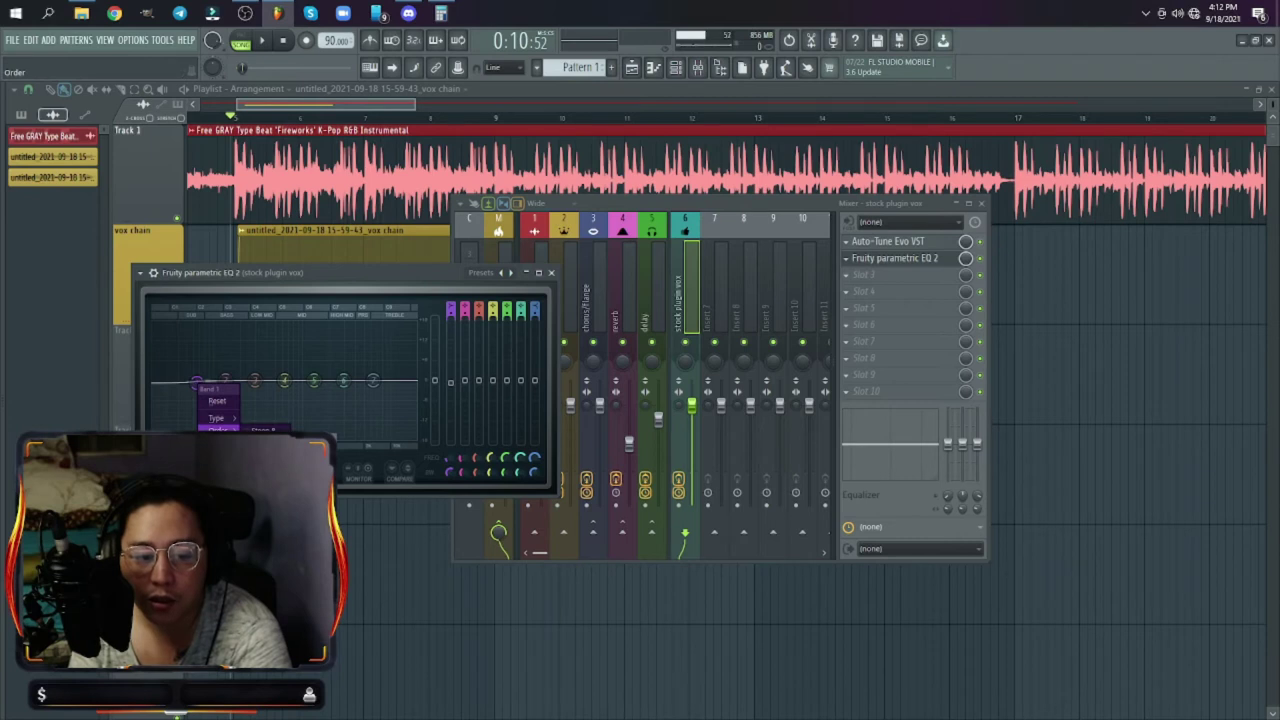
pyautogui.click(264, 447)
pyautogui.rightClick(198, 383)
pyautogui.moveTo(217, 429)
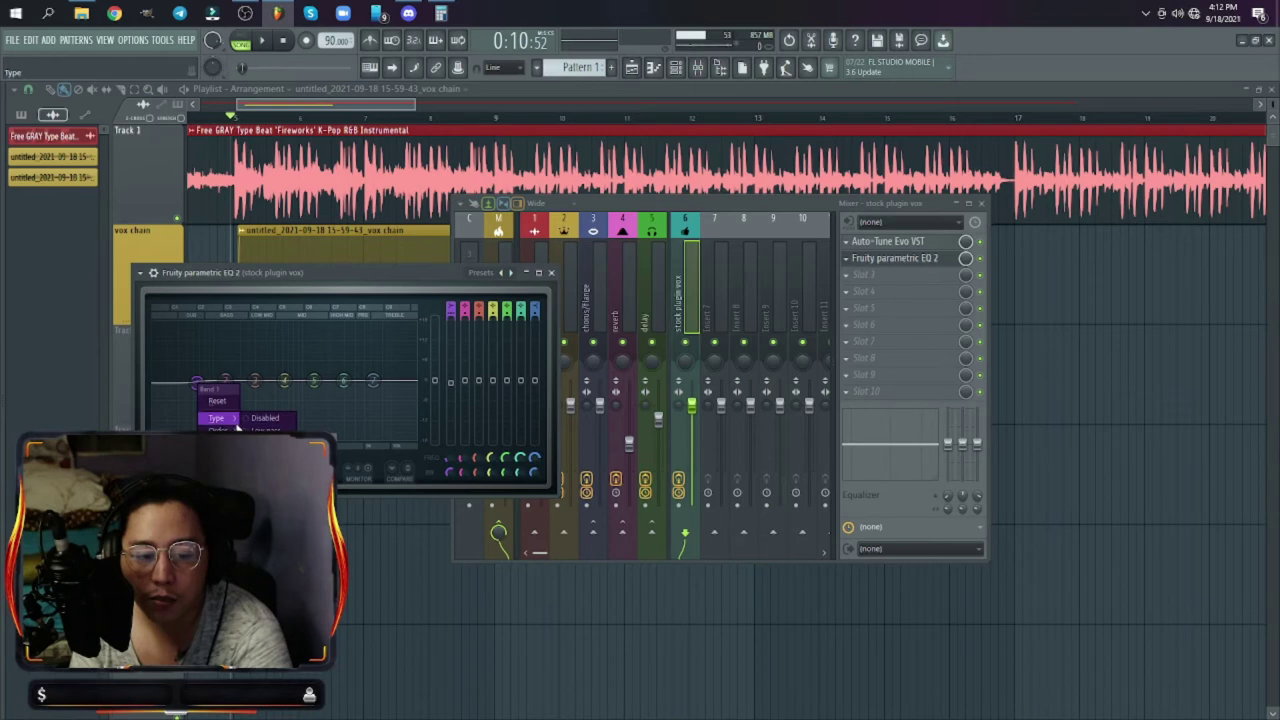
pyautogui.click(265, 443)
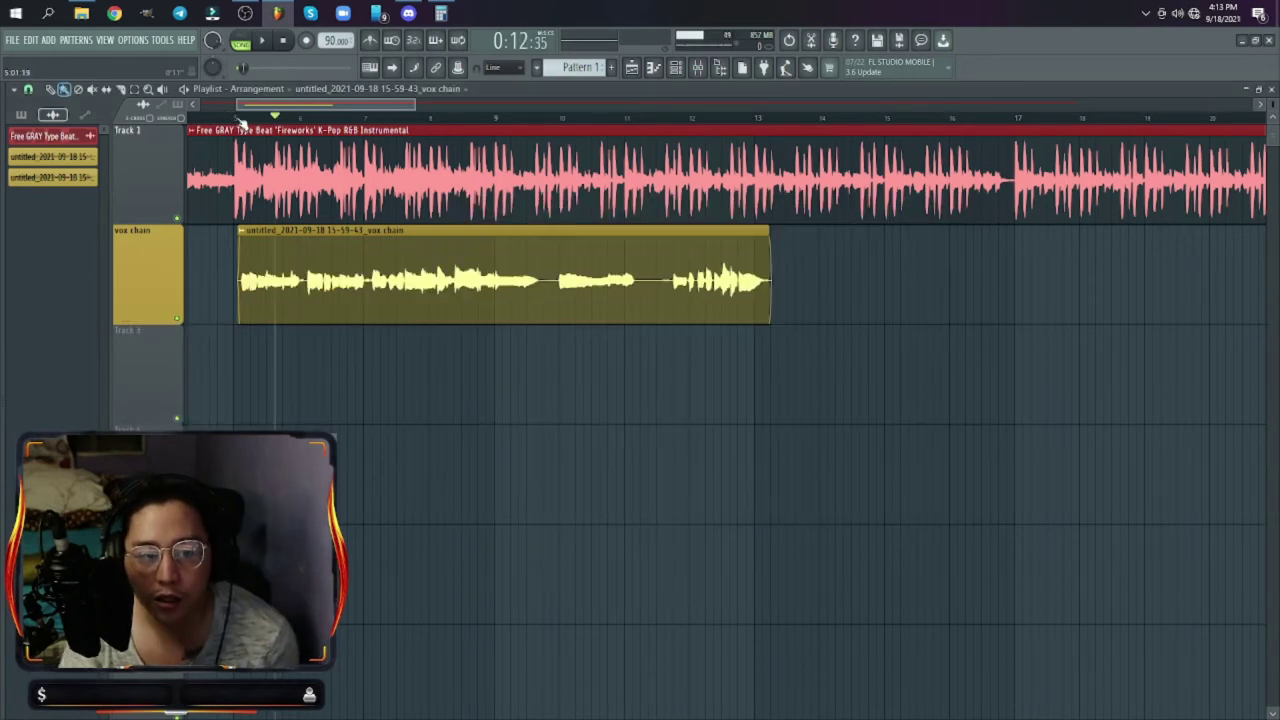
# Step: Loop the vocal from bar 5 to about bar 11 and, during playback, raise band 1's high-pass cutoff to about 177 Hz
pyautogui.moveTo(240, 120); pyautogui.dragTo(630, 188)
pyautogui.press('space')
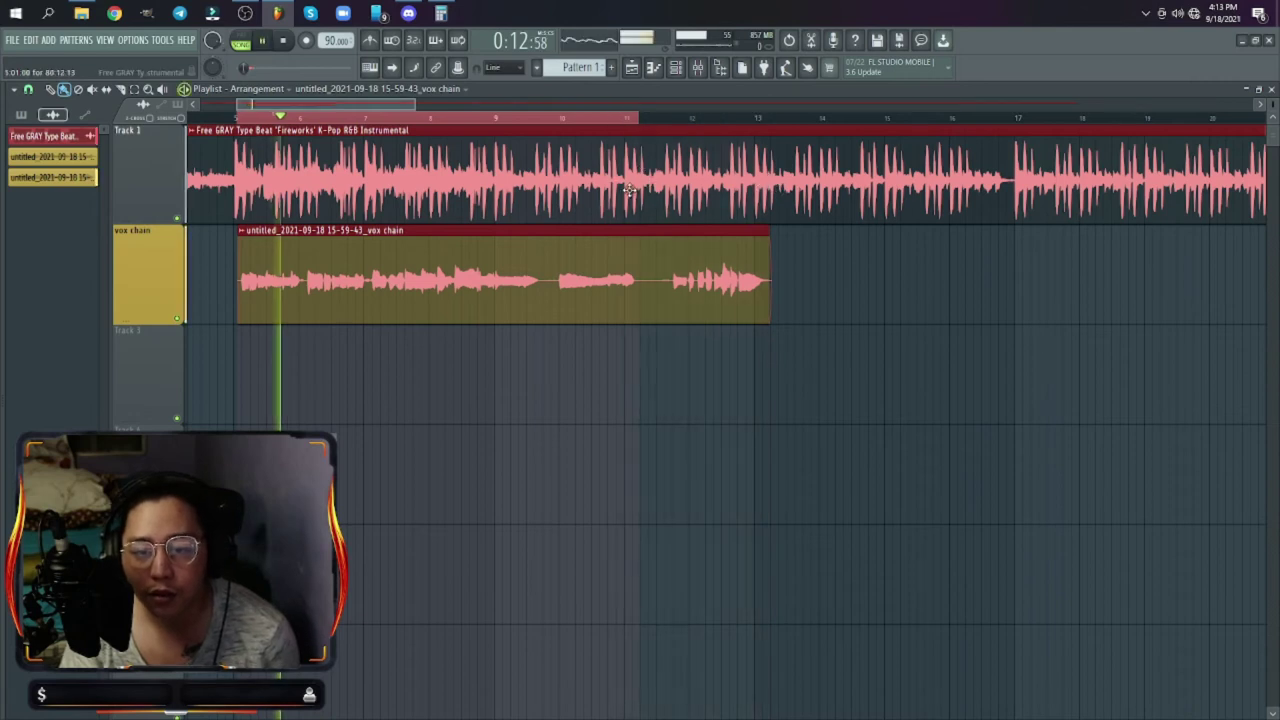
pyautogui.press('F9')
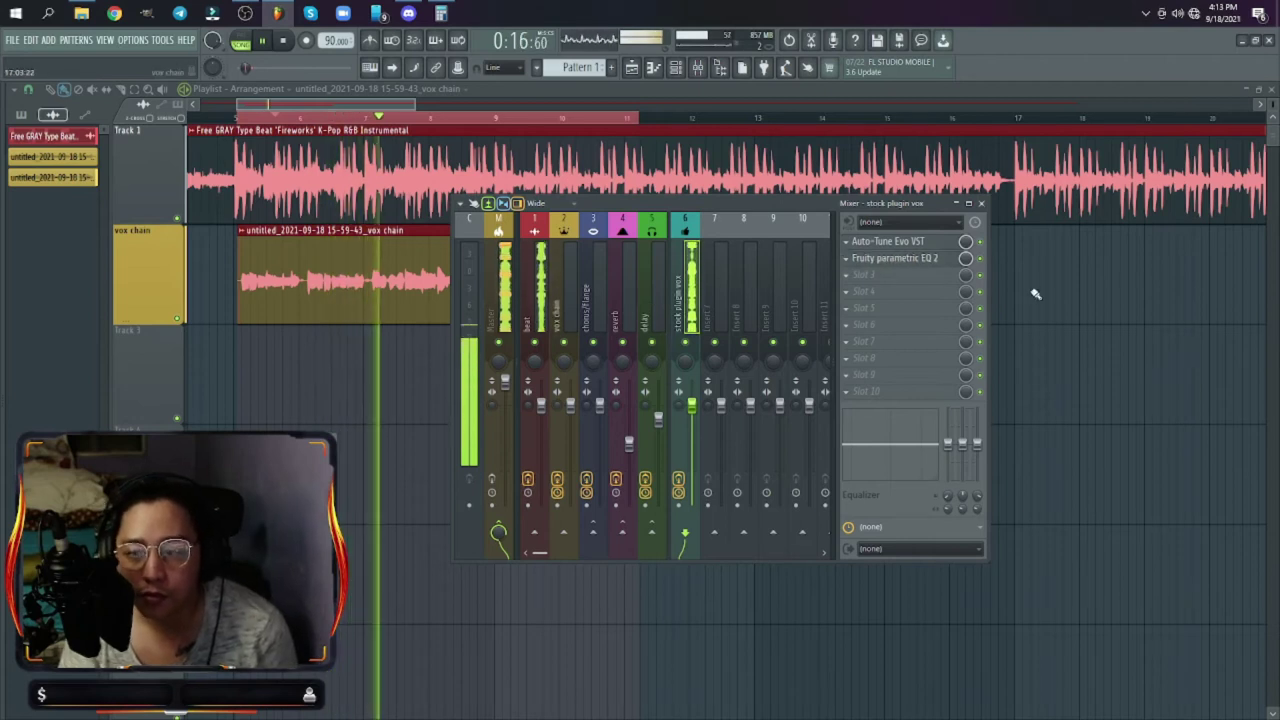
pyautogui.click(934, 260)
pyautogui.moveTo(462, 402); pyautogui.dragTo(648, 404)
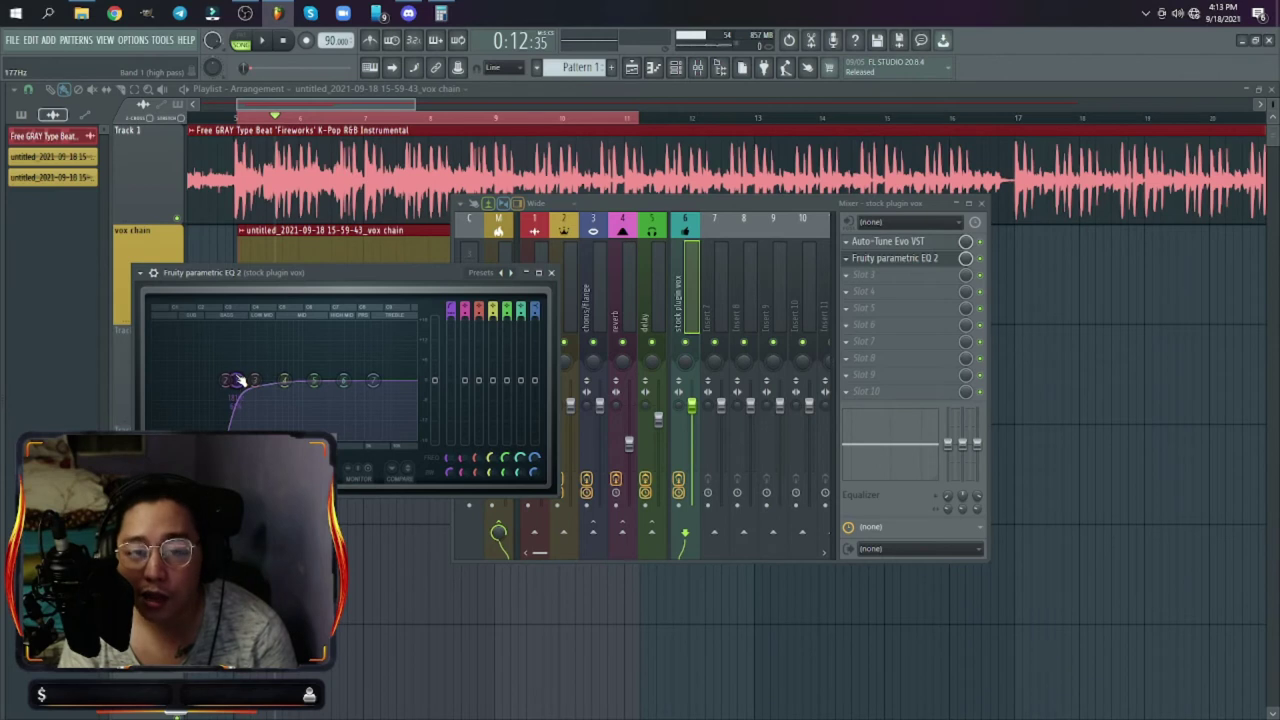
# Step: Sweep band 1's high-pass cutoff up to about 849 Hz and lower it back into the bass range
pyautogui.moveTo(232, 380); pyautogui.dragTo(295, 380)
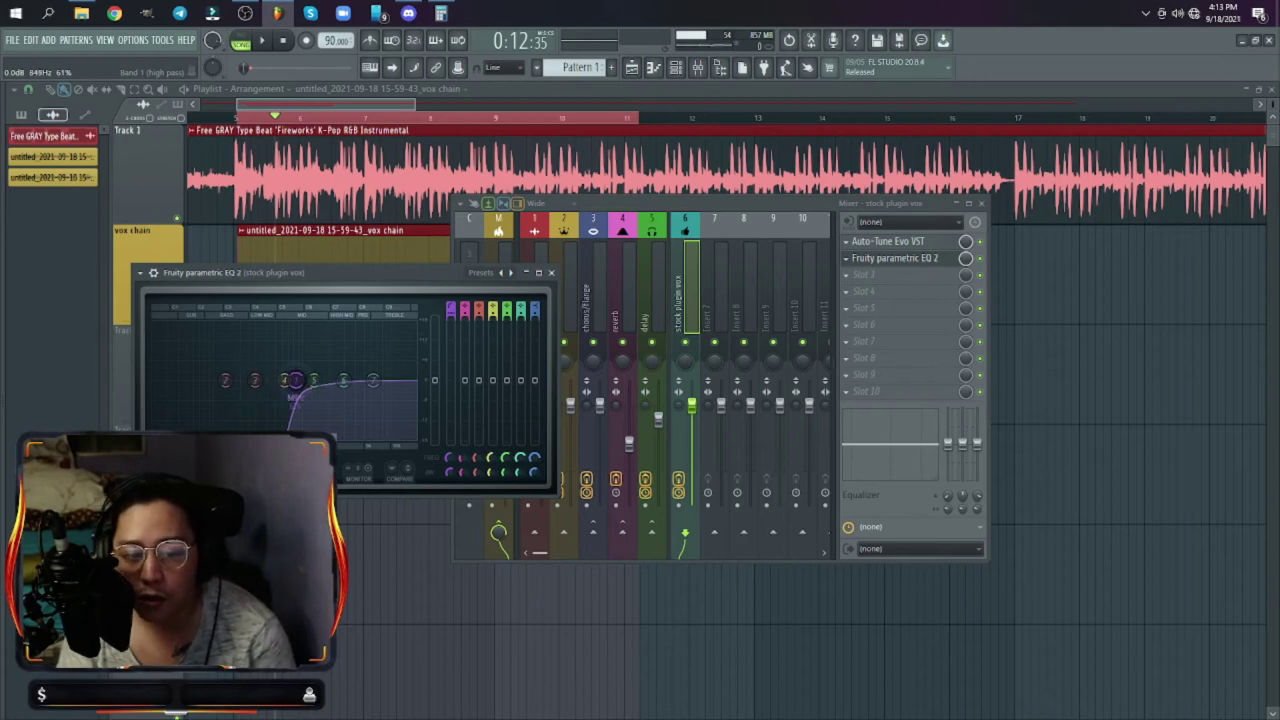
pyautogui.moveTo(295, 380); pyautogui.dragTo(267, 380)
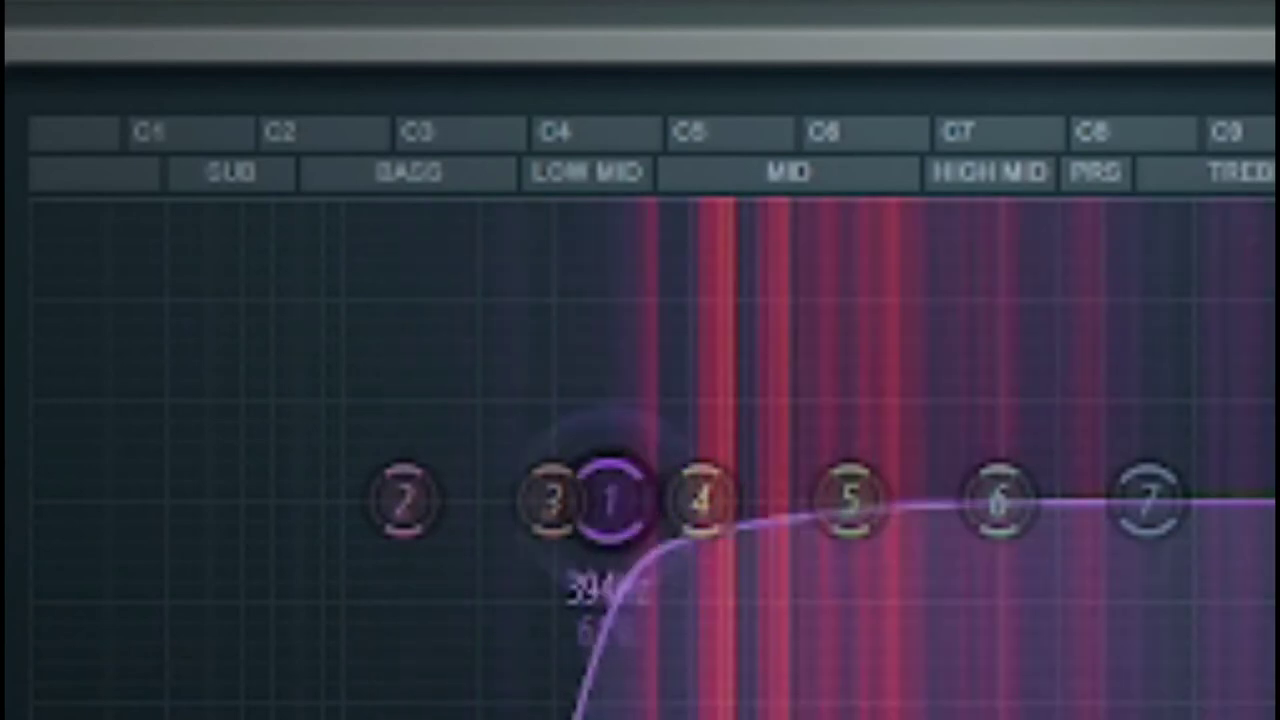
pyautogui.moveTo(610, 500); pyautogui.dragTo(560, 500)
pyautogui.moveTo(511, 501); pyautogui.dragTo(435, 501)
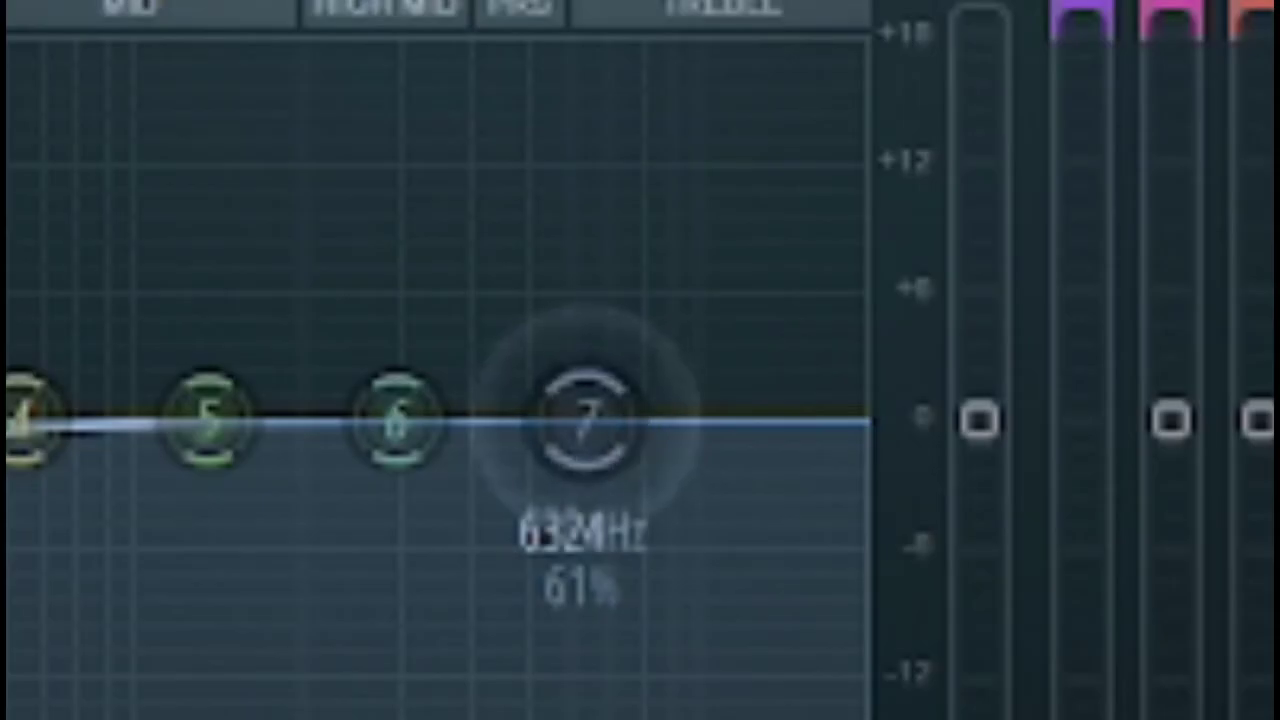
# Step: Boost band 7's high shelf about 2.8 dB around 5062 Hz and band 5 about 2.4 dB around 1026 Hz
pyautogui.moveTo(373, 382); pyautogui.dragTo(374, 376)
pyautogui.moveTo(585, 385); pyautogui.dragTo(535, 368)
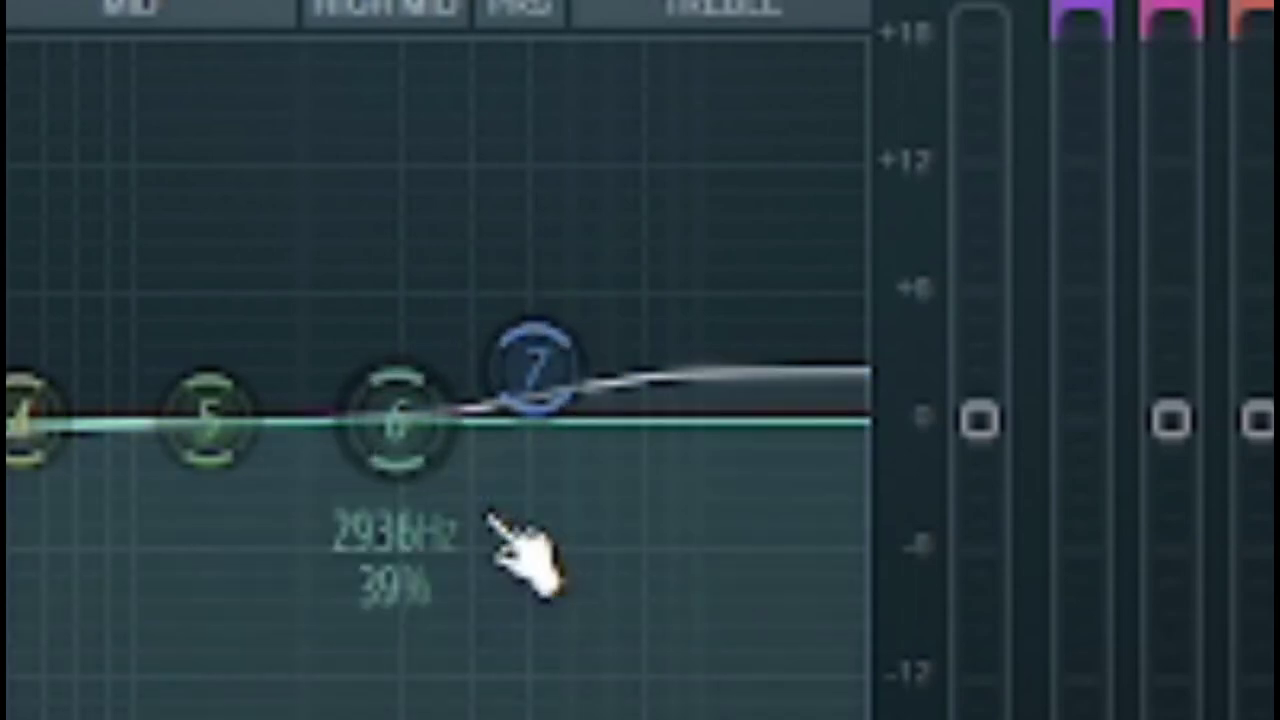
pyautogui.moveTo(535, 368); pyautogui.dragTo(523, 363)
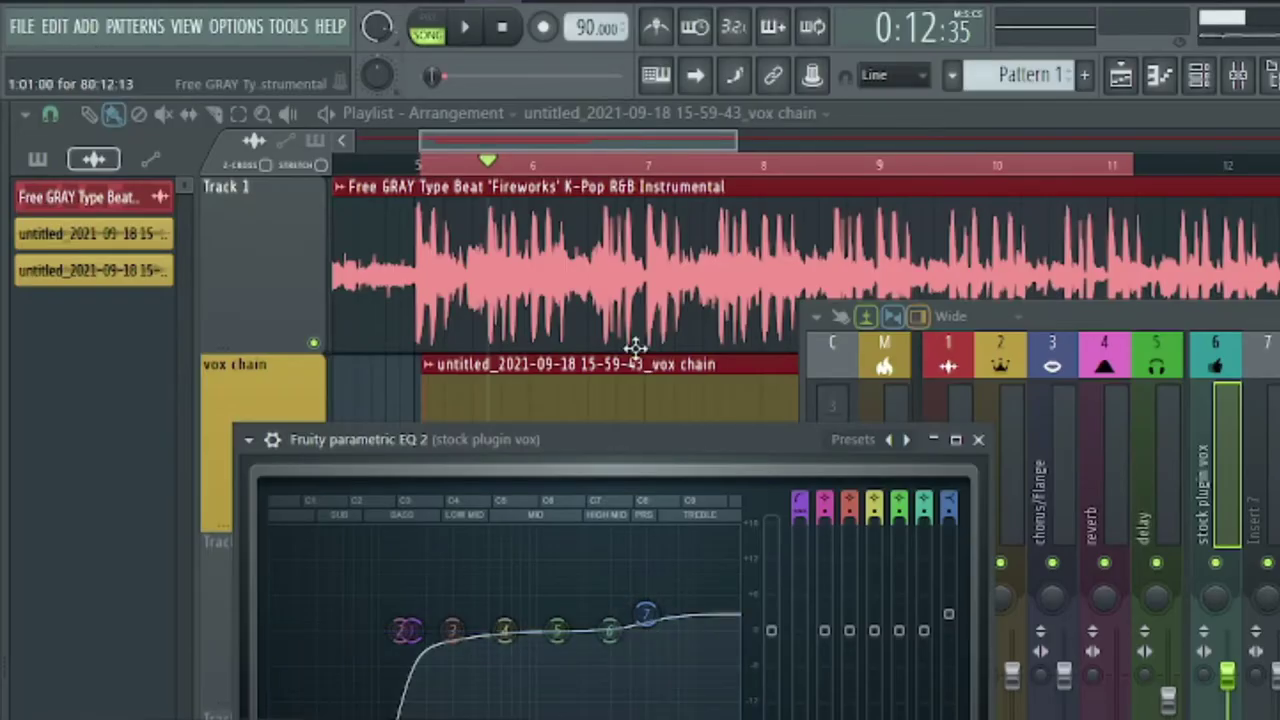
pyautogui.moveTo(646, 614); pyautogui.dragTo(647, 612)
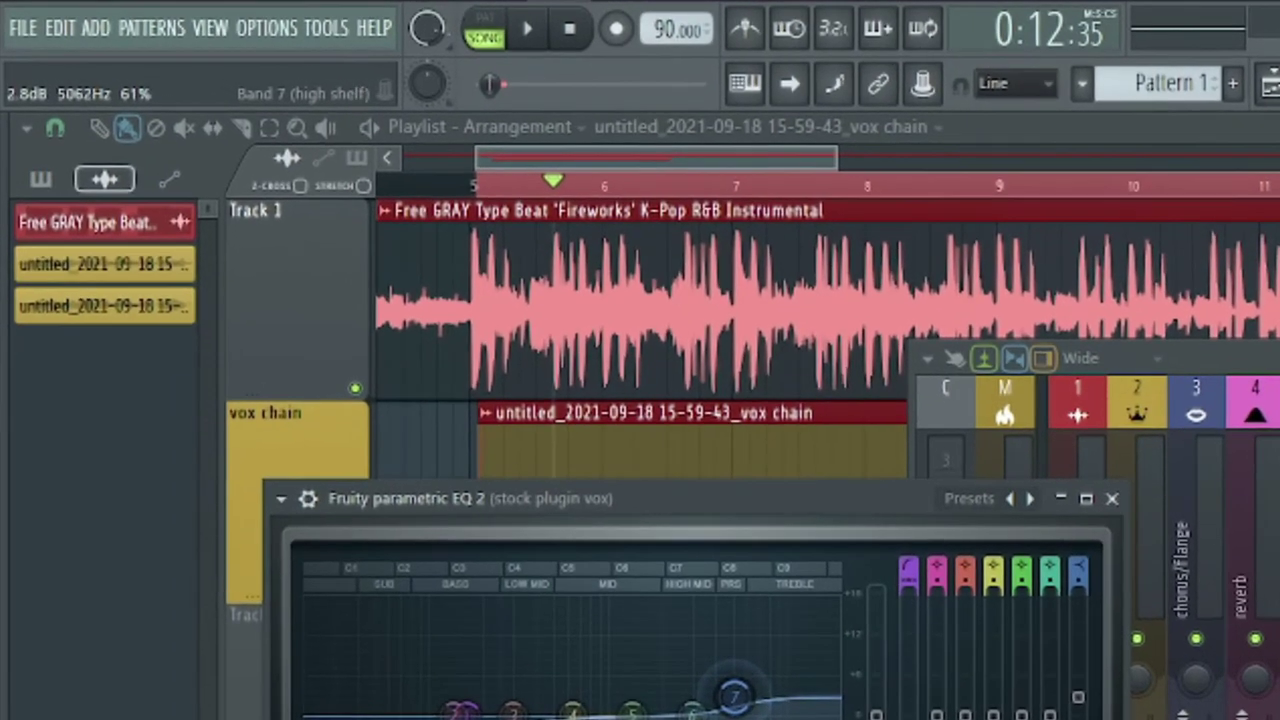
pyautogui.moveTo(735, 697); pyautogui.dragTo(736, 700)
pyautogui.moveTo(1000, 718); pyautogui.dragTo(1003, 717)
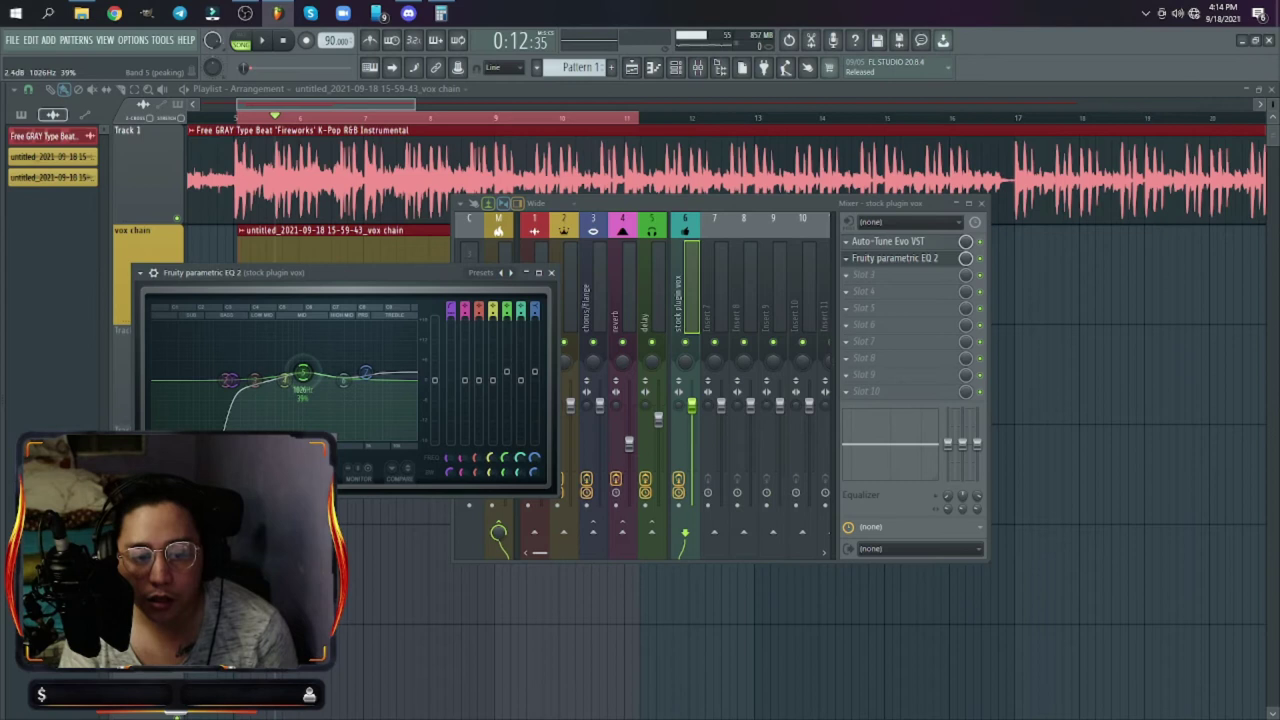
# Step: Boost EQ band 5 to about 15 dB, narrow its bandwidth to 0% and sweep it through the low mids to about 416 Hz
pyautogui.moveTo(307, 378); pyautogui.dragTo(312, 366)
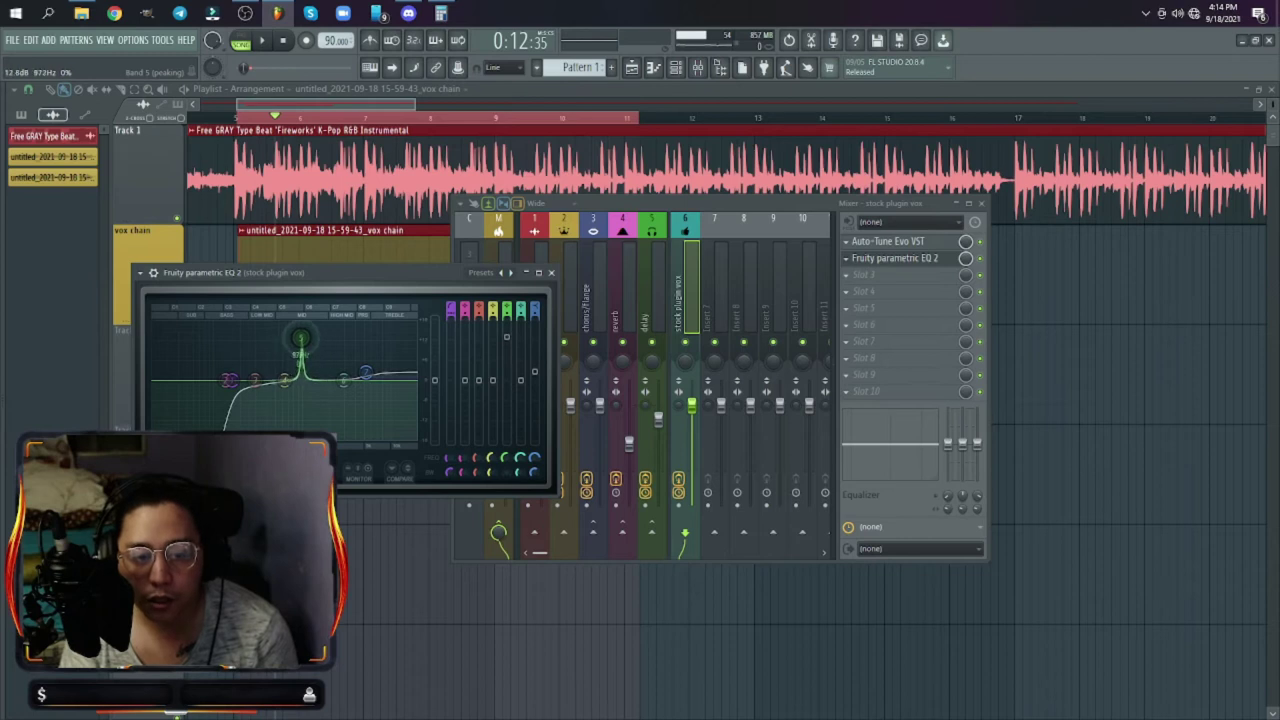
pyautogui.scroll(6, 300, 343)
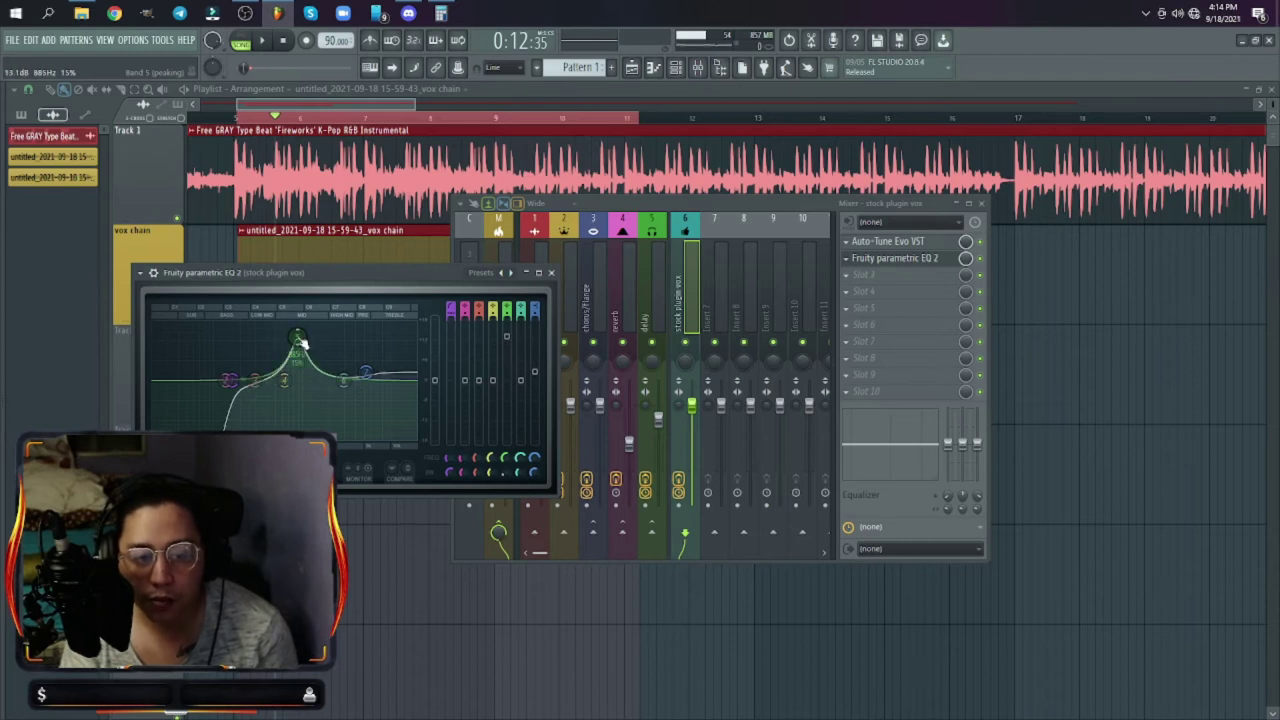
pyautogui.scroll(-6, 300, 343)
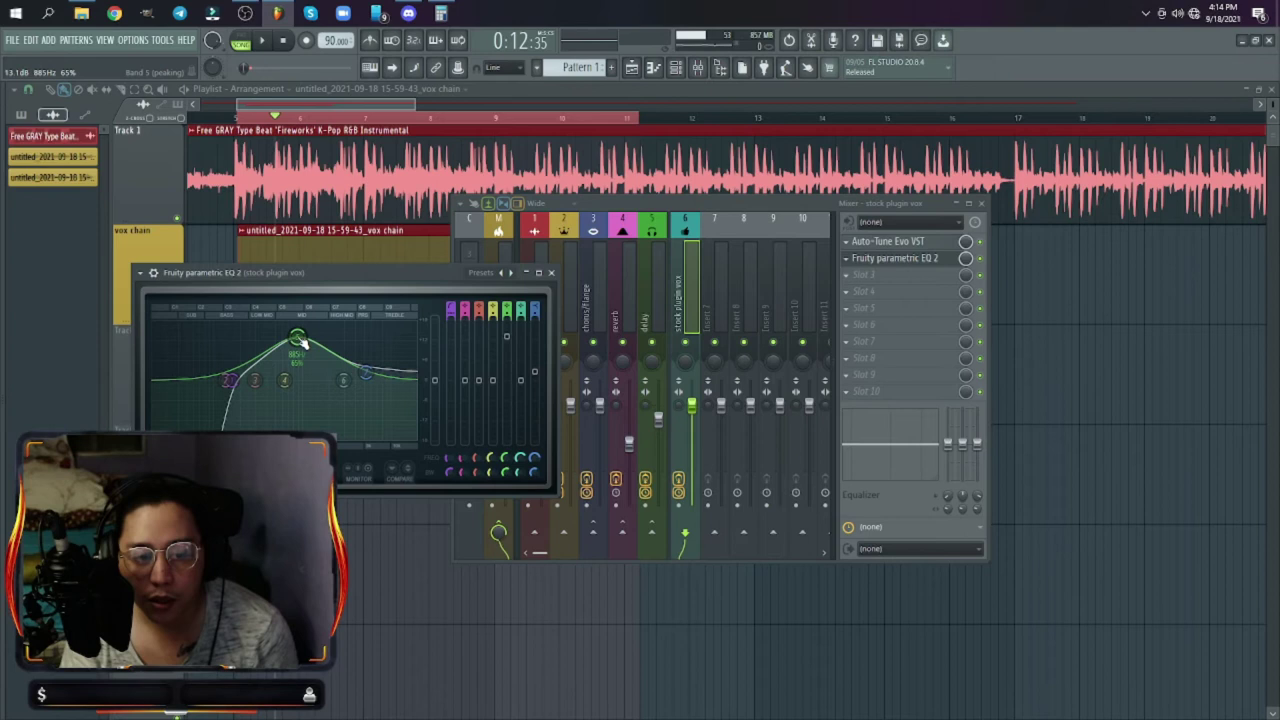
pyautogui.scroll(-2, 300, 343)
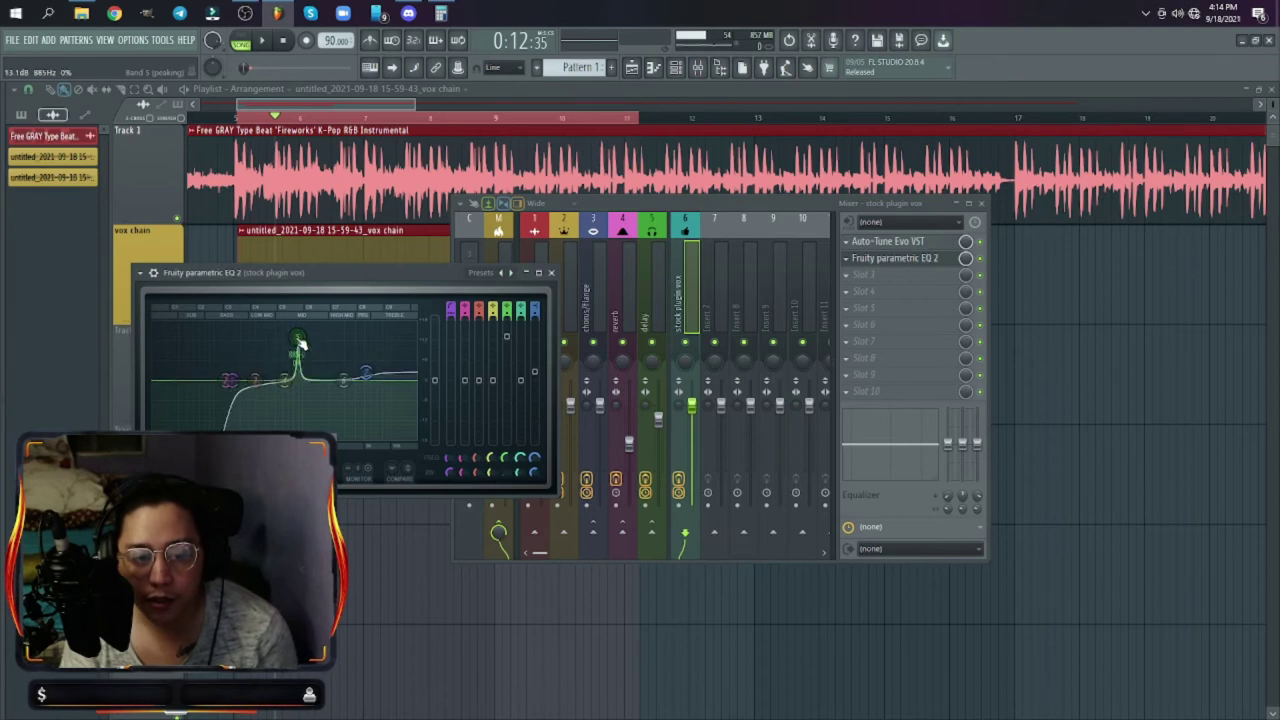
pyautogui.moveTo(300, 343); pyautogui.dragTo(260, 331)
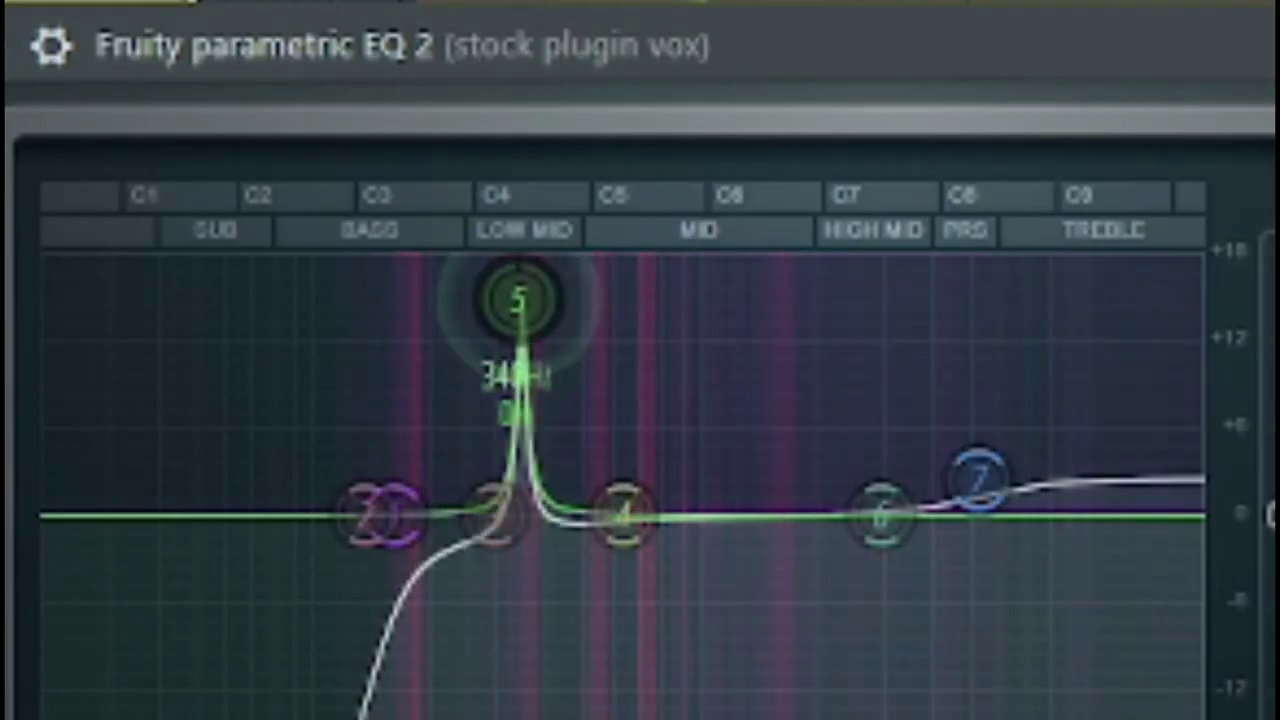
pyautogui.moveTo(518, 298); pyautogui.dragTo(556, 300)
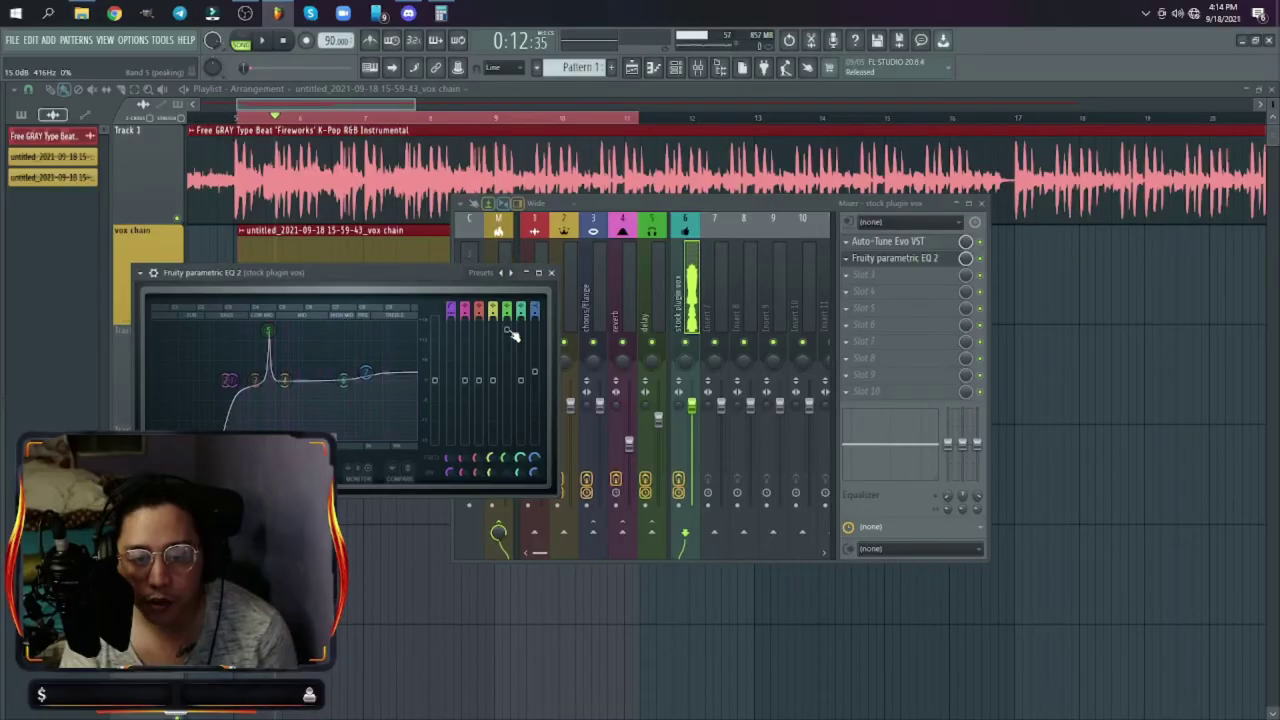
# Step: Cut band 5 slightly in the low mids and lower band 3 by about 1 dB around 229 Hz
pyautogui.moveTo(268, 330); pyautogui.dragTo(268, 392)
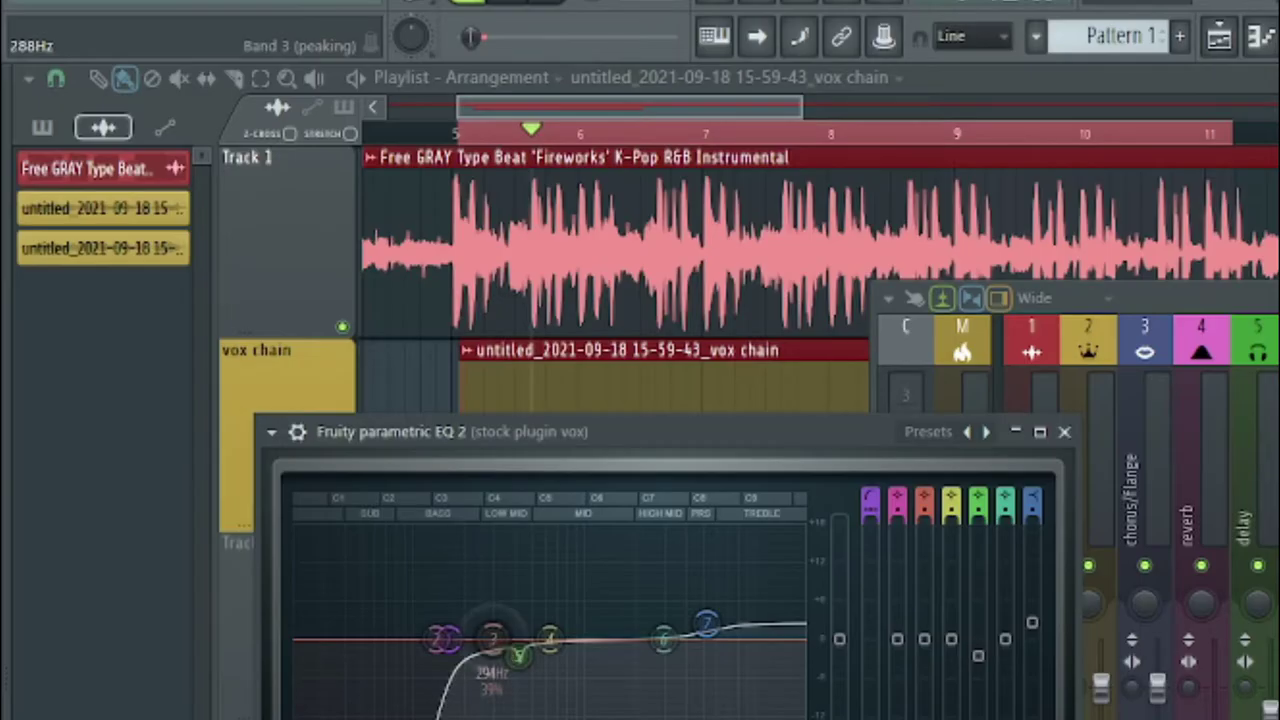
pyautogui.moveTo(492, 637); pyautogui.dragTo(476, 644)
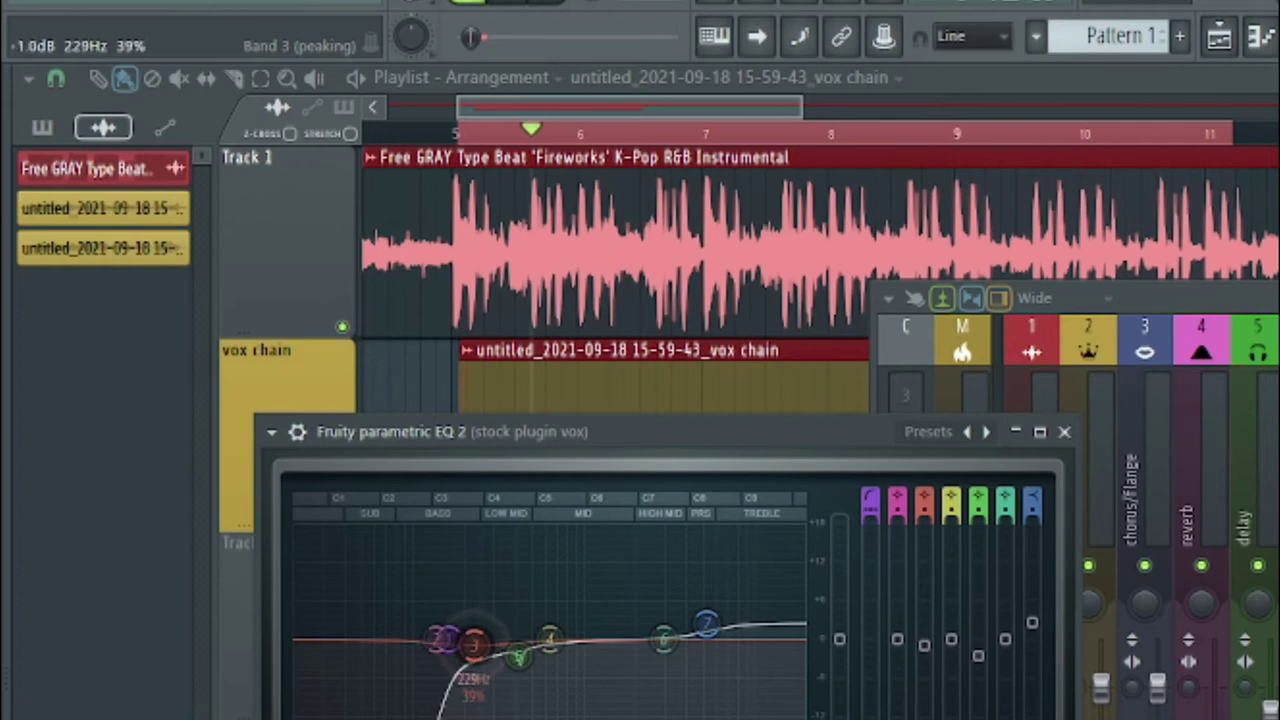
pyautogui.moveTo(476, 644); pyautogui.dragTo(476, 649)
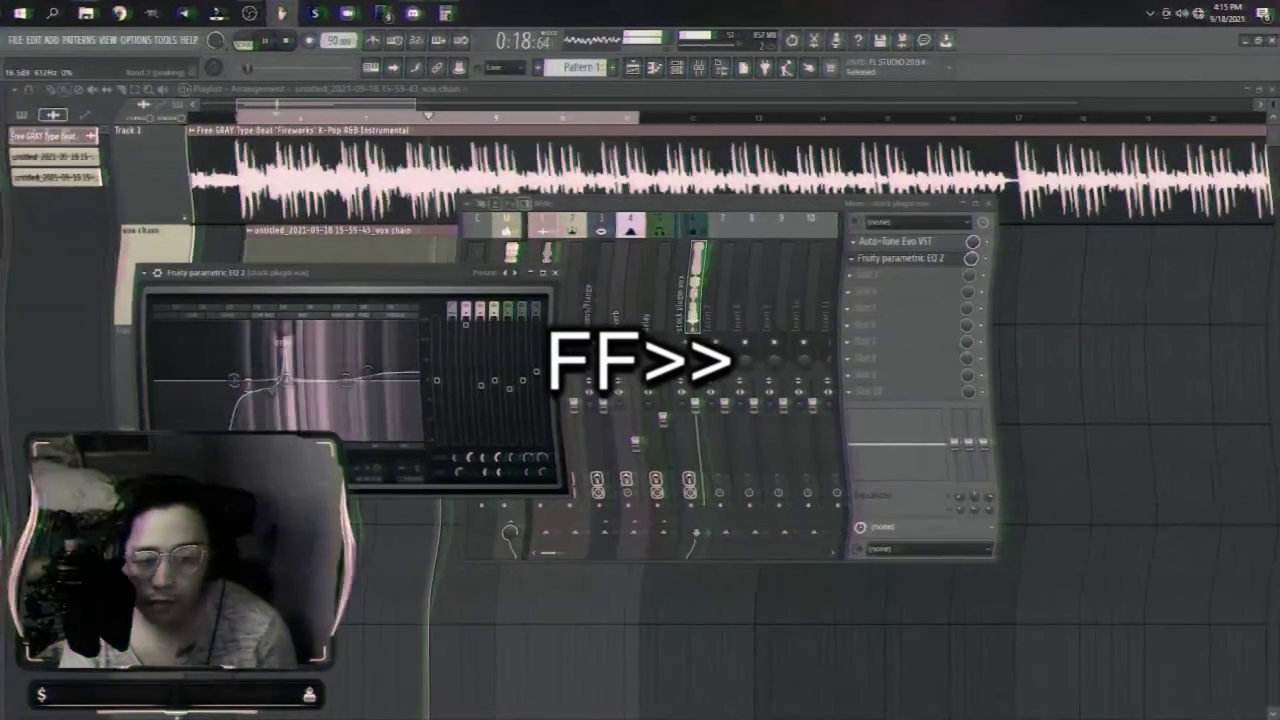
# Step: Boost band 6 about 2.9 dB around 1475 Hz and re-enable Fruity Parametric EQ 2 in slot 2
pyautogui.moveTo(239, 380); pyautogui.dragTo(319, 369)
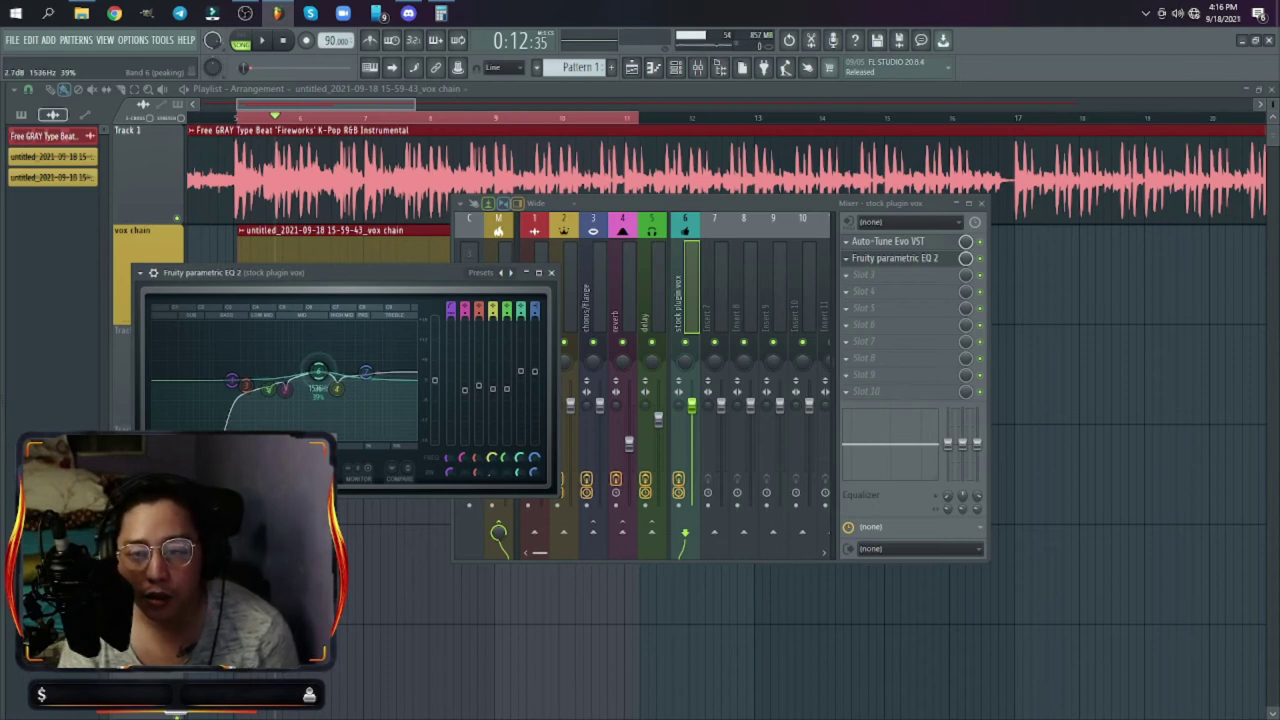
pyautogui.moveTo(322, 372); pyautogui.dragTo(316, 369)
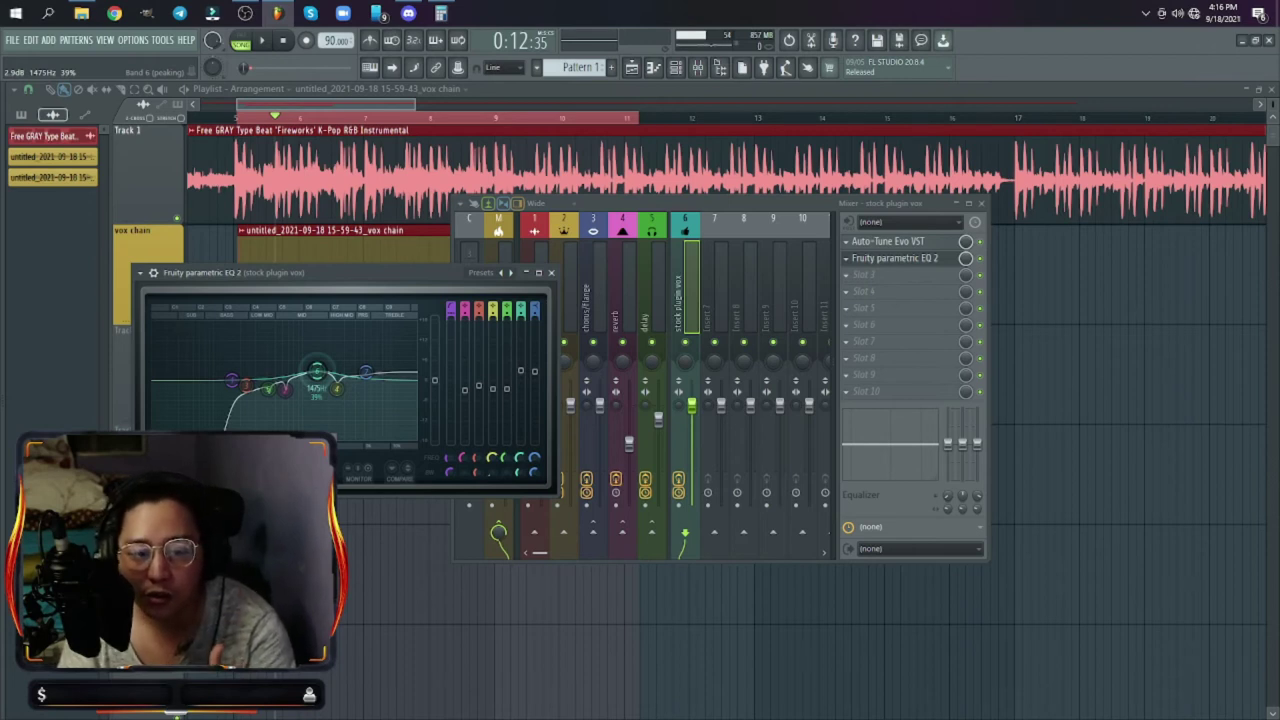
pyautogui.moveTo(316, 370); pyautogui.dragTo(320, 364)
pyautogui.scroll(-3, 320, 365)
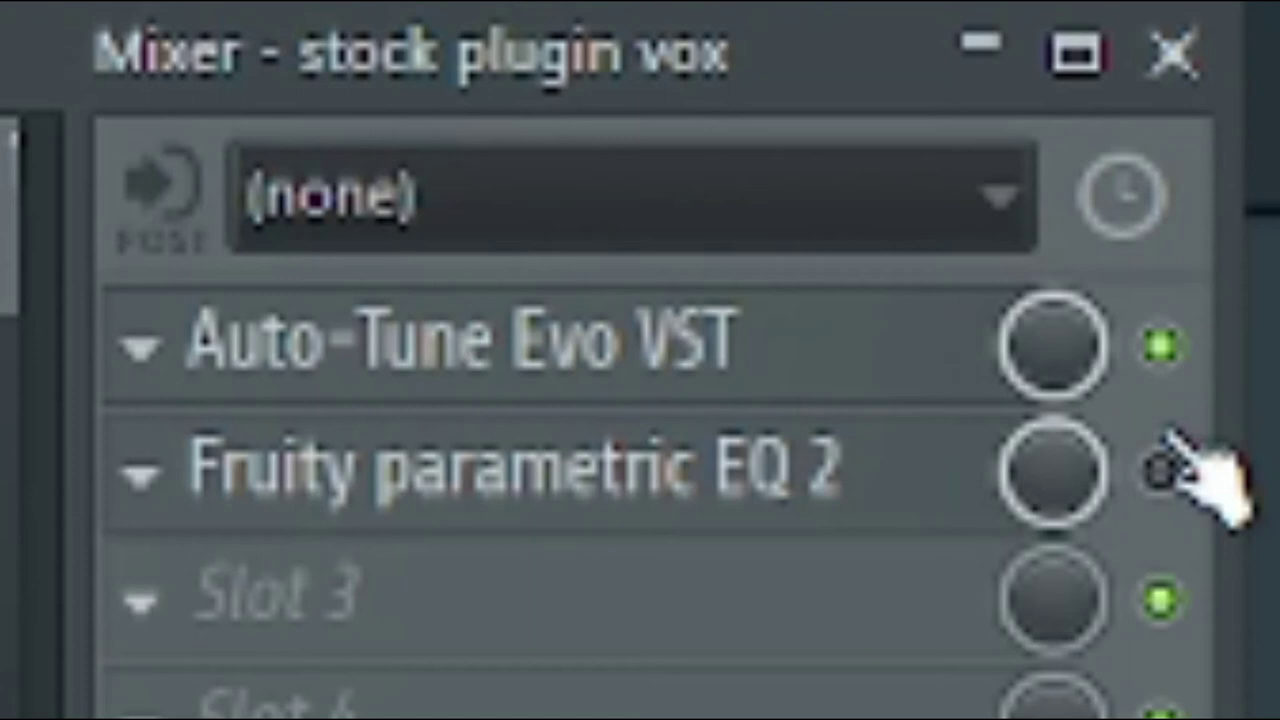
pyautogui.click(1160, 470)
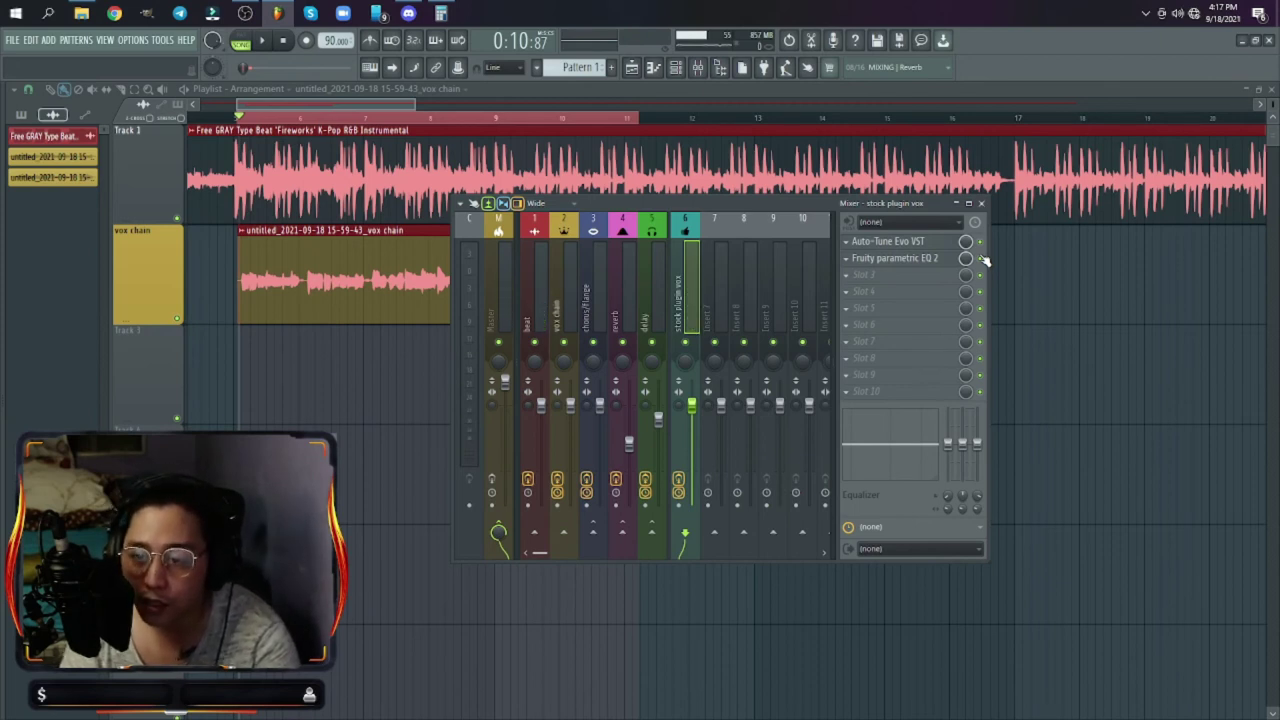
# Step: Load Fruity Compressor in slot 3 of the stock plugin vox track and close its window
pyautogui.click(916, 276)
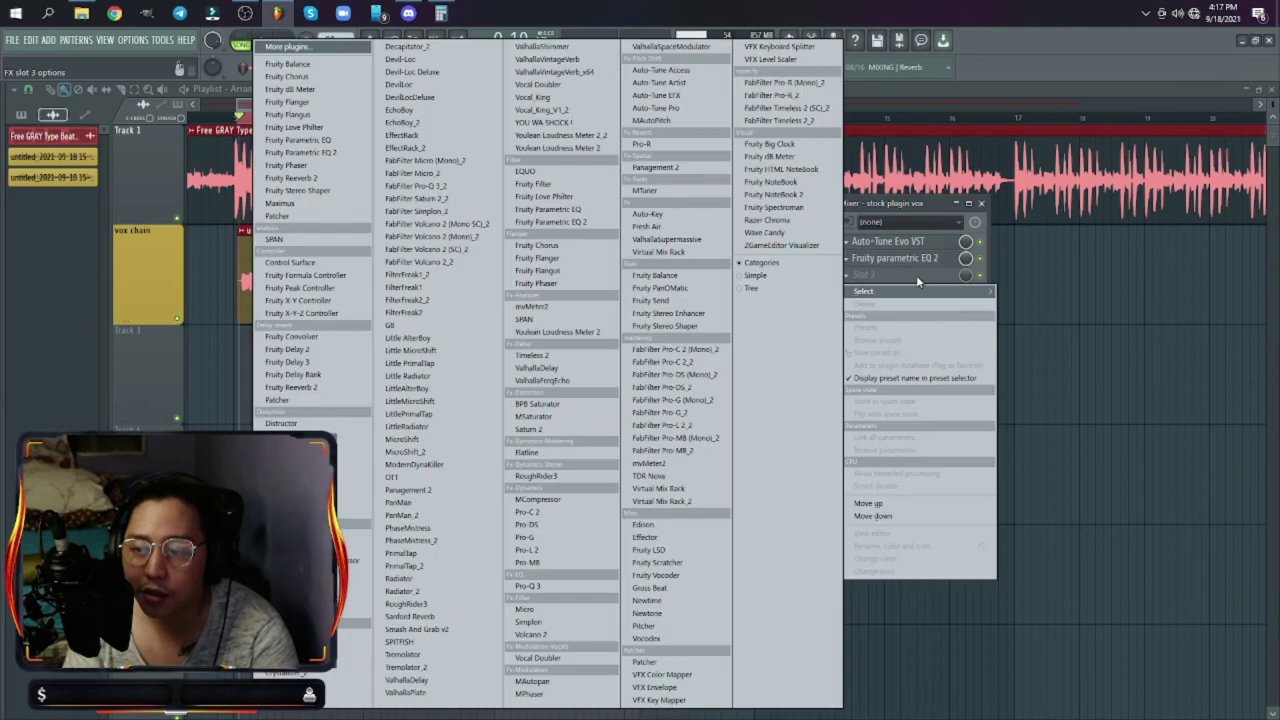
pyautogui.click(925, 205)
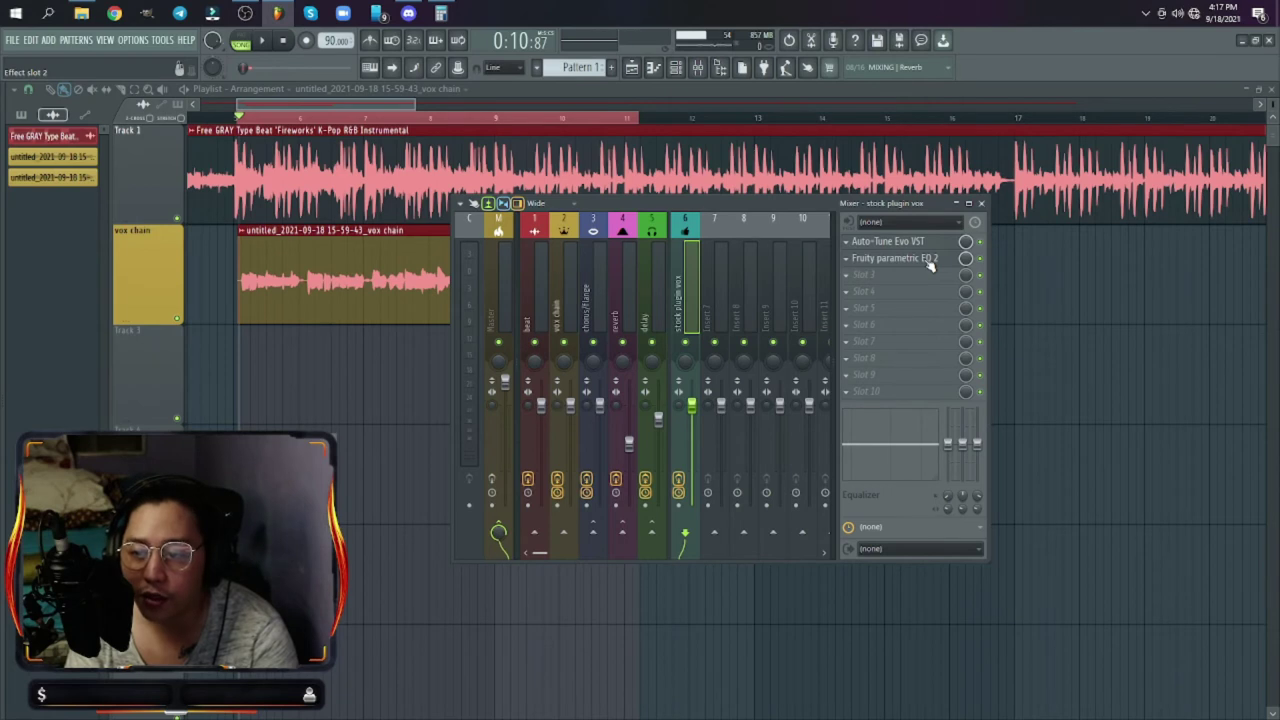
pyautogui.scroll(-1, 930, 281)
pyautogui.moveTo(930, 281); pyautogui.dragTo(930, 263)
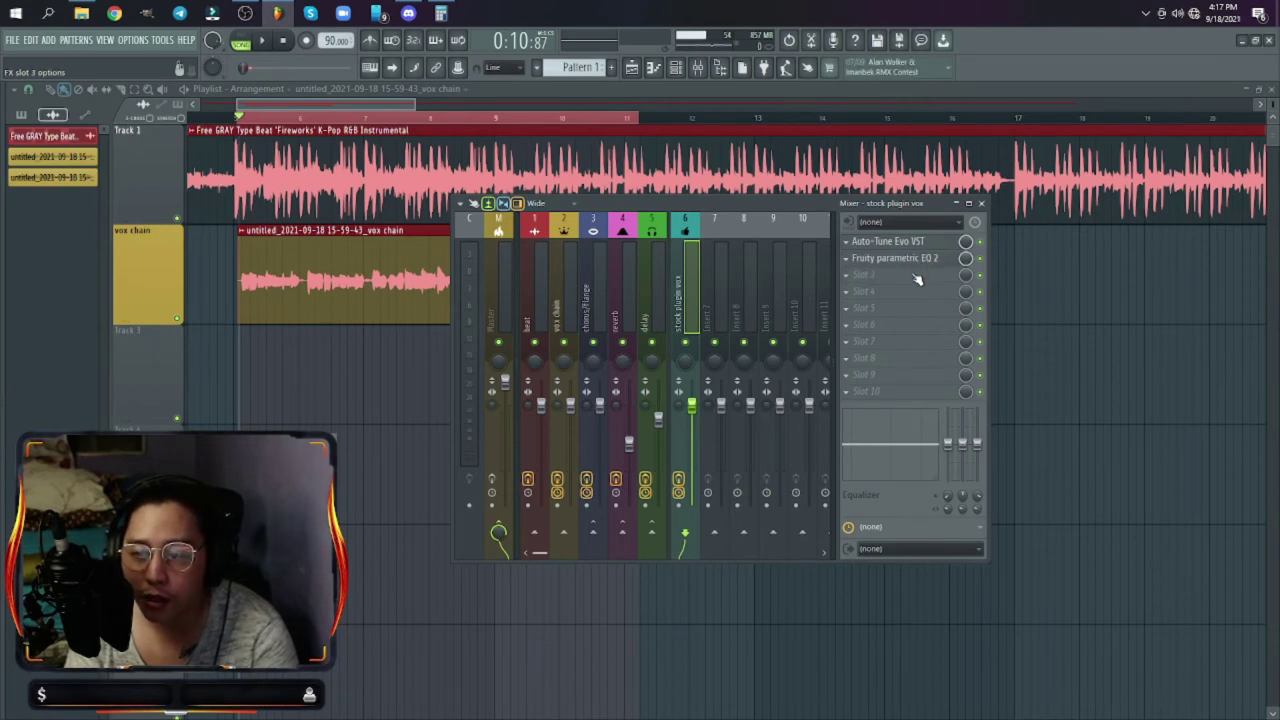
pyautogui.click(917, 279)
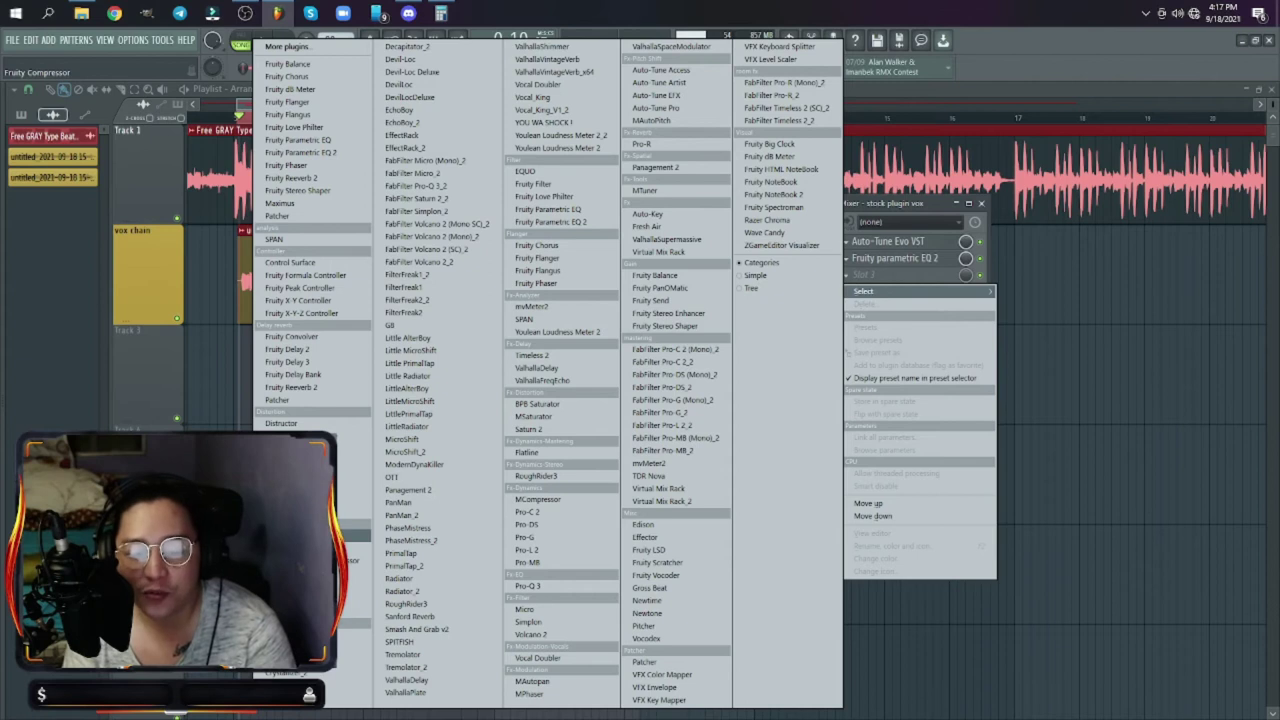
pyautogui.click(310, 535)
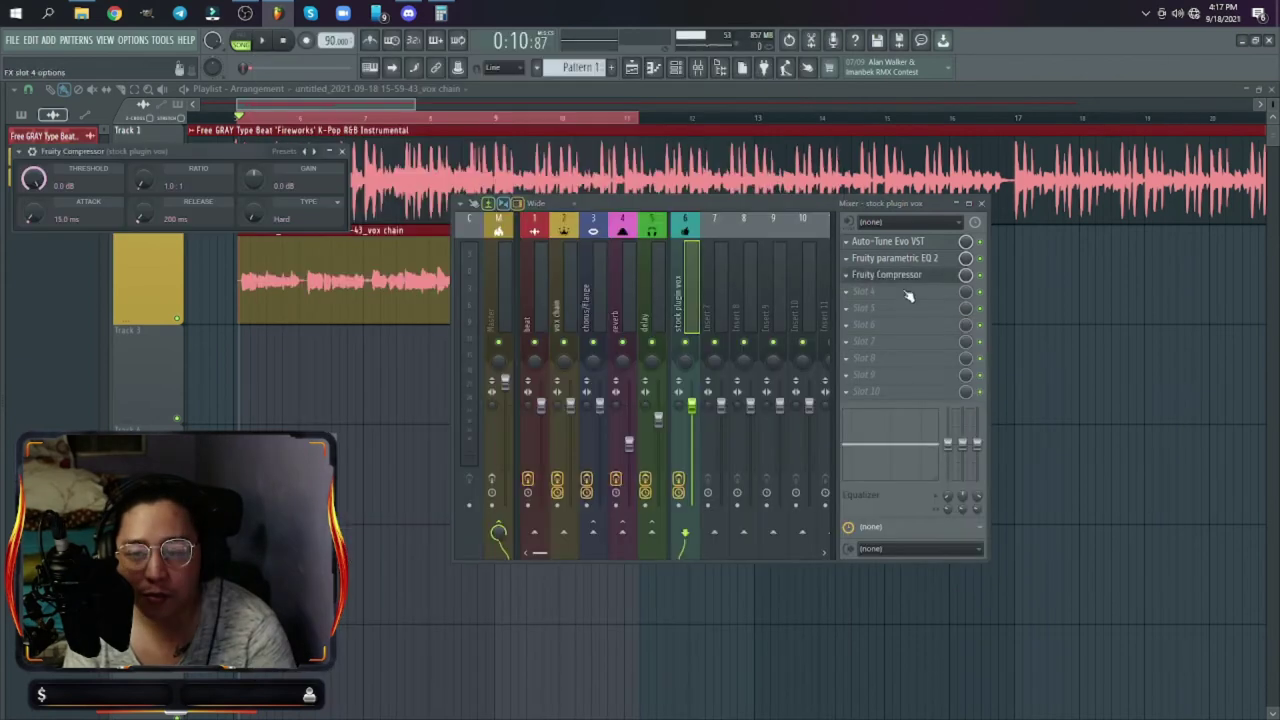
pyautogui.click(342, 152)
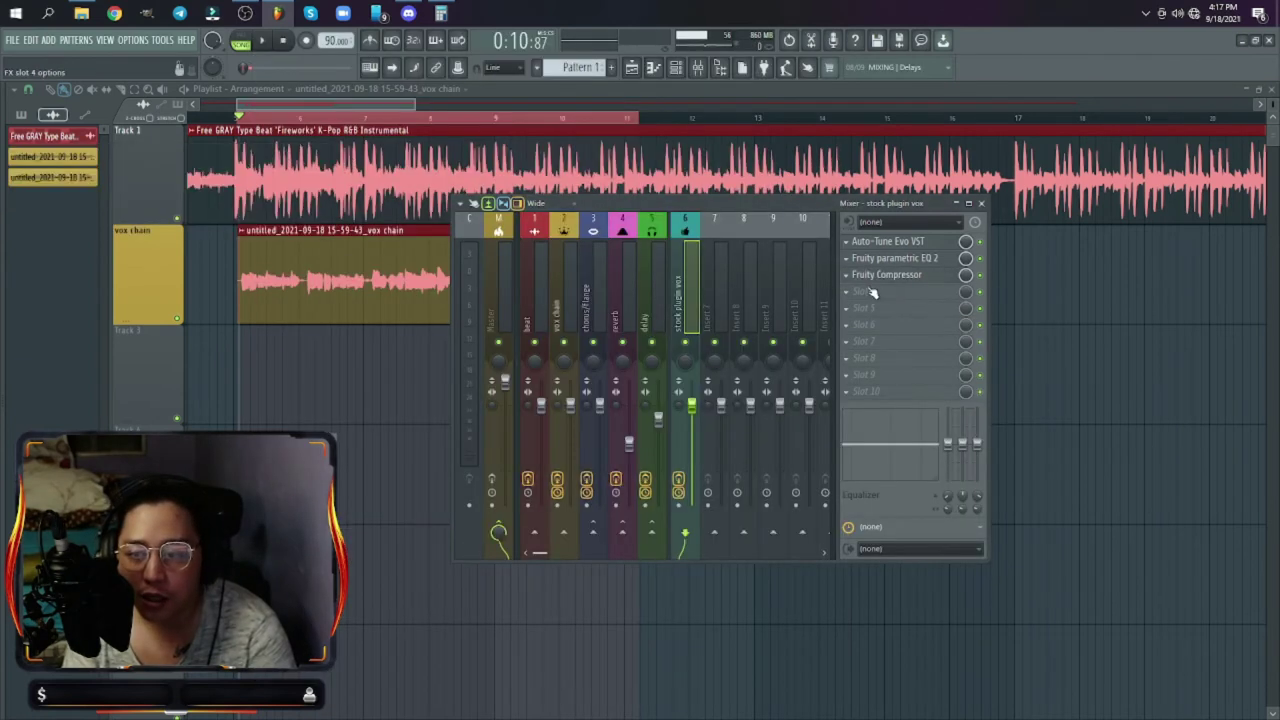
# Step: Replace the Fruity Compressor in slot 3 with Fruity Limiter
pyautogui.click(847, 274)
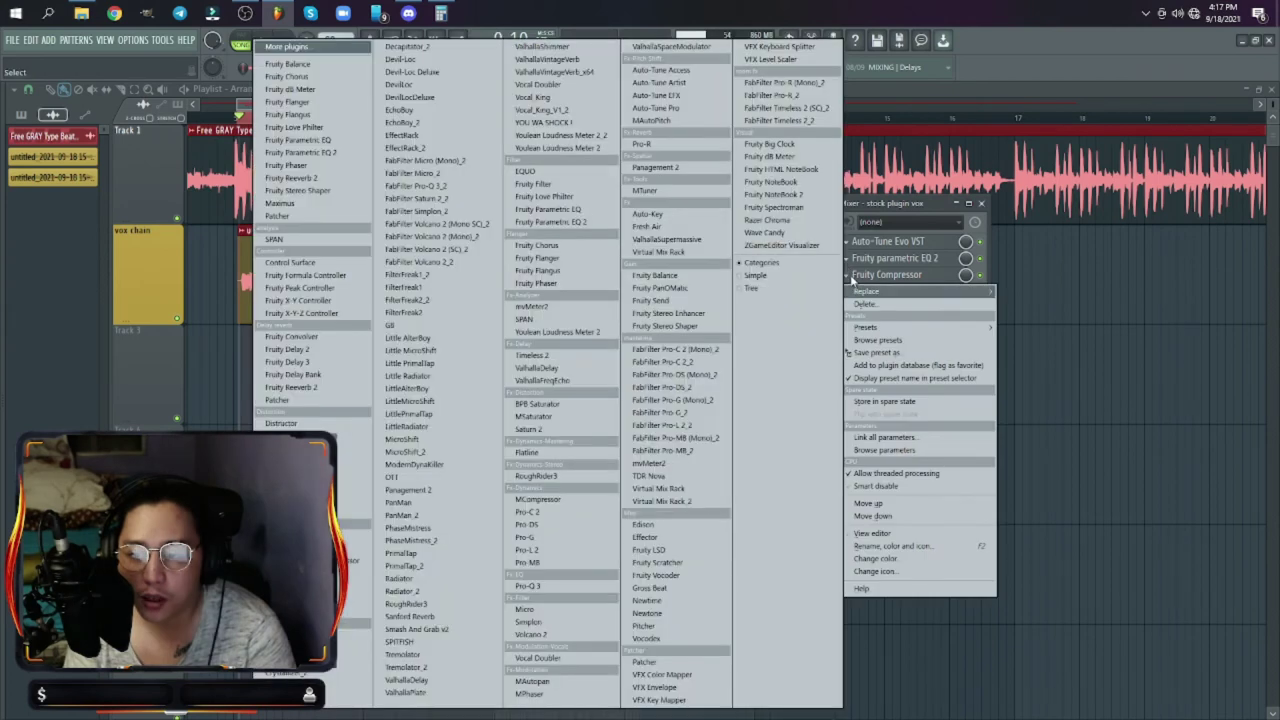
pyautogui.click(854, 279)
pyautogui.click(859, 278)
pyautogui.click(848, 276)
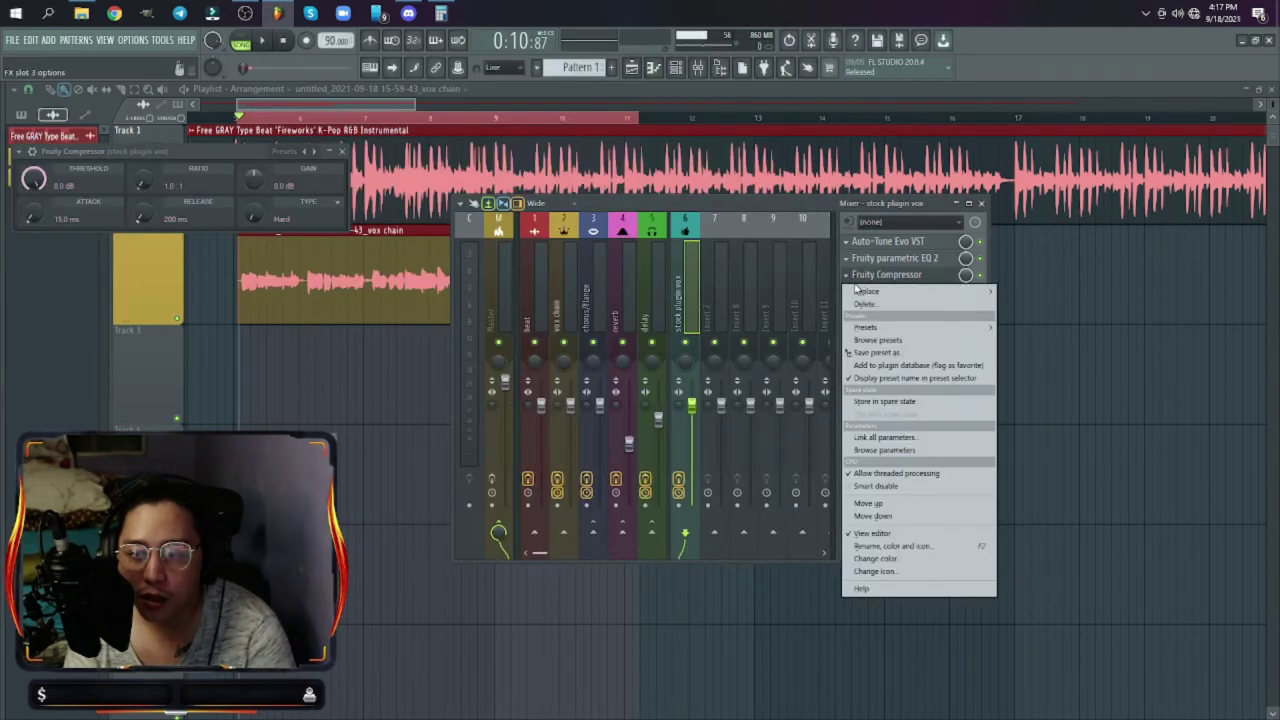
pyautogui.moveTo(866, 291)
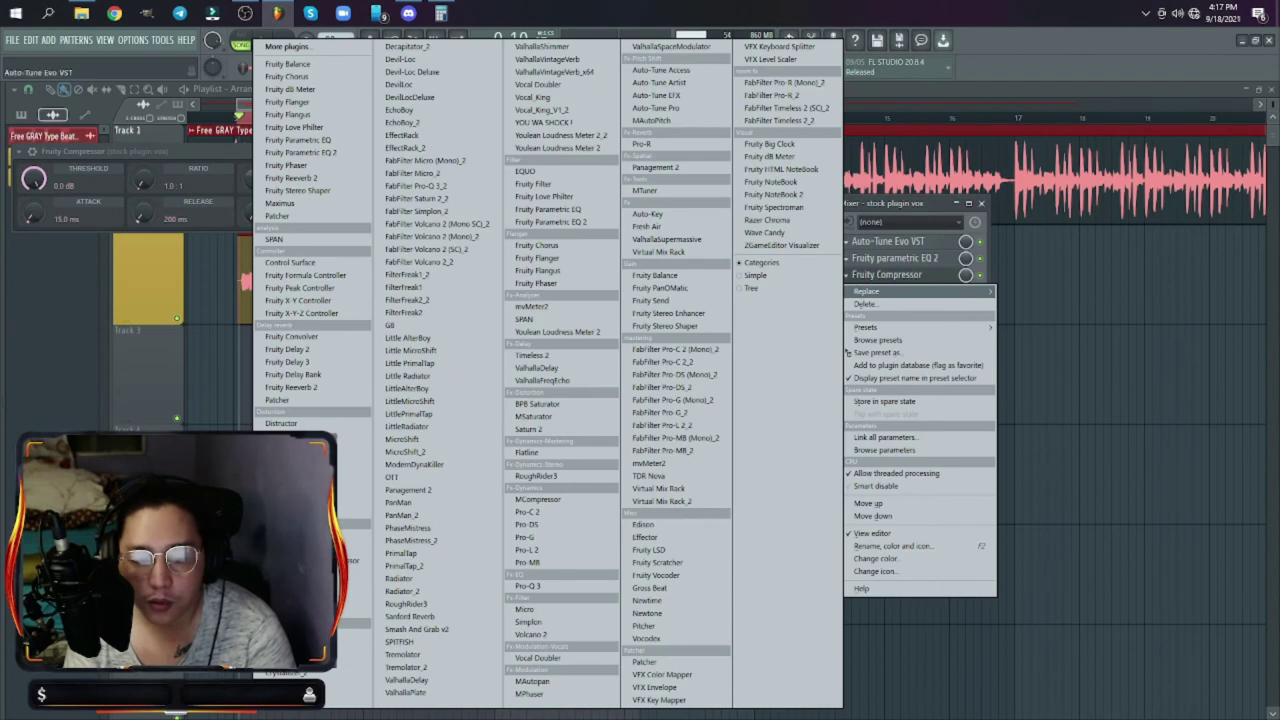
pyautogui.click(355, 598)
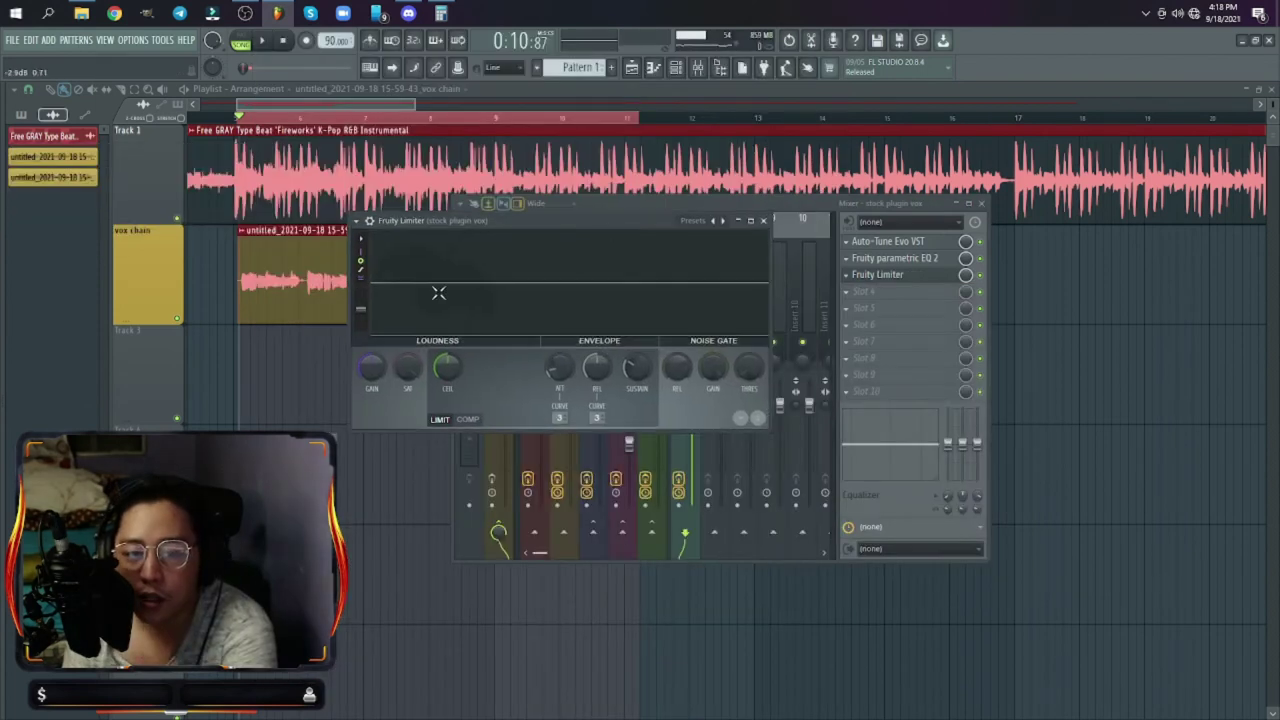
# Step: Switch Fruity Limiter to compressor mode and lower its threshold to about -25.1 dB
pyautogui.click(468, 419)
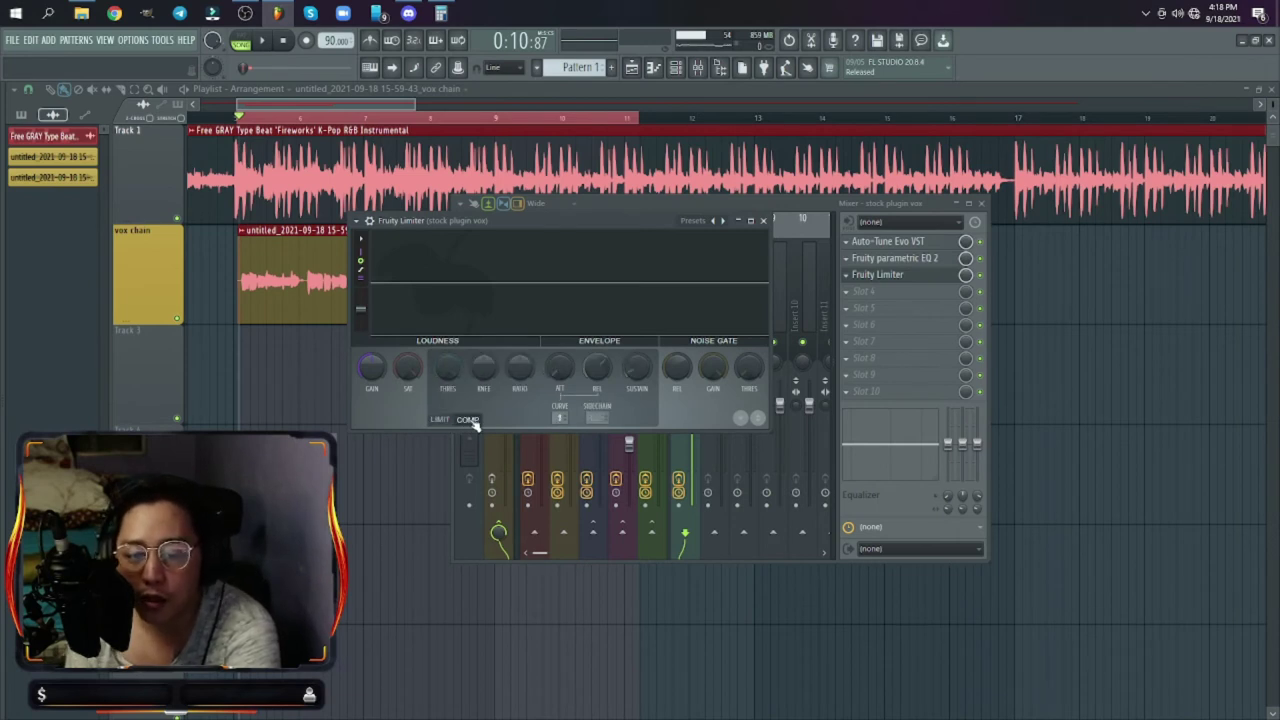
pyautogui.moveTo(447, 371); pyautogui.dragTo(447, 421)
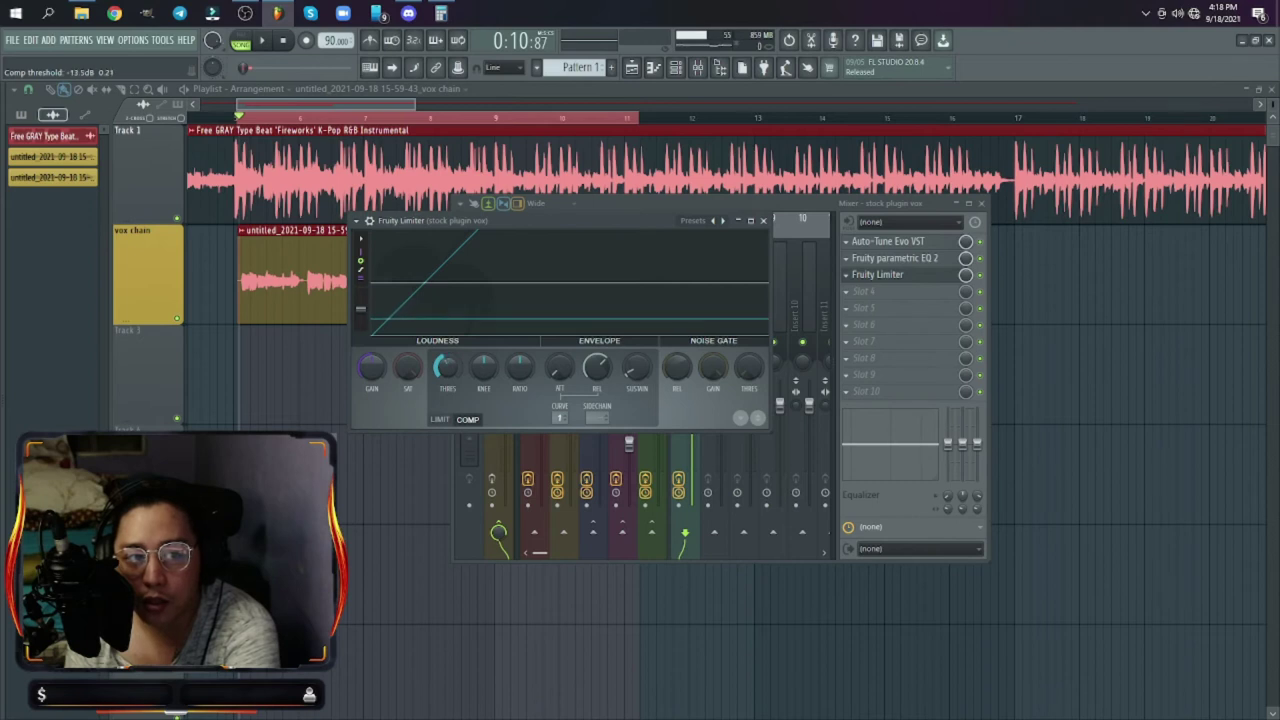
pyautogui.moveTo(452, 375); pyautogui.dragTo(452, 406)
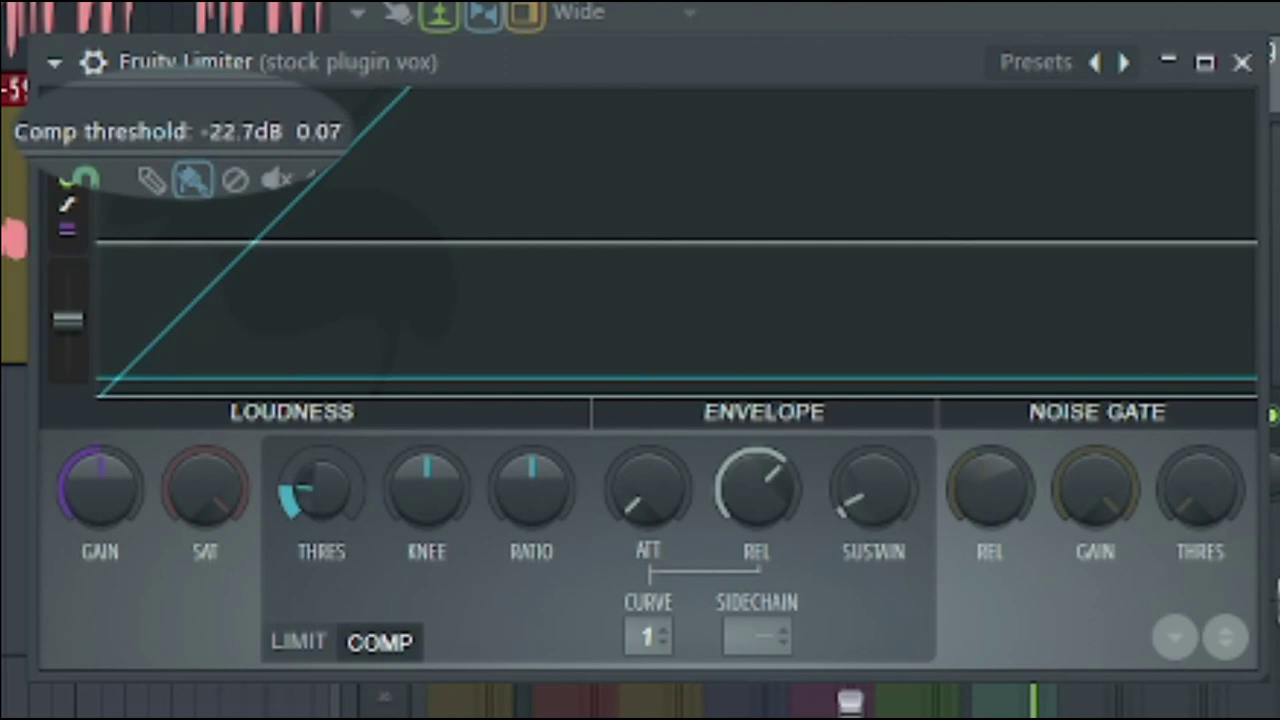
pyautogui.moveTo(320, 487); pyautogui.dragTo(320, 497)
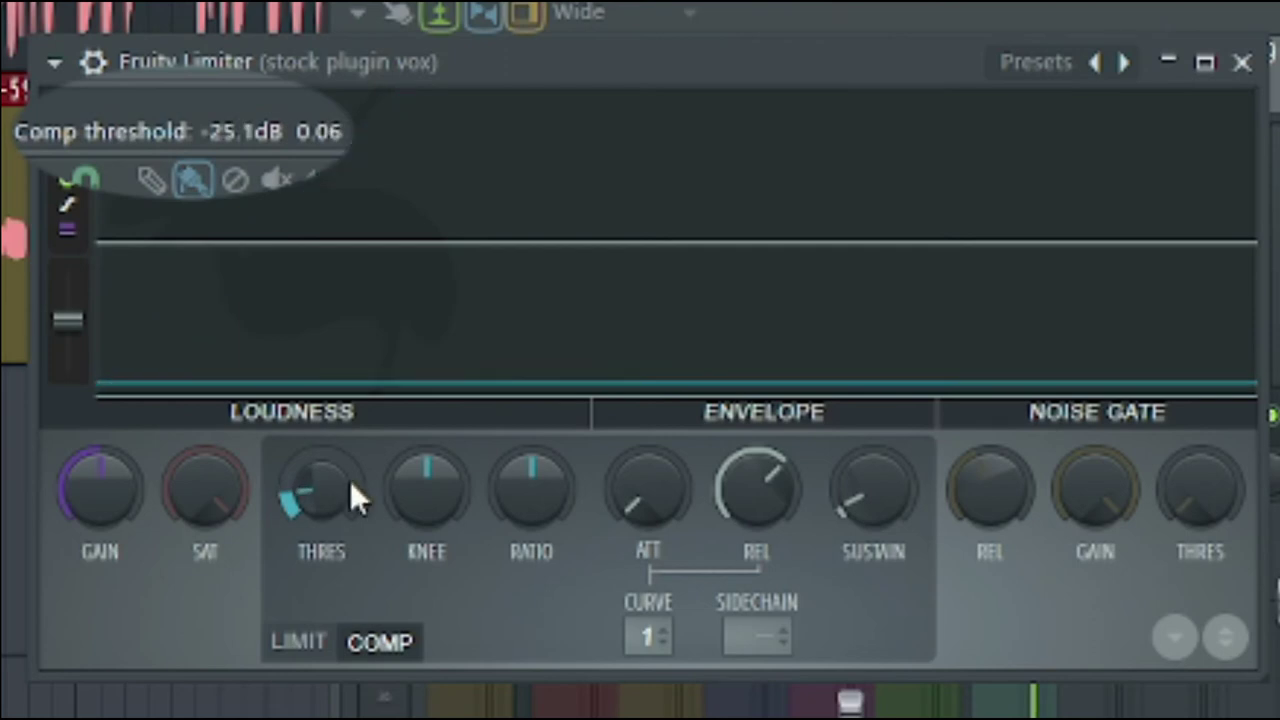
# Step: Audition the vocal while raising the compressor ratio to about 2.5:1 and lengthening its attack time
pyautogui.press('space')
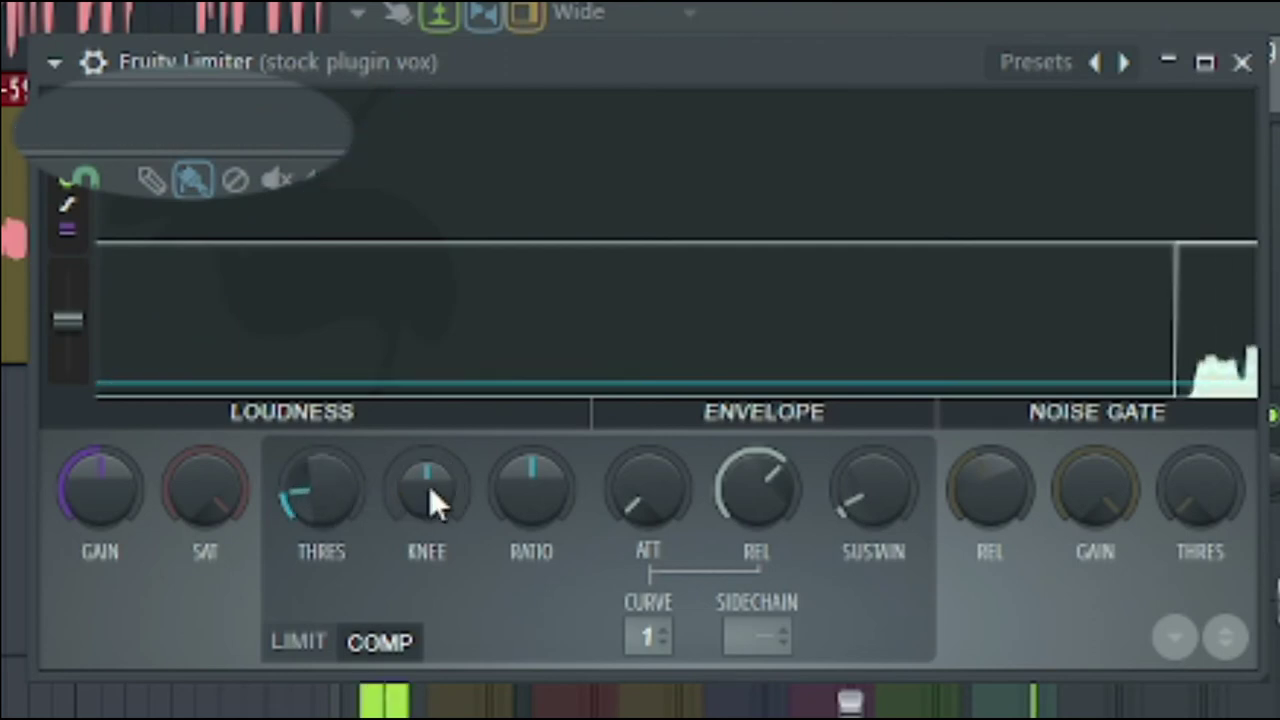
pyautogui.moveTo(522, 505); pyautogui.dragTo(522, 486)
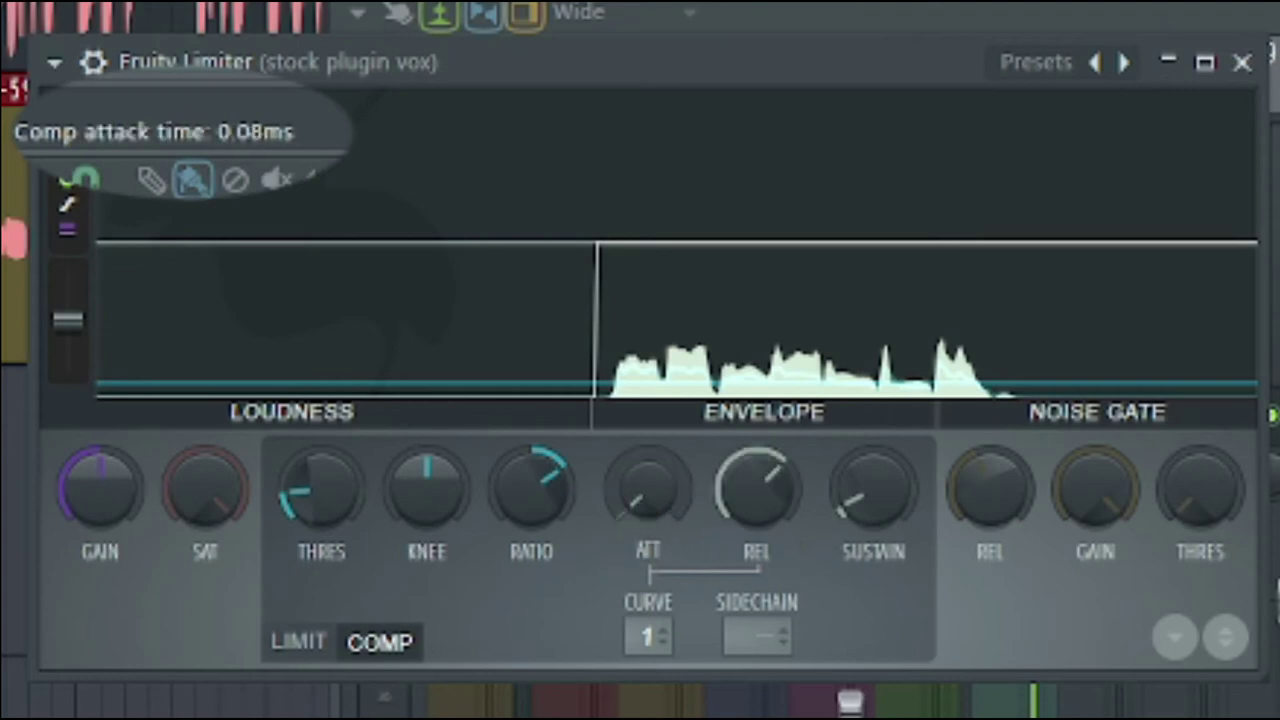
pyautogui.moveTo(648, 487); pyautogui.dragTo(648, 475)
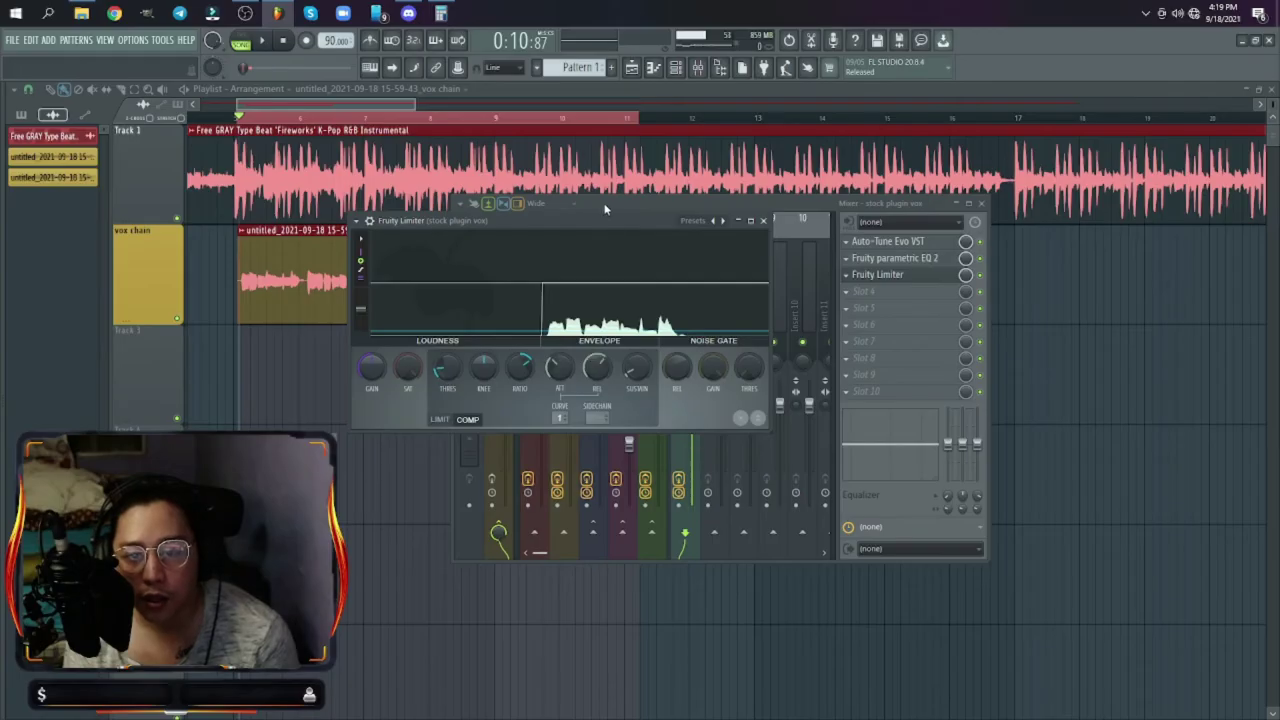
pyautogui.press('space')
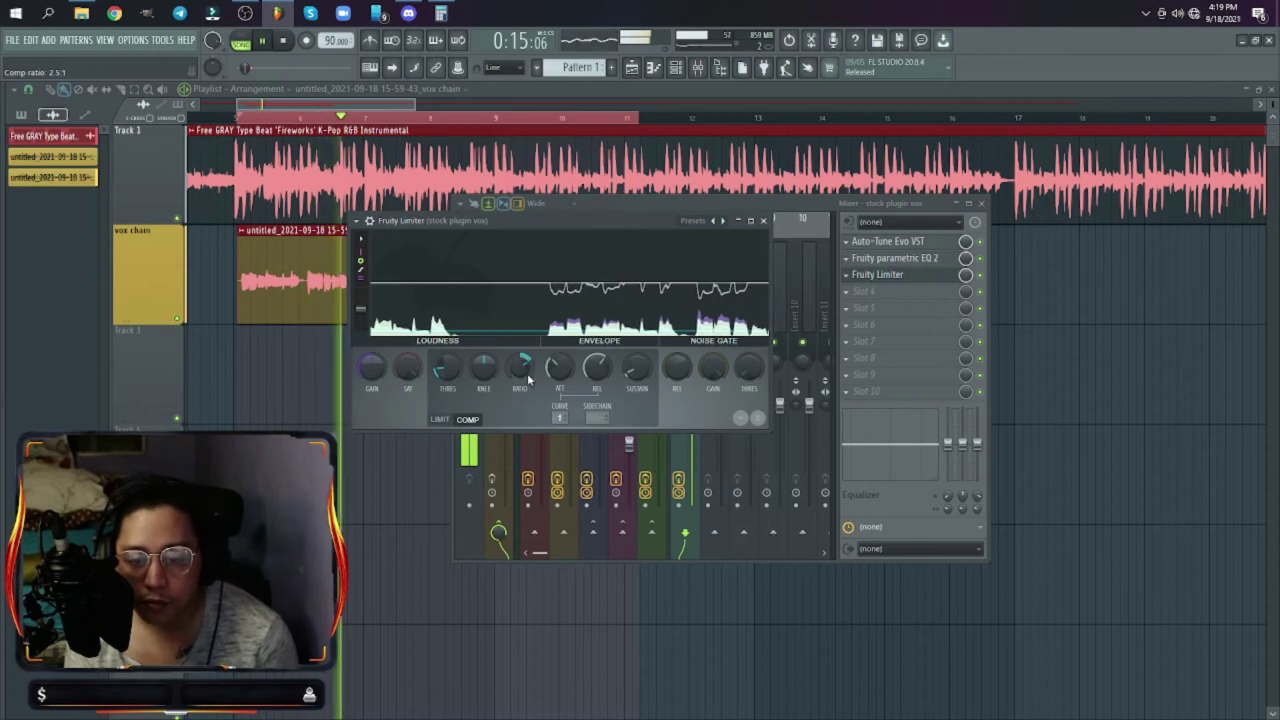
pyautogui.moveTo(522, 371); pyautogui.dragTo(522, 369)
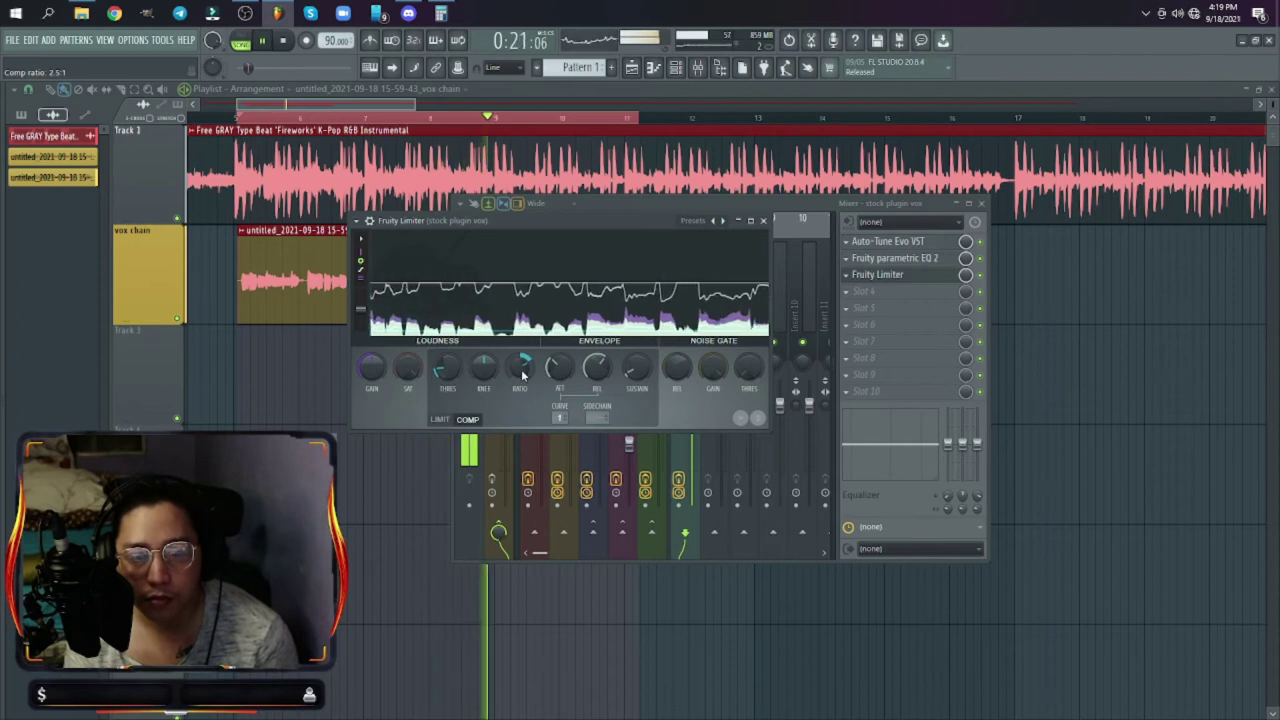
# Step: Close Fruity Limiter and replay the looped section from bar 5 to check the vocal level against the beat
pyautogui.press('space')
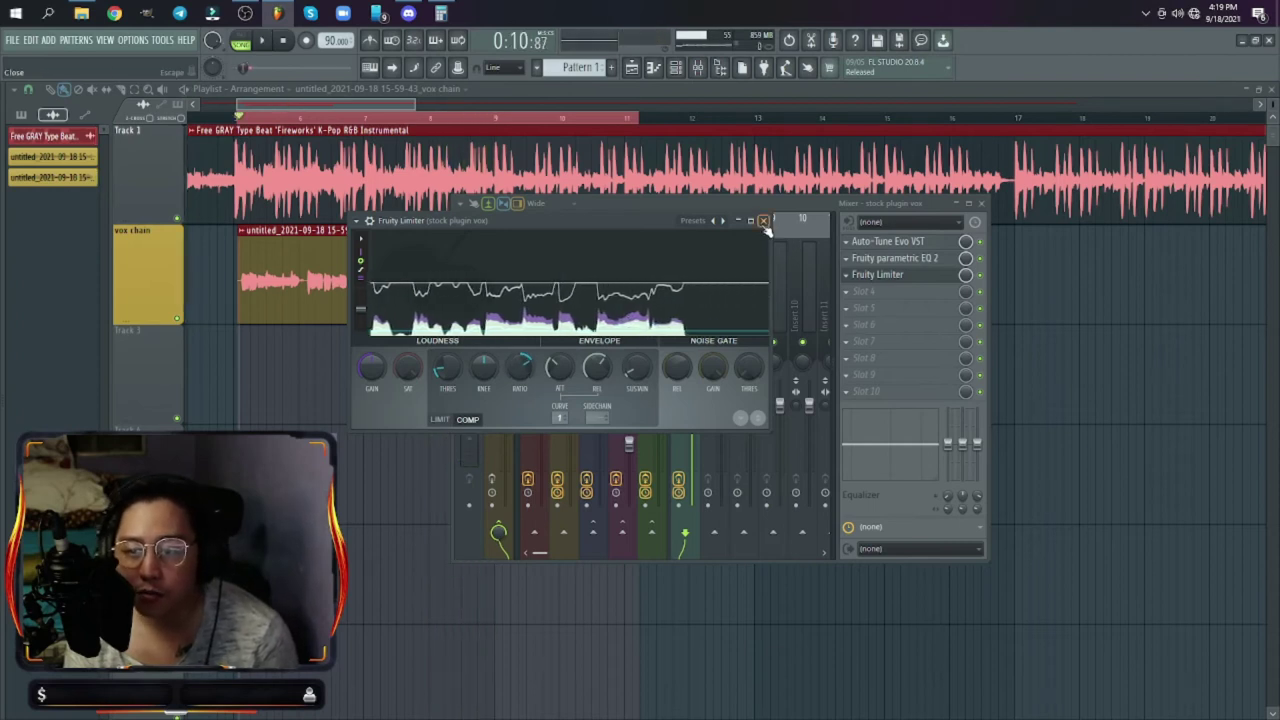
pyautogui.click(763, 221)
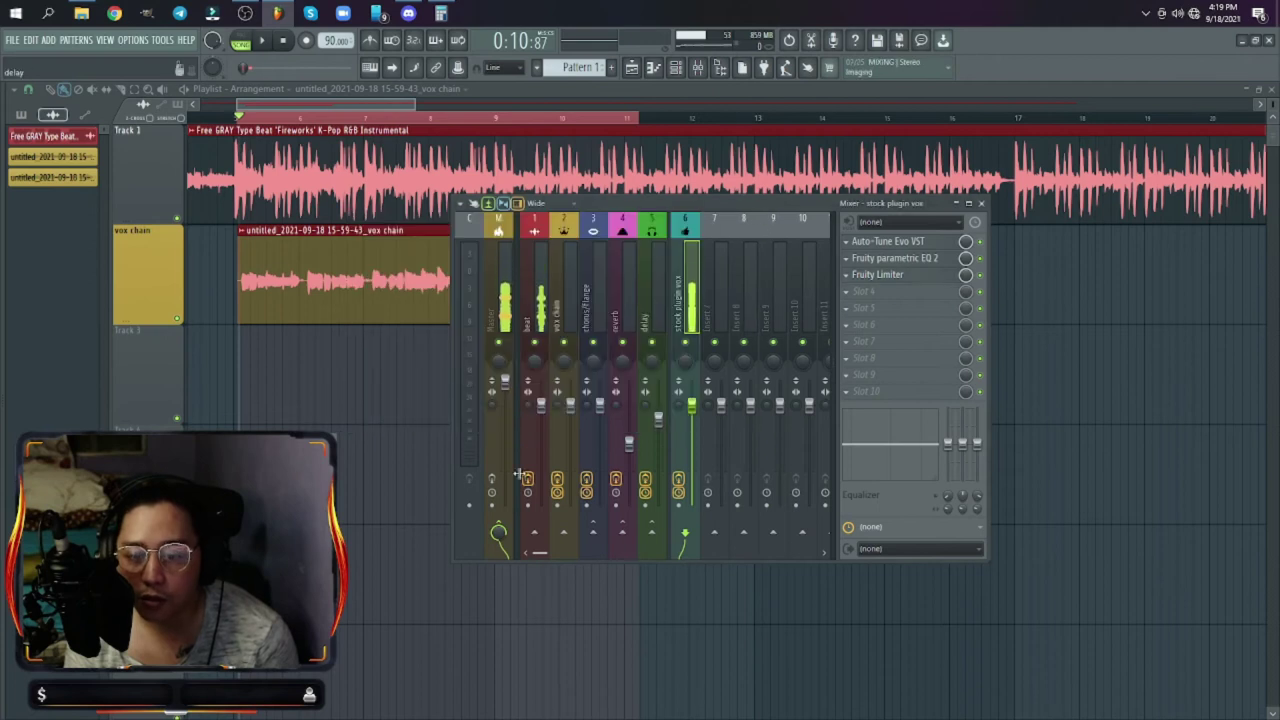
pyautogui.press('space')
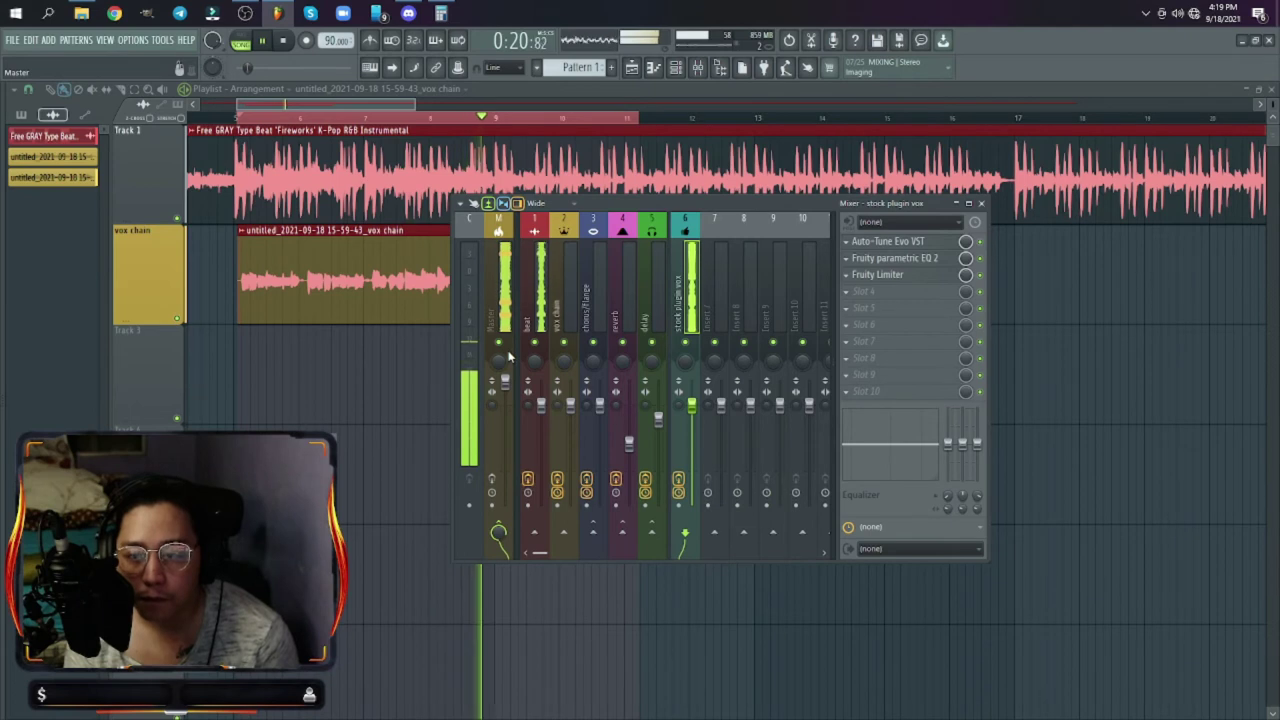
# Step: Stop playback, load Maximus into slot 4 of the stock plugin vox track and display its frequency bands
pyautogui.press('space')
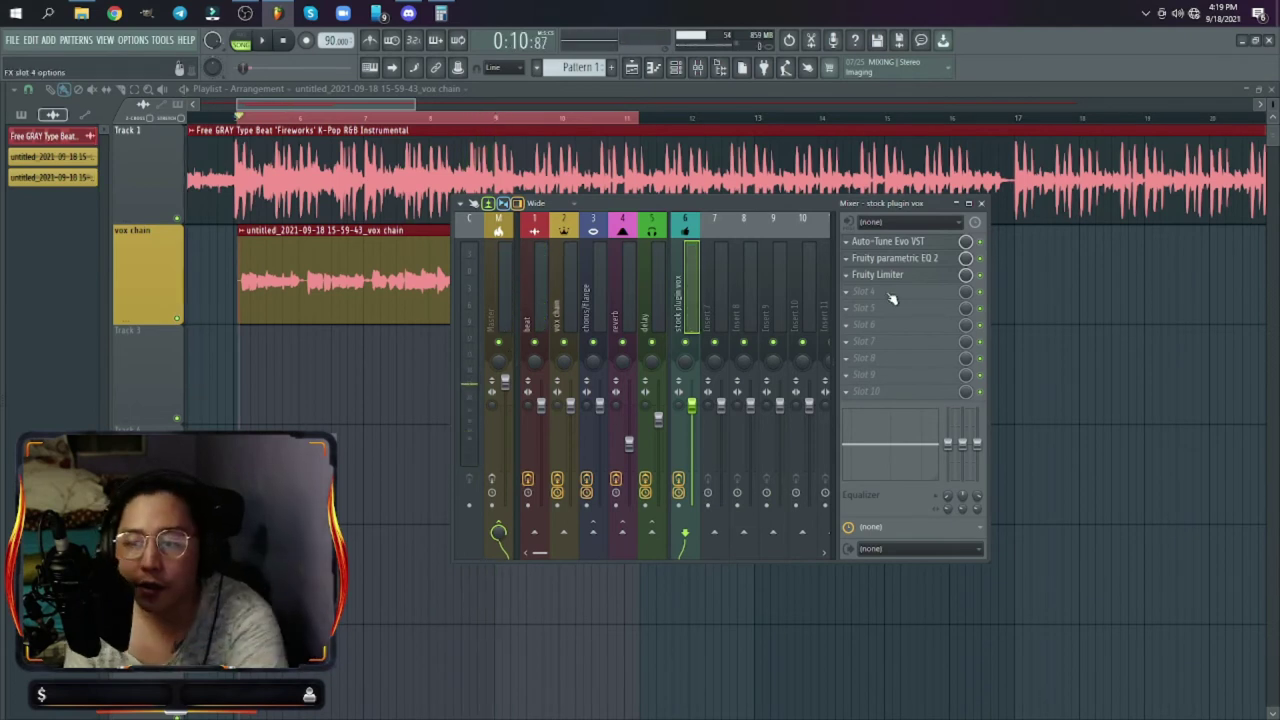
pyautogui.click(892, 298)
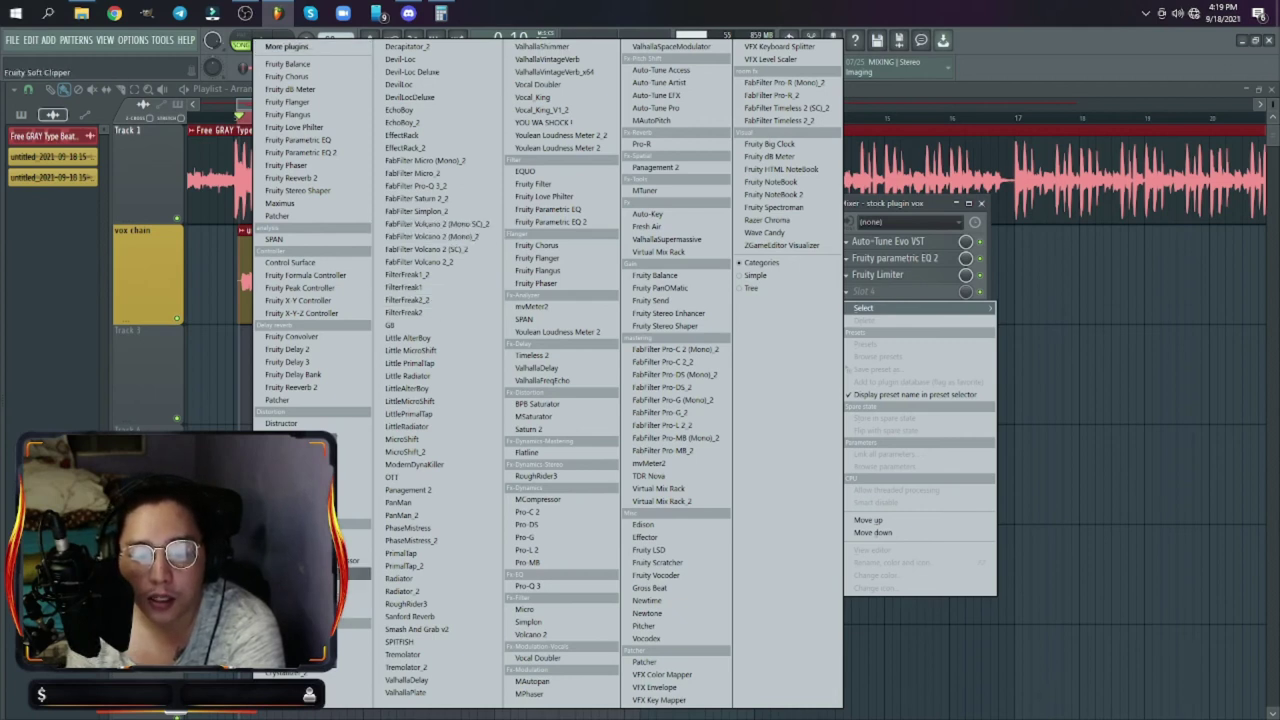
pyautogui.click(355, 586)
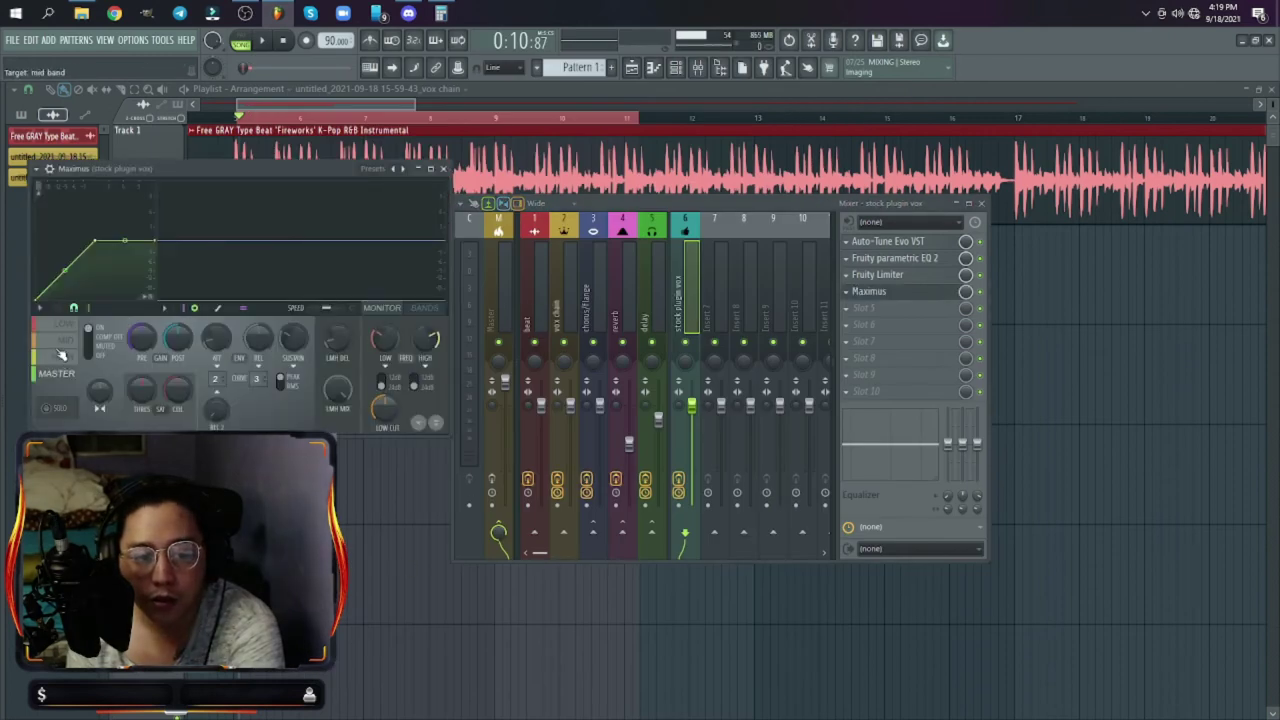
pyautogui.click(325, 268)
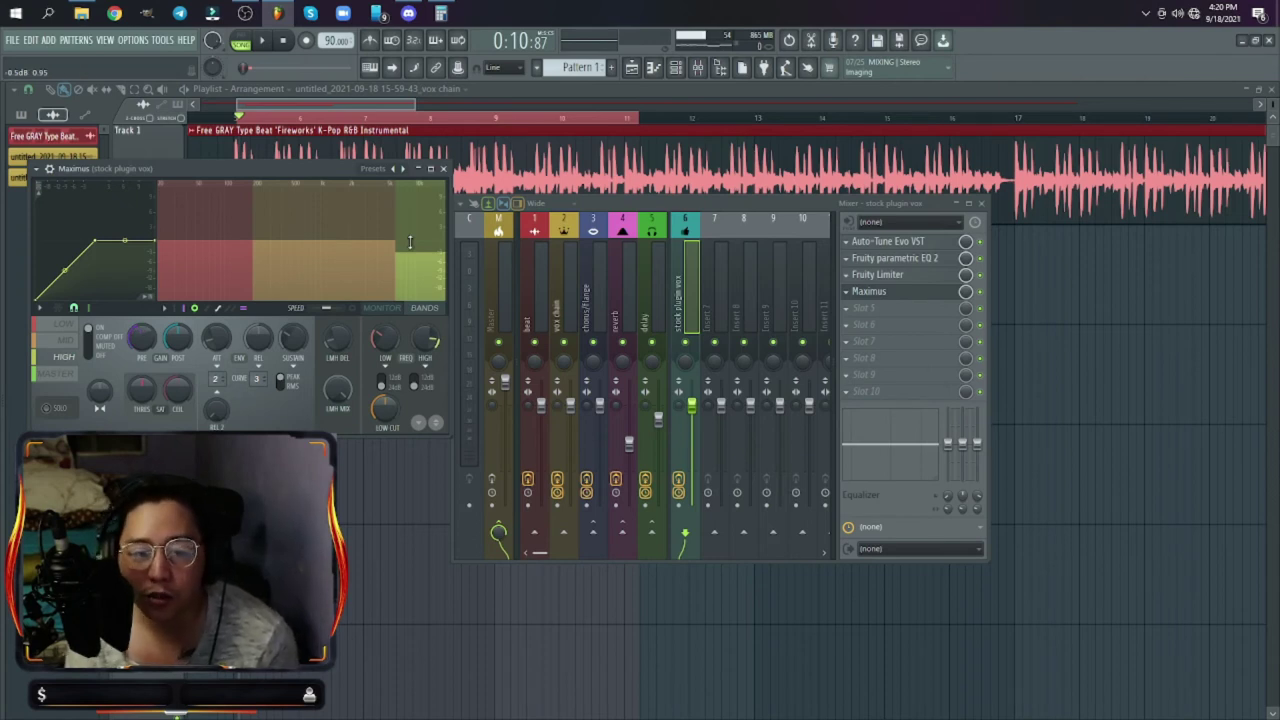
# Step: Show Maximus's detailed settings, bypass it during playback to compare the vocal, then stop and close the plugin
pyautogui.click(50, 169)
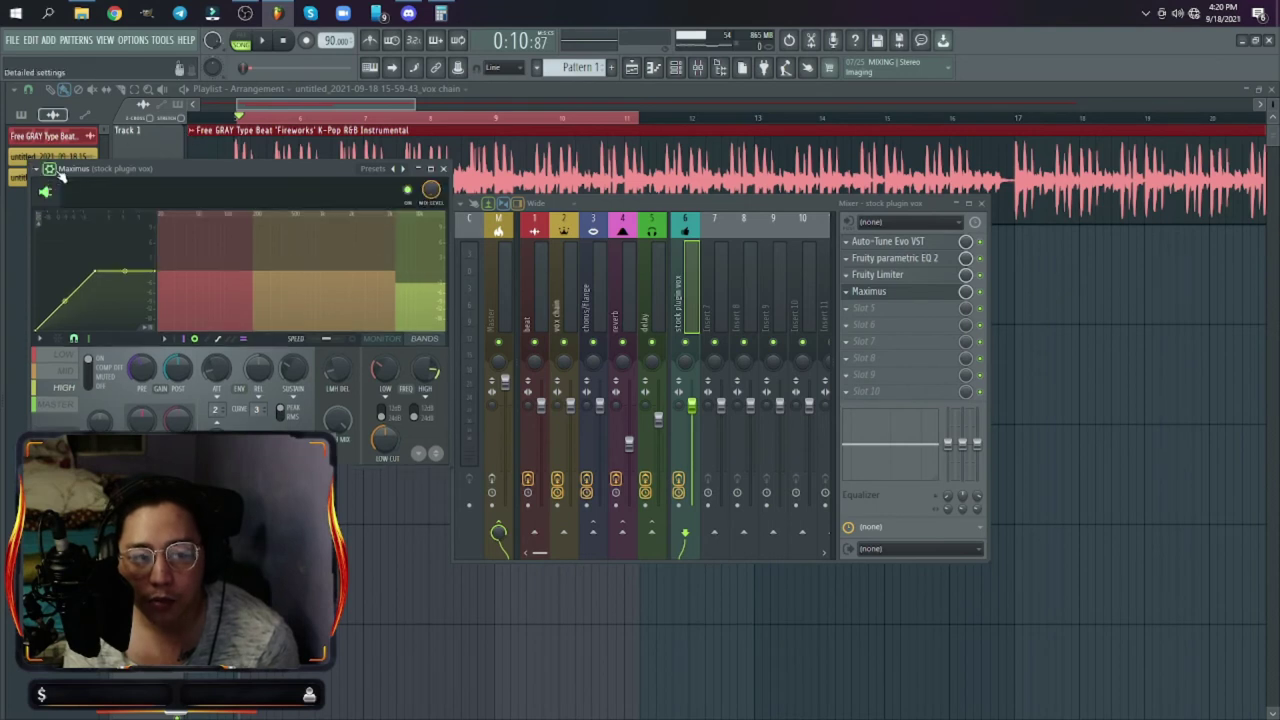
pyautogui.press('space')
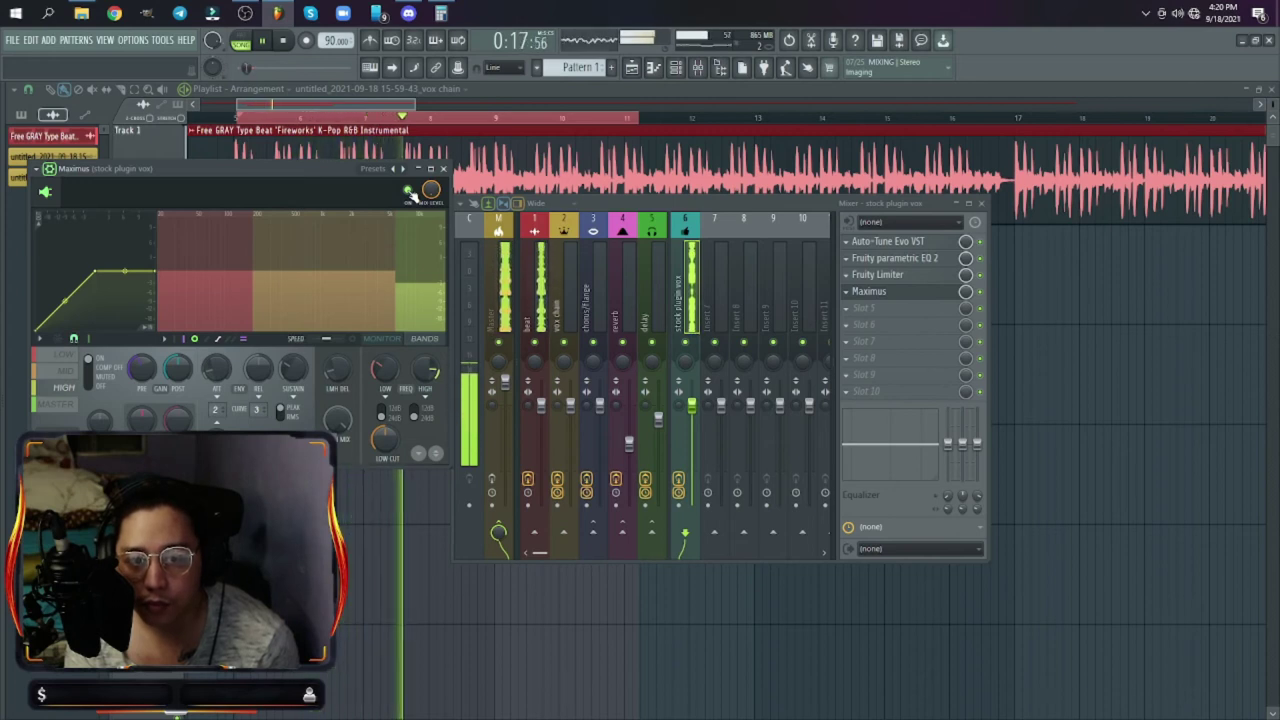
pyautogui.click(409, 191)
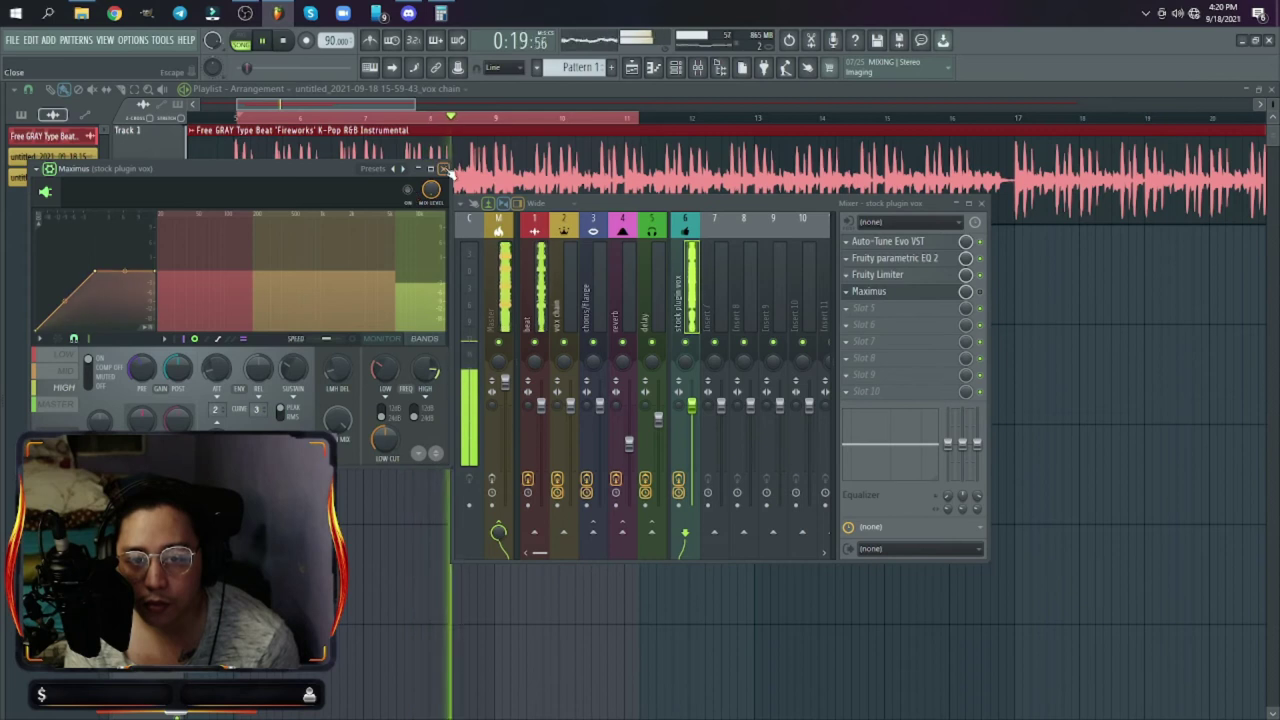
pyautogui.press('space')
pyautogui.click(444, 169)
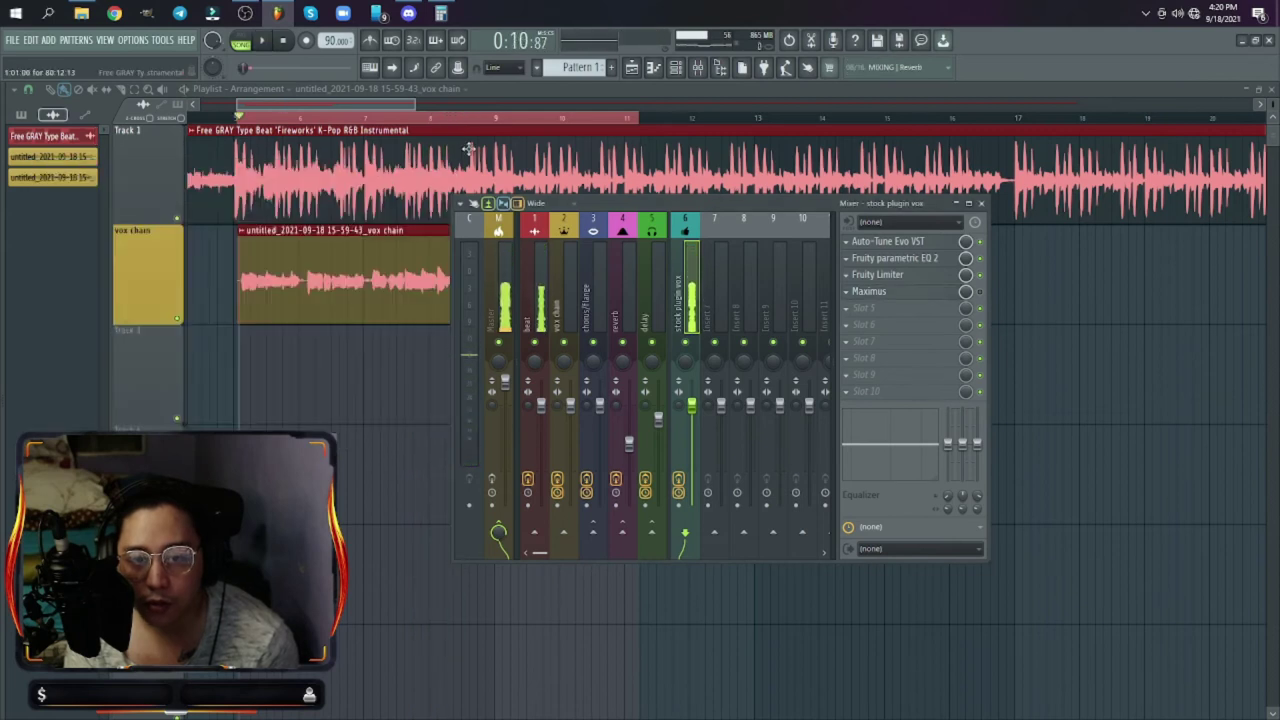
# Step: Loop a short section of the vocal just after bar 8 and play it with the mixer open
pyautogui.click(449, 119)
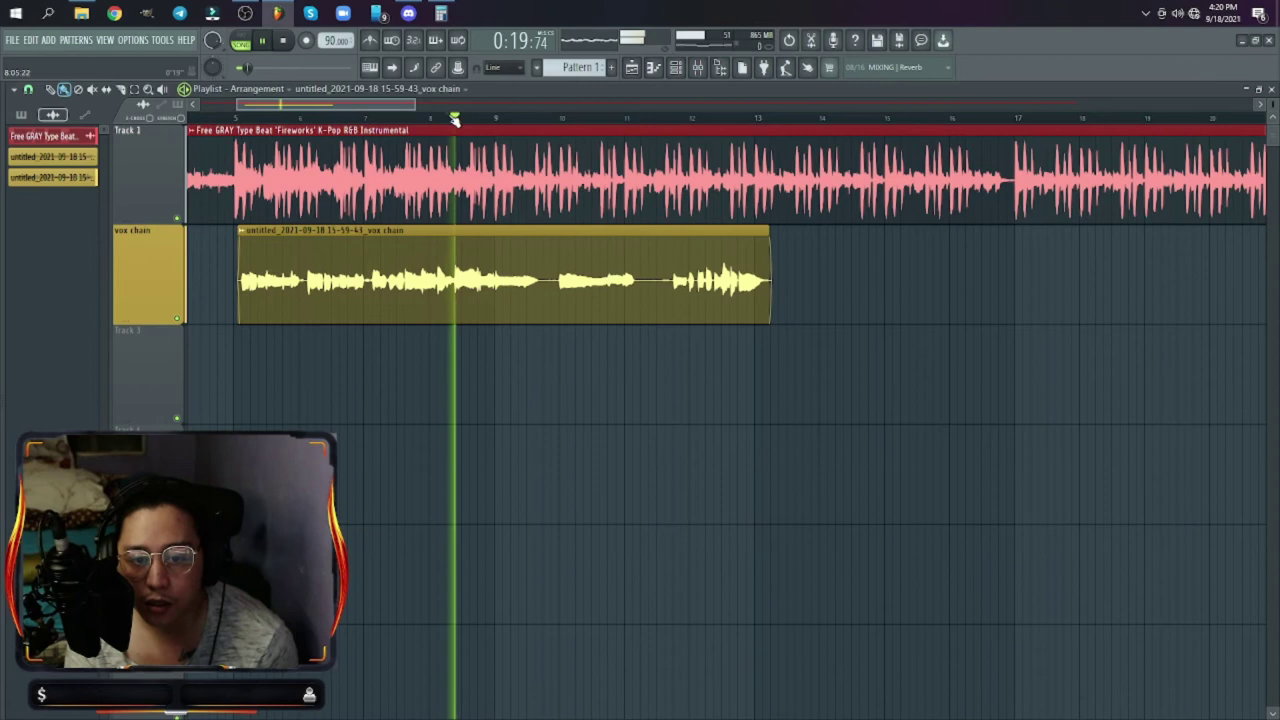
pyautogui.moveTo(452, 119); pyautogui.dragTo(467, 123)
pyautogui.press('space')
pyautogui.press('F9')
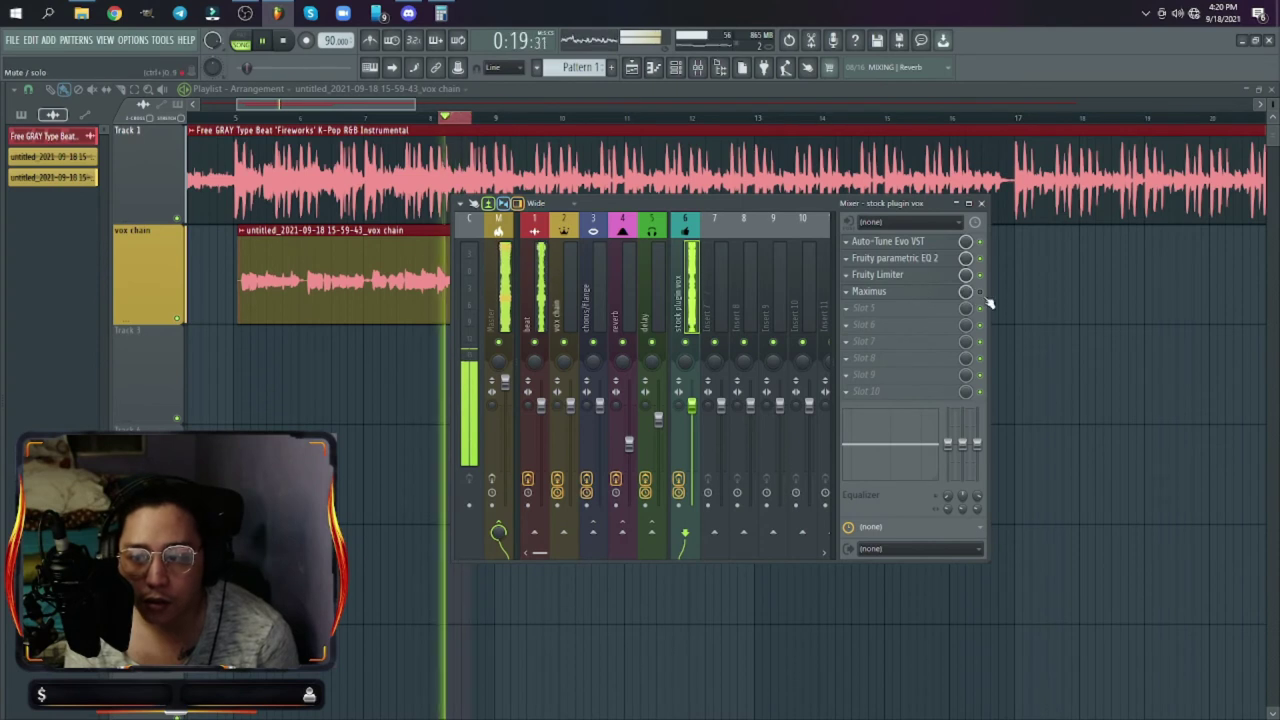
# Step: Toggle Maximus on and off over the short loop to compare, leave it enabled, then close it and stop playback
pyautogui.click(884, 291)
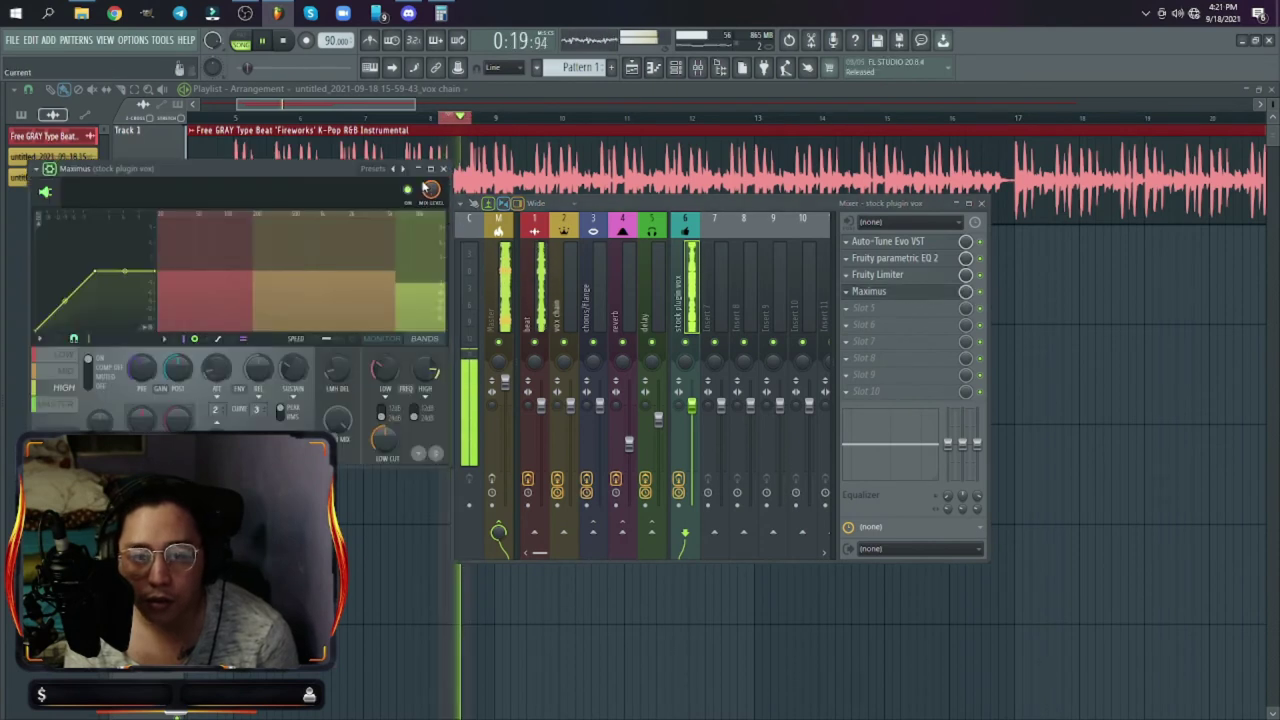
pyautogui.click(408, 190)
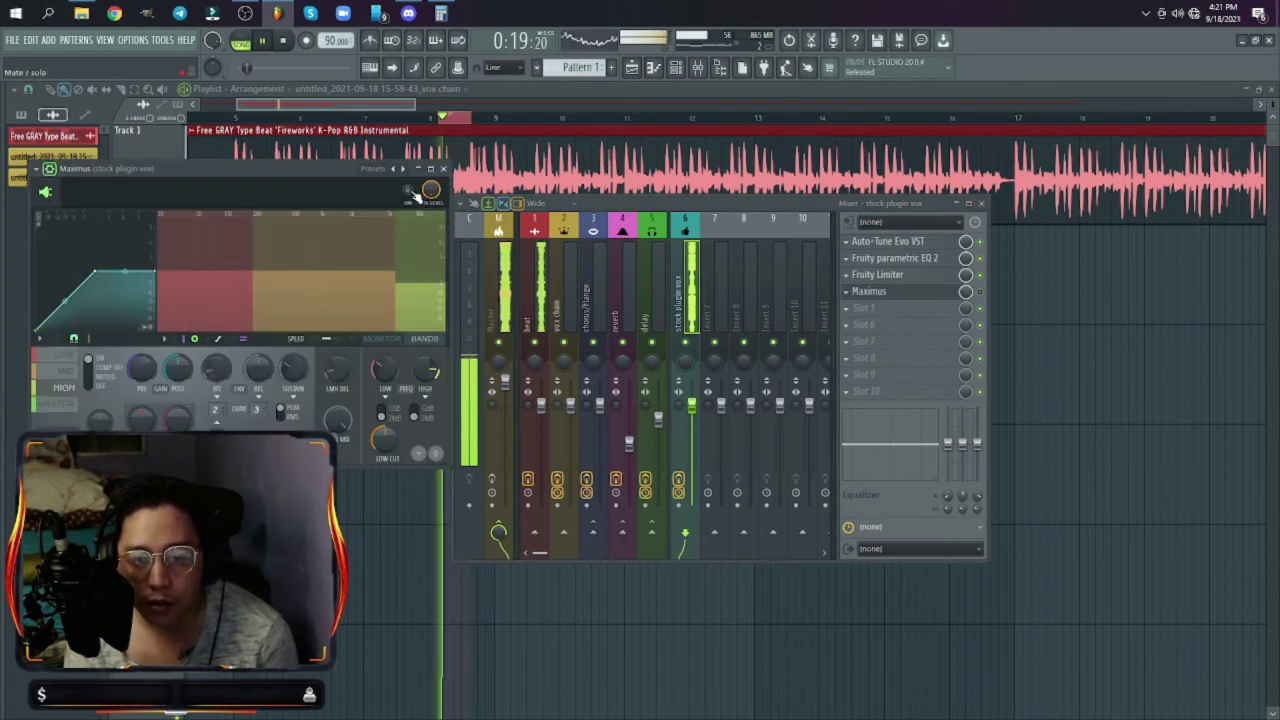
pyautogui.click(410, 190)
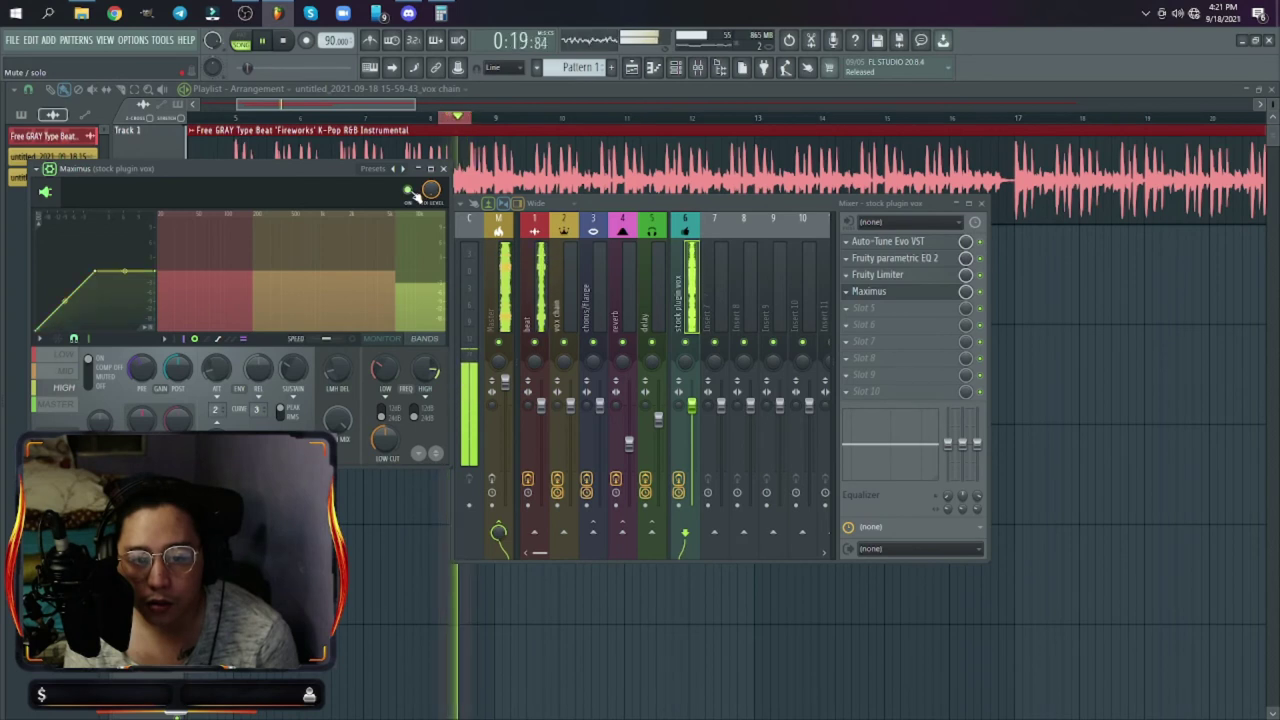
pyautogui.click(411, 191)
pyautogui.click(411, 191)
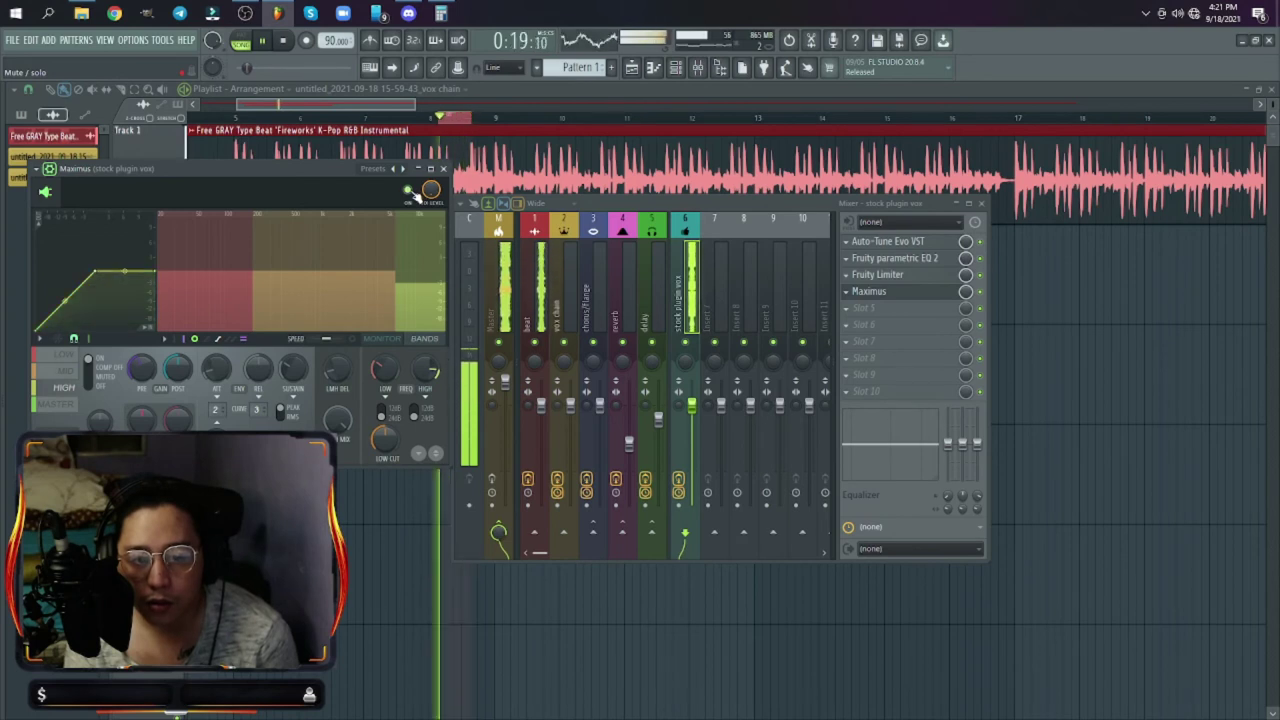
pyautogui.click(443, 168)
pyautogui.press('space')
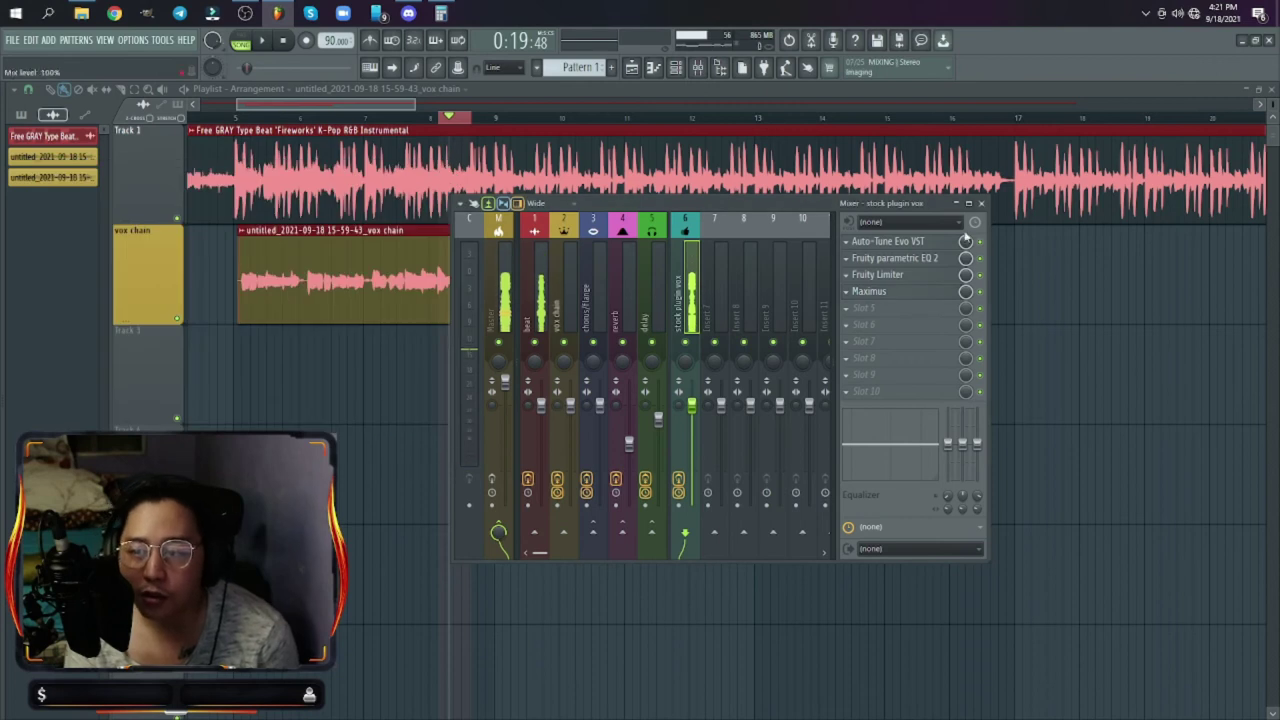
# Step: Close the mixer, clear the loop selection and place the playhead at the beginning of the vocal clip near bar 5
pyautogui.click(982, 203)
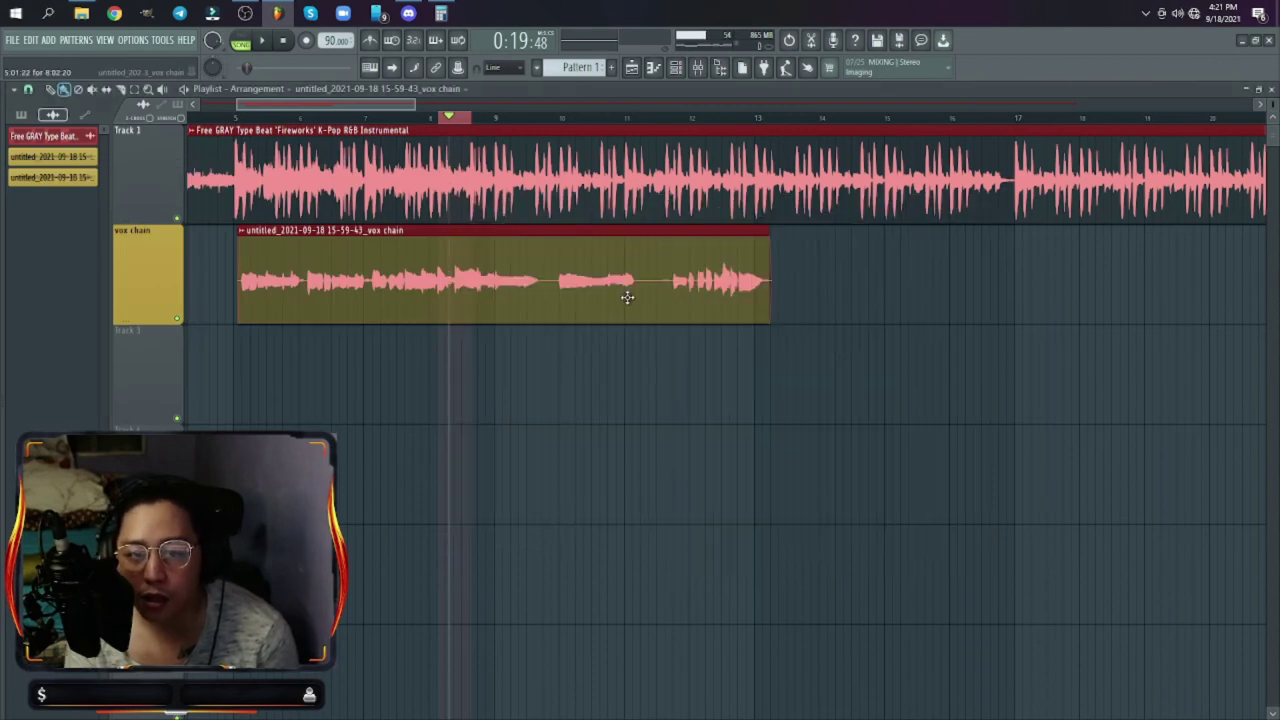
pyautogui.click(370, 118)
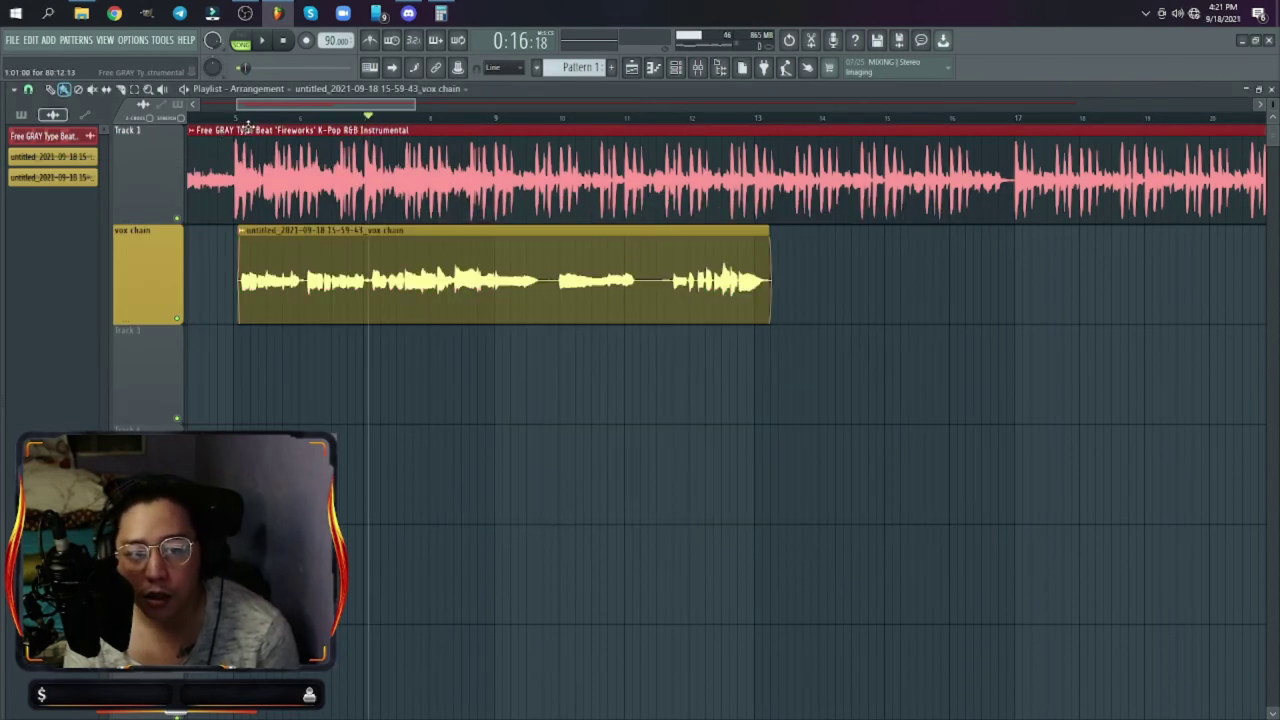
pyautogui.click(250, 119)
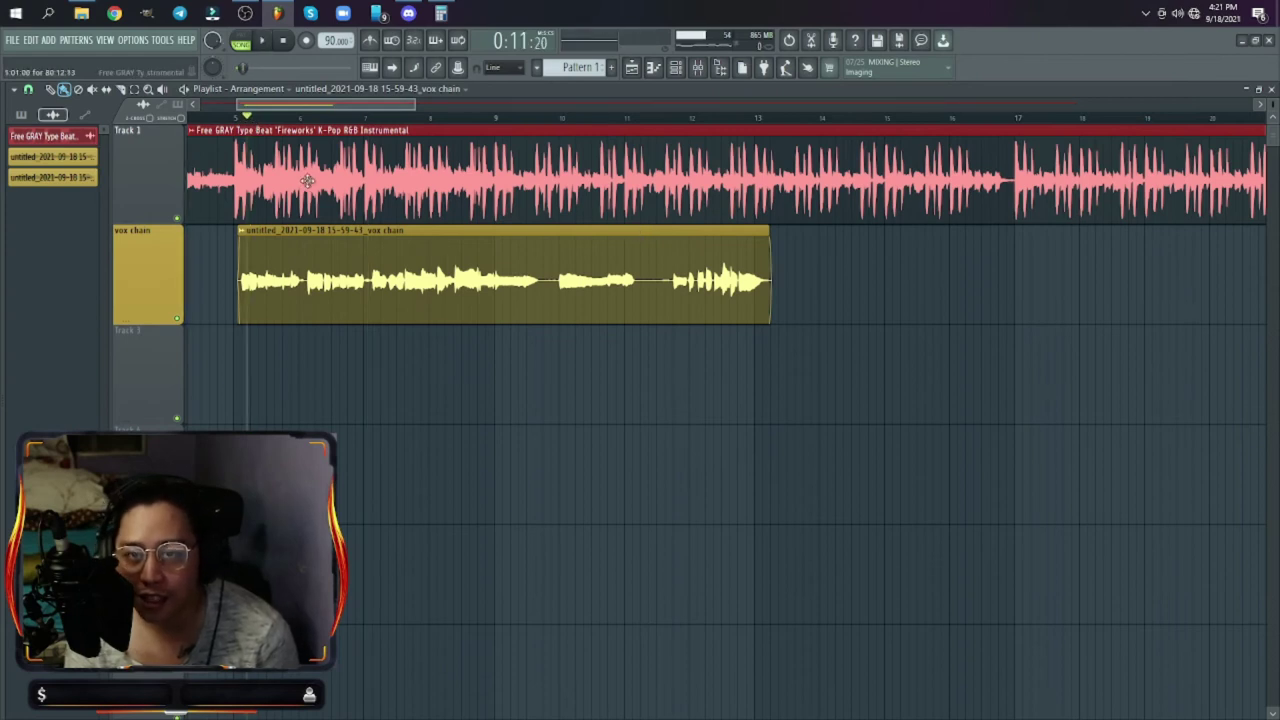
# Step: Add Soundgoodizer in slot 5 of the stock plugin vox track and move its window over the mixer
pyautogui.press('F9')
pyautogui.click(900, 310)
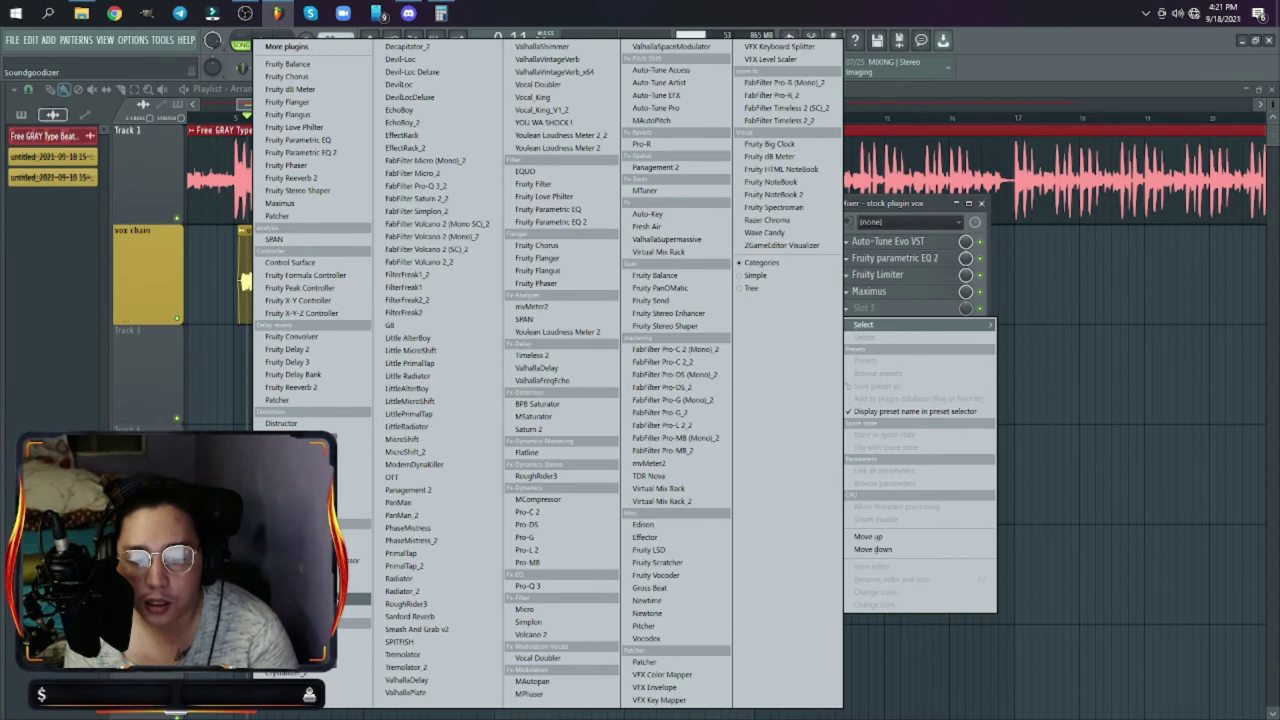
pyautogui.click(355, 599)
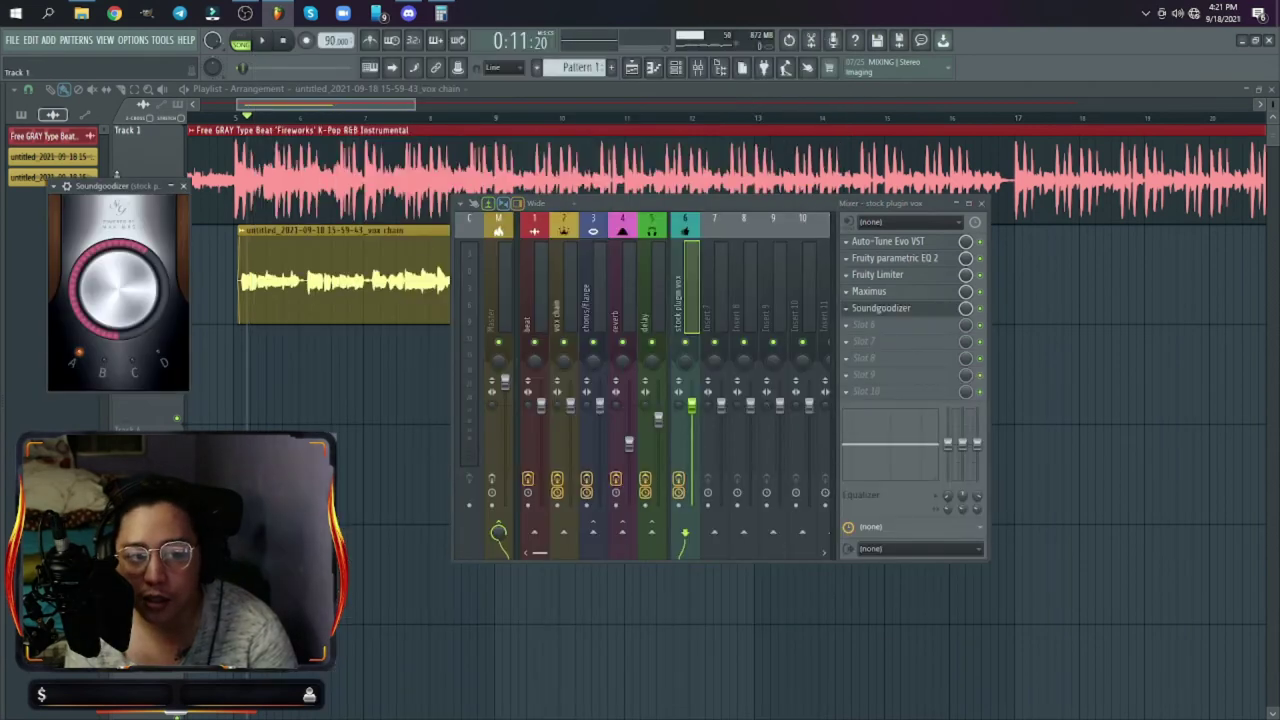
pyautogui.moveTo(110, 188); pyautogui.dragTo(557, 245)
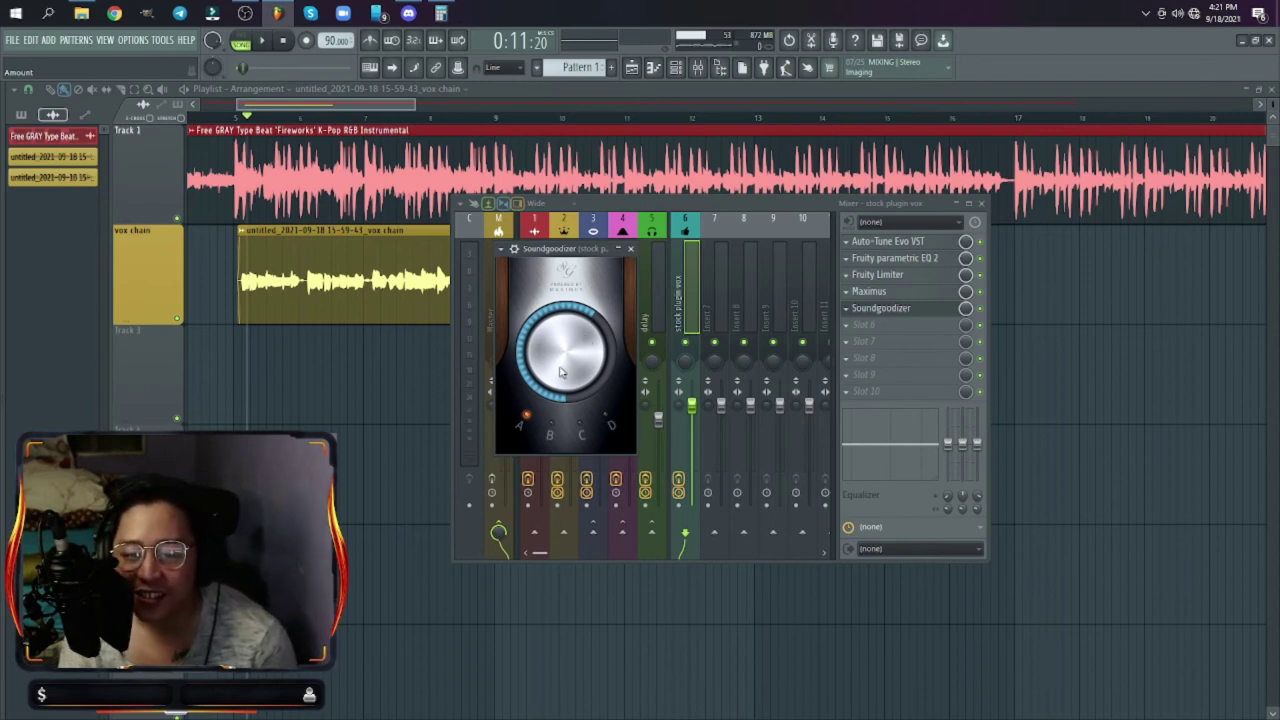
# Step: Audition the vocal through Soundgoodizer modes A, B, C and D while varying the amount
pyautogui.press('space')
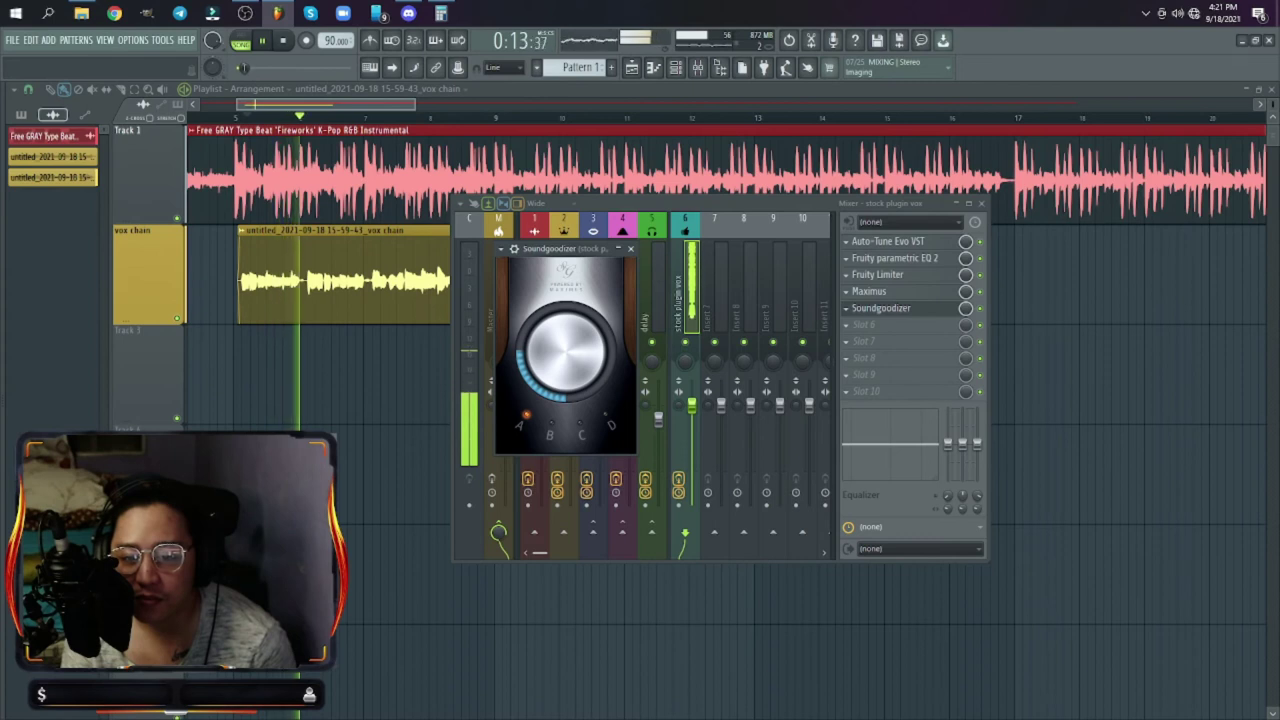
pyautogui.click(552, 426)
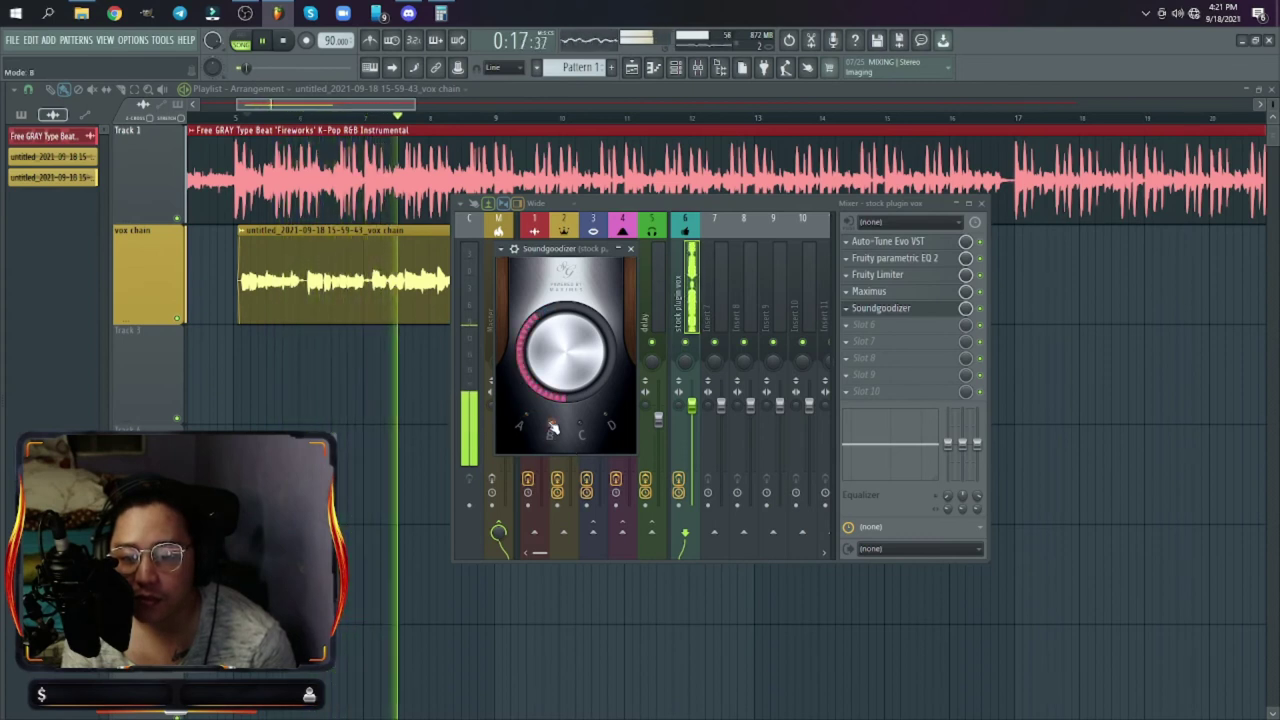
pyautogui.click(584, 428)
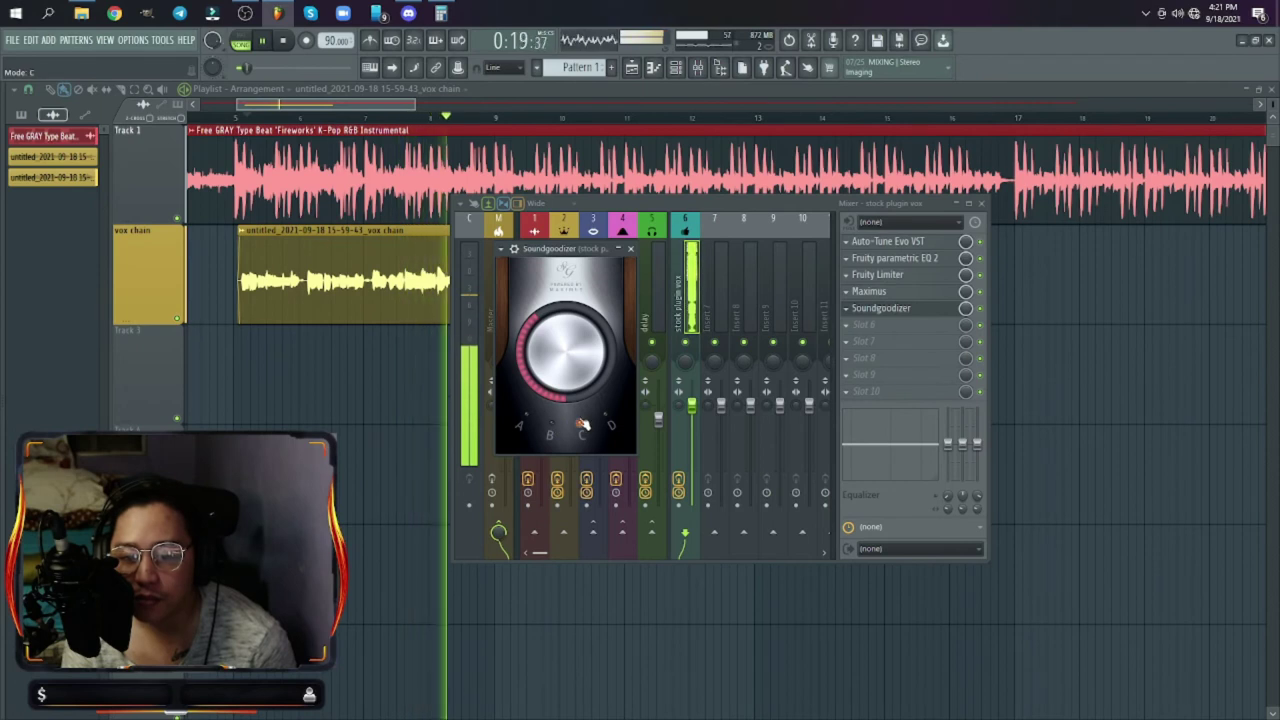
pyautogui.click(611, 422)
pyautogui.moveTo(567, 355); pyautogui.dragTo(567, 328)
pyautogui.press('space')
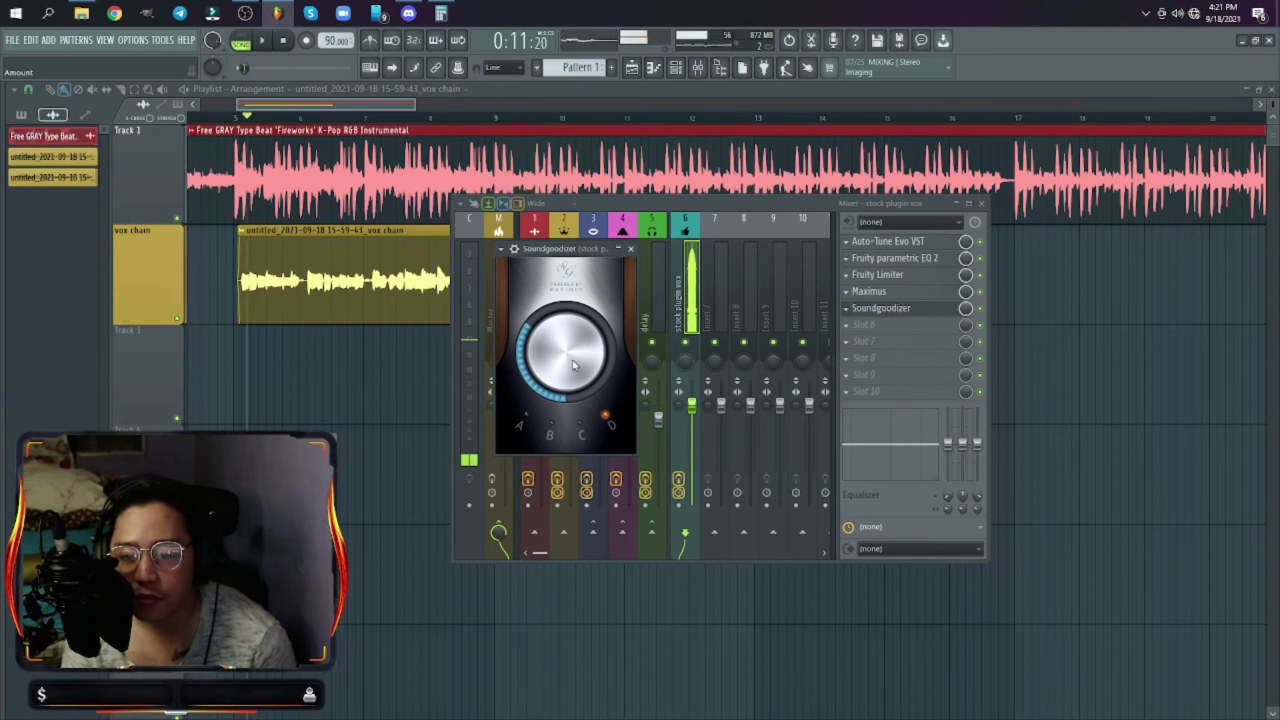
pyautogui.press('space')
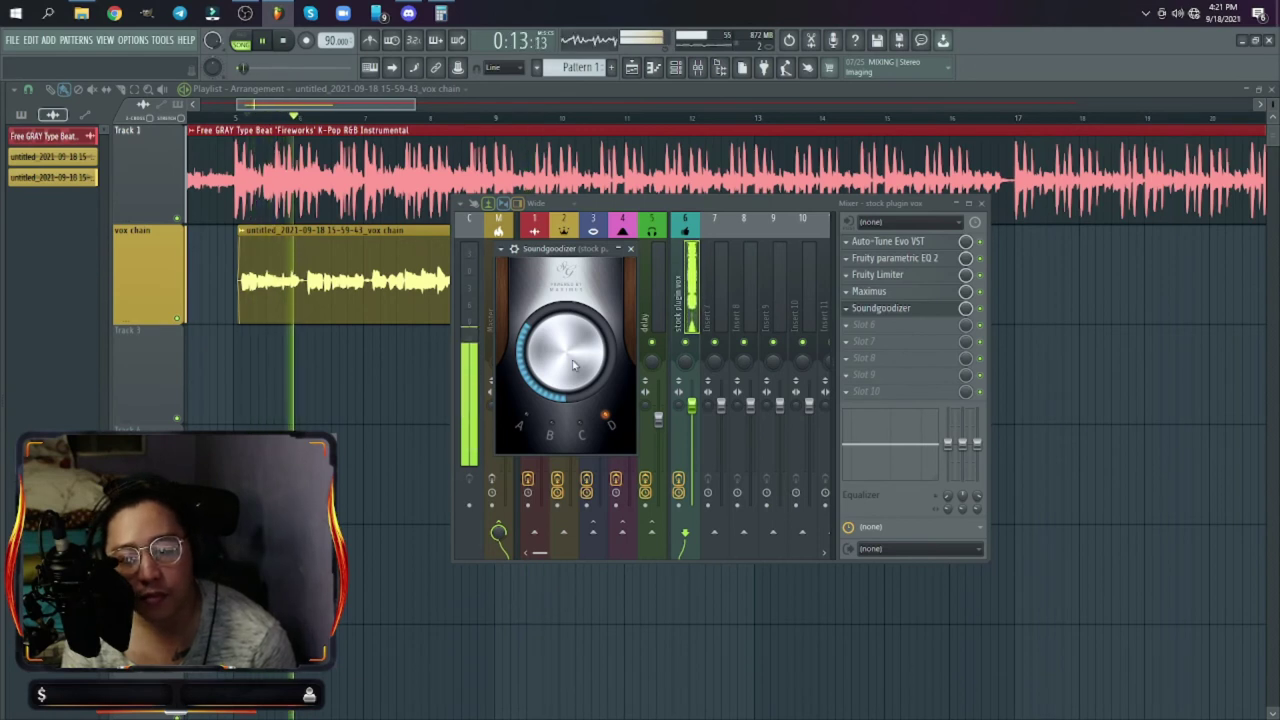
pyautogui.press('space')
# Step: Try Soundgoodizer modes A and B with a higher amount, replaying the vocal from the same point
pyautogui.click(527, 420)
pyautogui.press('space')
pyautogui.moveTo(565, 356); pyautogui.dragTo(565, 340)
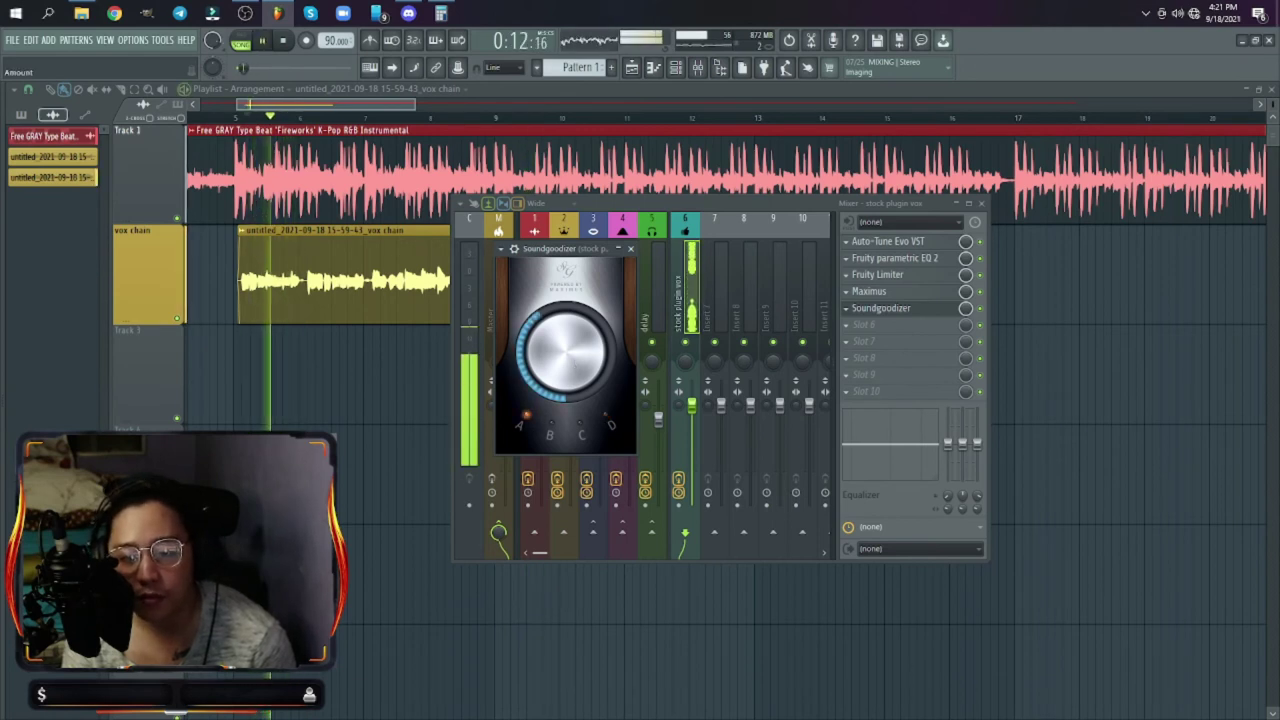
pyautogui.press('space')
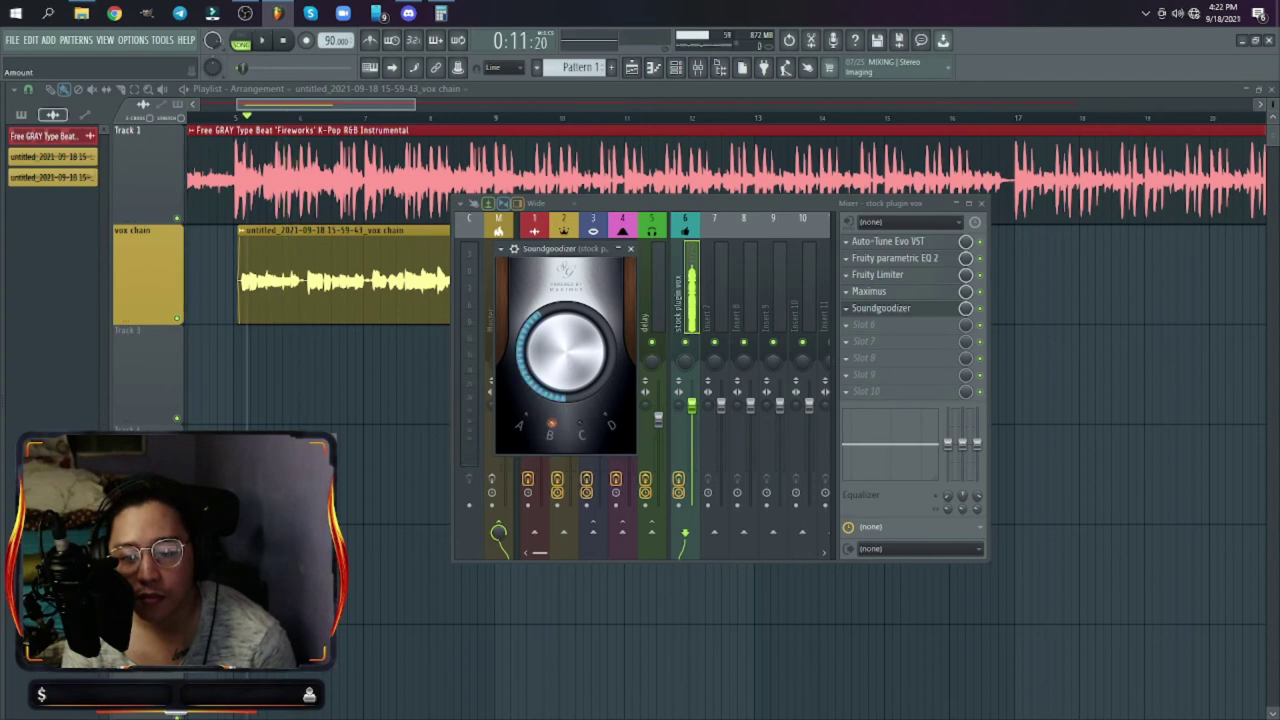
pyautogui.press('space')
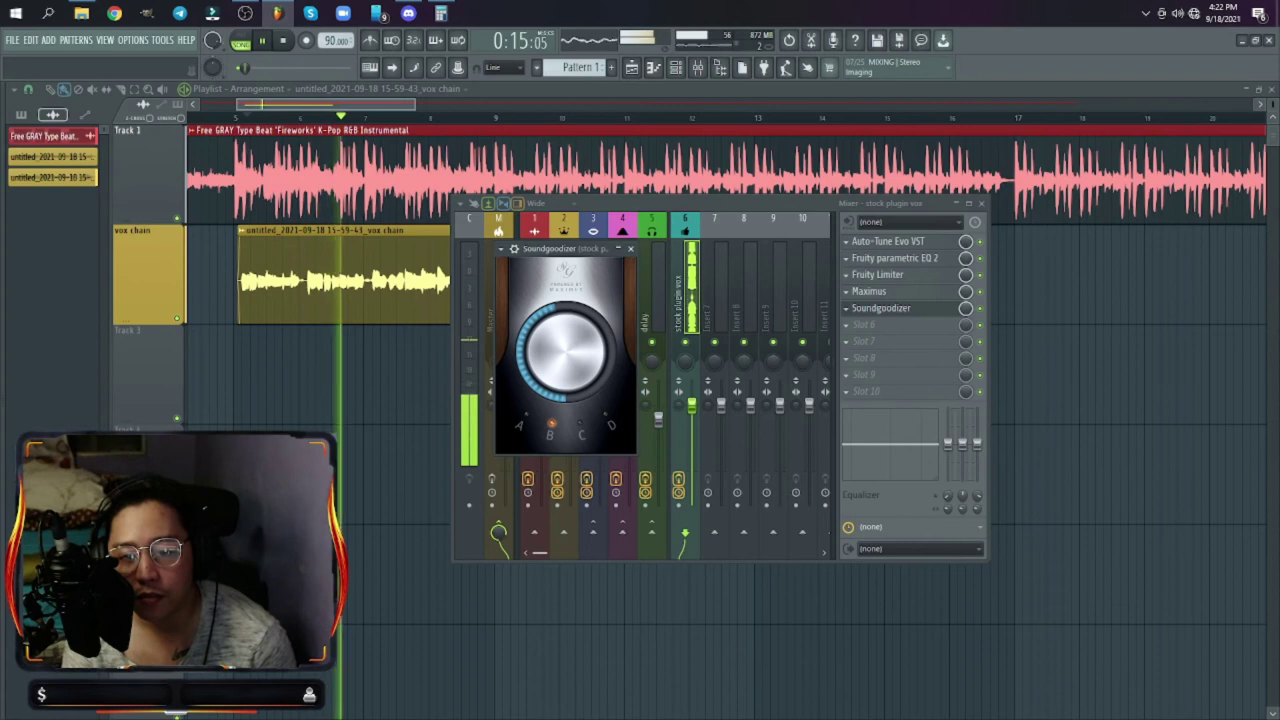
# Step: Set Soundgoodizer to mode C, reduce the amount to a low level during playback, then stop and close it
pyautogui.click(580, 424)
pyautogui.moveTo(580, 384); pyautogui.dragTo(580, 430)
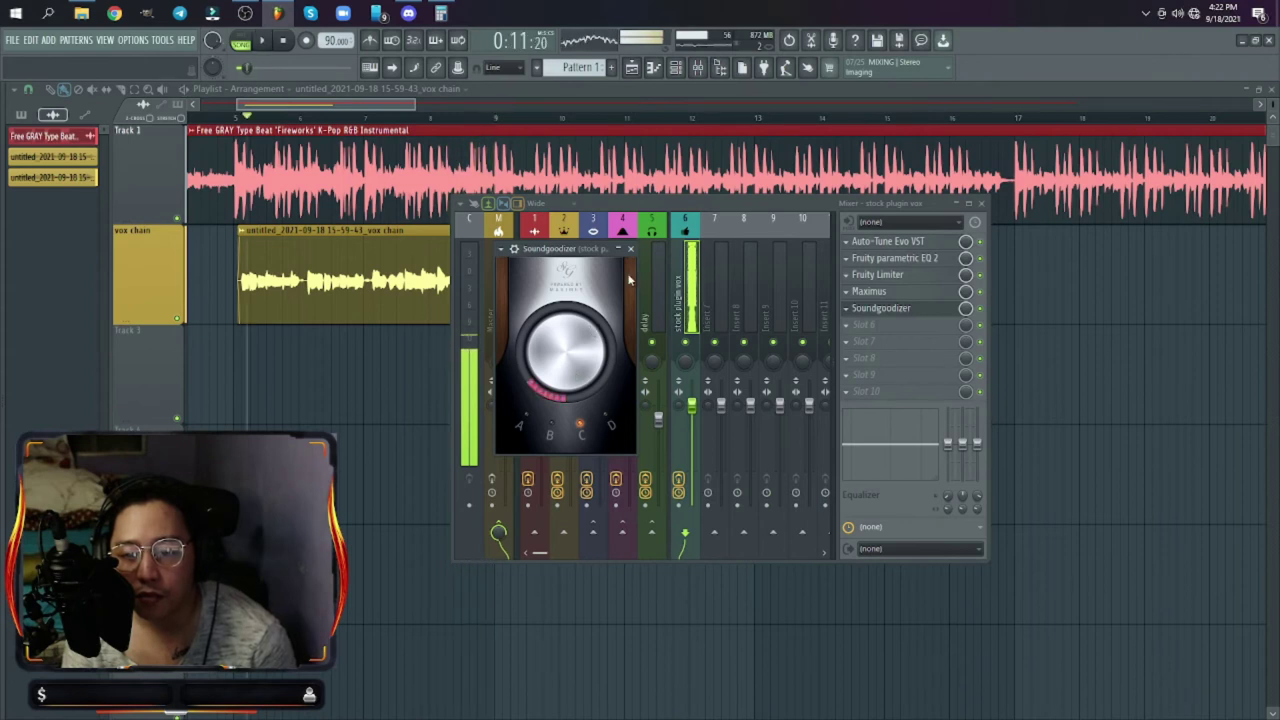
pyautogui.press('space')
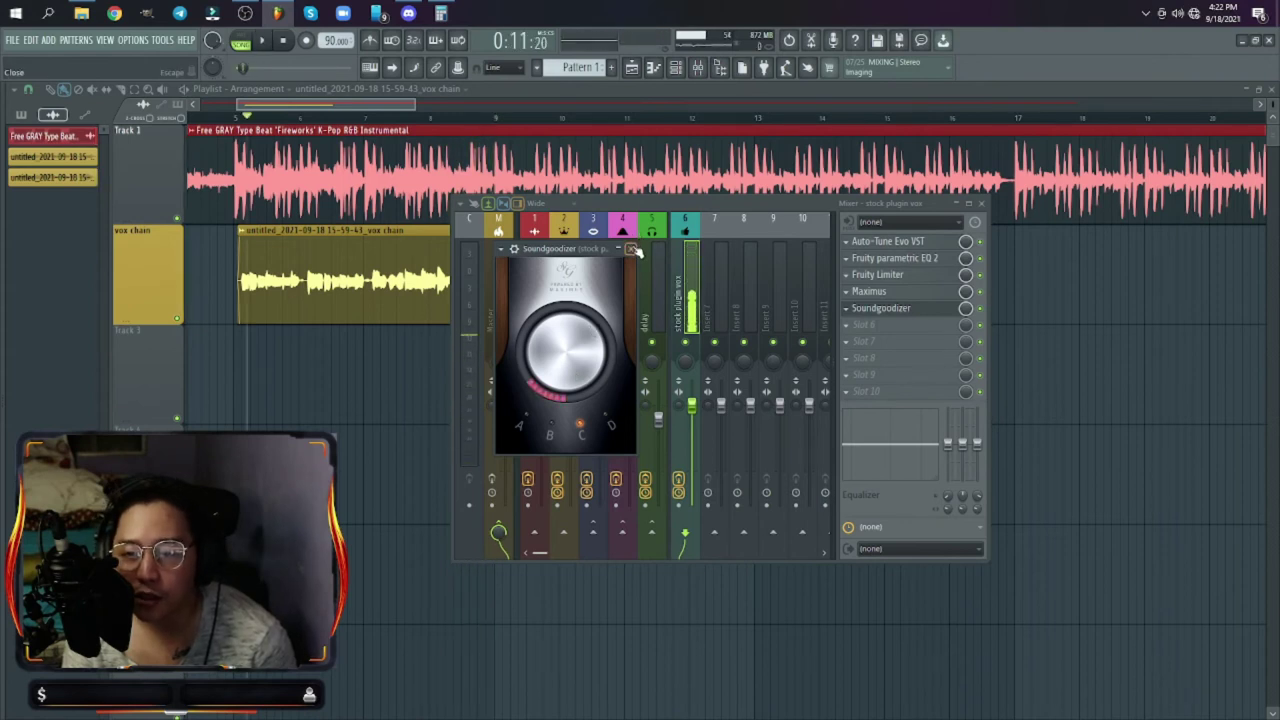
pyautogui.click(630, 249)
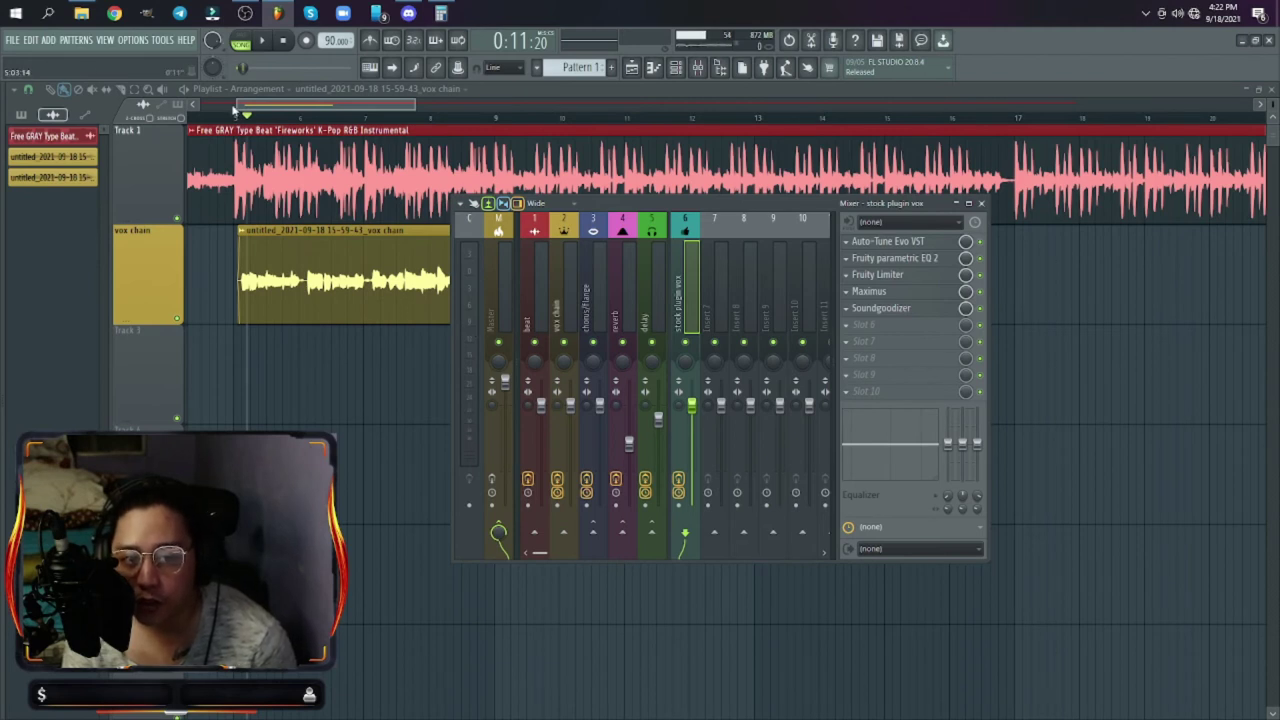
# Step: Replay the vocal against the beat, then reopen Soundgoodizer and raise its amount slightly during another playback
pyautogui.press('space')
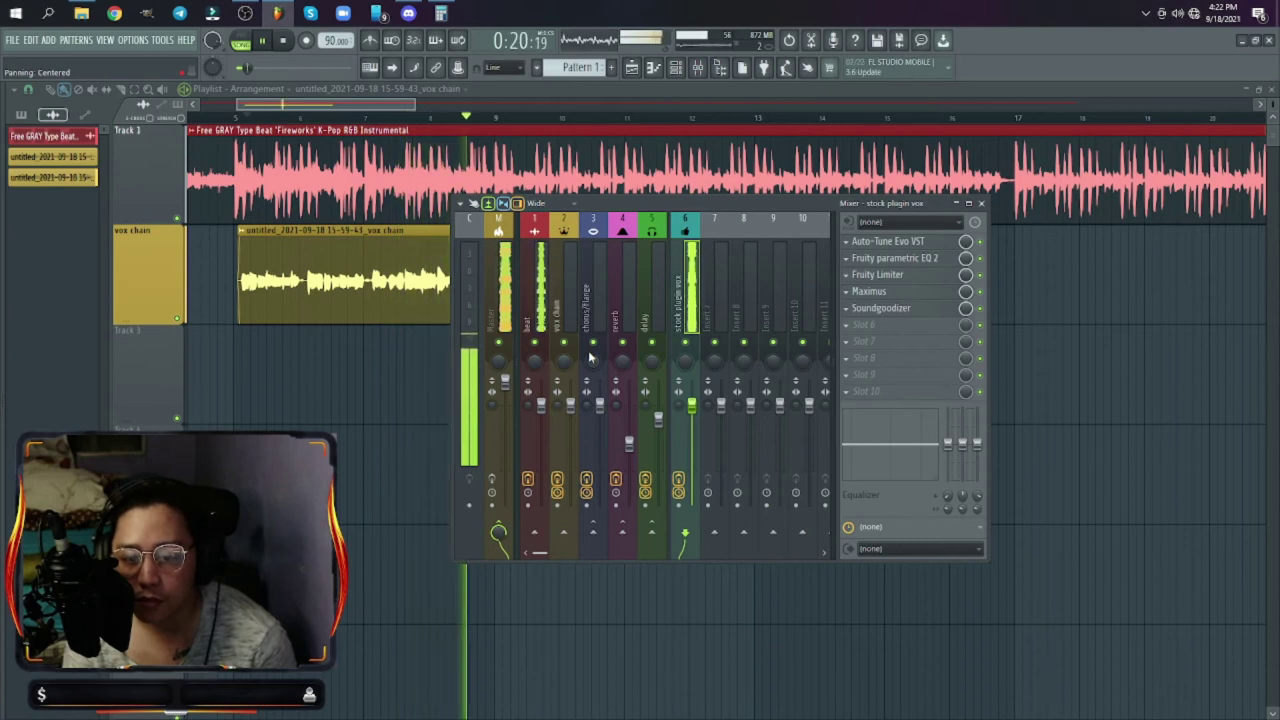
pyautogui.press('space')
pyautogui.click(880, 308)
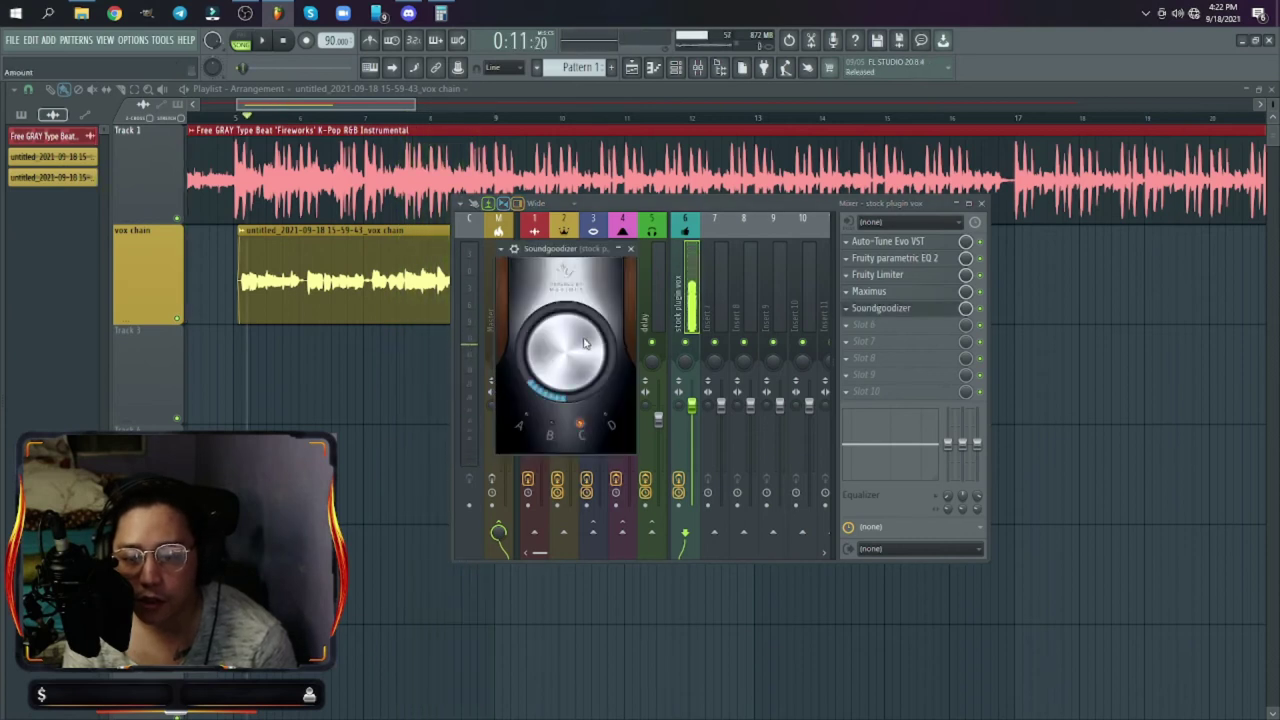
pyautogui.press('space')
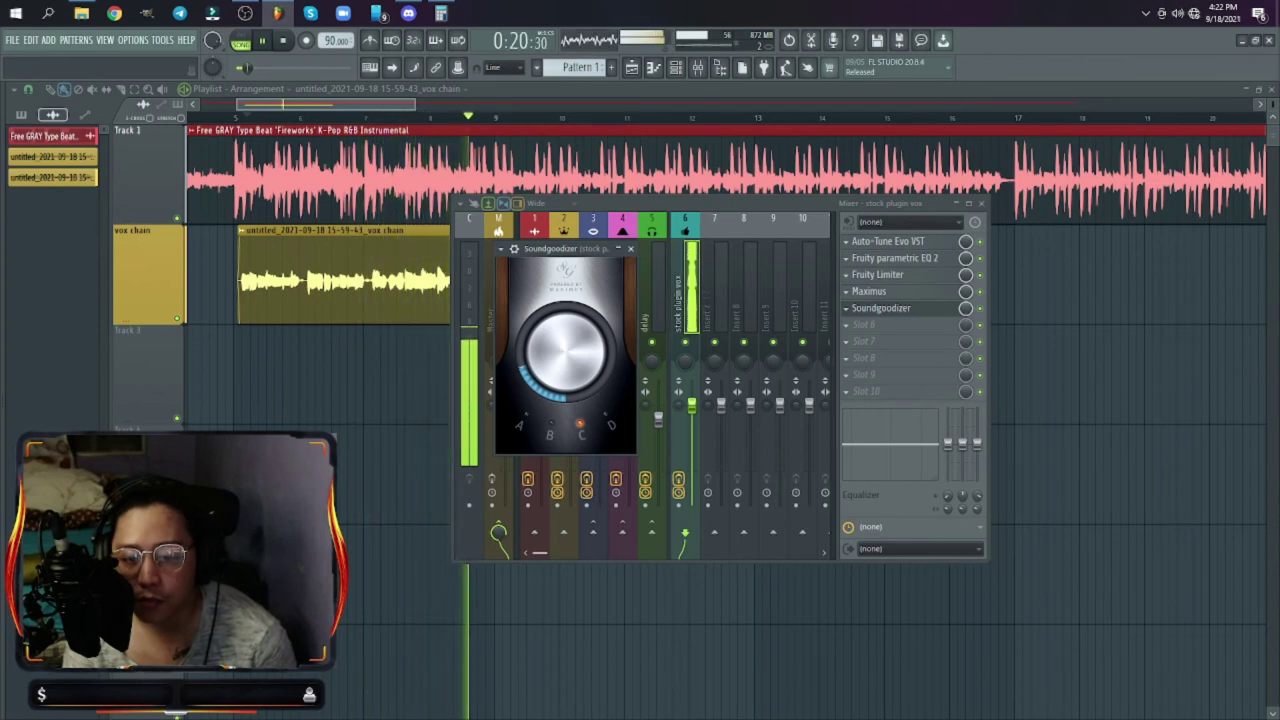
# Step: Stop playback, close Soundgoodizer and load a second Fruity Parametric EQ 2 after it on the stock plugin vox track
pyautogui.press('space')
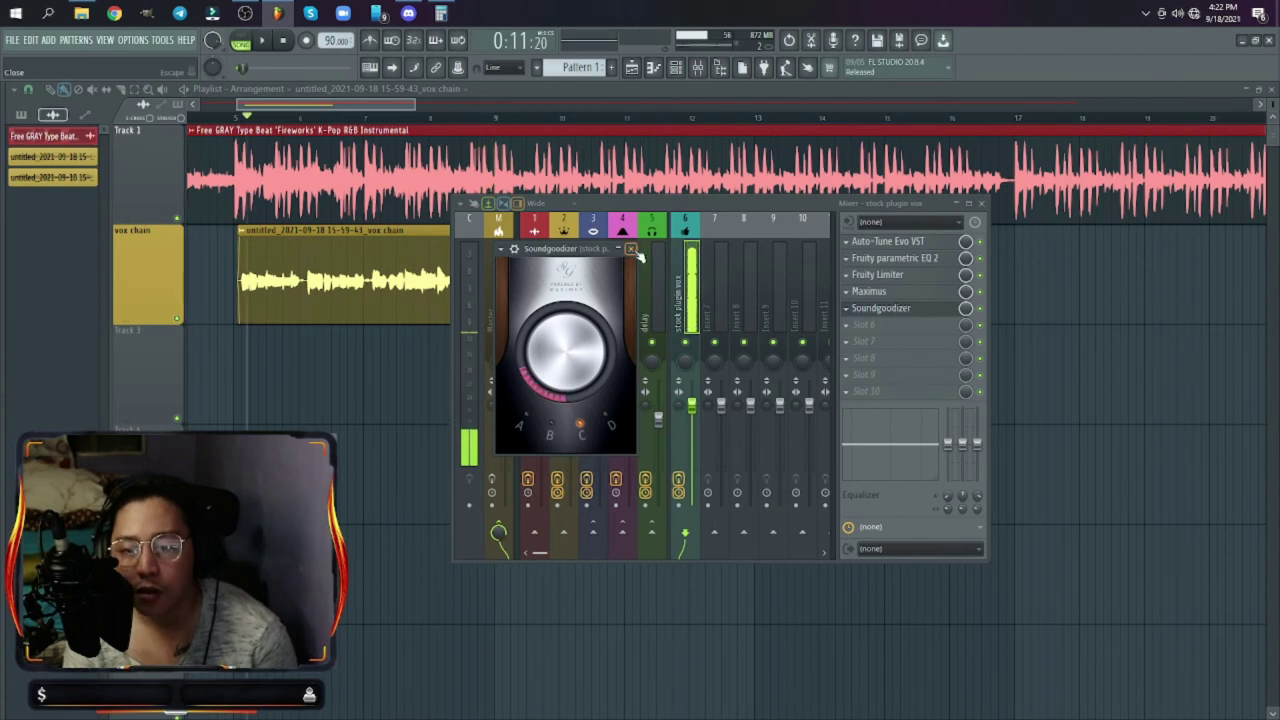
pyautogui.click(630, 248)
pyautogui.click(894, 324)
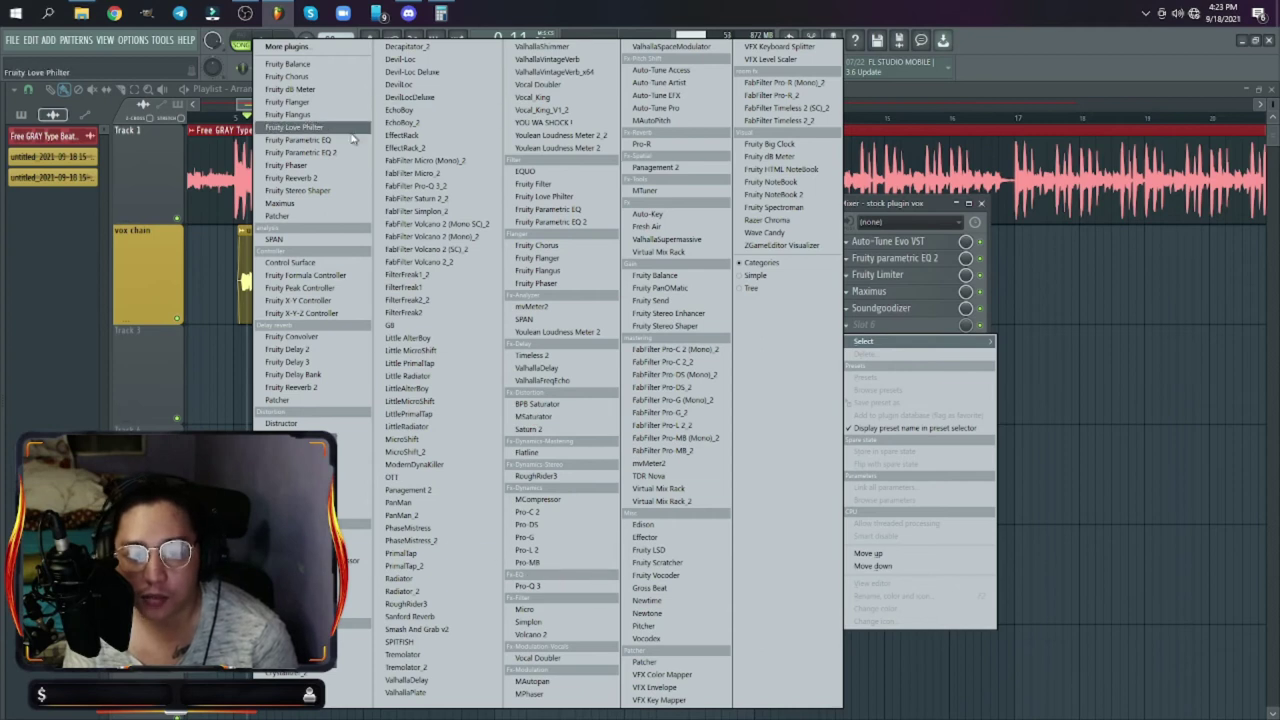
pyautogui.click(345, 152)
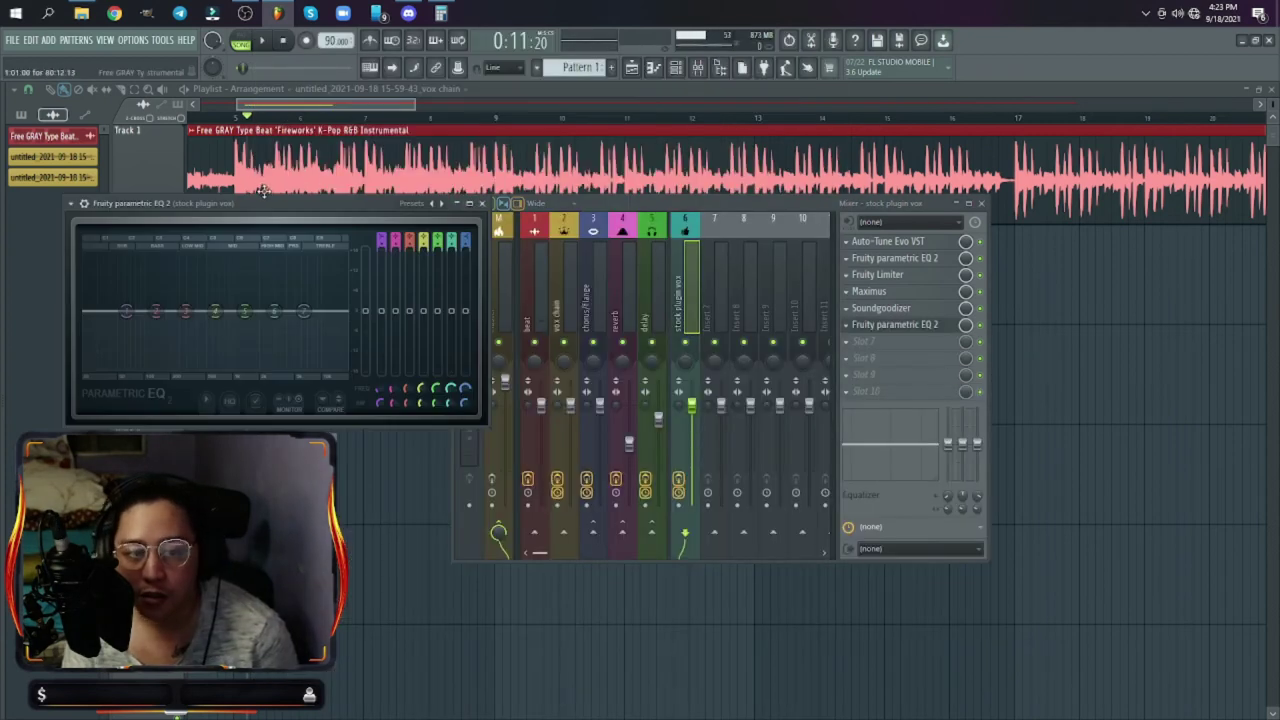
# Step: Move the new EQ aside and loop the playlist from about bar 5 to bar 11 for auditioning the vocal
pyautogui.moveTo(262, 203); pyautogui.dragTo(566, 211)
pyautogui.press('space')
pyautogui.moveTo(517, 320)
pyautogui.mouseDown()
pyautogui.moveTo(514, 272)
pyautogui.moveTo(524, 319)
pyautogui.mouseUp()
pyautogui.moveTo(480, 209); pyautogui.dragTo(643, 320)
pyautogui.moveTo(667, 205); pyautogui.dragTo(912, 269)
pyautogui.press('space')
pyautogui.moveTo(640, 320); pyautogui.dragTo(560, 289)
pyautogui.moveTo(244, 120); pyautogui.dragTo(635, 119)
pyautogui.press('space')
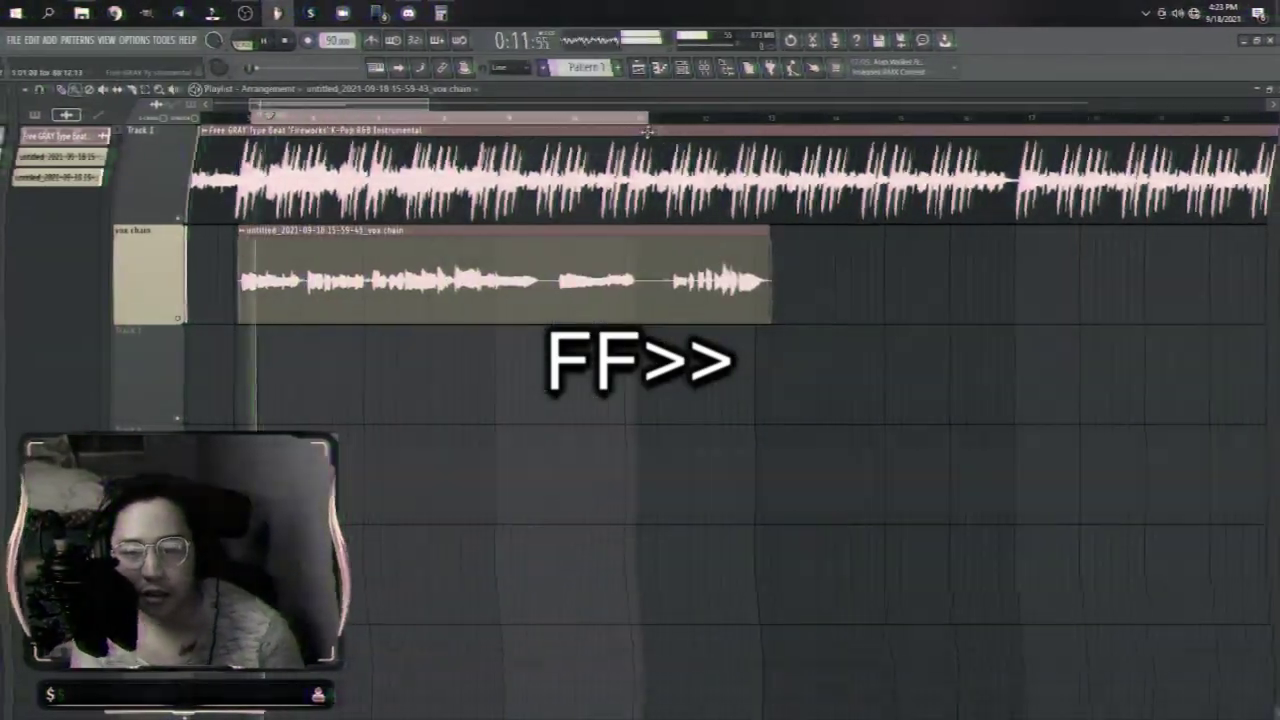
# Step: Sweep a narrow boosted band through the second Fruity Parametric EQ 2 during playback, leave slight mid-range cuts, and close it
pyautogui.press('F9')
pyautogui.moveTo(1000, 267); pyautogui.dragTo(790, 227)
pyautogui.click(920, 348)
pyautogui.moveTo(660, 289); pyautogui.dragTo(620, 219)
pyautogui.moveTo(555, 327); pyautogui.dragTo(553, 272)
pyautogui.scroll(-5, 553, 272)
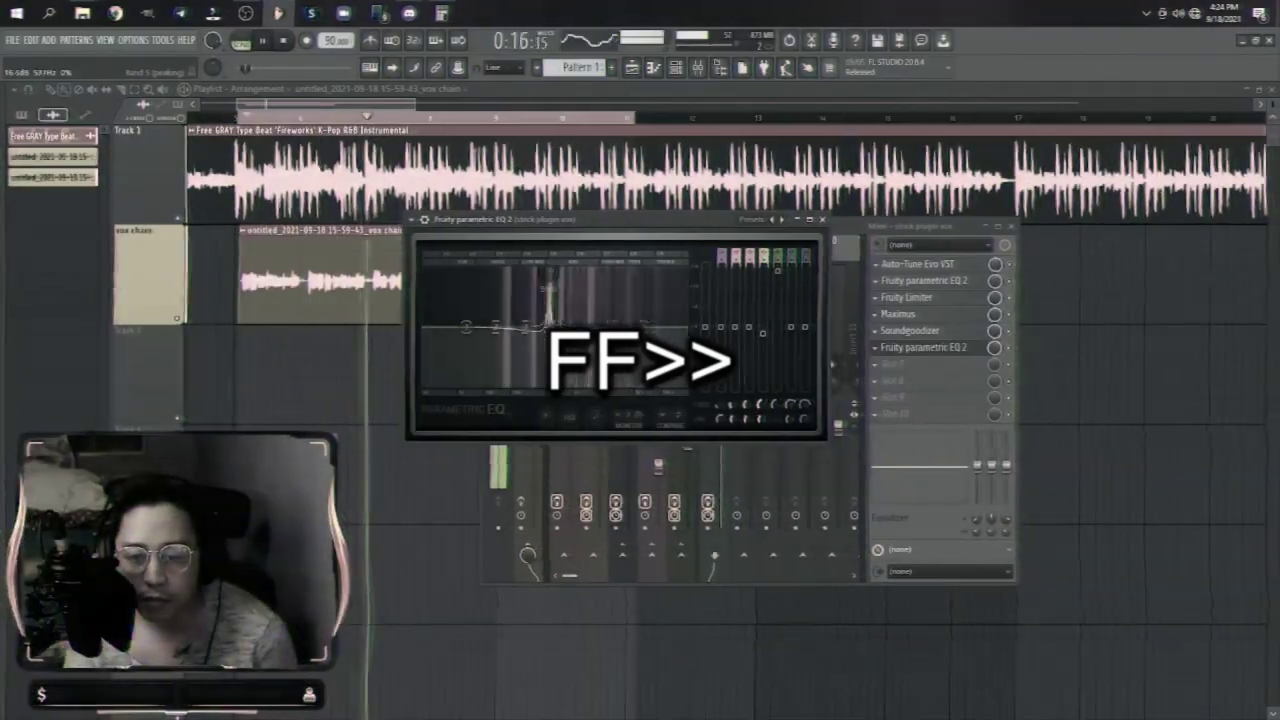
pyautogui.press('space')
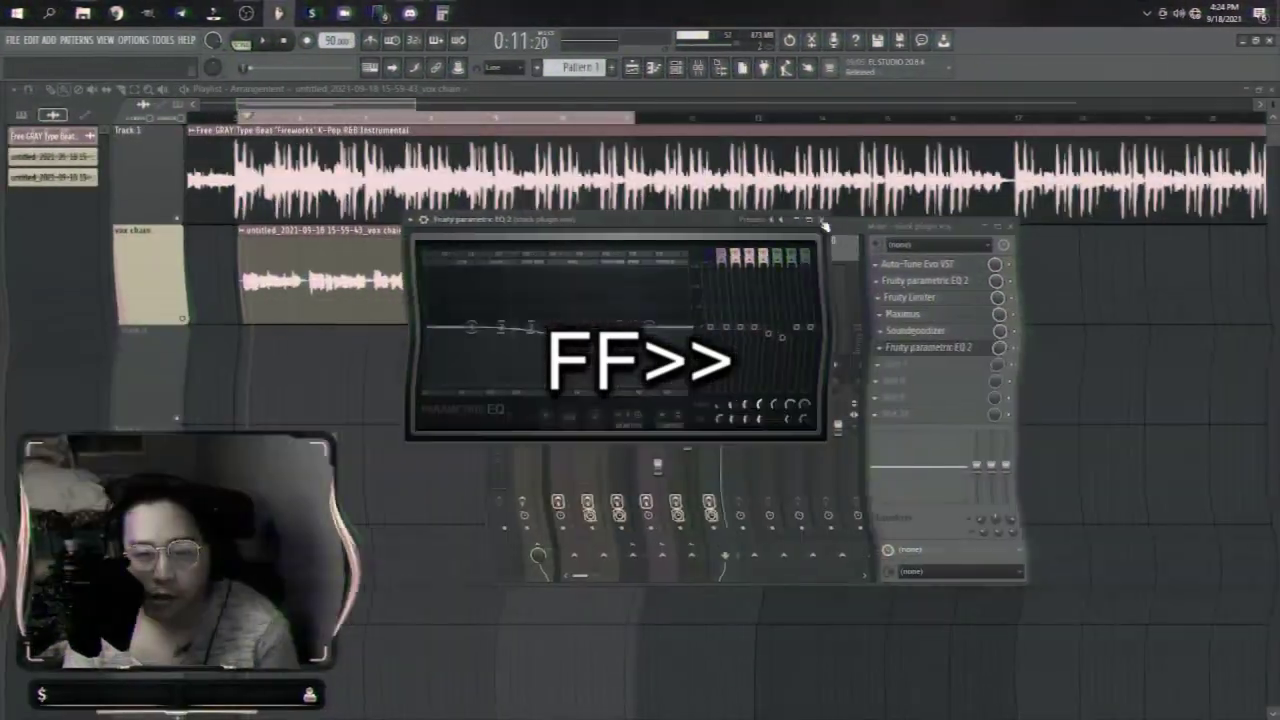
pyautogui.click(822, 221)
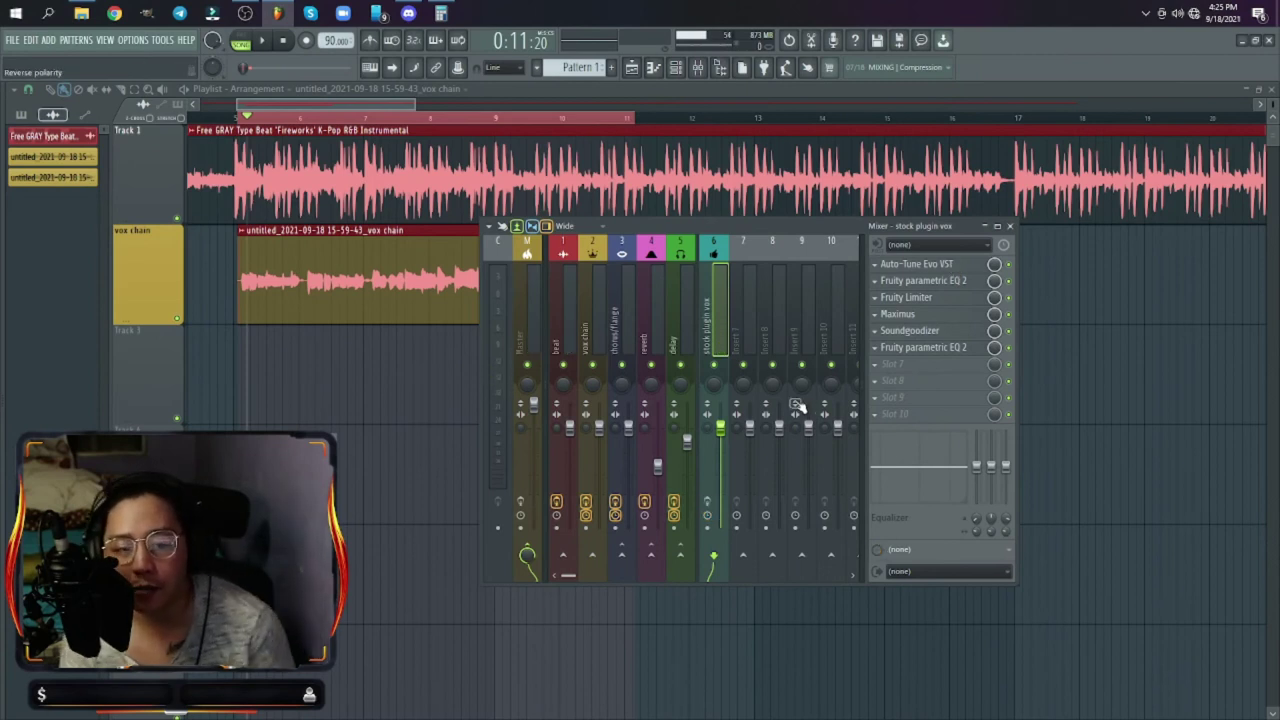
# Step: Compare the looped vocal with the stock plugin vox effects bypassed and enabled, closing the mixer when finished
pyautogui.press('space')
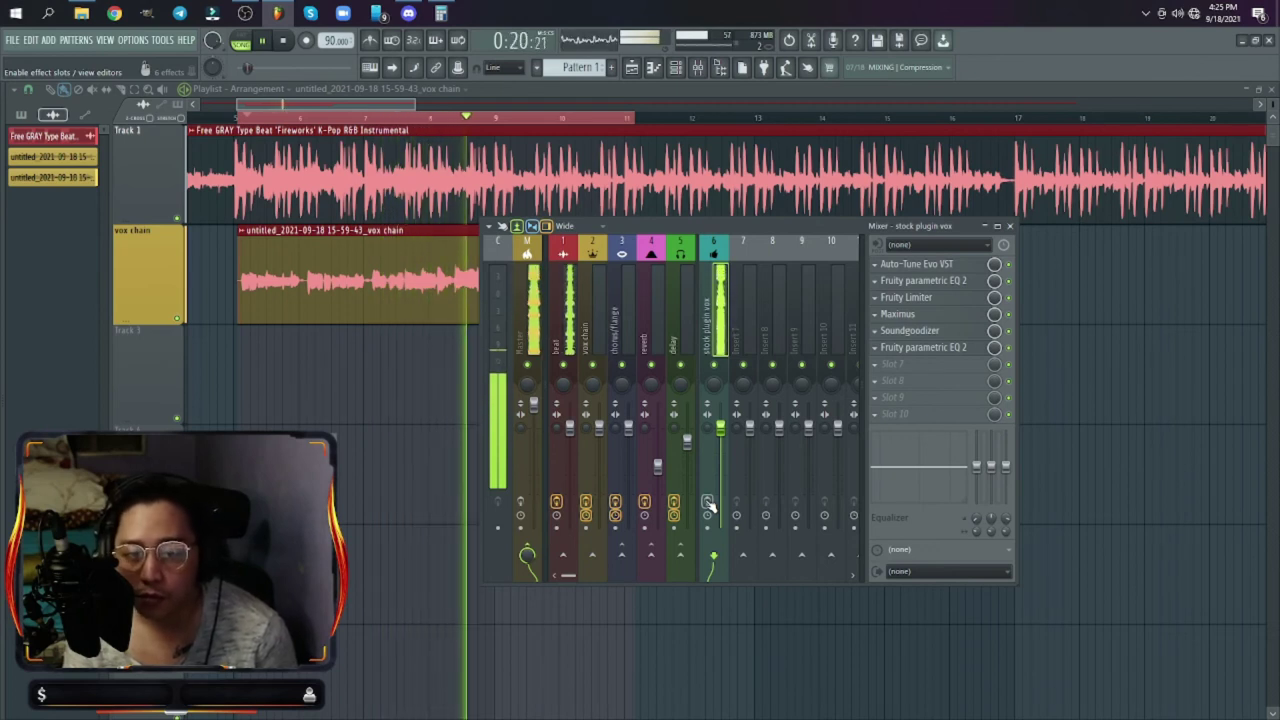
pyautogui.press('space')
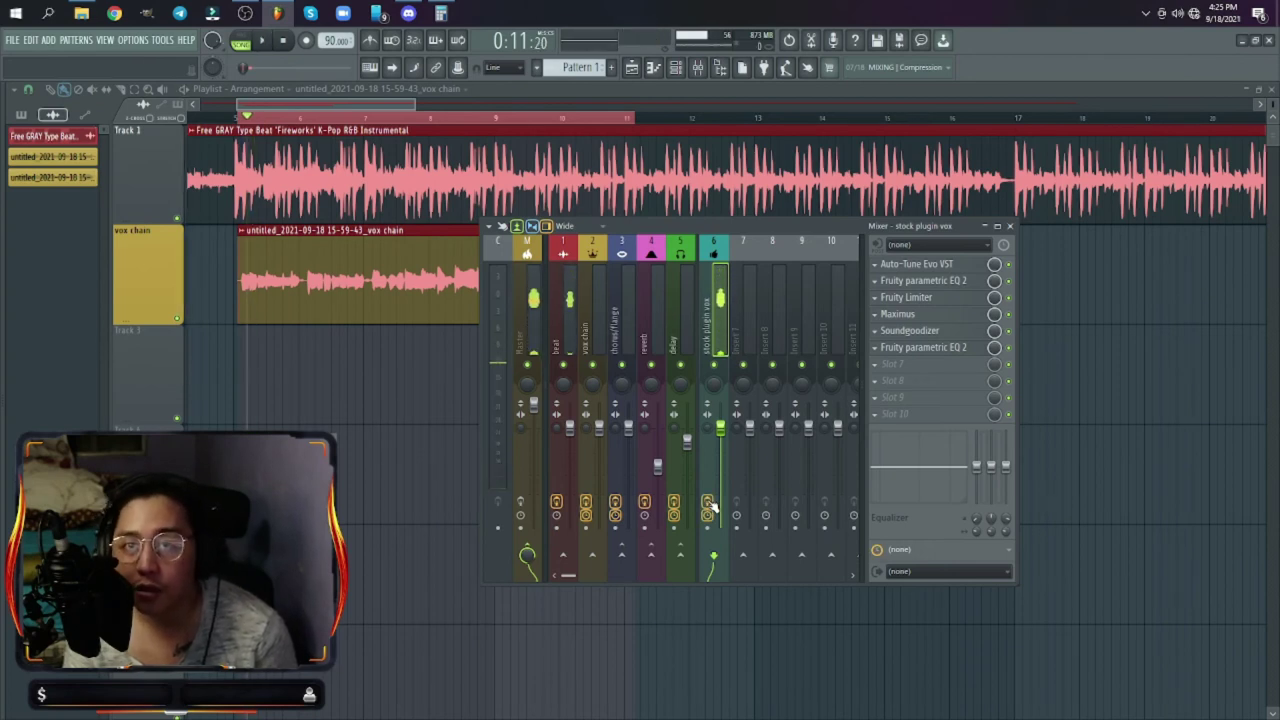
pyautogui.press('space')
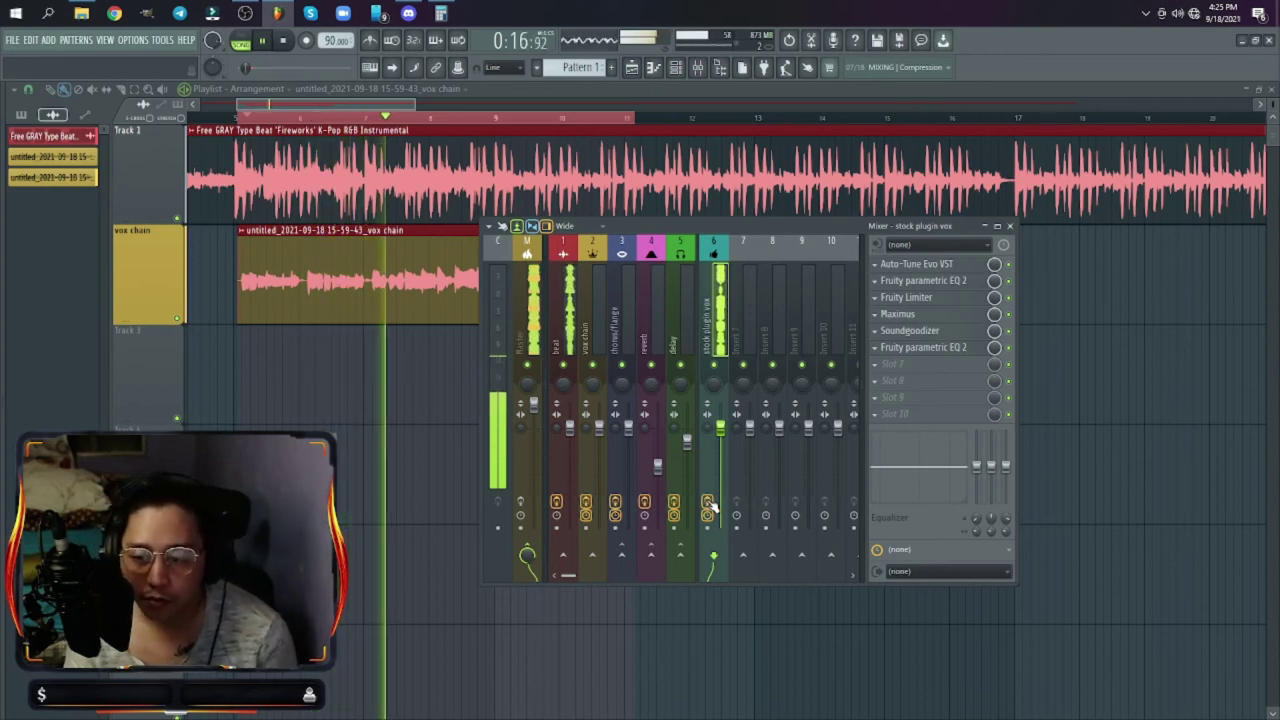
pyautogui.click(240, 118)
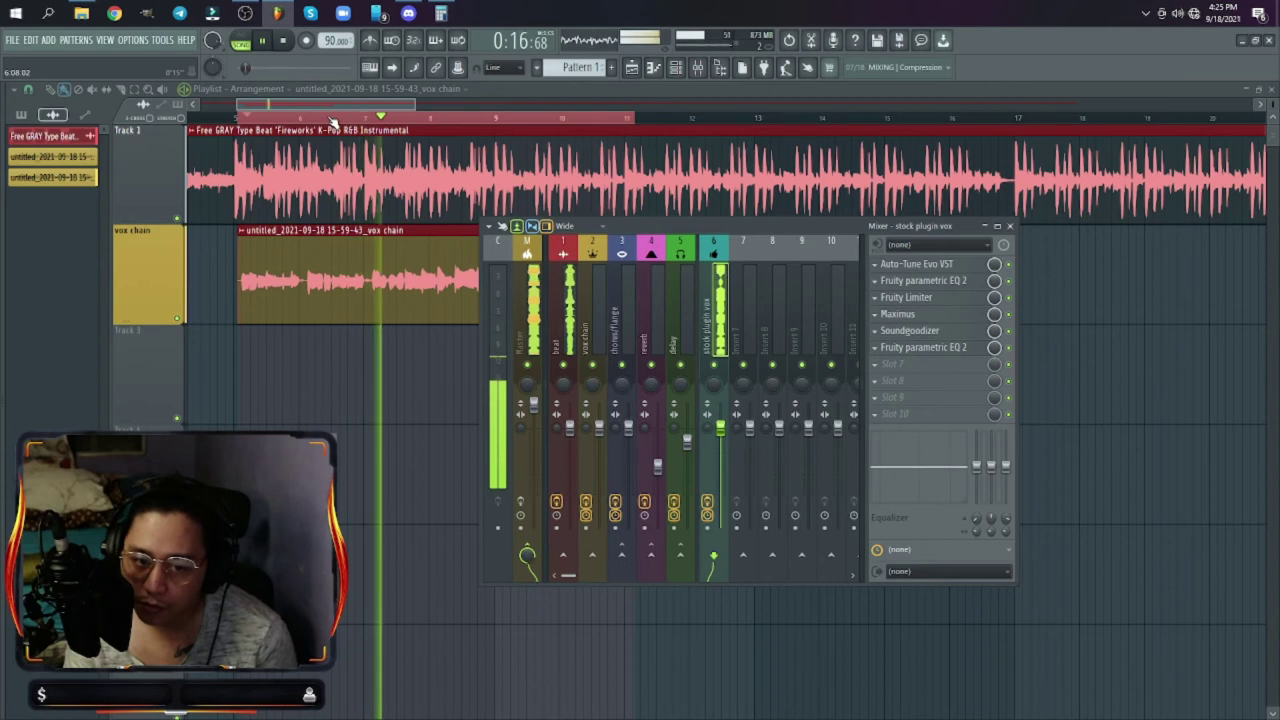
pyautogui.click(1010, 226)
pyautogui.press('space')
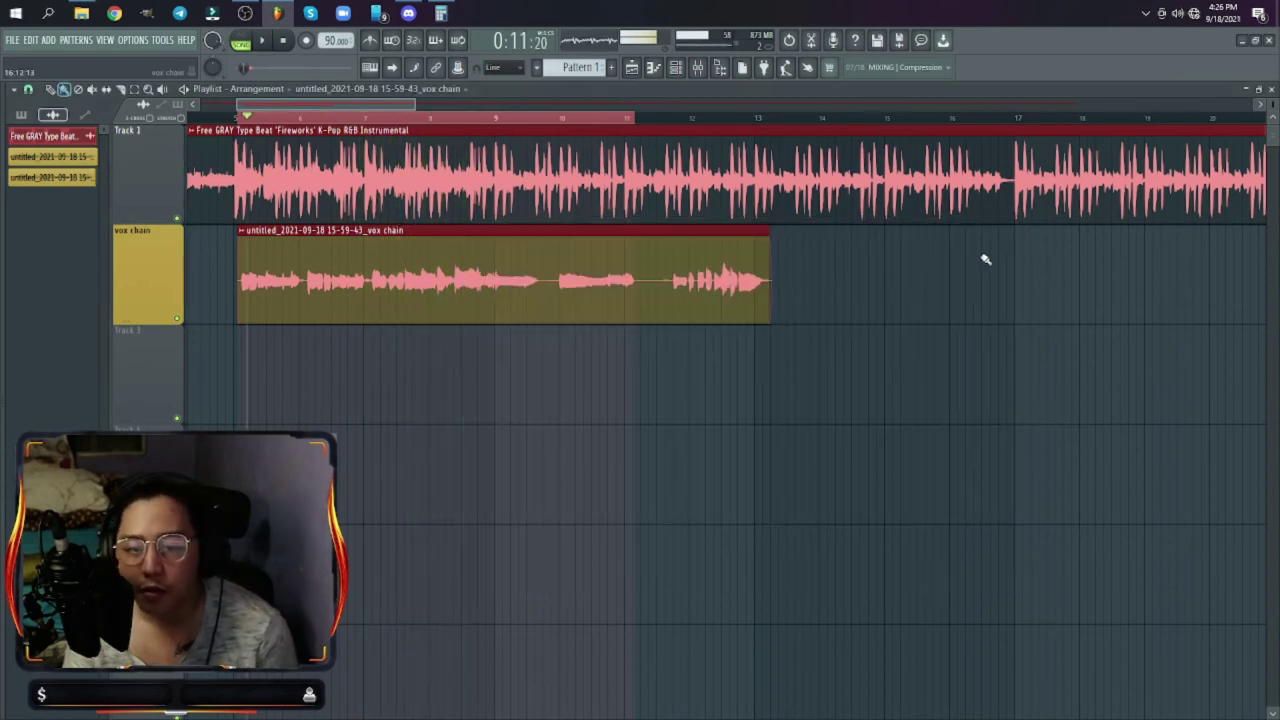
# Step: Review the plugins on the existing reverb and delay mixer tracks and on the stock plugin vox track
pyautogui.press('F9')
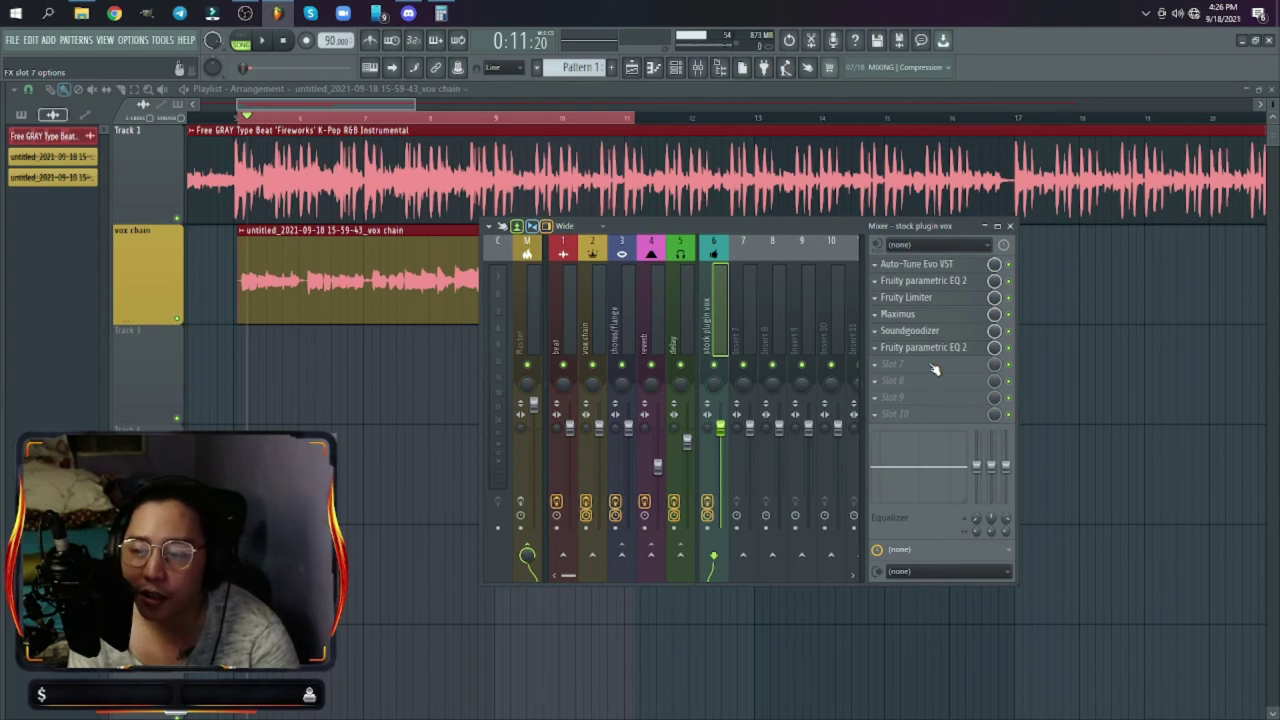
pyautogui.click(676, 336)
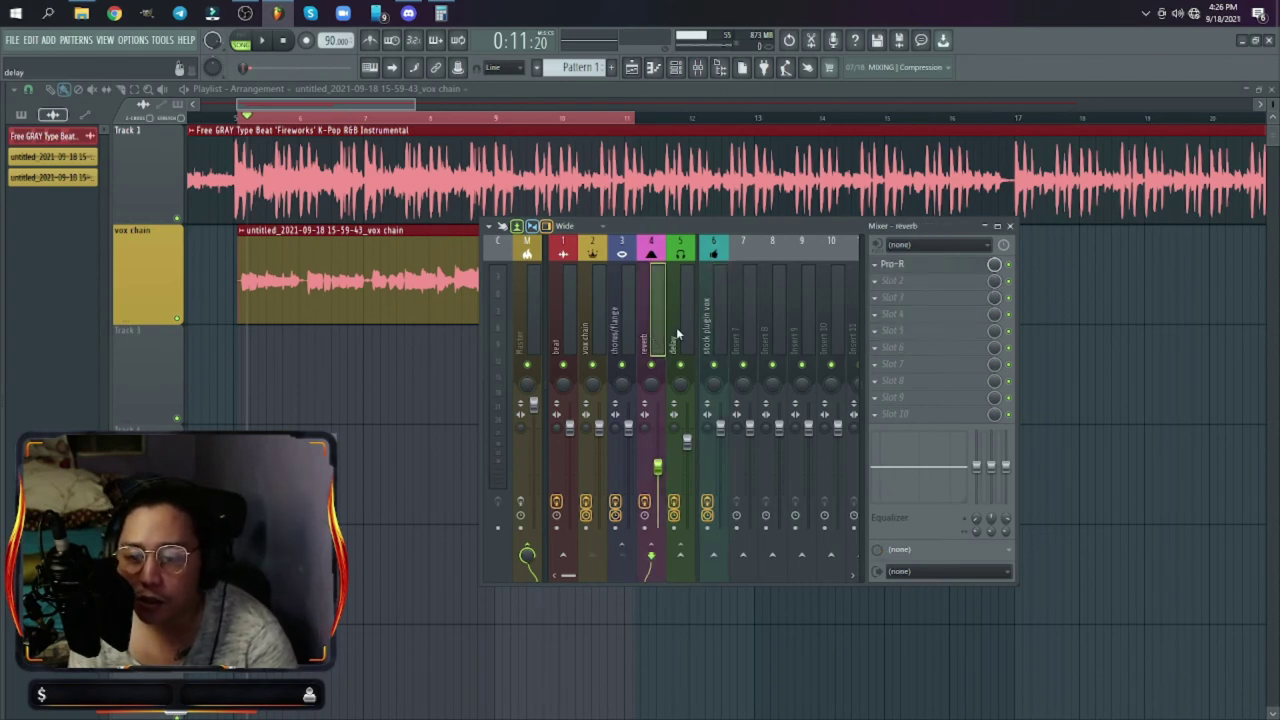
pyautogui.click(660, 333)
pyautogui.click(675, 336)
pyautogui.click(660, 340)
pyautogui.click(676, 340)
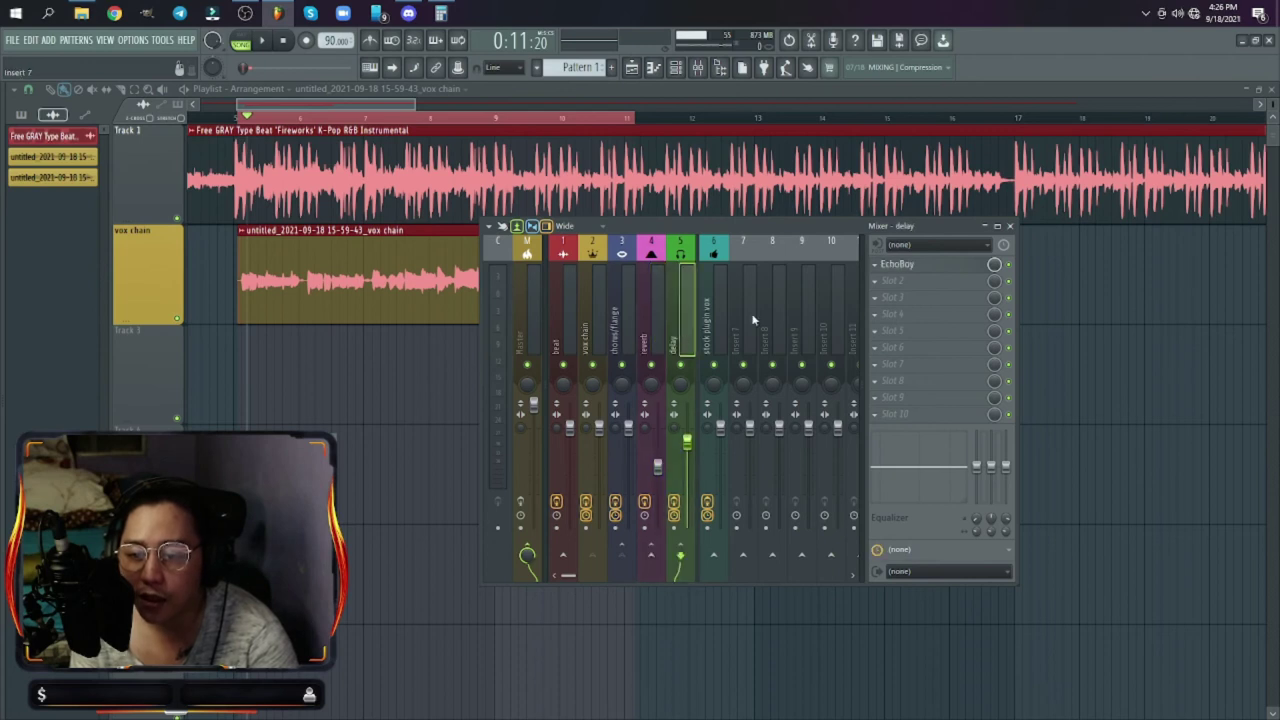
pyautogui.click(712, 323)
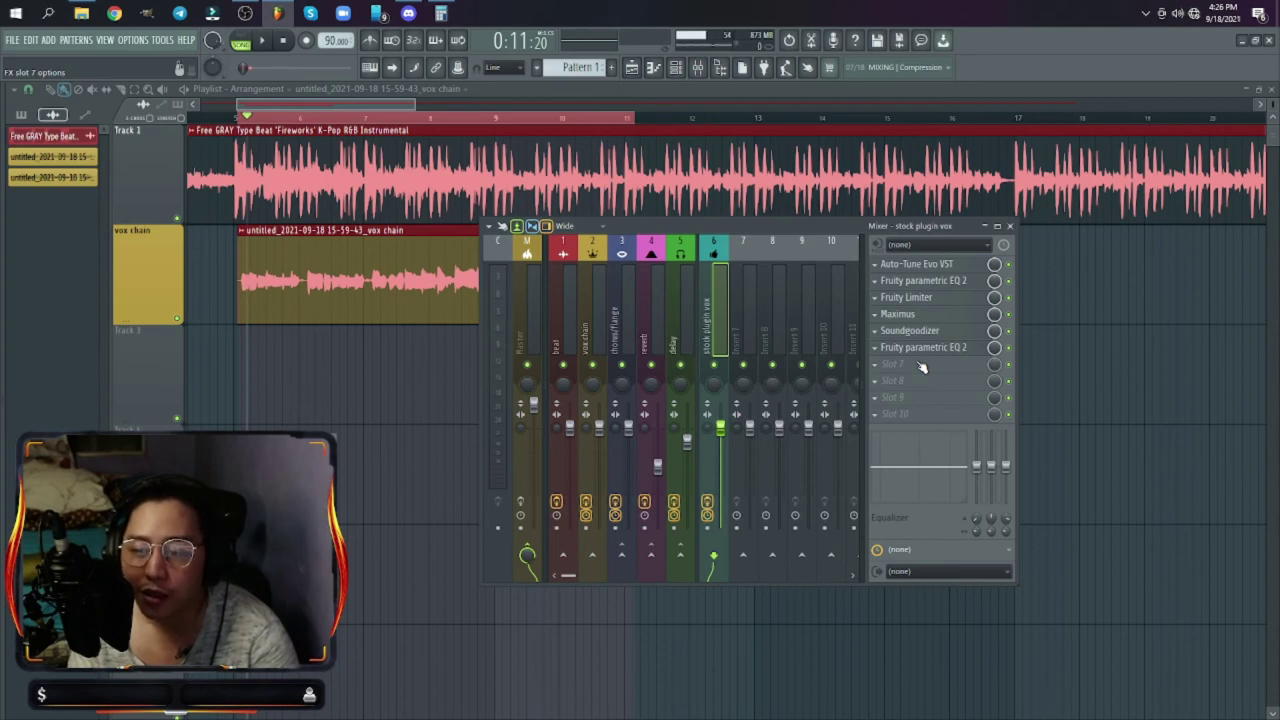
pyautogui.click(748, 330)
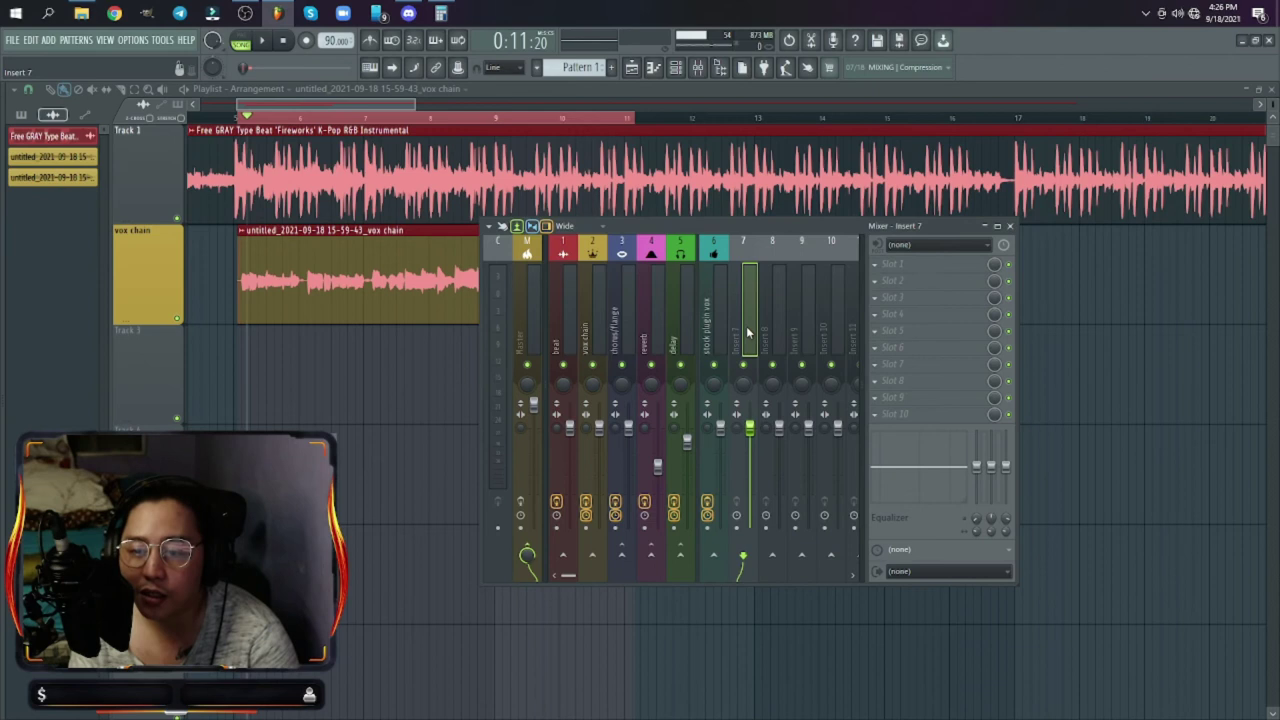
pyautogui.click(645, 341)
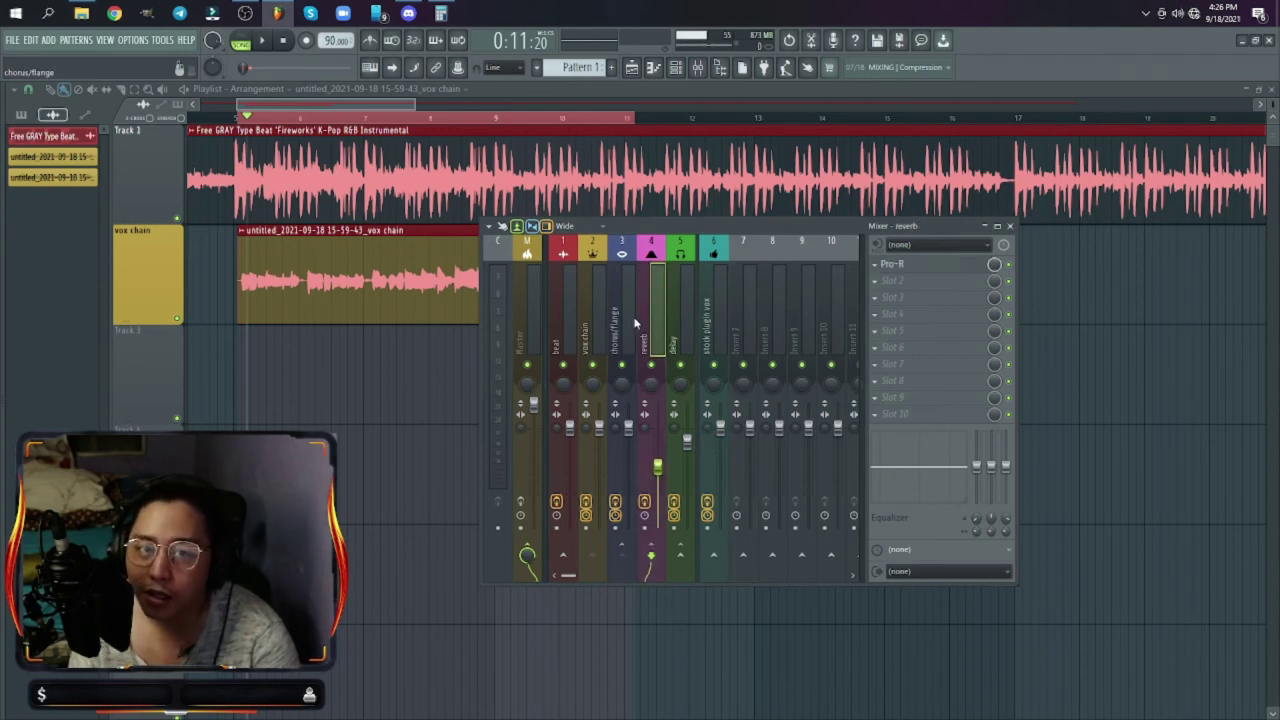
pyautogui.click(720, 337)
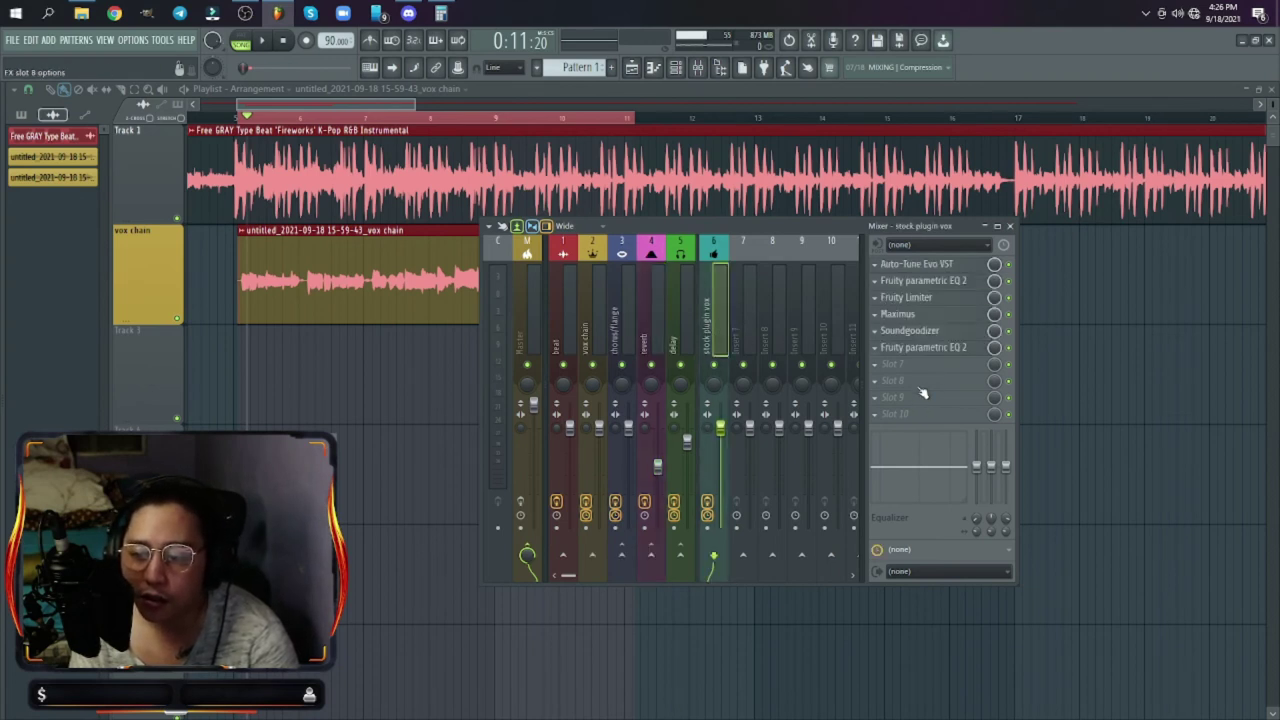
# Step: Rename mixer Insert 7 as "reverb" and colour it pale violet red
pyautogui.click(736, 332)
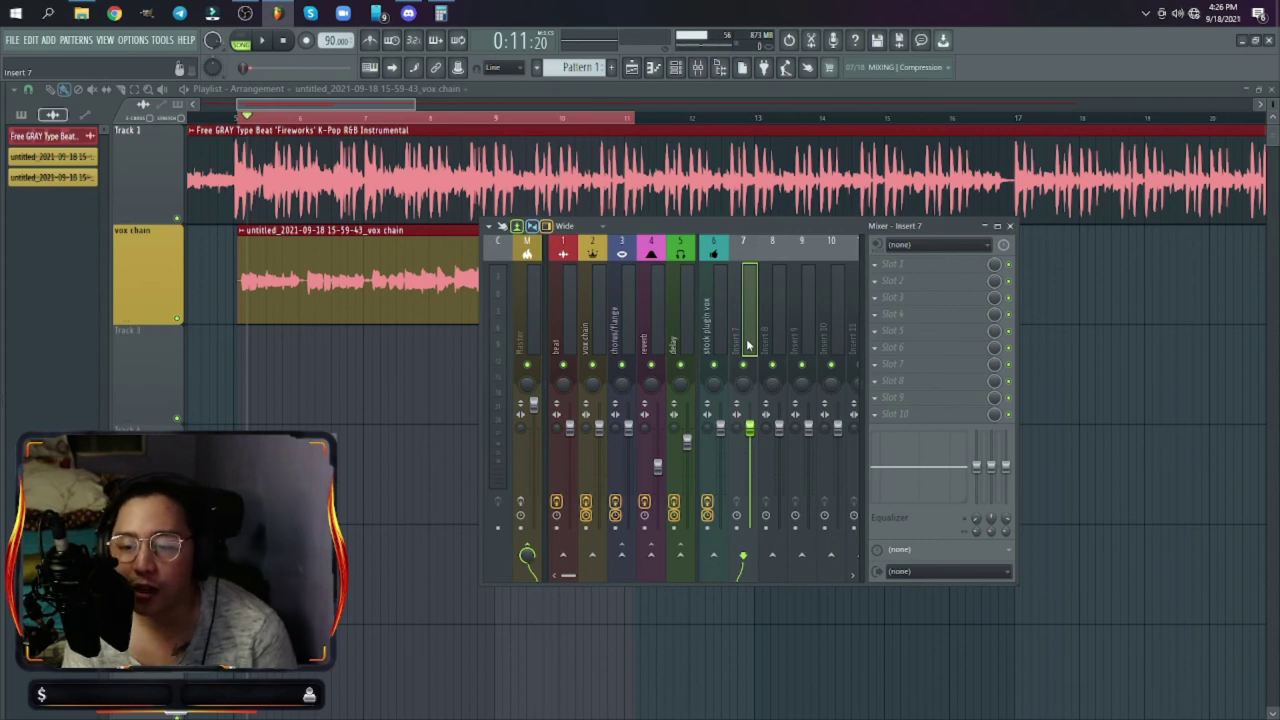
pyautogui.doubleClick(740, 345)
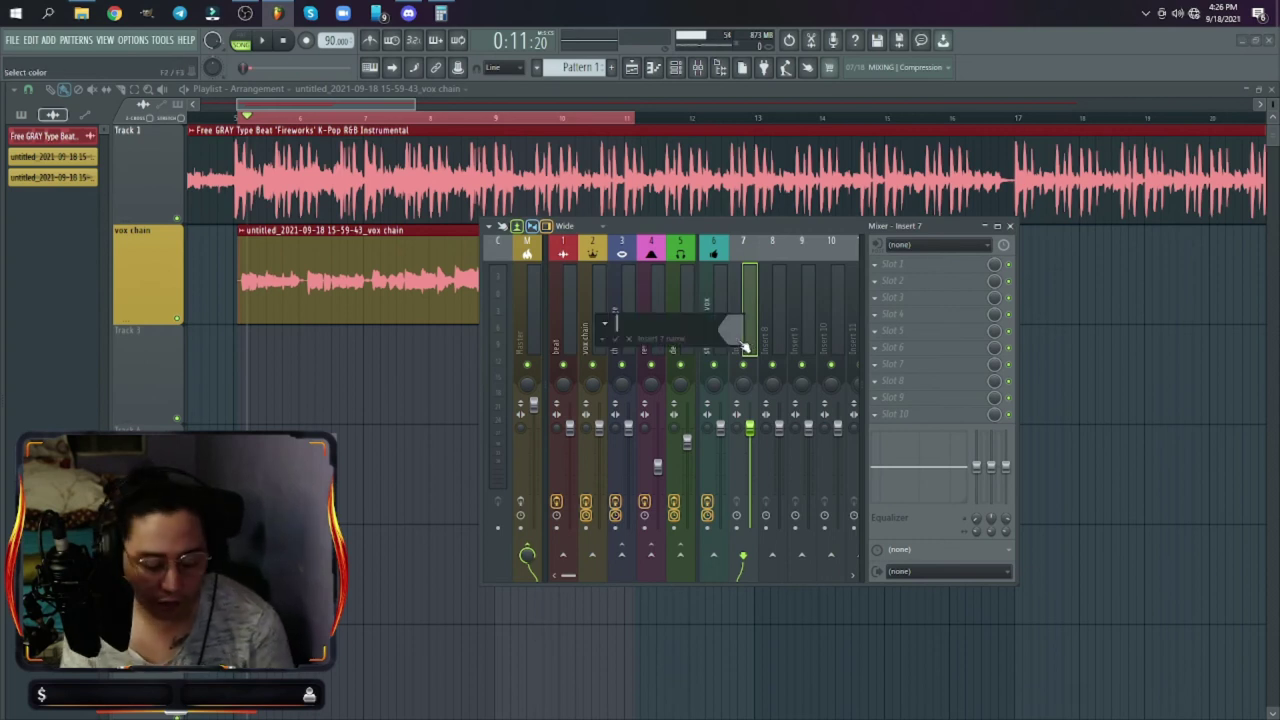
pyautogui.click(742, 346)
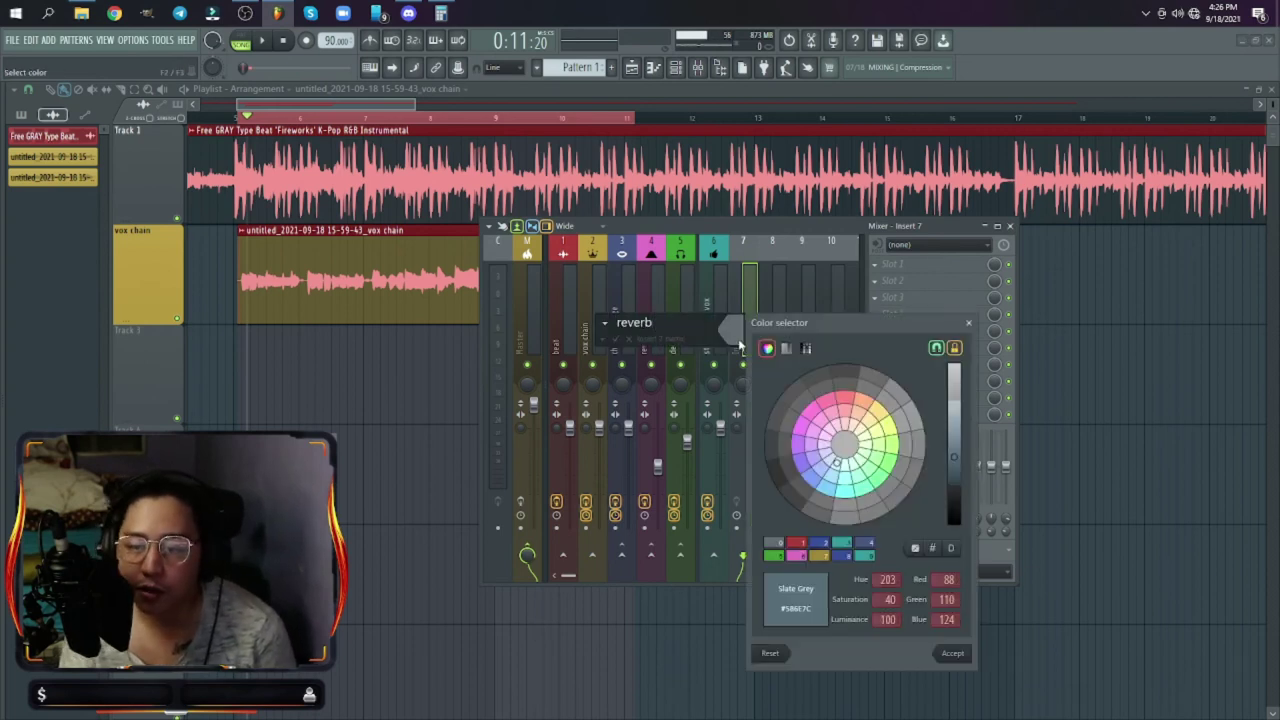
pyautogui.click(828, 405)
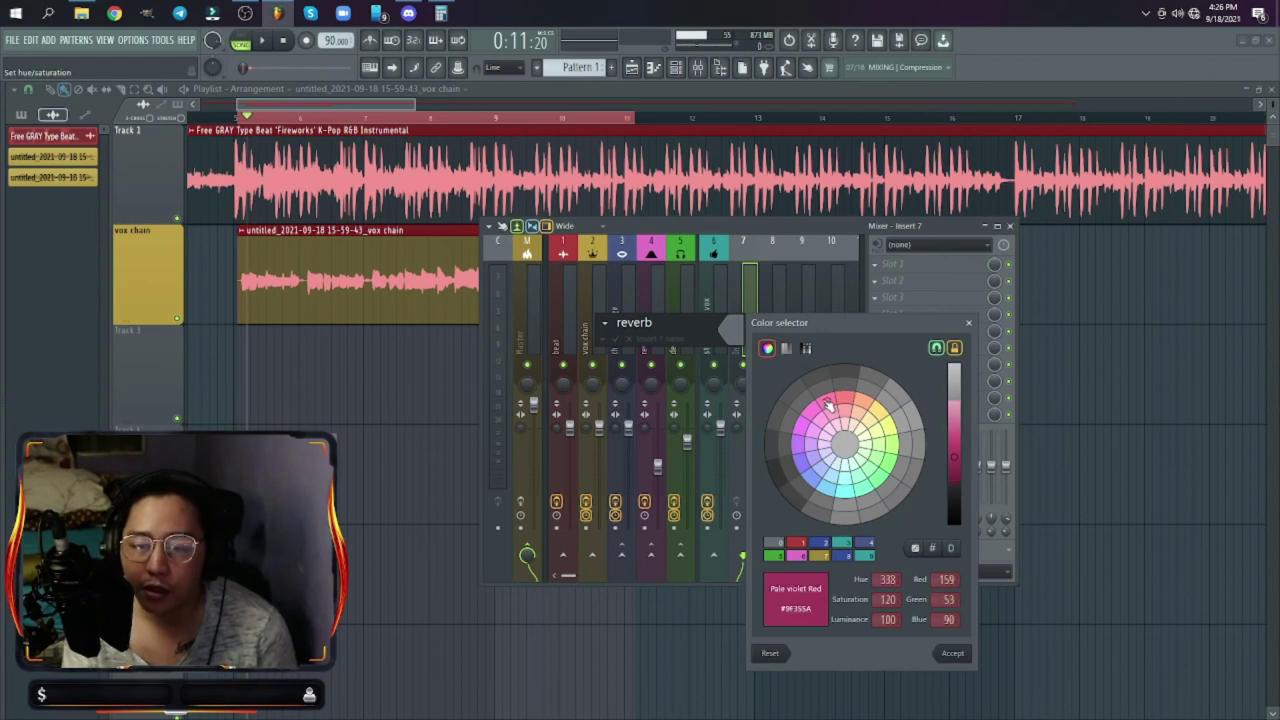
pyautogui.press('Return')
pyautogui.press('Return')
# Step: Rename mixer Insert 8 as "delay" and colour it green
pyautogui.doubleClick(774, 325)
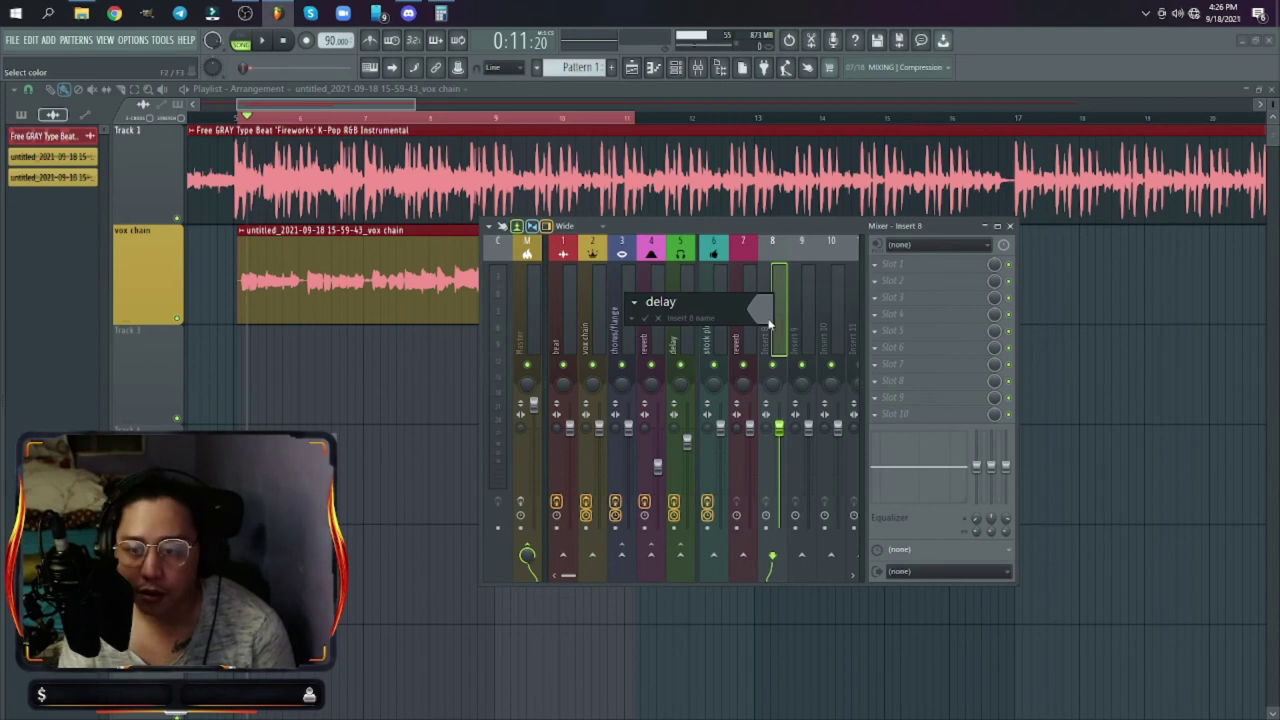
pyautogui.click(769, 321)
pyautogui.click(919, 449)
pyautogui.press('Return')
pyautogui.press('Return')
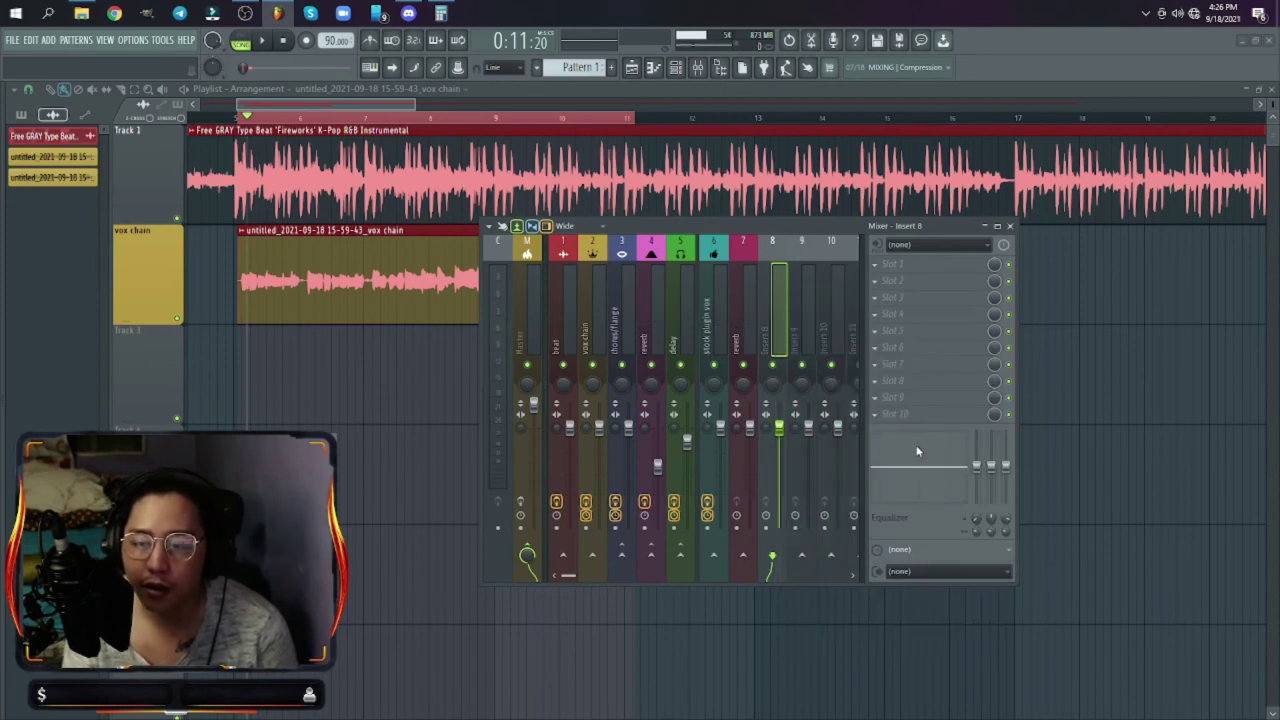
# Step: Send stock plugin vox to the new reverb track at 60% and copy that send level to the new delay track
pyautogui.click(711, 316)
pyautogui.click(747, 315)
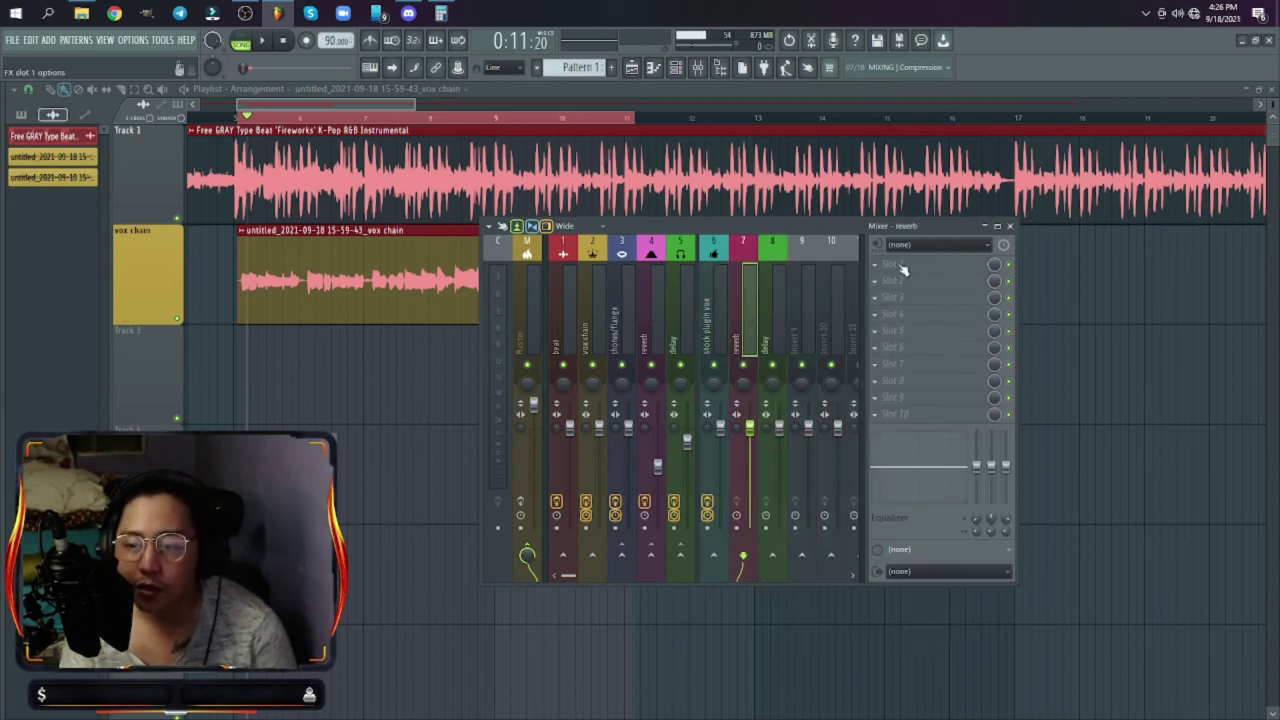
pyautogui.click(713, 316)
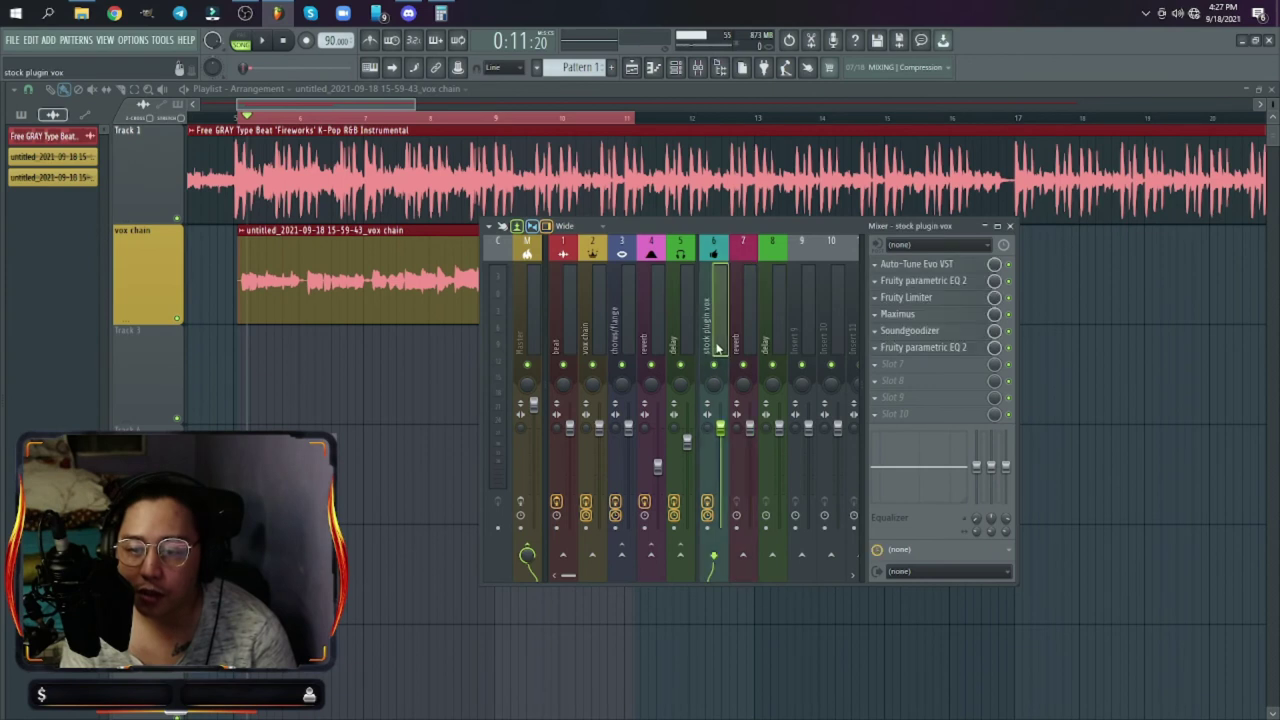
pyautogui.click(744, 556)
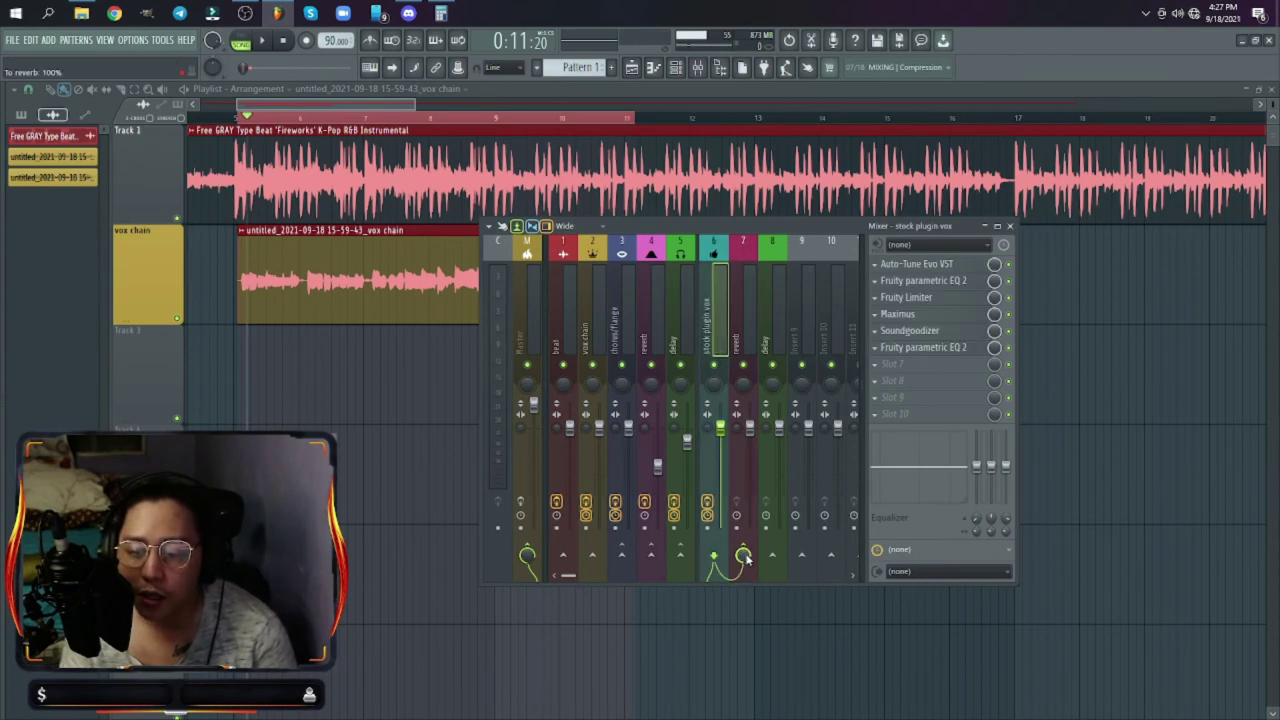
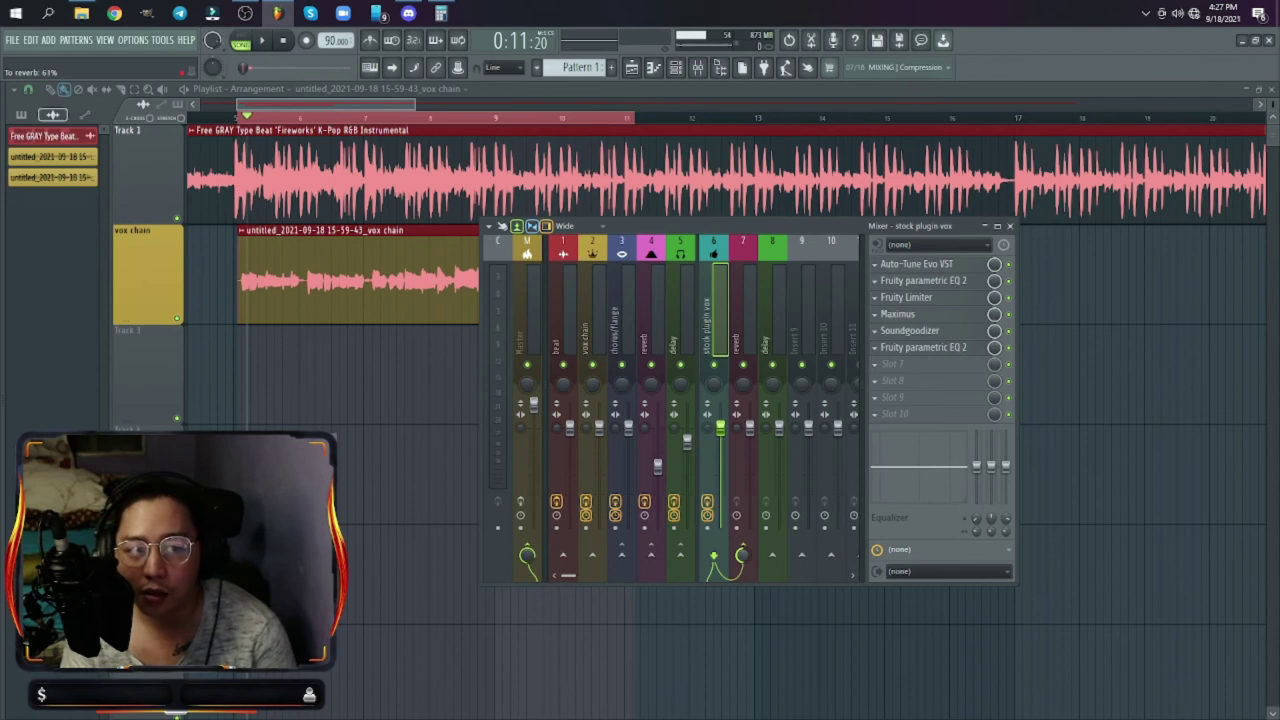
pyautogui.rightClick(742, 558)
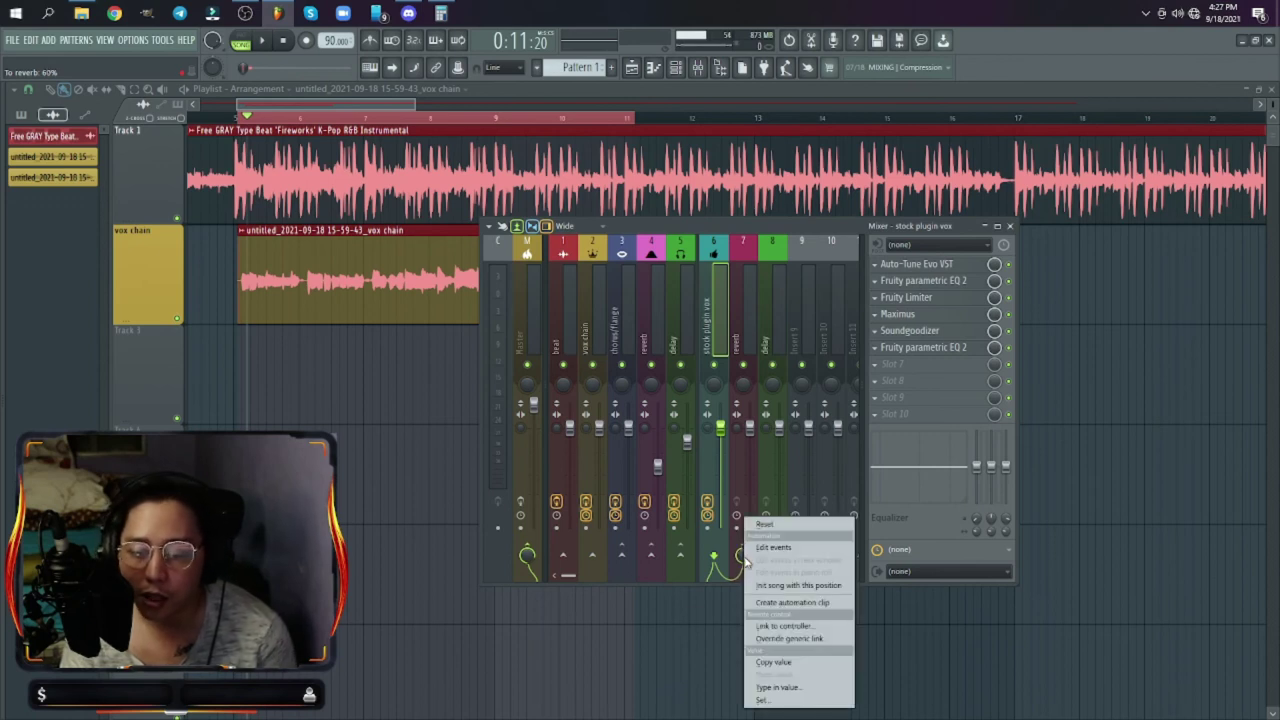
pyautogui.click(792, 663)
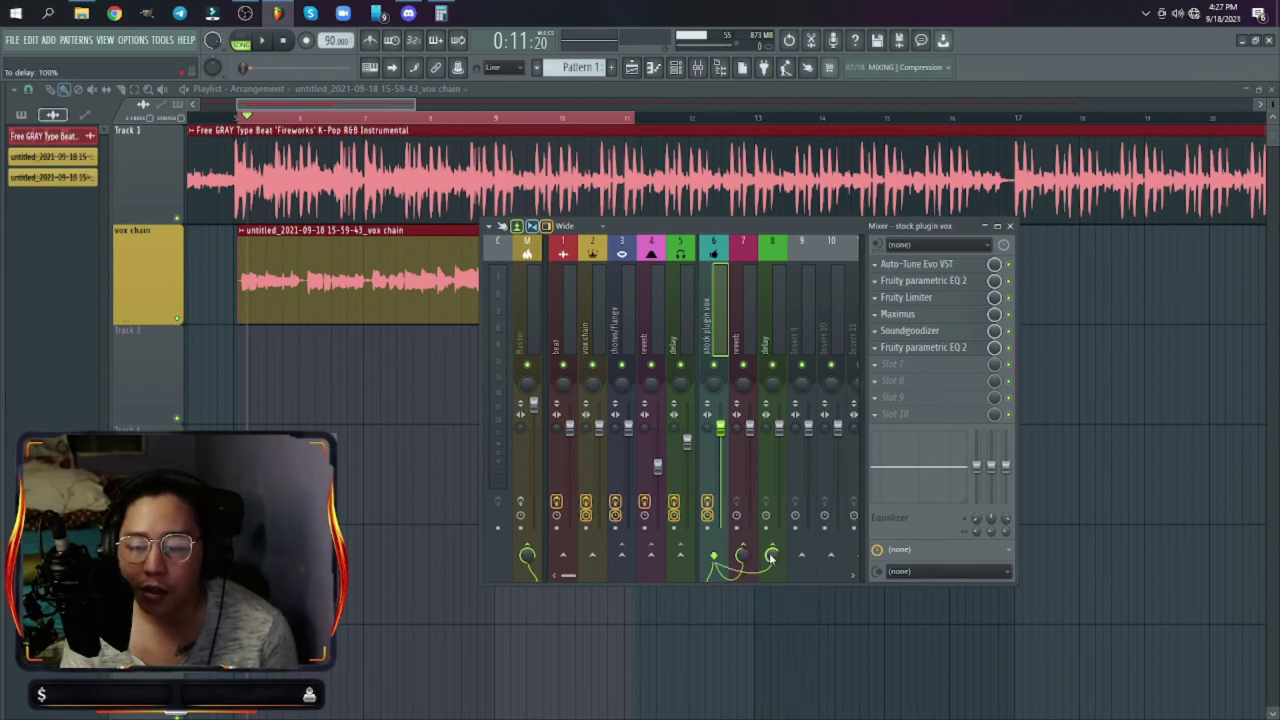
pyautogui.rightClick(770, 558)
pyautogui.click(805, 674)
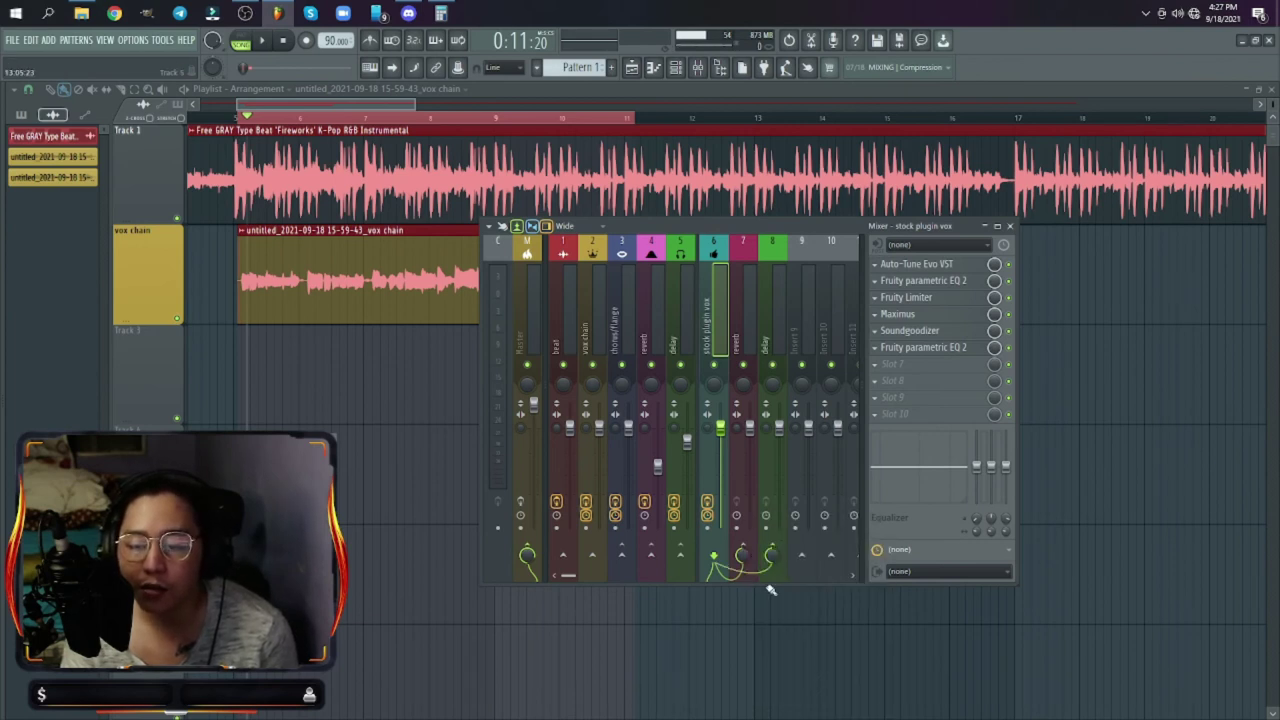
# Step: Mute the new reverb track and load Fruity Delay 3 in the first slot of the new delay track
pyautogui.click(743, 365)
pyautogui.click(712, 325)
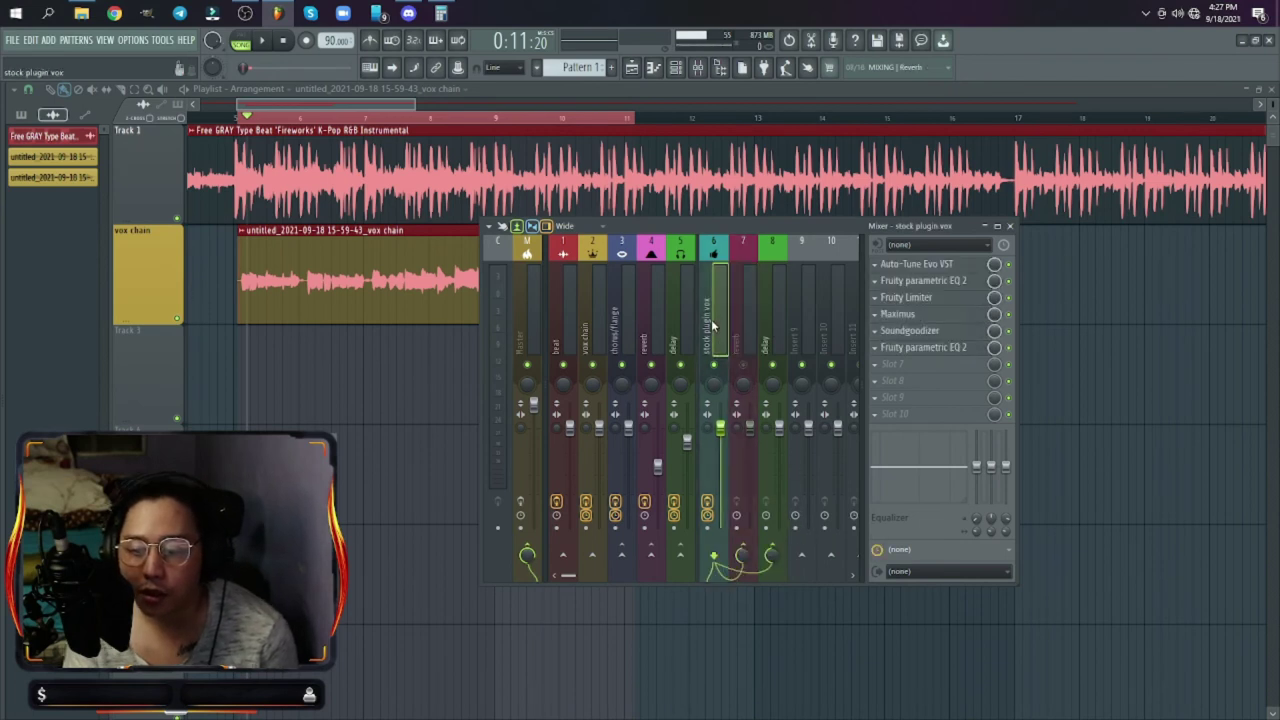
pyautogui.click(770, 340)
pyautogui.click(913, 262)
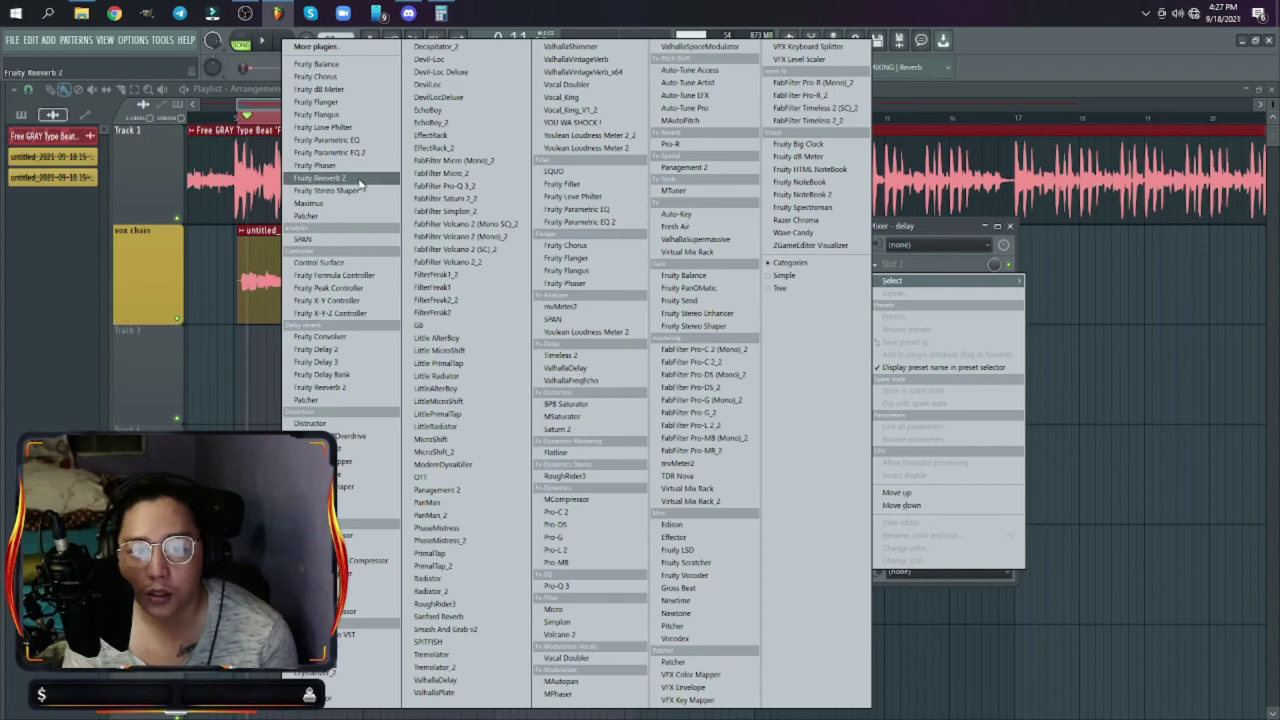
pyautogui.click(344, 366)
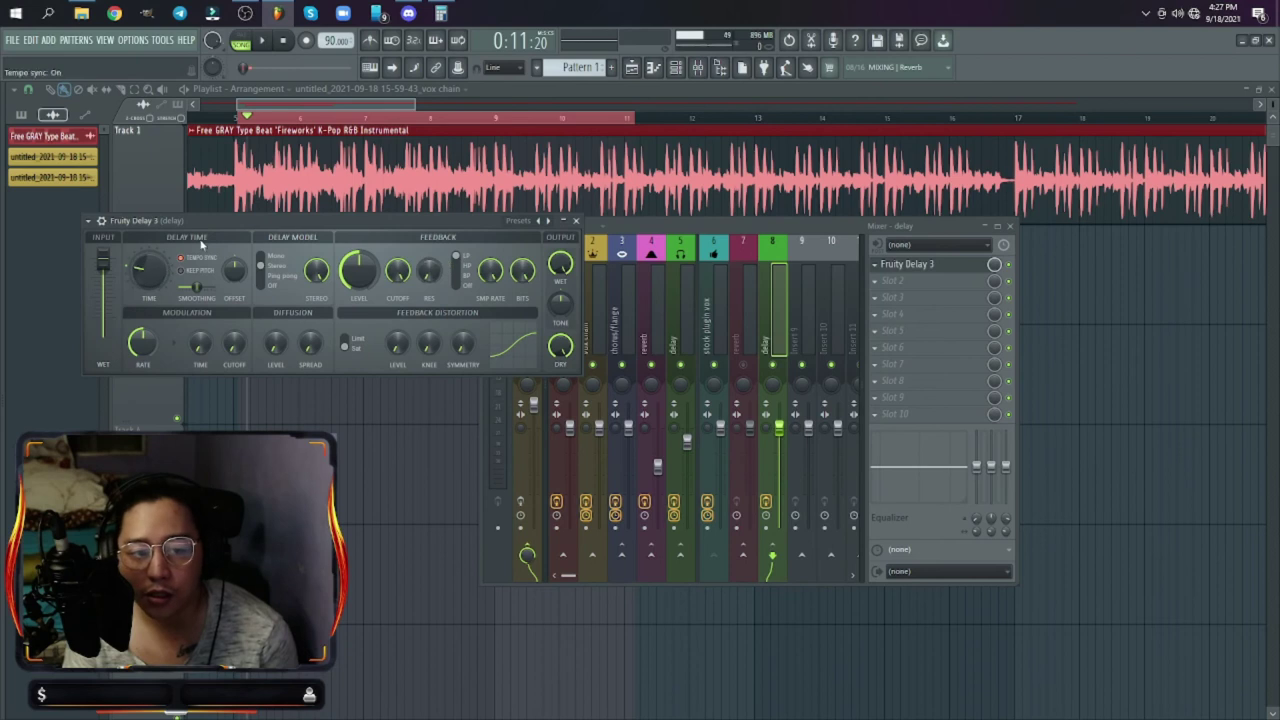
# Step: Apply the Ping pong preset to Fruity Delay 3 on the delay track, lowering its feedback level and turning its dry output down
pyautogui.click(518, 222)
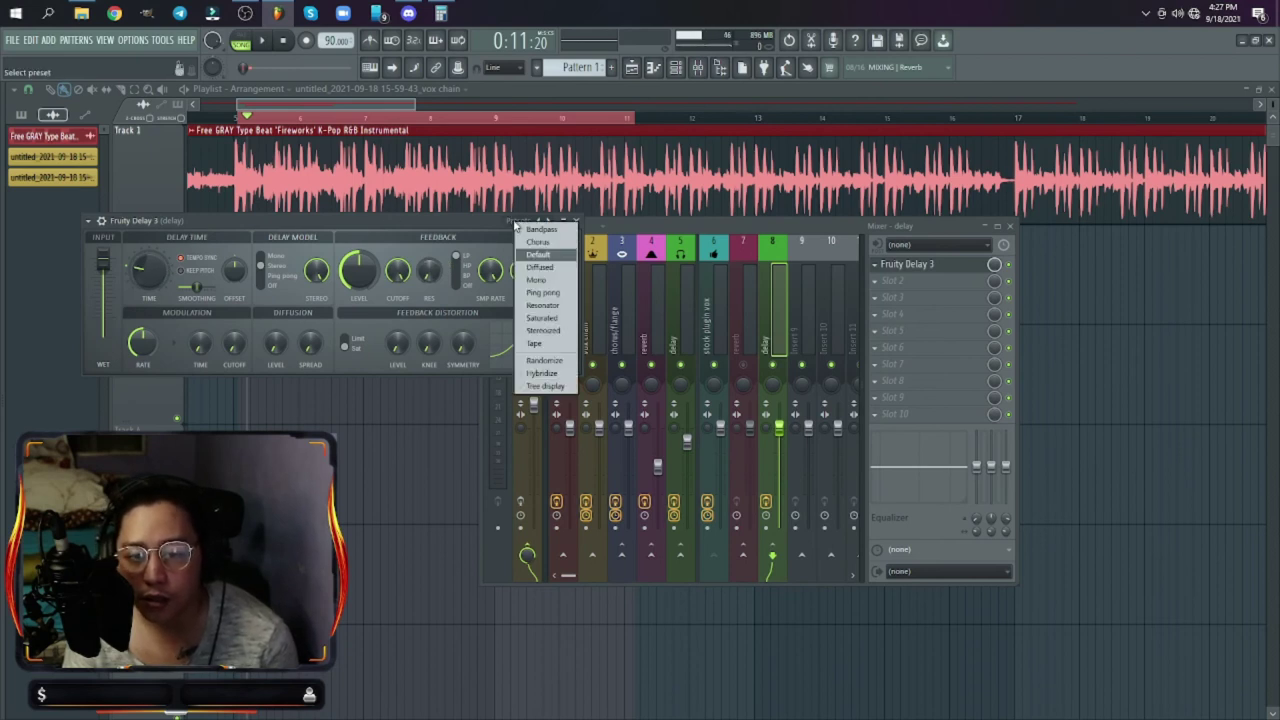
pyautogui.click(543, 292)
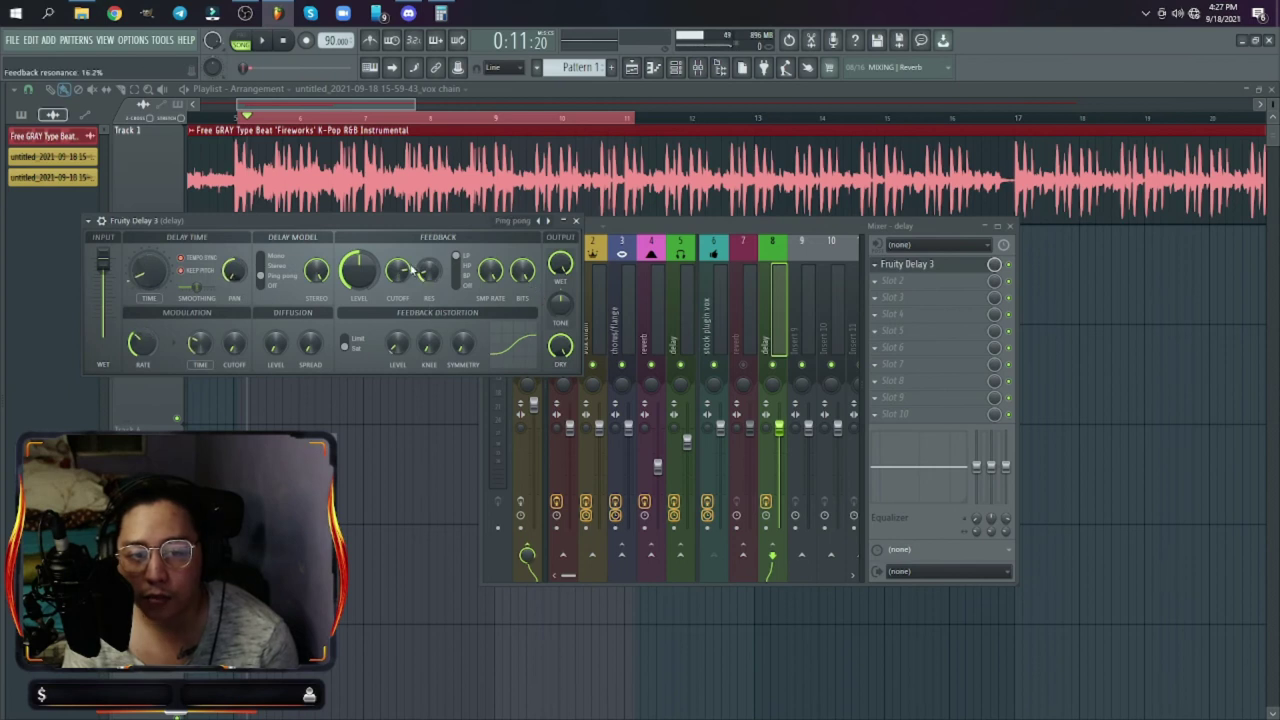
pyautogui.moveTo(359, 270); pyautogui.dragTo(359, 300)
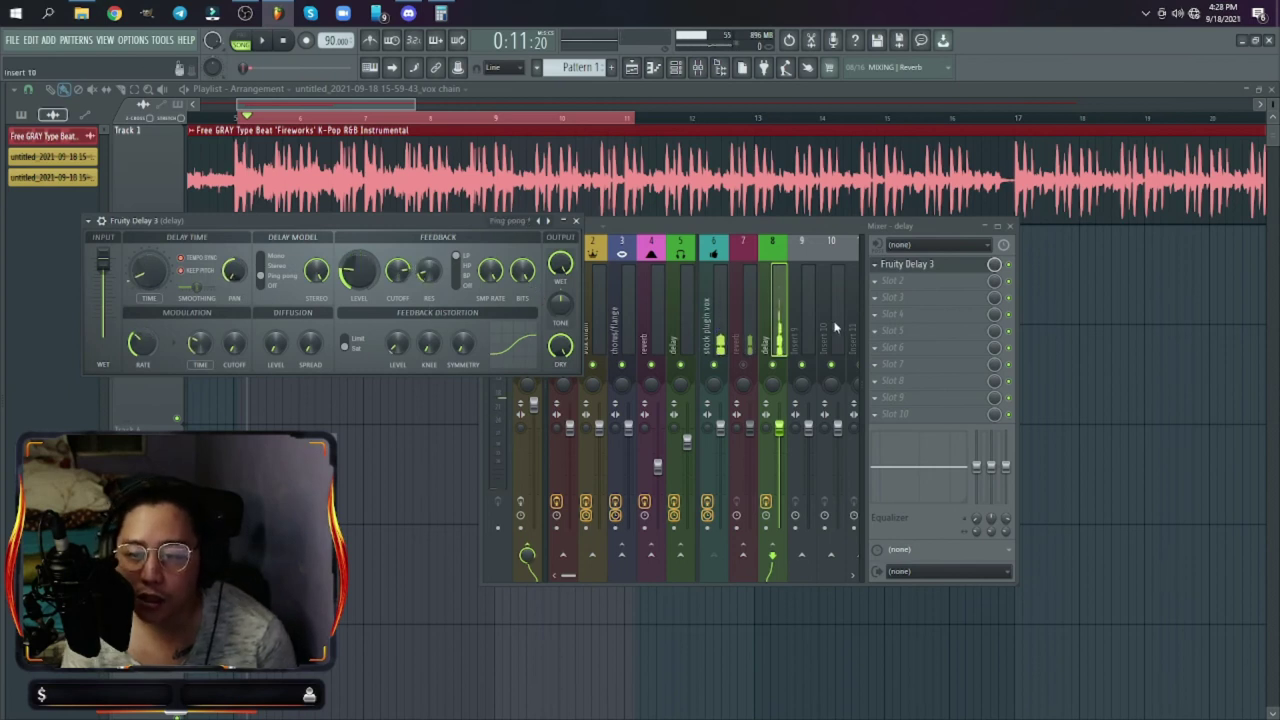
pyautogui.click(749, 317)
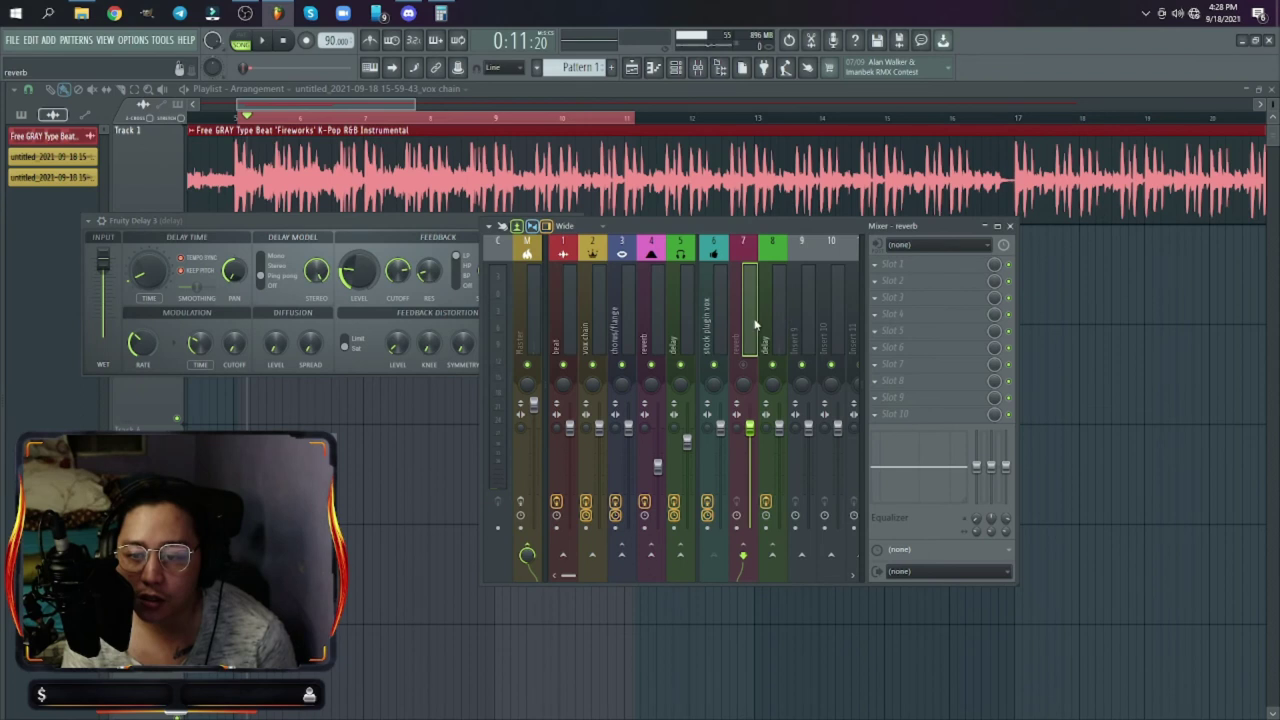
pyautogui.click(767, 318)
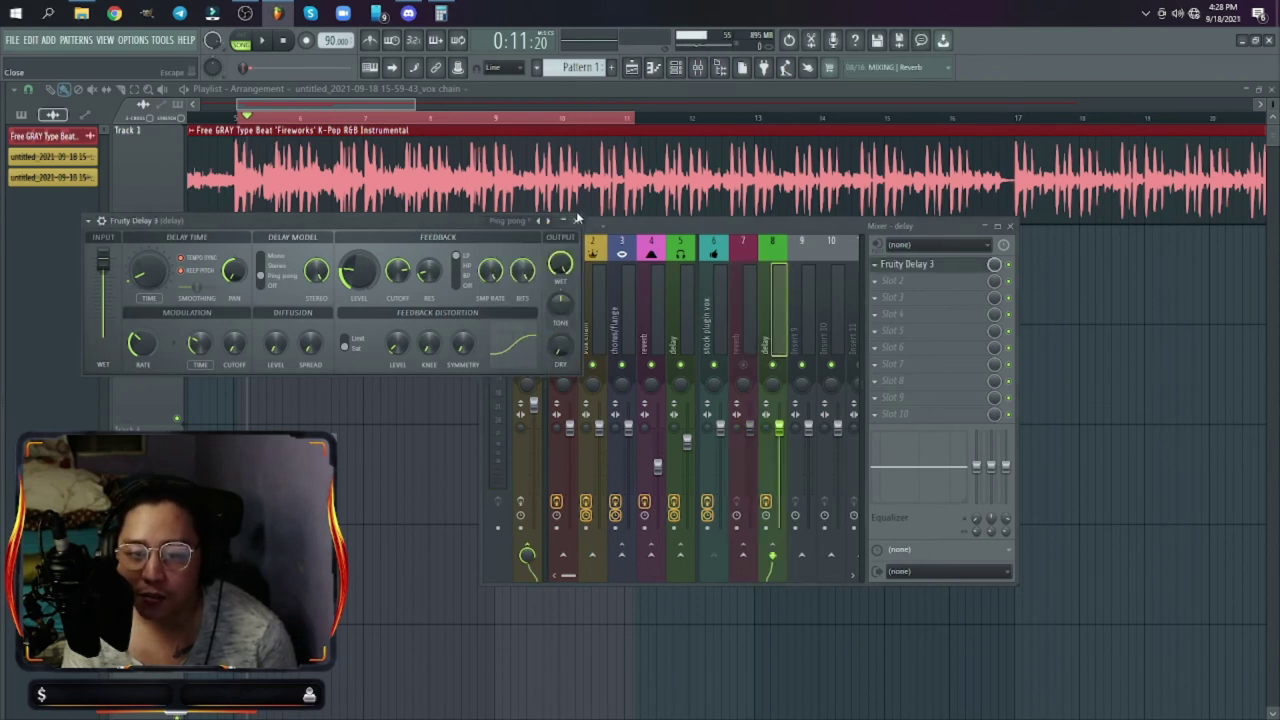
# Step: Review the effect chain on stock plugin vox and the plugins available for its seventh slot
pyautogui.click(721, 322)
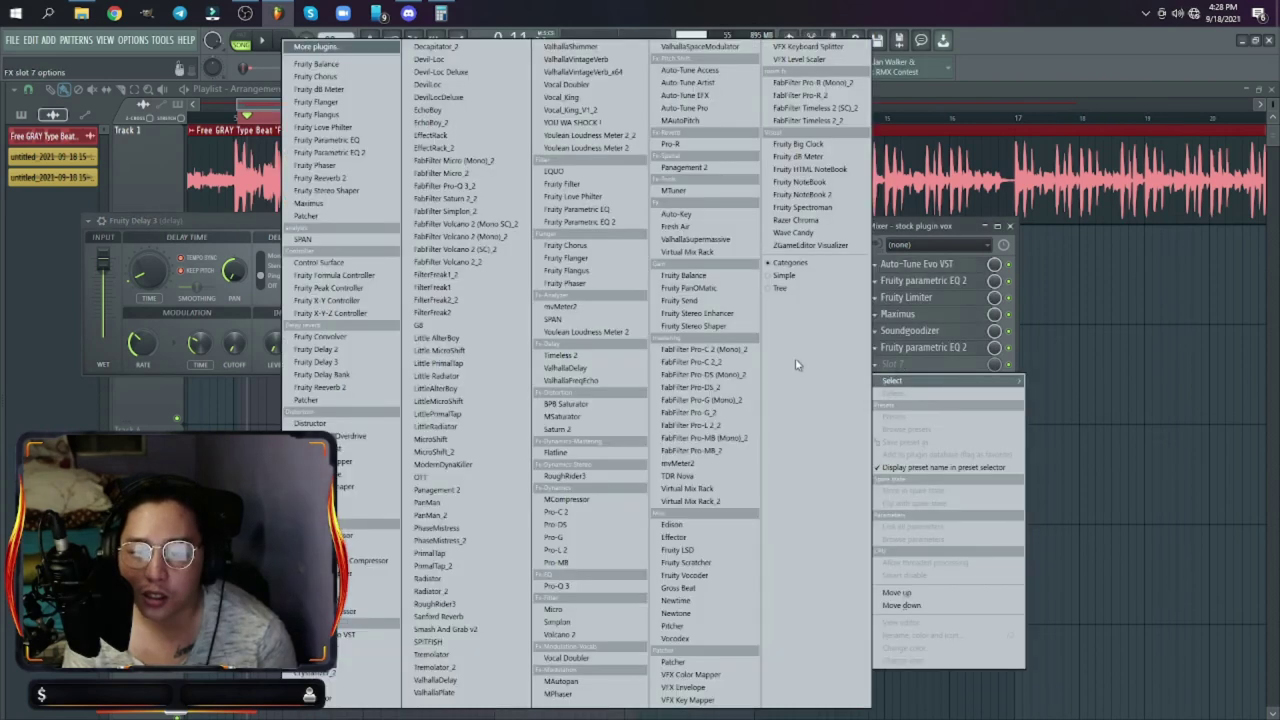
pyautogui.click(920, 365)
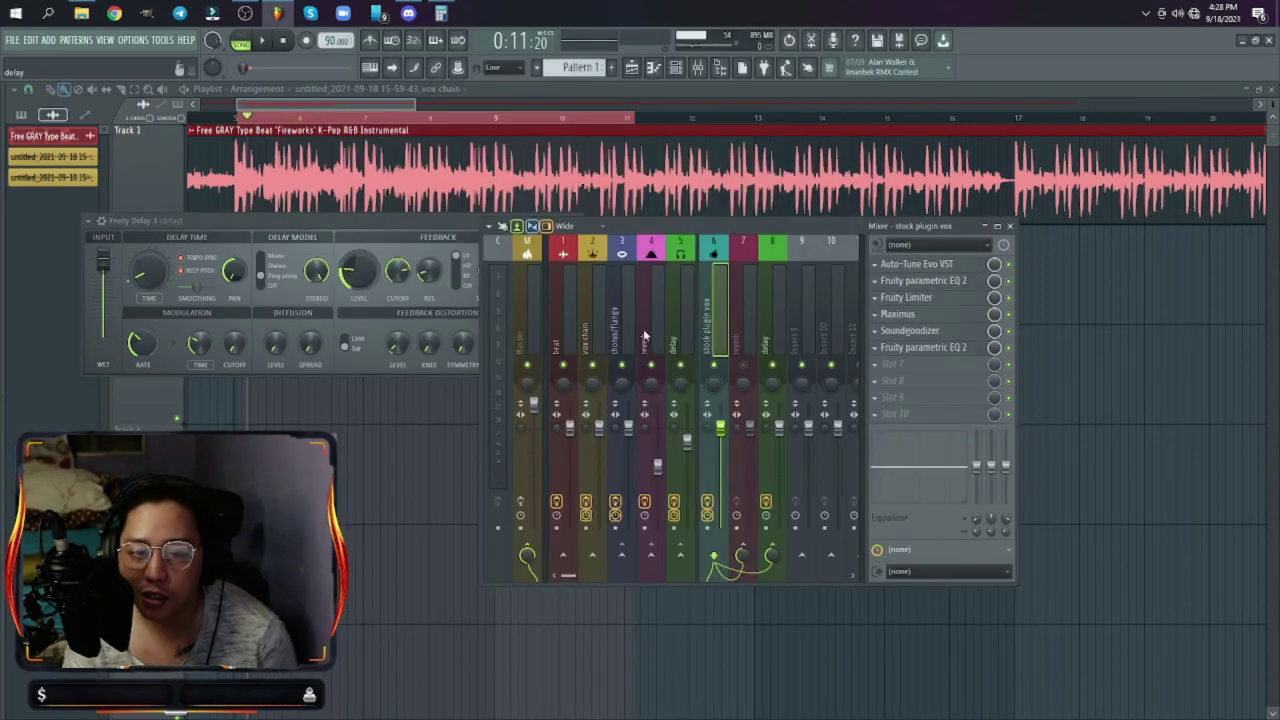
pyautogui.click(420, 232)
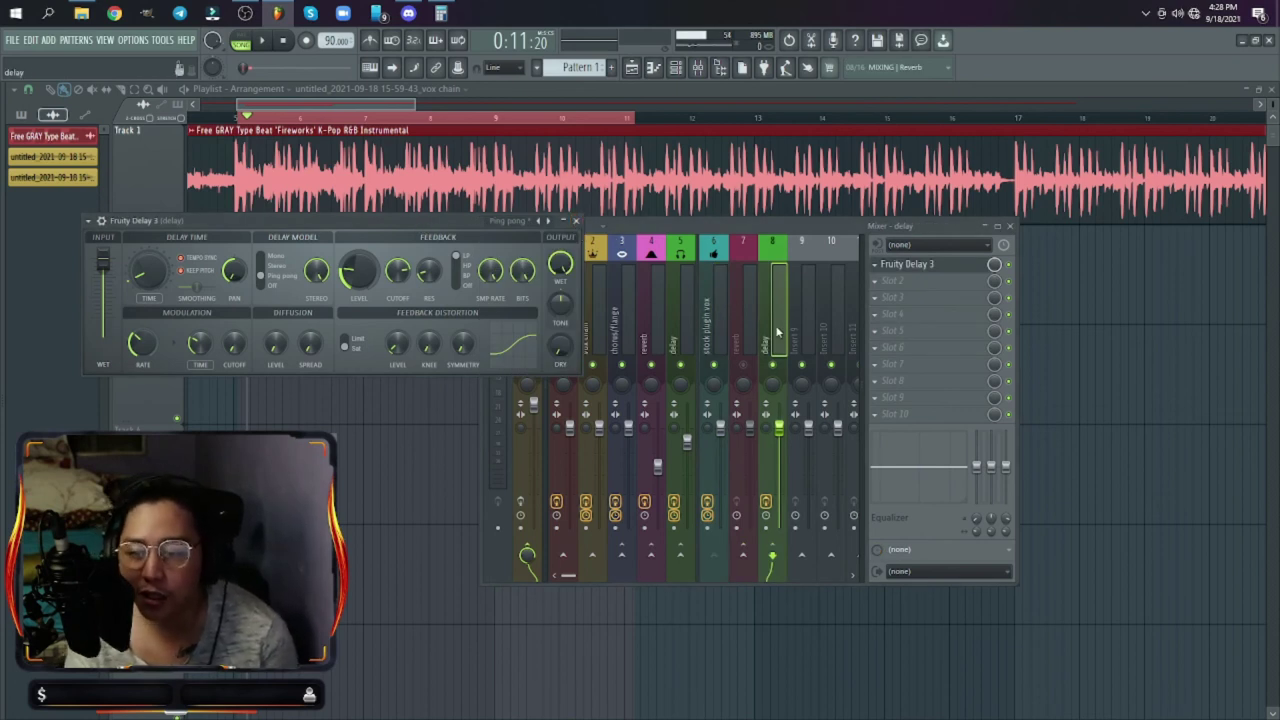
# Step: Play the vocals with the new delay and review the Fruity Delay 3 settings
pyautogui.click(576, 220)
pyautogui.press('space')
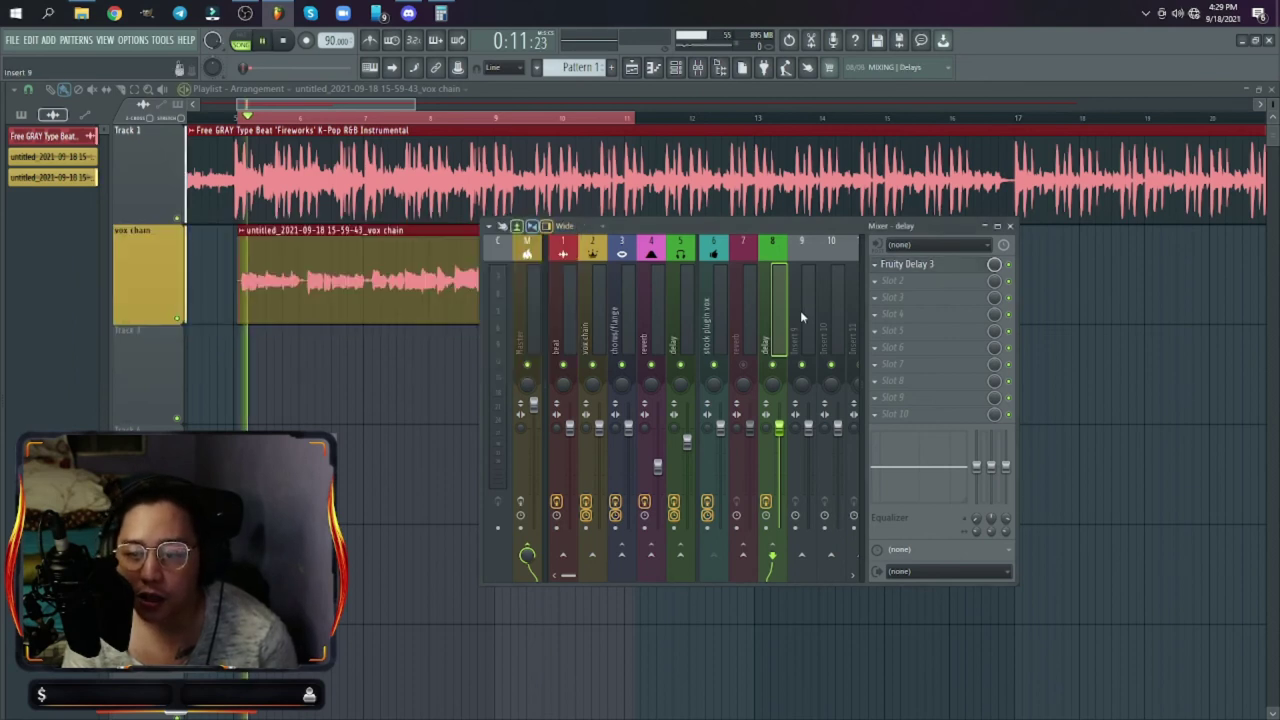
pyautogui.click(927, 266)
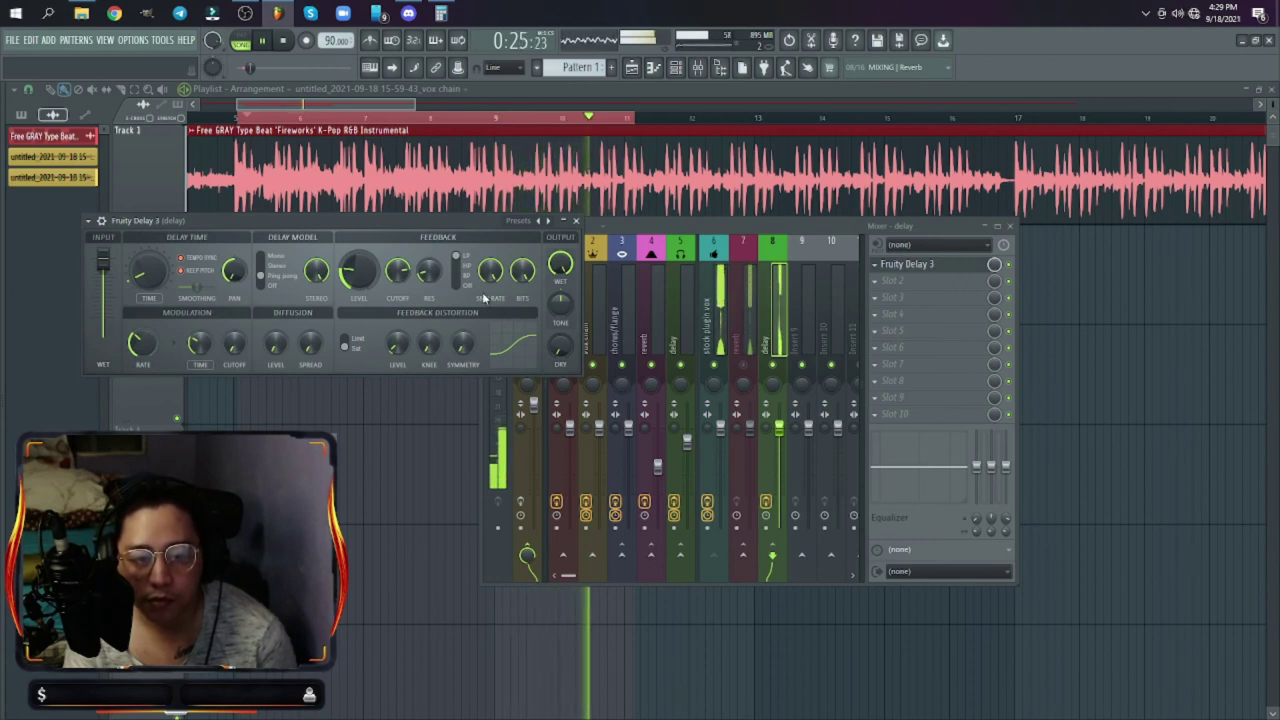
pyautogui.press('space')
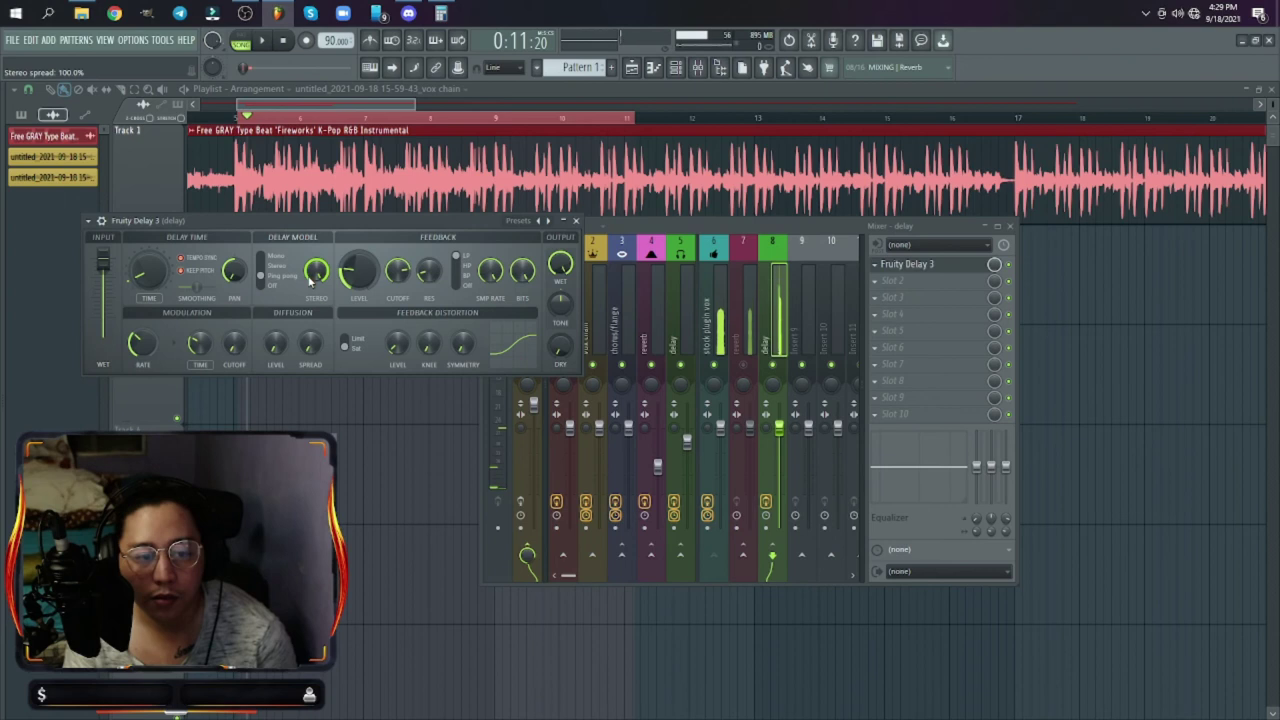
# Step: Unmute the new reverb track and load Fruity Reeverb 2 in its first slot with dry fully down and wet raised
pyautogui.click(743, 360)
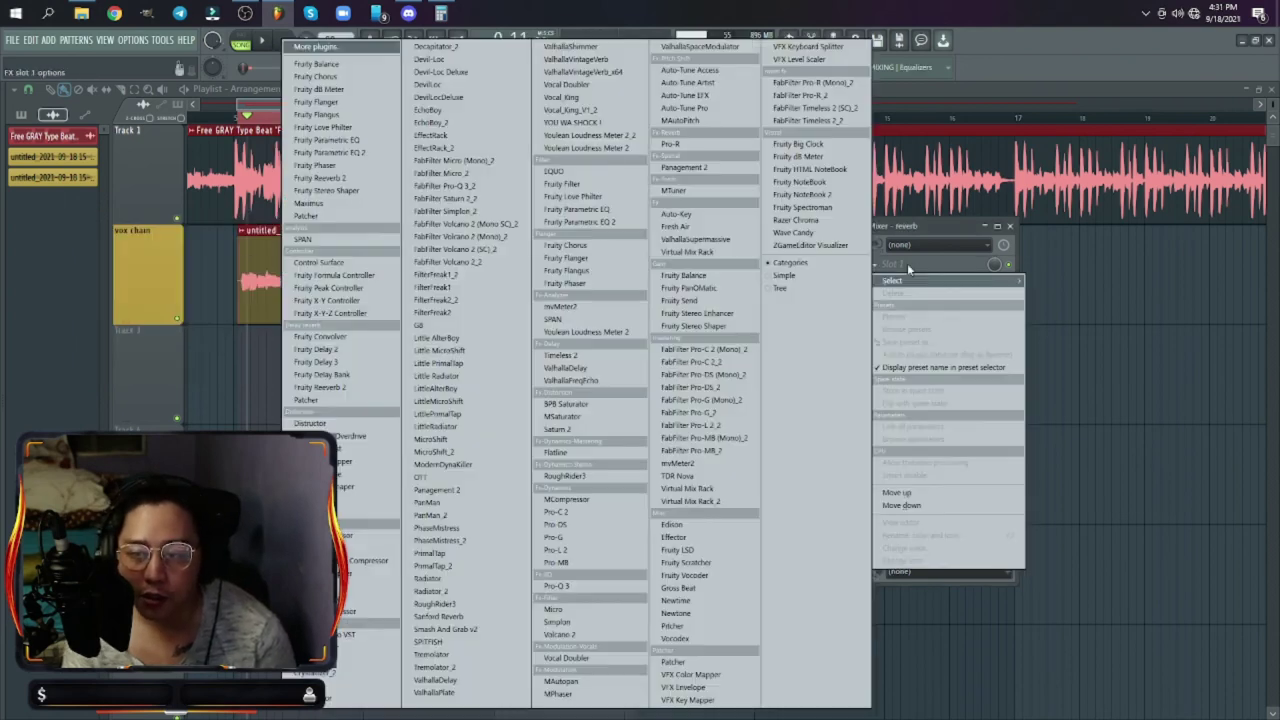
pyautogui.click(893, 264)
pyautogui.click(330, 179)
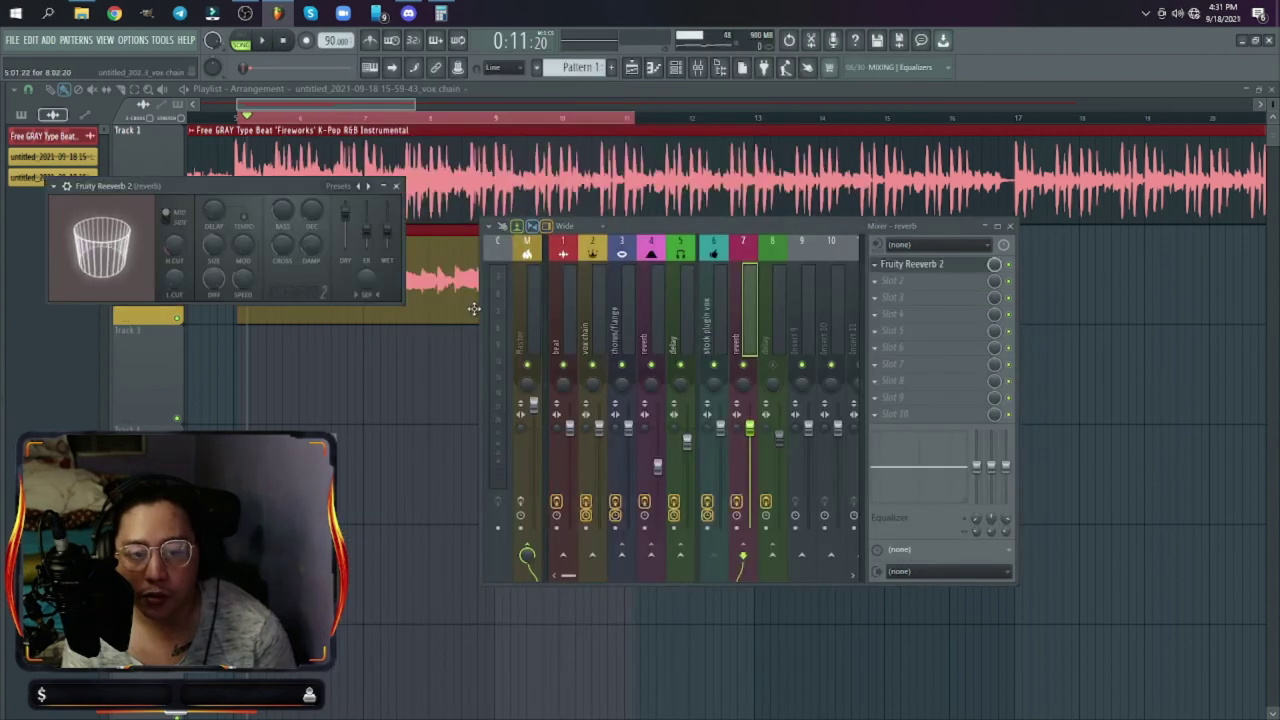
pyautogui.moveTo(345, 208); pyautogui.dragTo(347, 250)
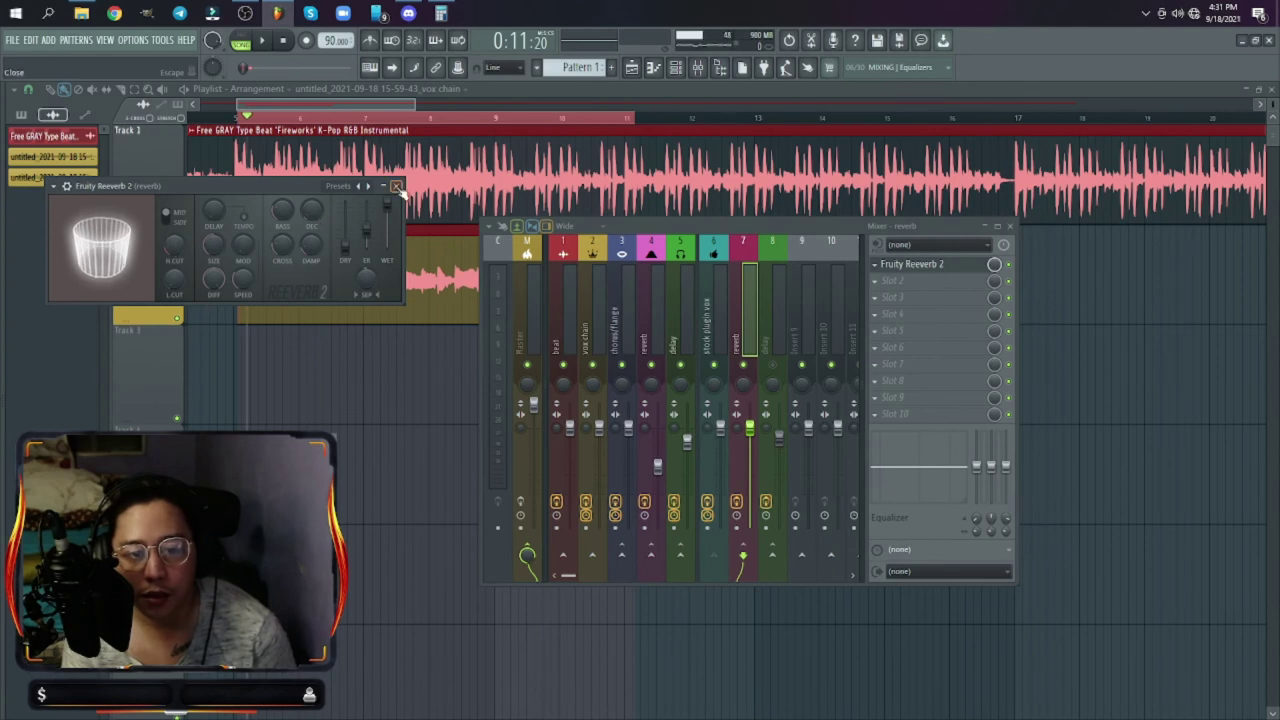
pyautogui.click(911, 264)
# Step: Load Fruity parametric EQ 2 in the reverb track's second slot and apply the 20Hz - 18kHz cut preset
pyautogui.click(940, 280)
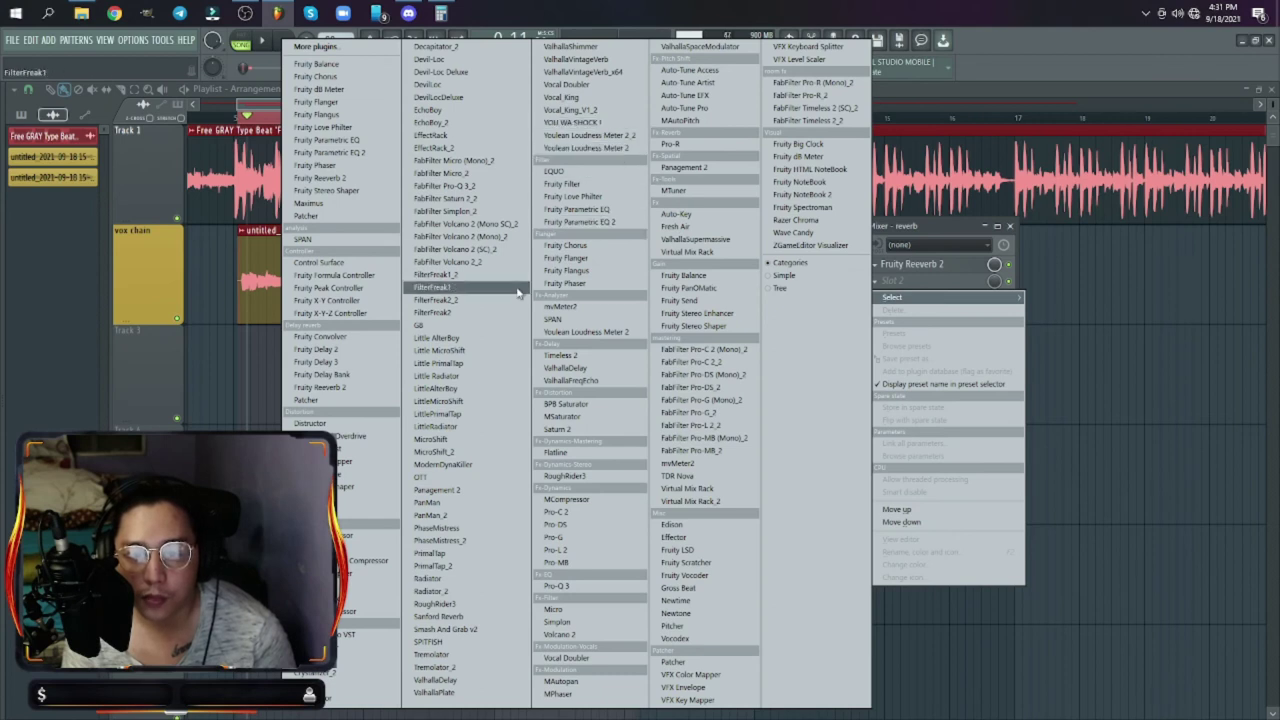
pyautogui.click(330, 152)
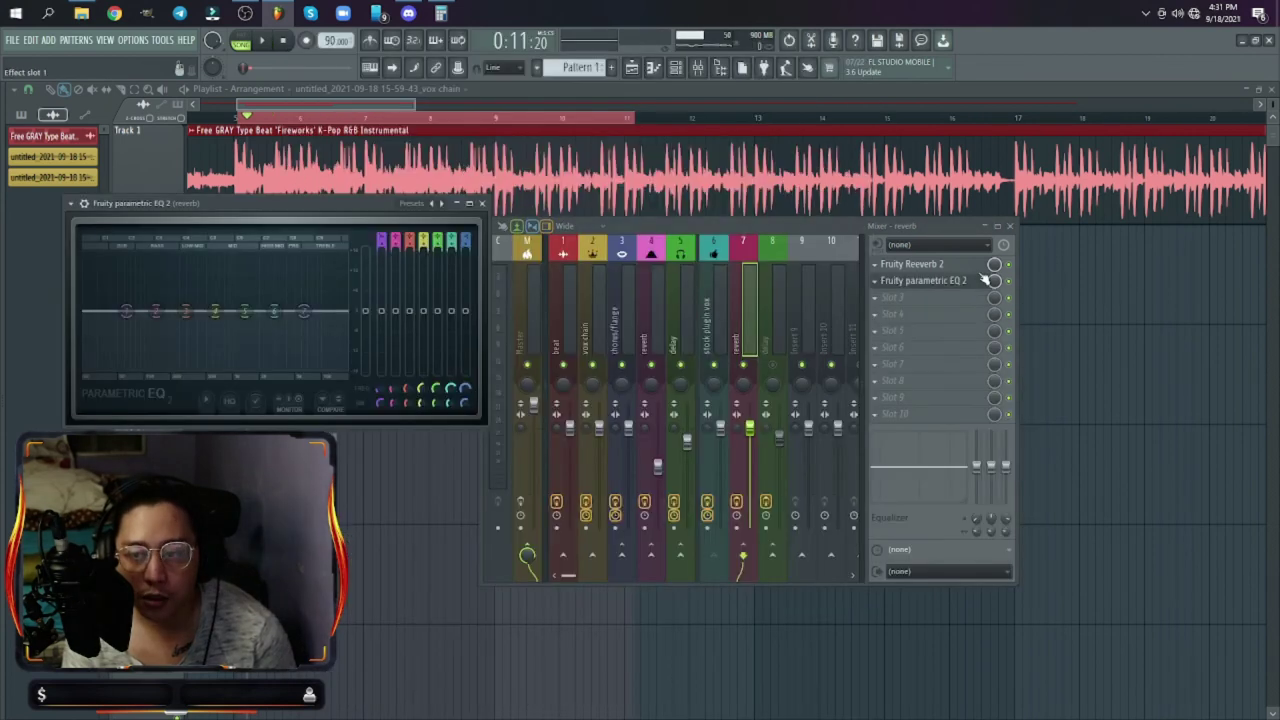
pyautogui.rightClick(305, 313)
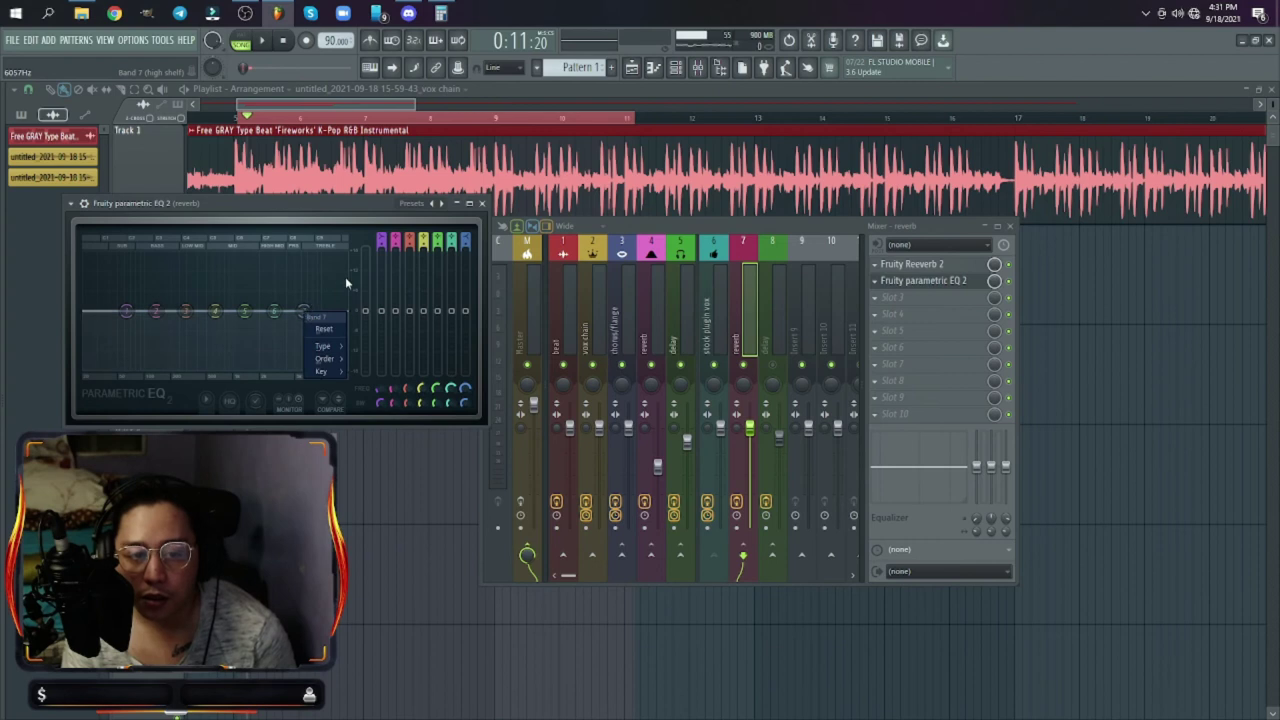
pyautogui.click(390, 204)
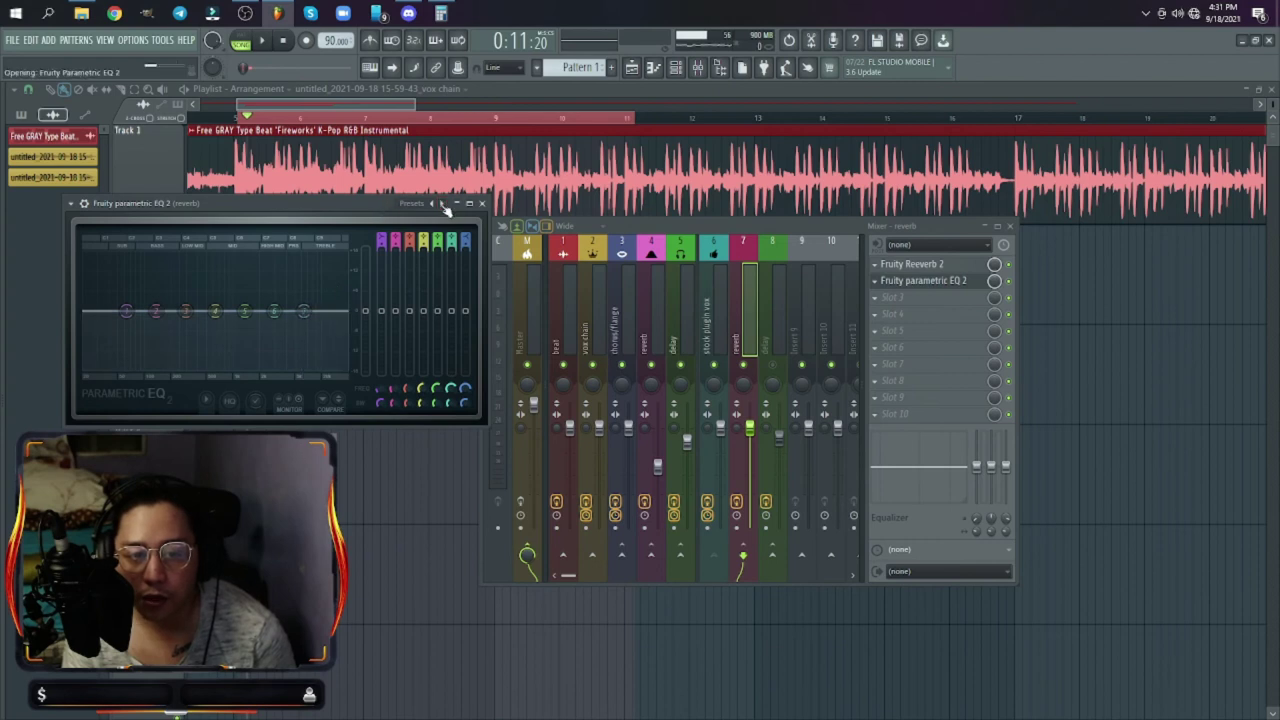
pyautogui.click(443, 204)
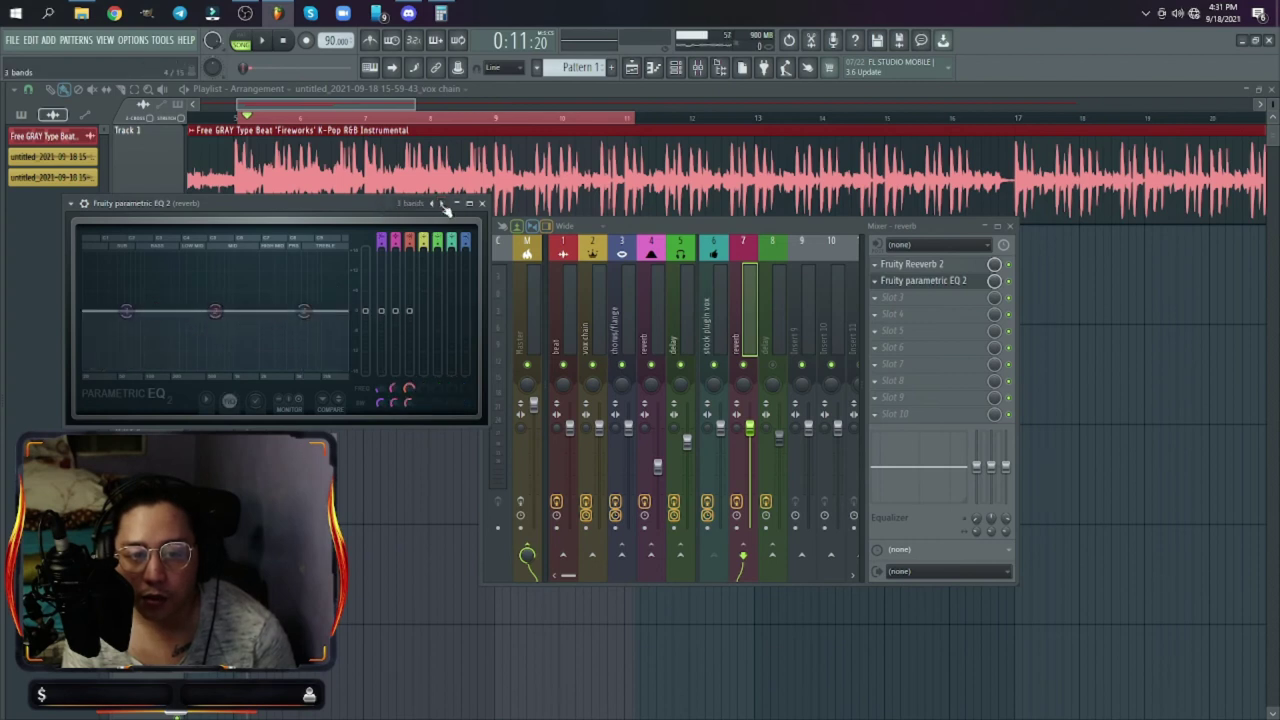
pyautogui.click(441, 203)
# Step: Lower the EQ's low-pass band 7 to about 11.6 kHz and soften its slope to the Gentle 8 order
pyautogui.rightClick(337, 313)
pyautogui.moveTo(354, 347)
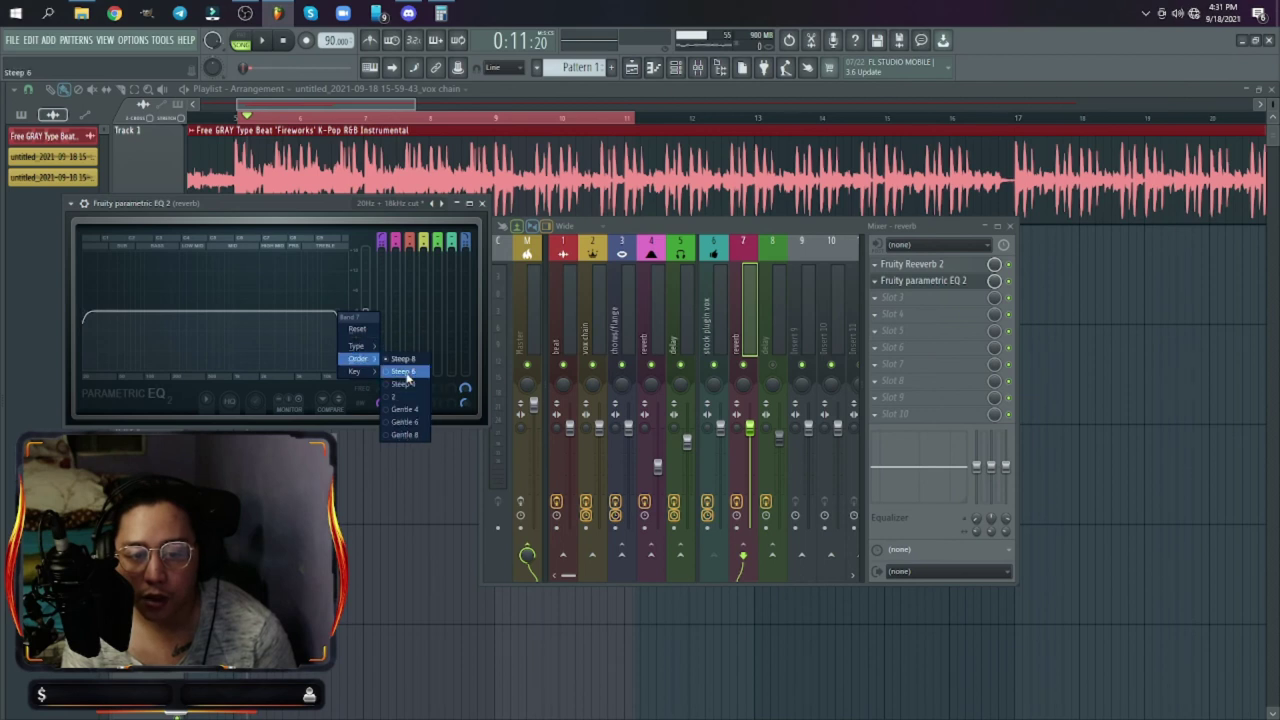
pyautogui.click(406, 374)
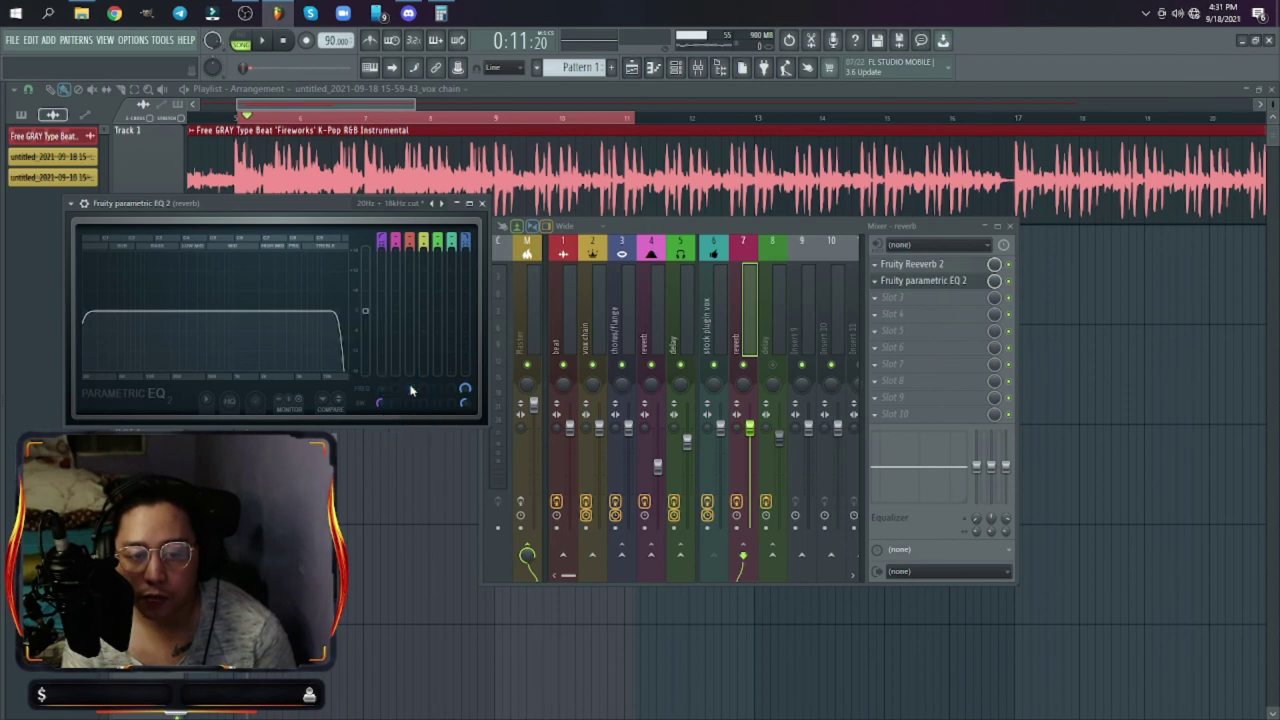
pyautogui.rightClick(322, 314)
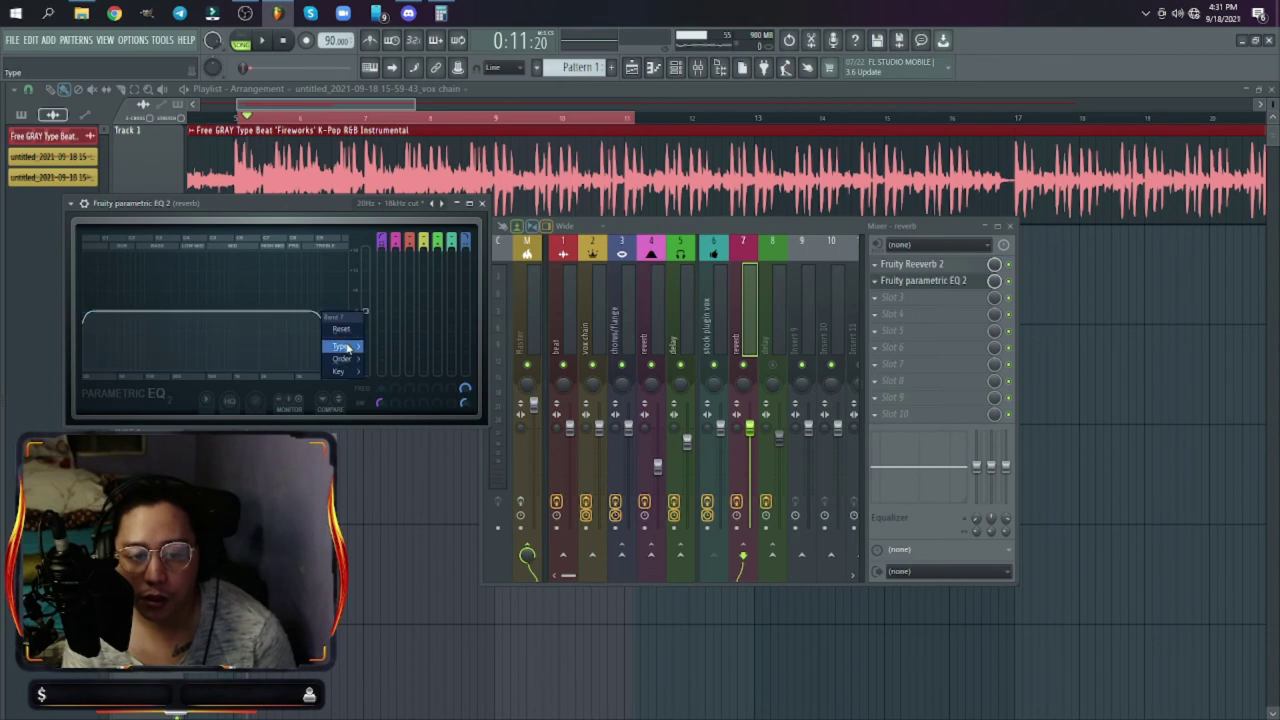
pyautogui.moveTo(347, 347)
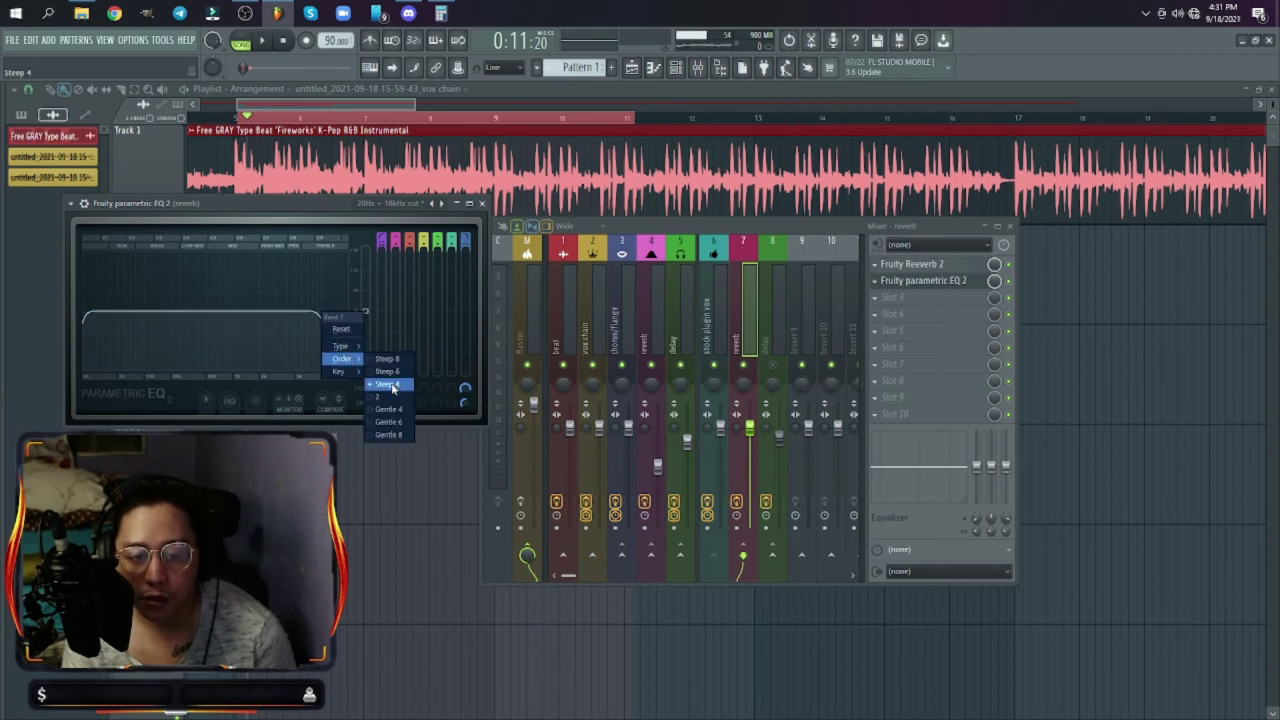
pyautogui.click(399, 410)
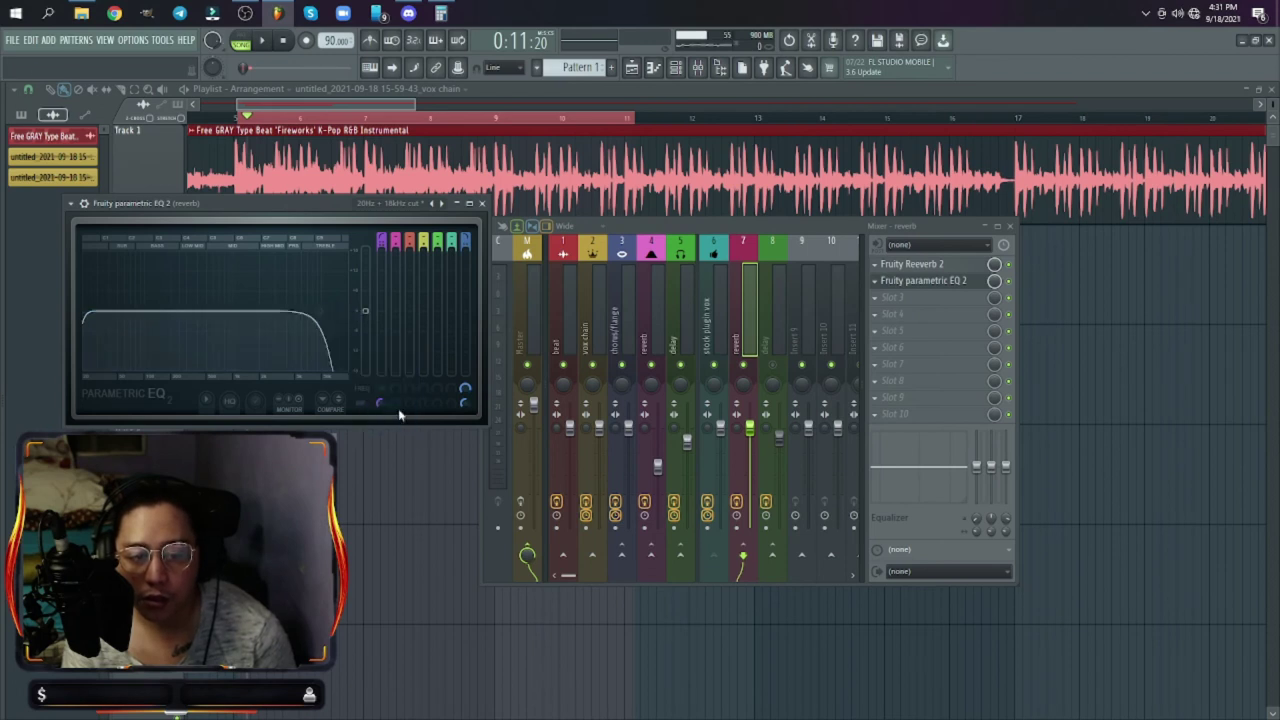
pyautogui.rightClick(322, 316)
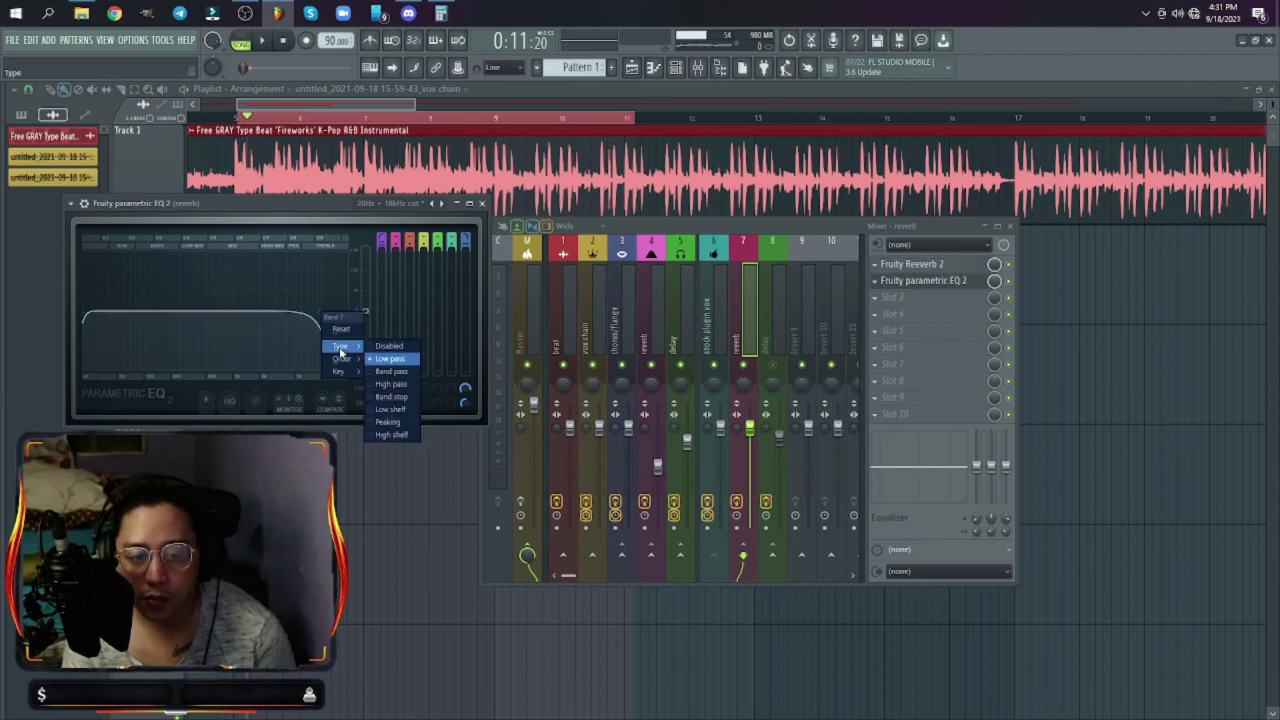
pyautogui.moveTo(346, 362)
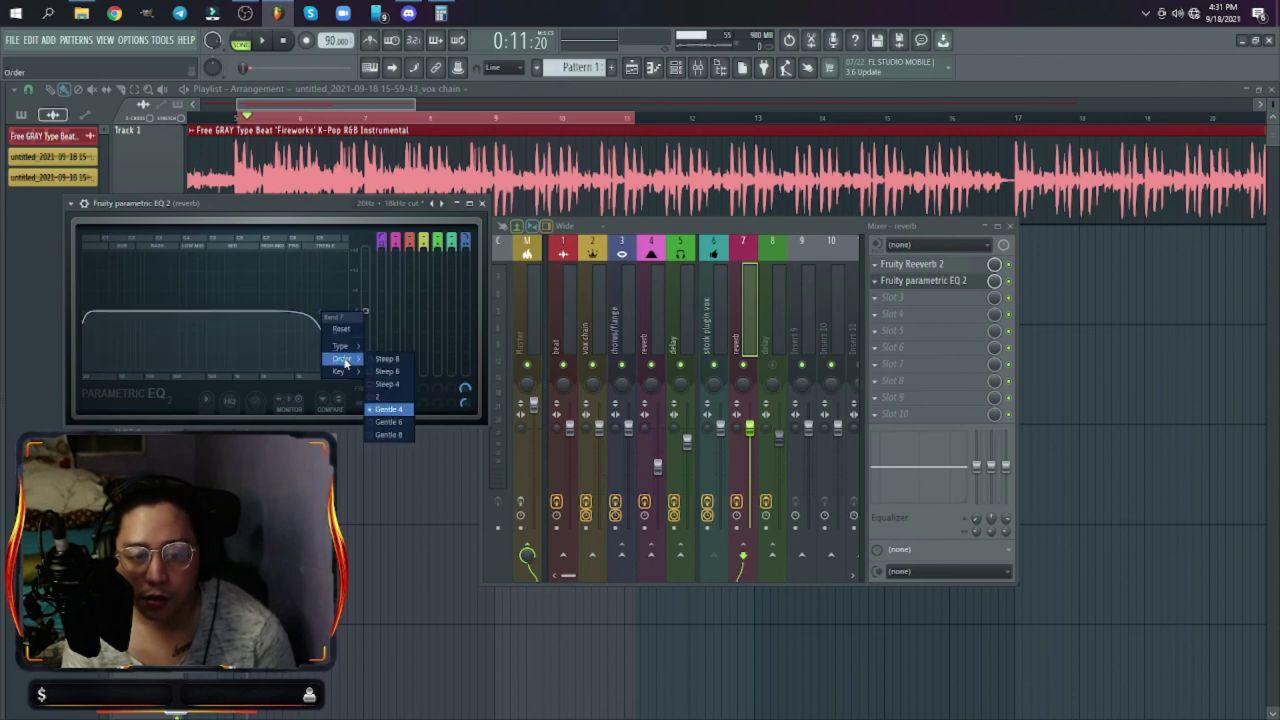
pyautogui.click(386, 434)
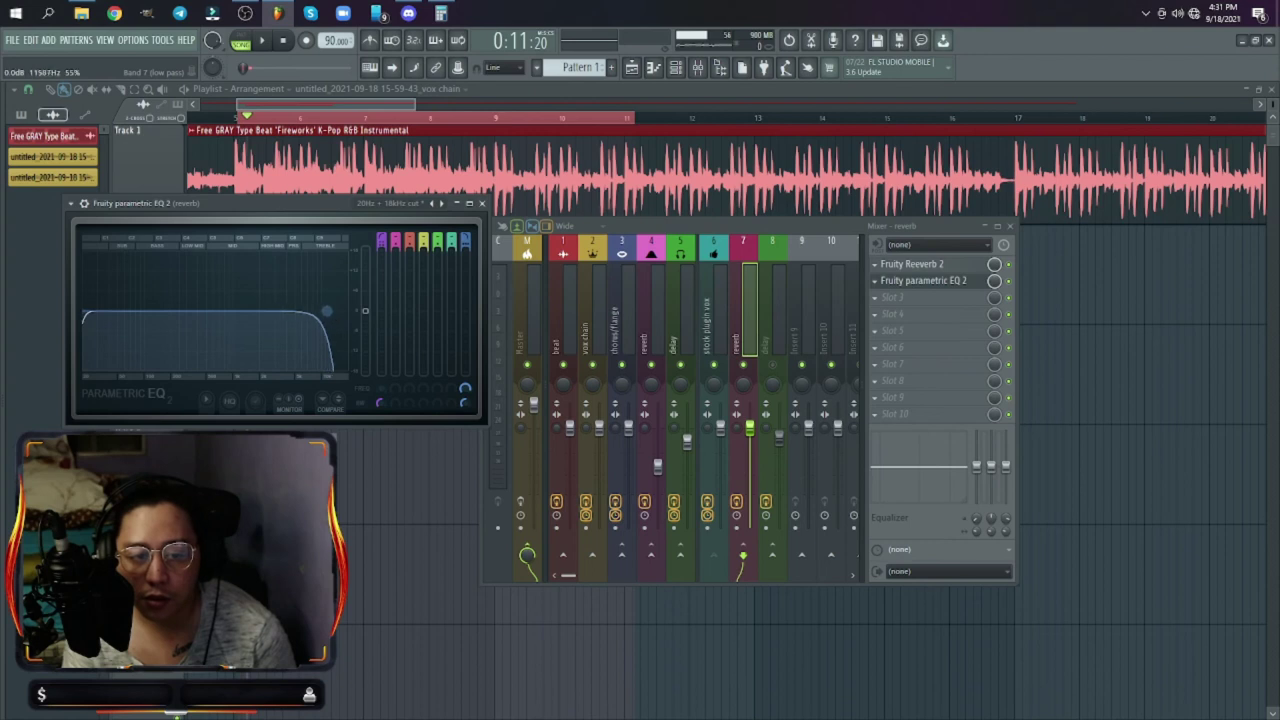
# Step: Raise the EQ's high-pass band 1 cutoff and set its slope to the Gentle 6 order
pyautogui.moveTo(86, 320); pyautogui.dragTo(112, 316)
pyautogui.rightClick(114, 316)
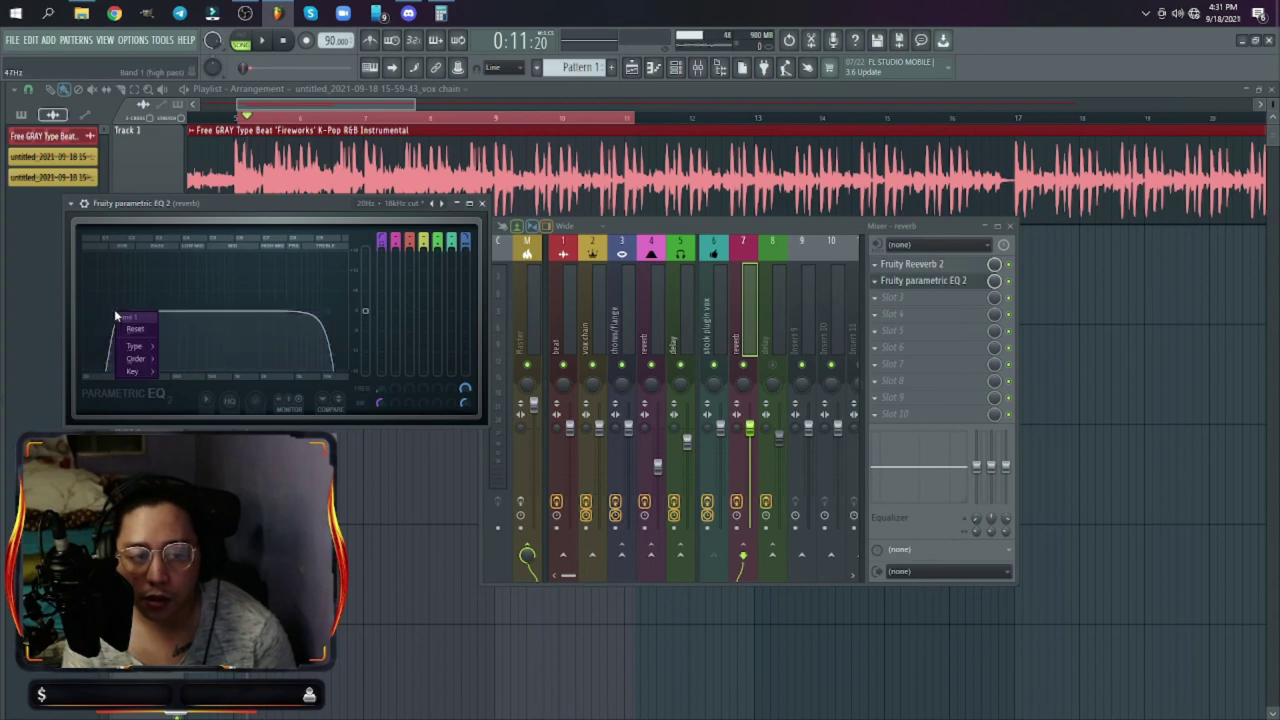
pyautogui.moveTo(137, 362)
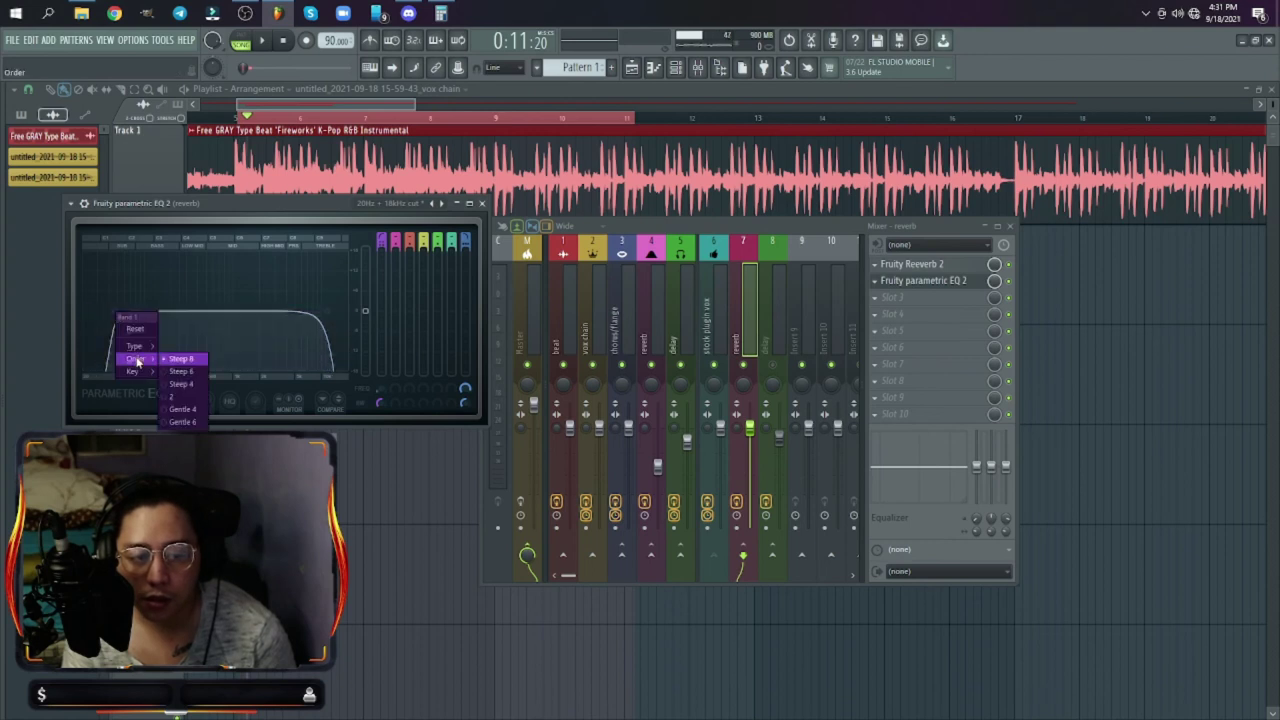
pyautogui.click(195, 422)
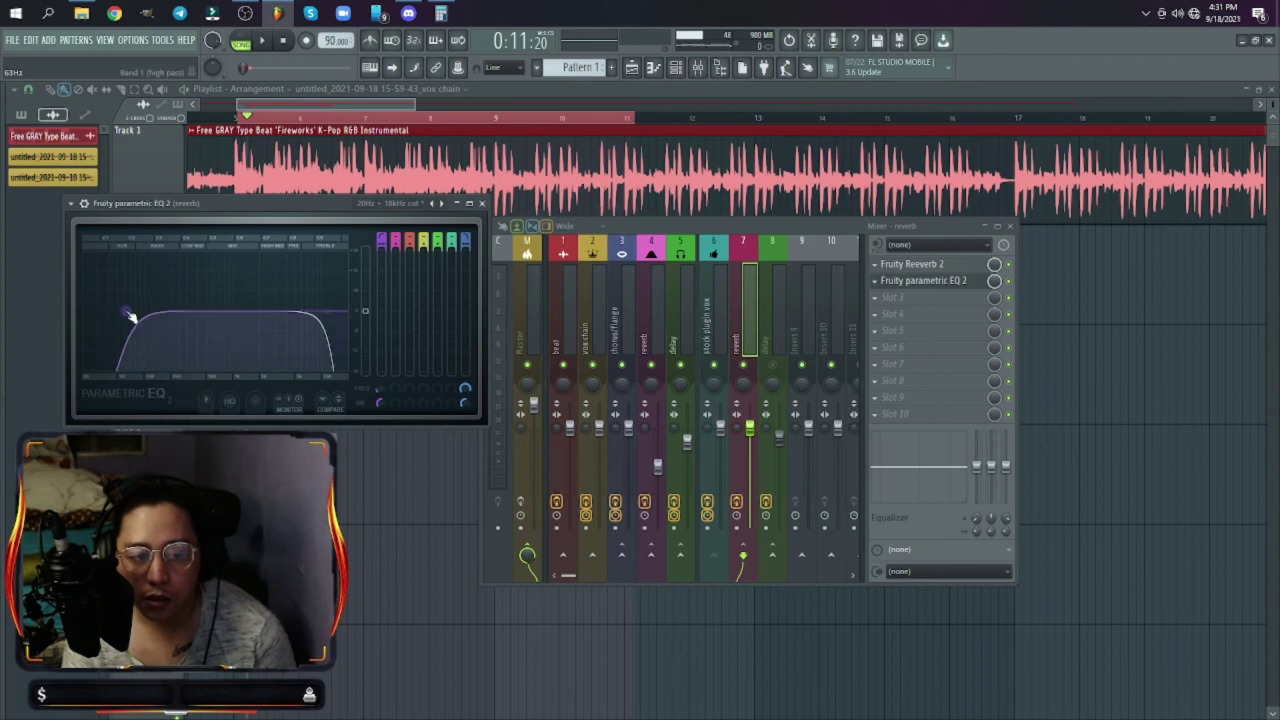
# Step: While the mix plays, narrow the reverb EQ by raising the high-pass to about 243 Hz and lowering the low-pass cutoff further
pyautogui.press('space')
pyautogui.moveTo(131, 318); pyautogui.dragTo(167, 311)
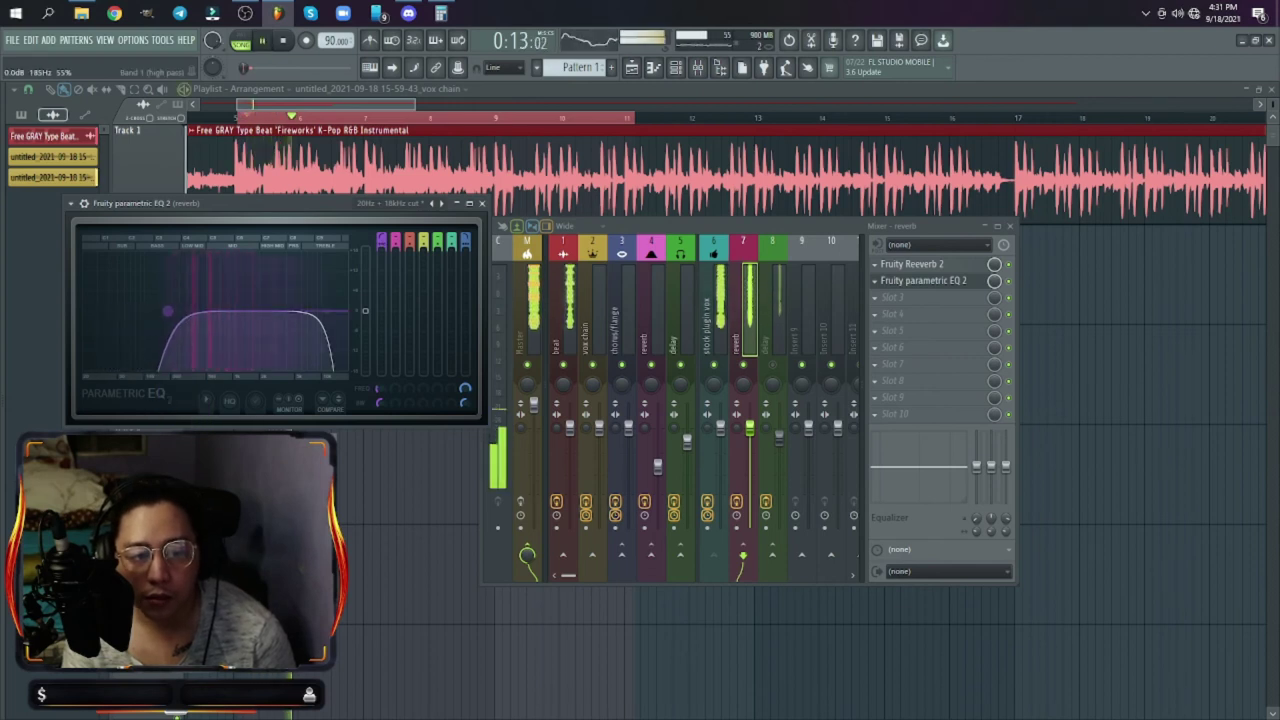
pyautogui.moveTo(332, 311); pyautogui.dragTo(286, 311)
pyautogui.moveTo(168, 312); pyautogui.dragTo(178, 311)
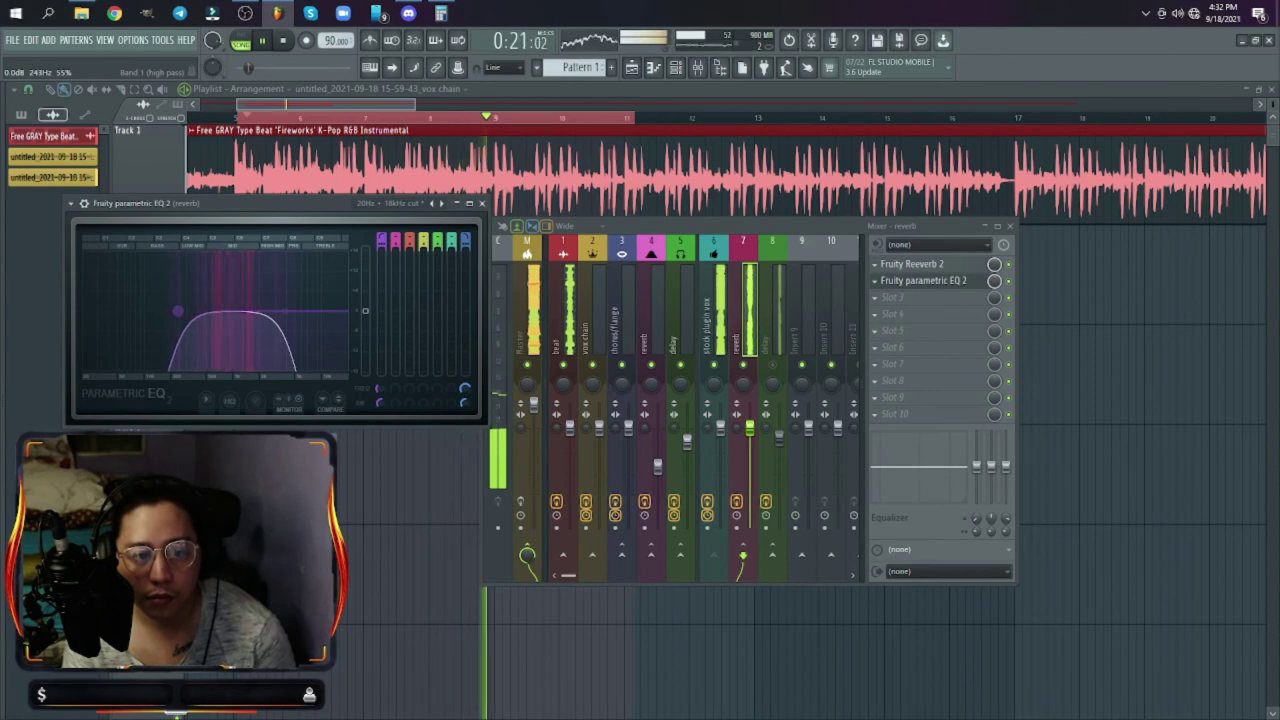
pyautogui.press('space')
pyautogui.click(482, 203)
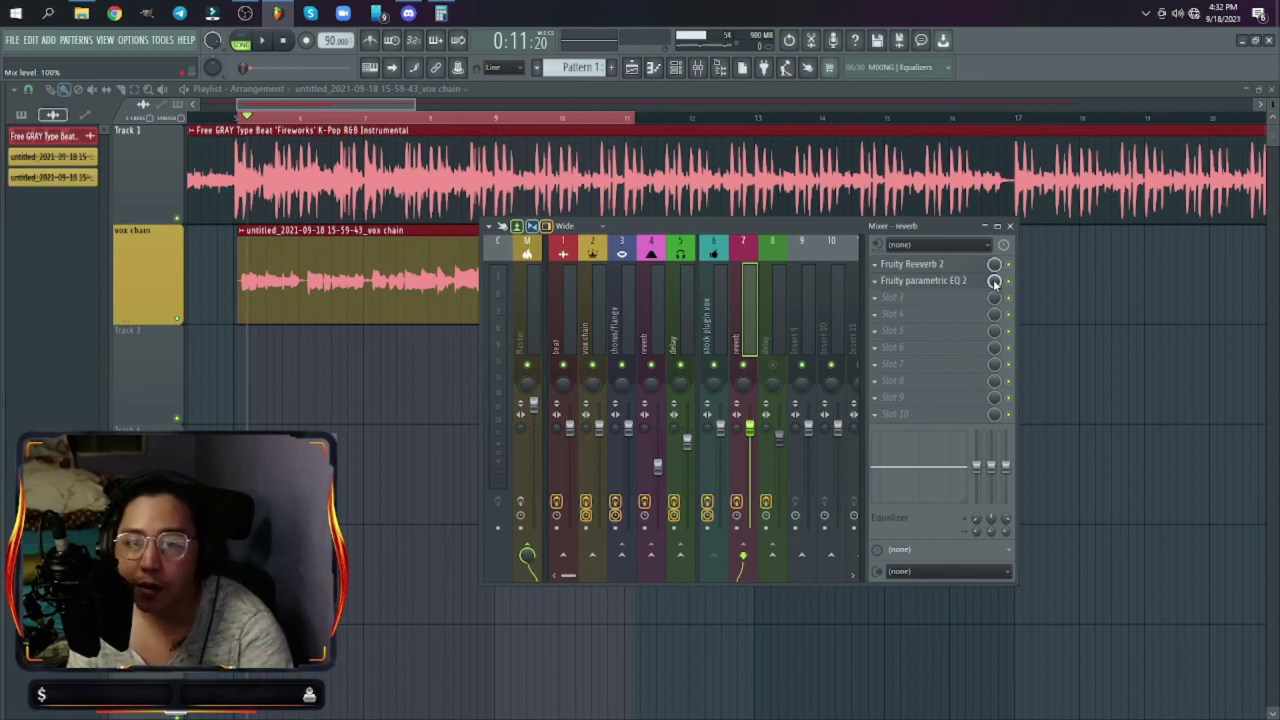
# Step: Check the Fruity Reeverb 2 settings on the stock chain's reverb track, play the mix and lower that track's volume
pyautogui.click(966, 266)
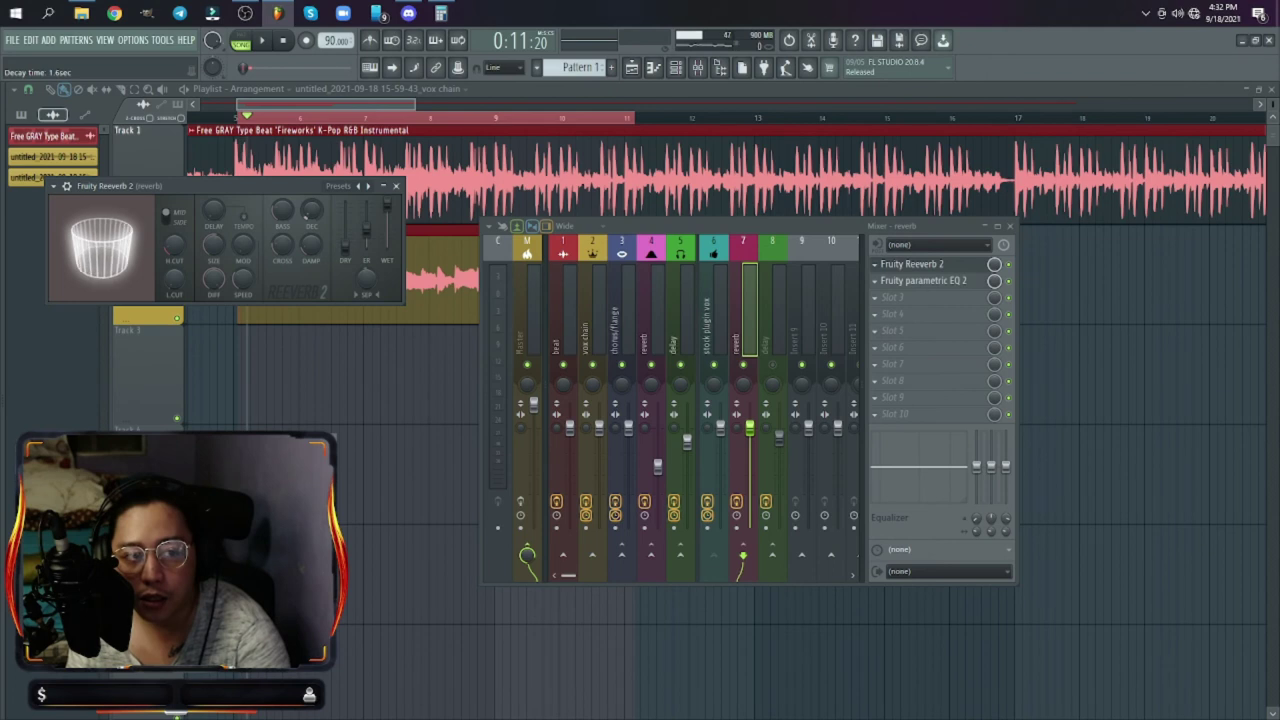
pyautogui.click(396, 185)
pyautogui.press('space')
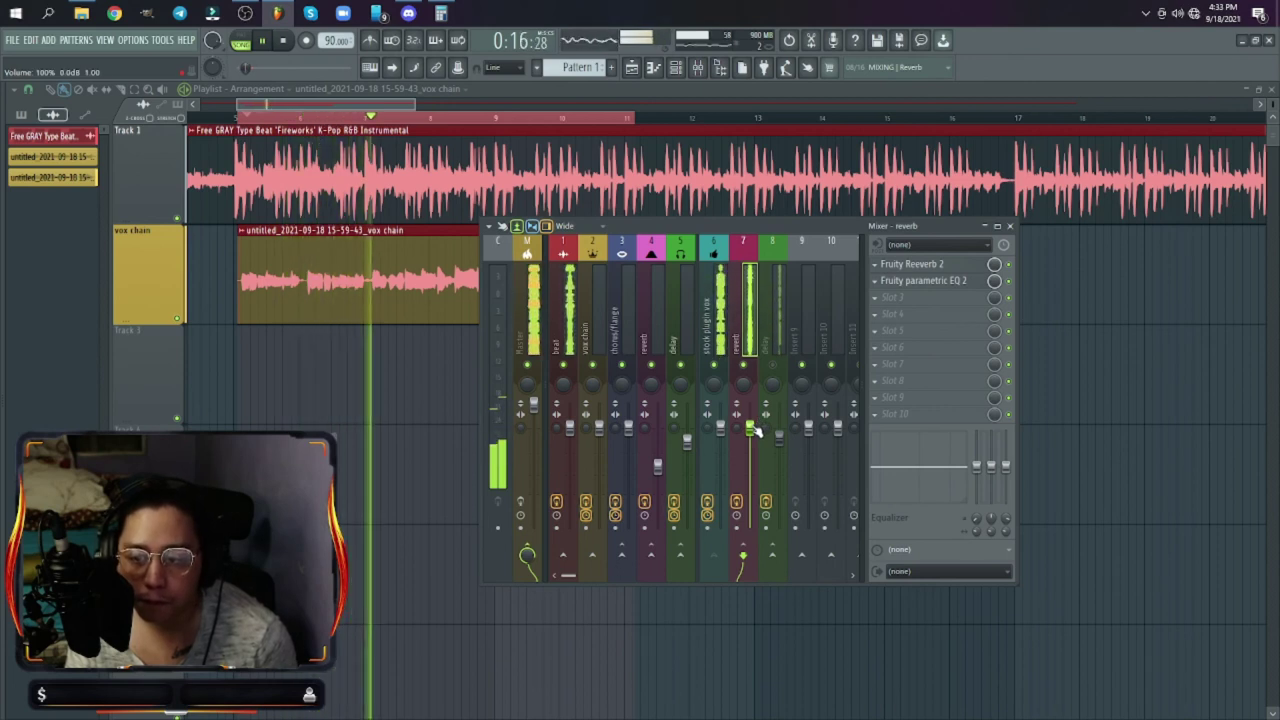
pyautogui.press('space')
pyautogui.moveTo(752, 429)
pyautogui.mouseDown()
pyautogui.moveTo(750, 465)
pyautogui.moveTo(750, 450)
pyautogui.mouseUp()
pyautogui.press('space')
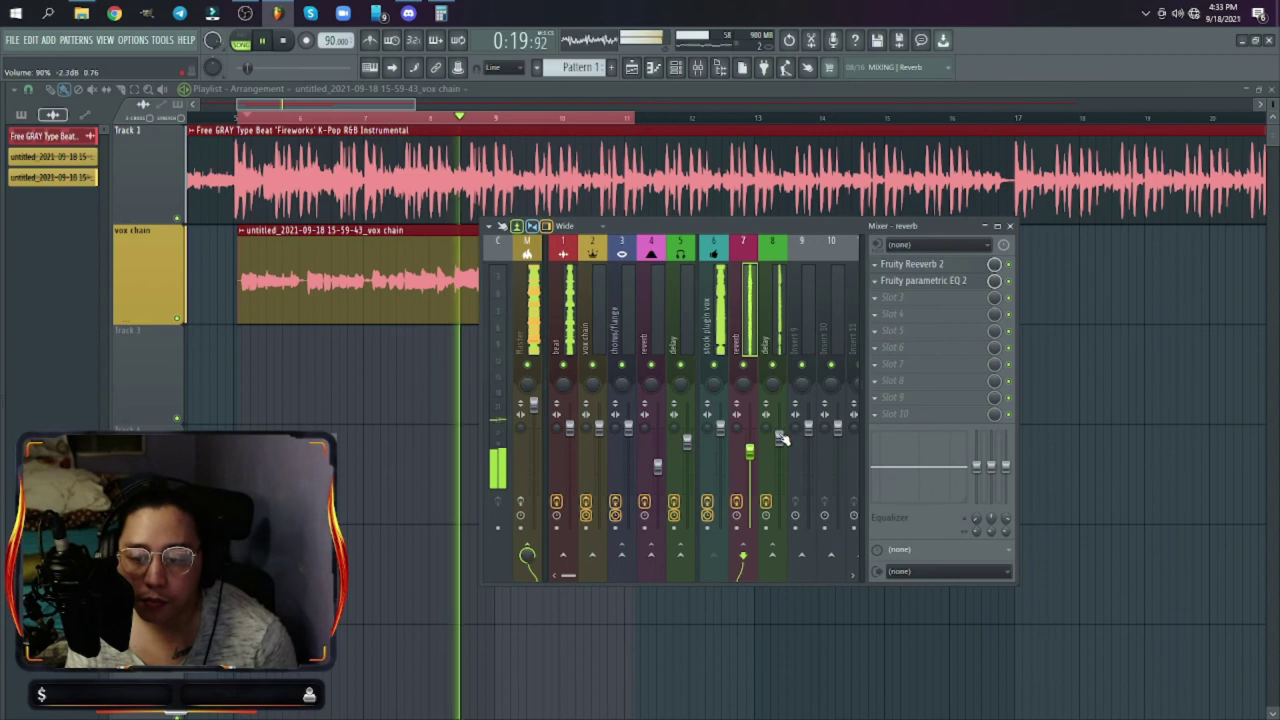
# Step: Lower the volume of the stock chain's delay track to 87% while the mix plays, and stop playback
pyautogui.click(771, 345)
pyautogui.click(745, 556)
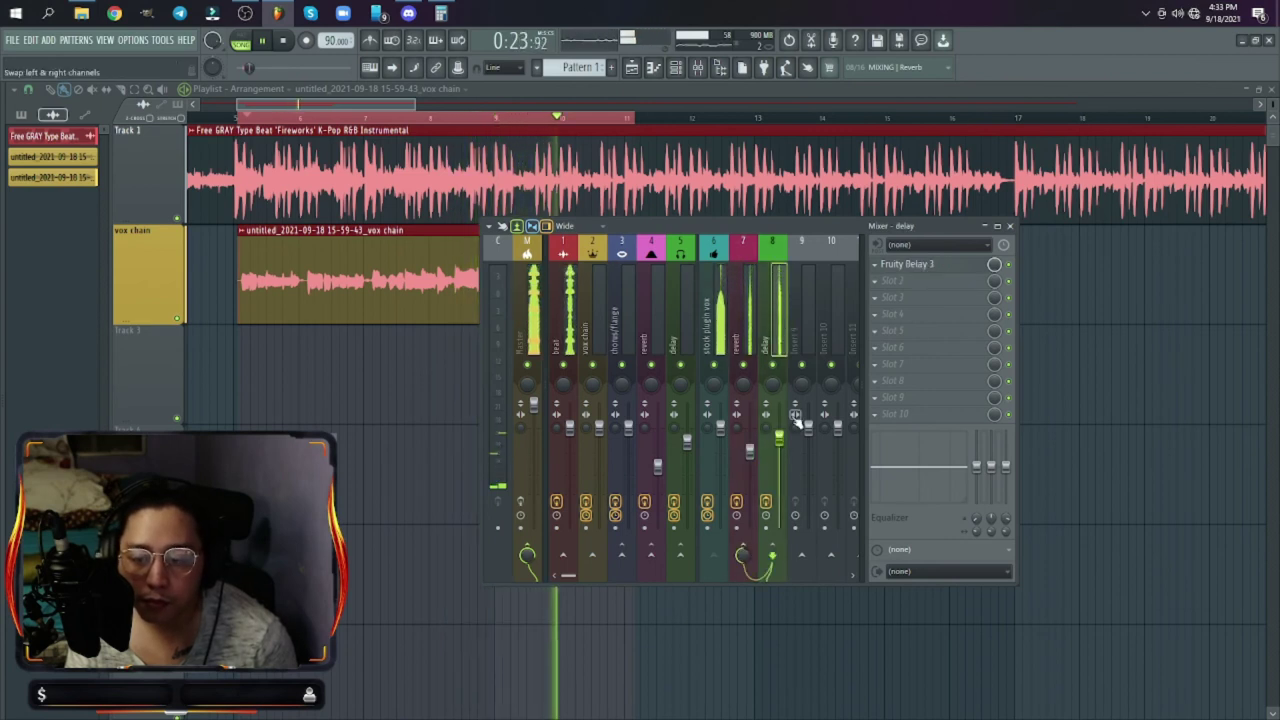
pyautogui.moveTo(780, 447); pyautogui.dragTo(780, 449)
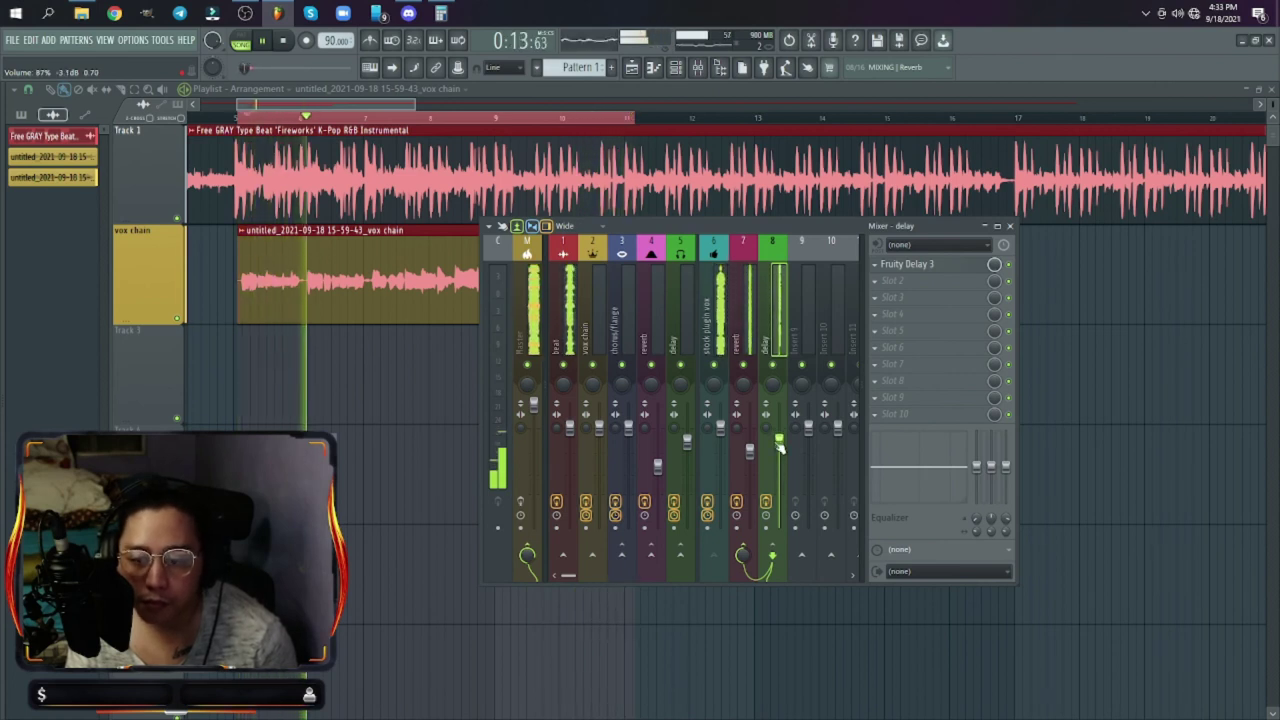
pyautogui.press('space')
# Step: Load Fruity Chorus in the first effect slot of the Insert 9 mixer track
pyautogui.click(807, 330)
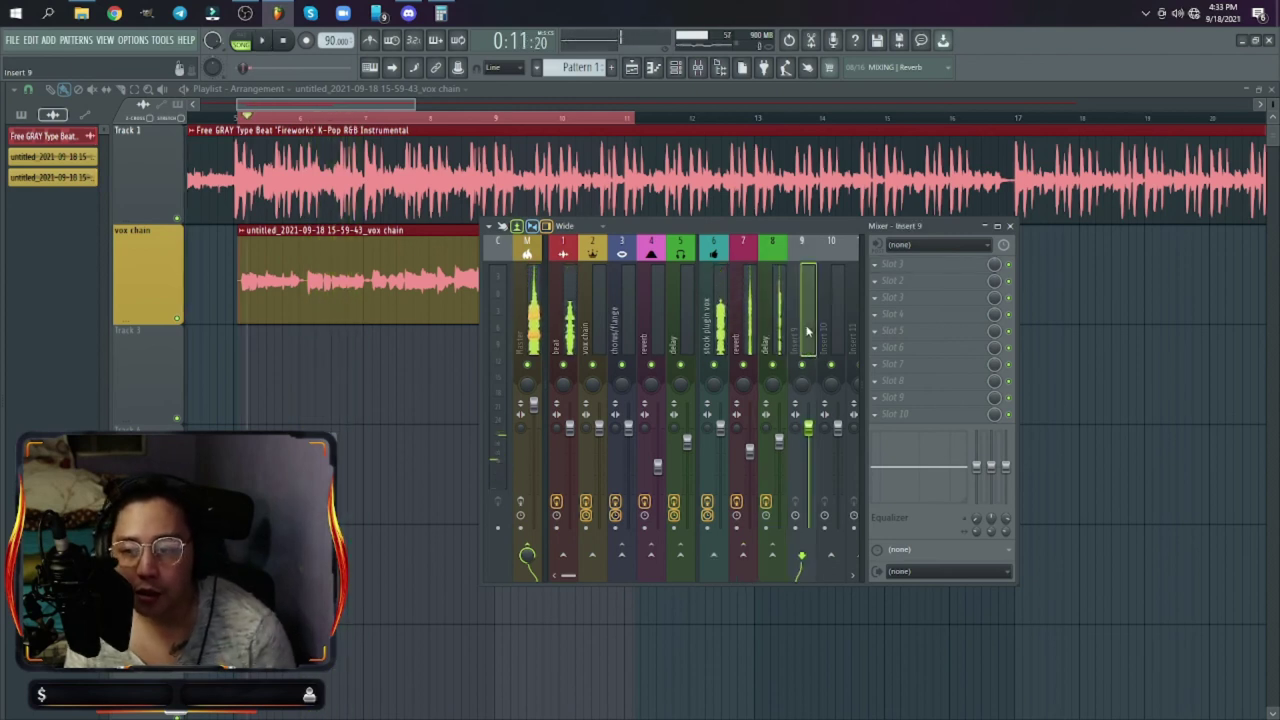
pyautogui.click(893, 266)
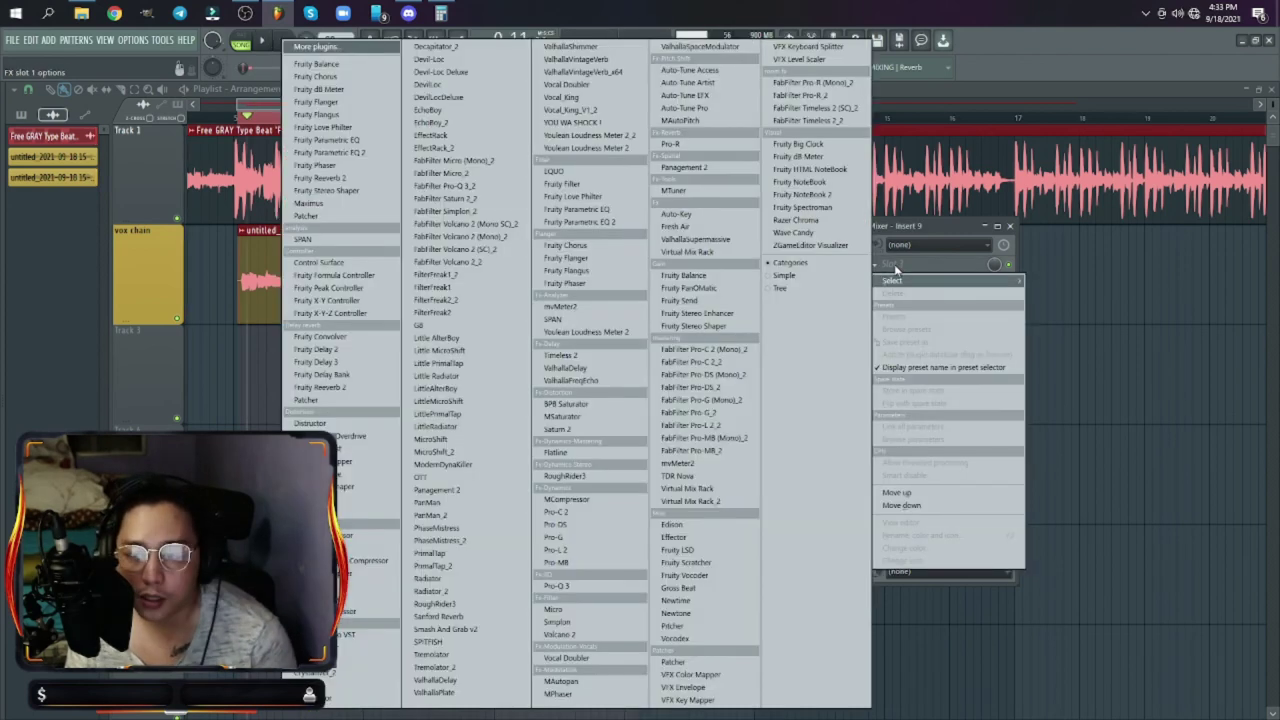
pyautogui.click(348, 78)
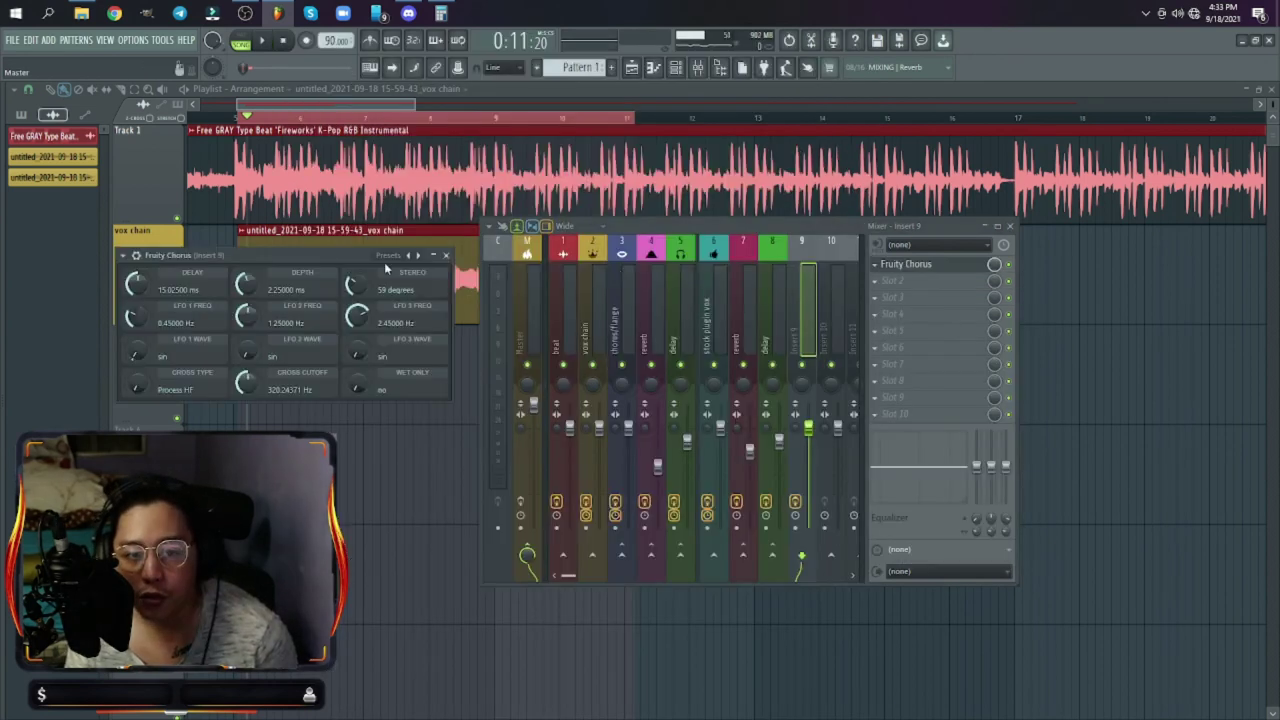
pyautogui.click(446, 256)
# Step: Send the stock plugin vox track to Insert 9 and reset Insert 9's volume to its default
pyautogui.click(715, 330)
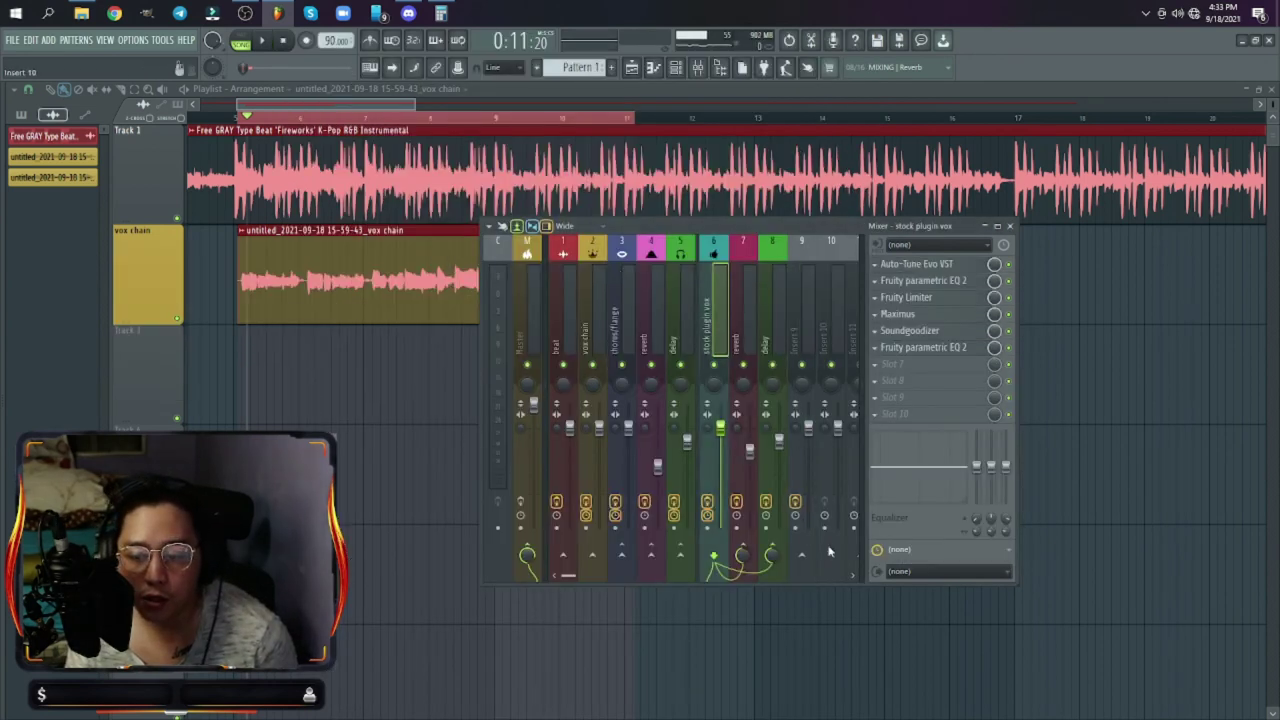
pyautogui.click(800, 337)
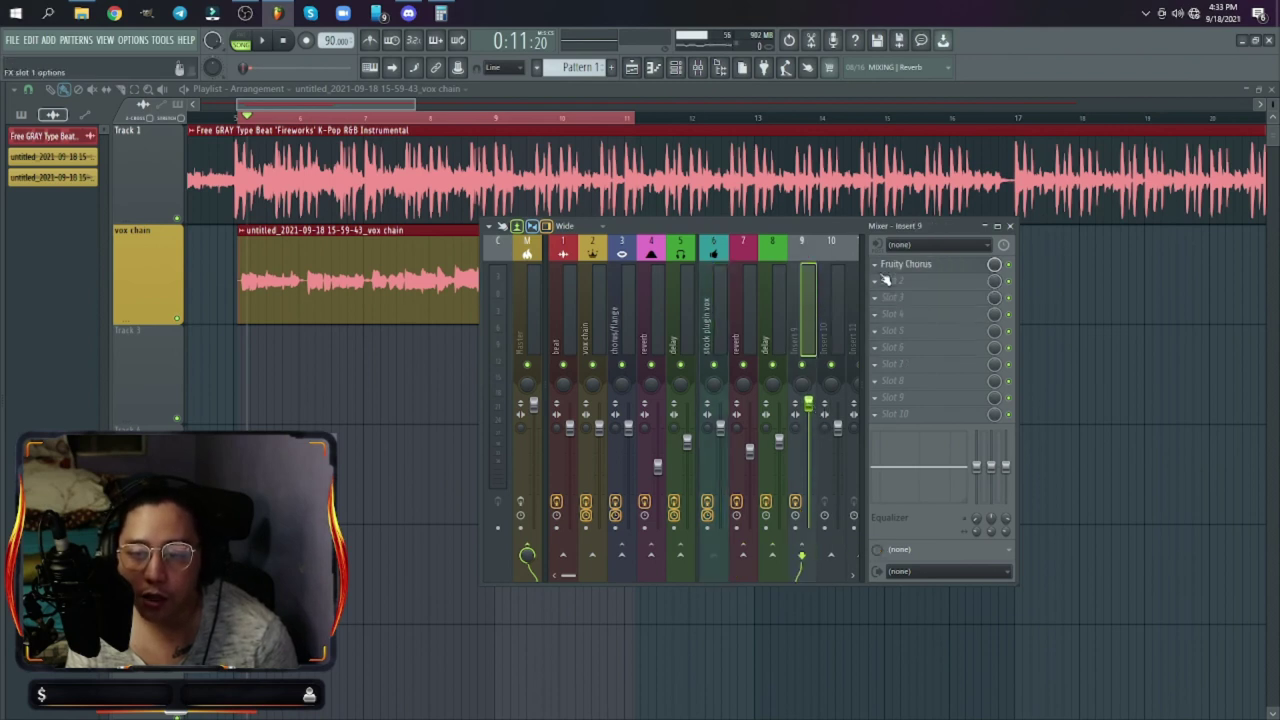
pyautogui.rightClick(809, 404)
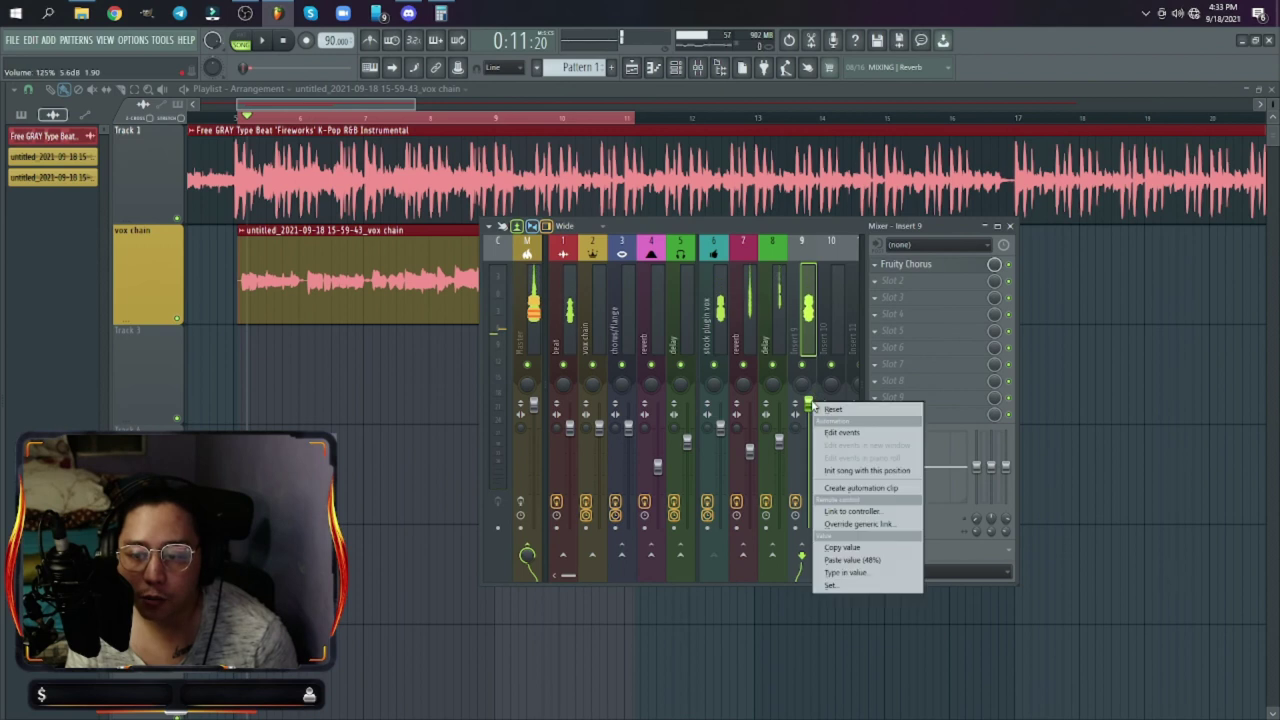
pyautogui.click(833, 409)
# Step: While the mix plays, try the 50 Detune preset in Fruity Chorus and settle on Fat Clean
pyautogui.press('space')
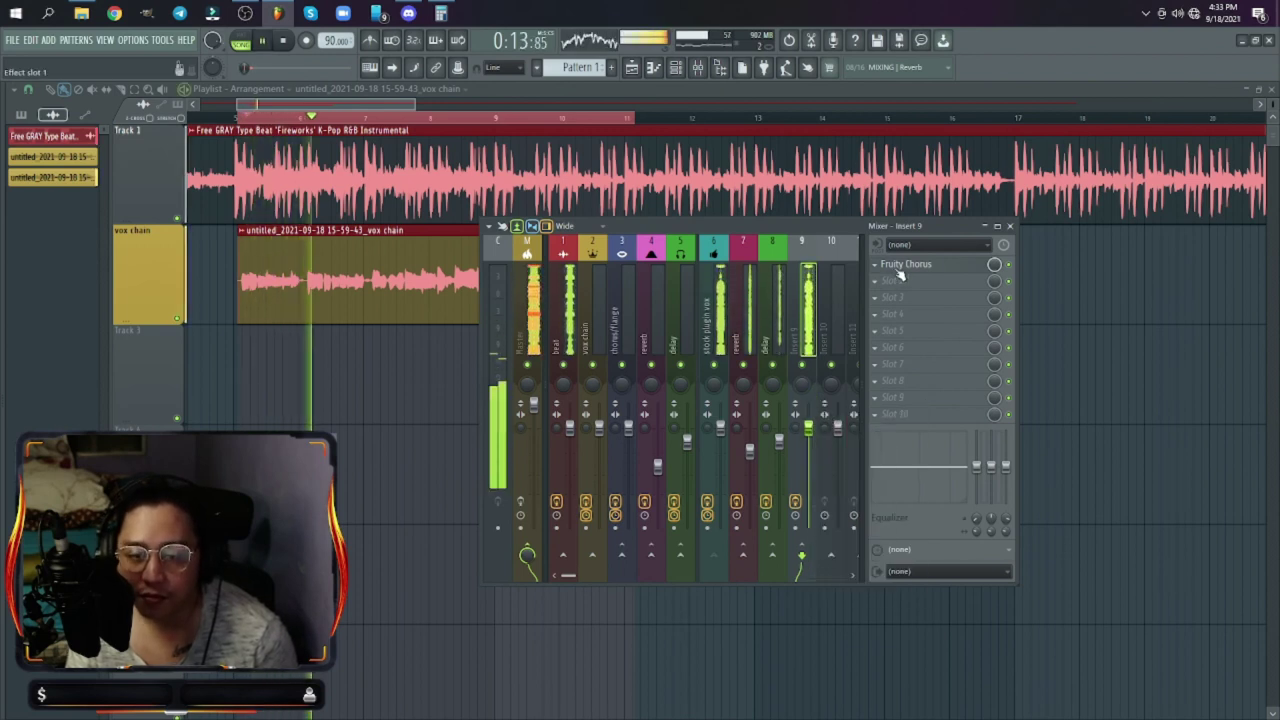
pyautogui.click(896, 267)
pyautogui.click(386, 258)
pyautogui.click(395, 272)
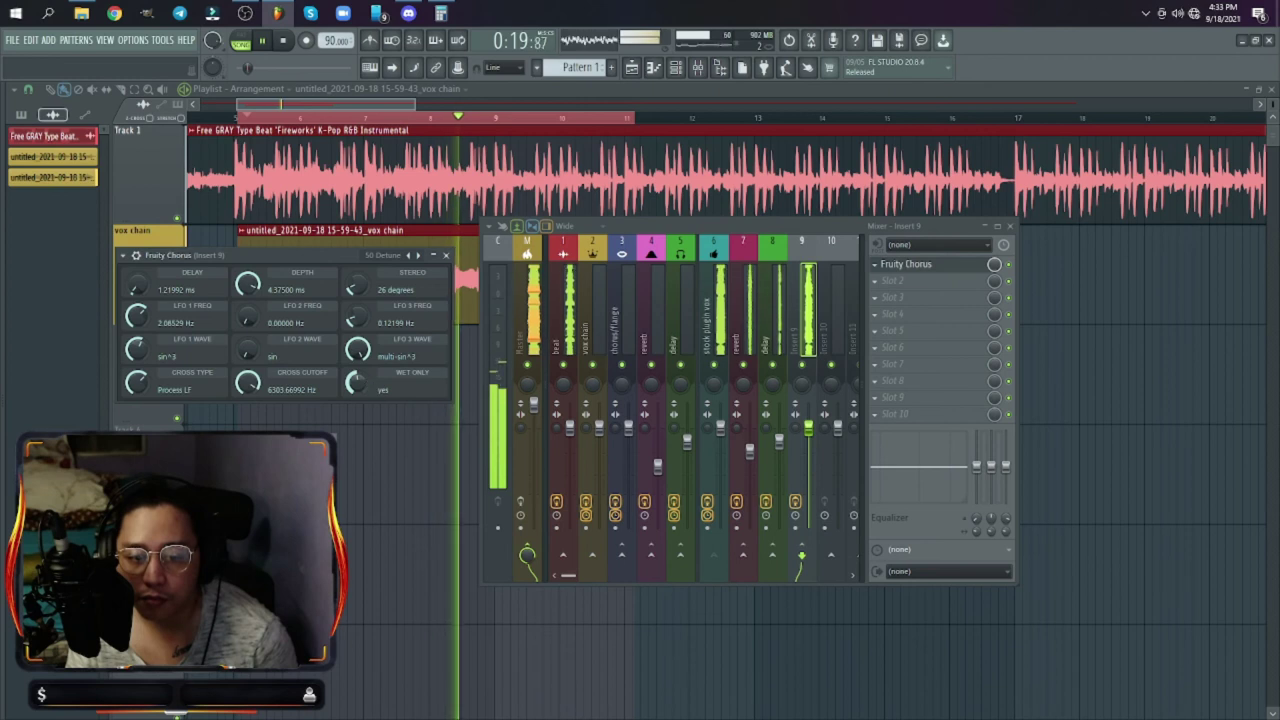
pyautogui.click(383, 255)
pyautogui.click(417, 304)
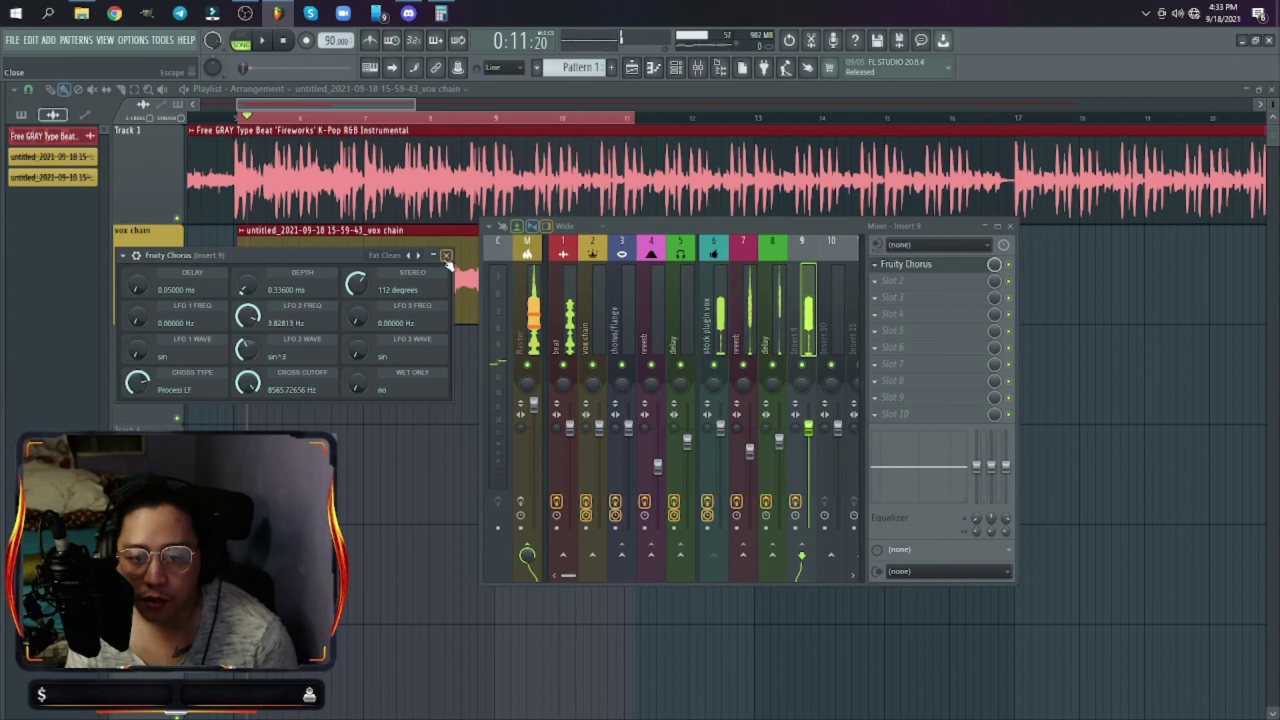
pyautogui.click(446, 256)
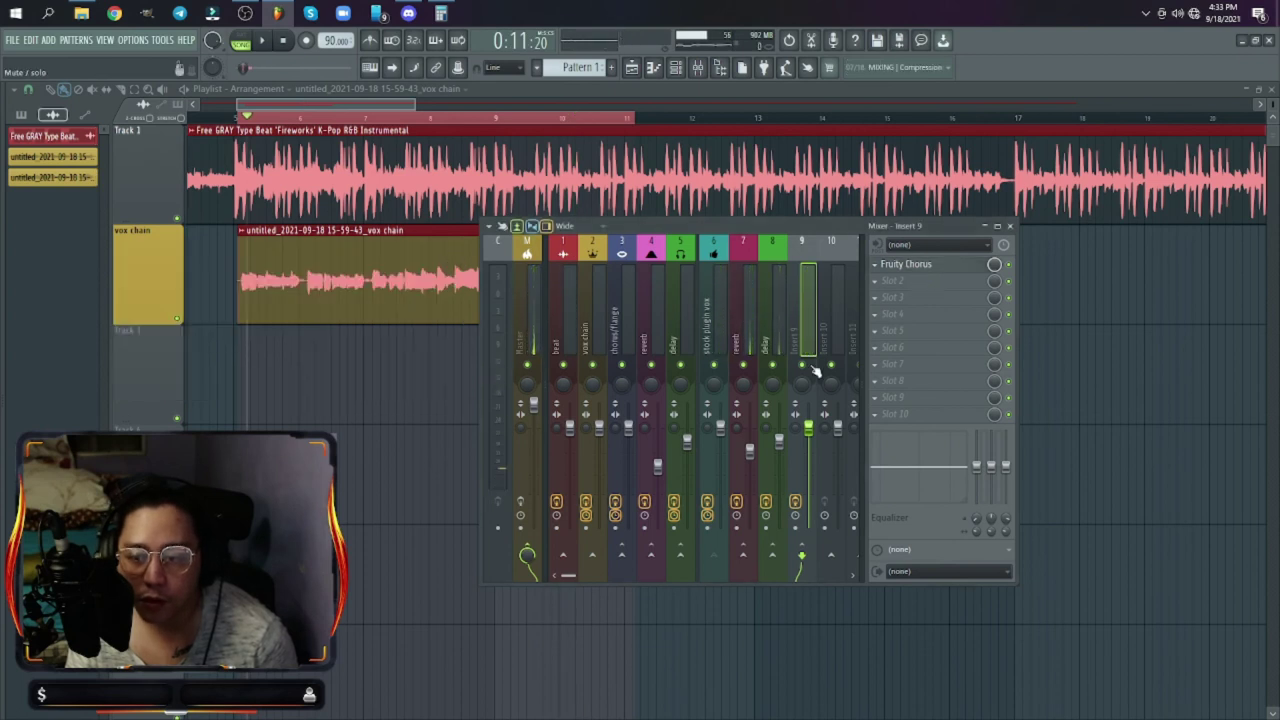
# Step: Move the chorus track to position 7, beside stock plugin vox, and name it chorus/flange with a purple color
pyautogui.hotkey('alt', 'Left')
pyautogui.hotkey('alt', 'Left')
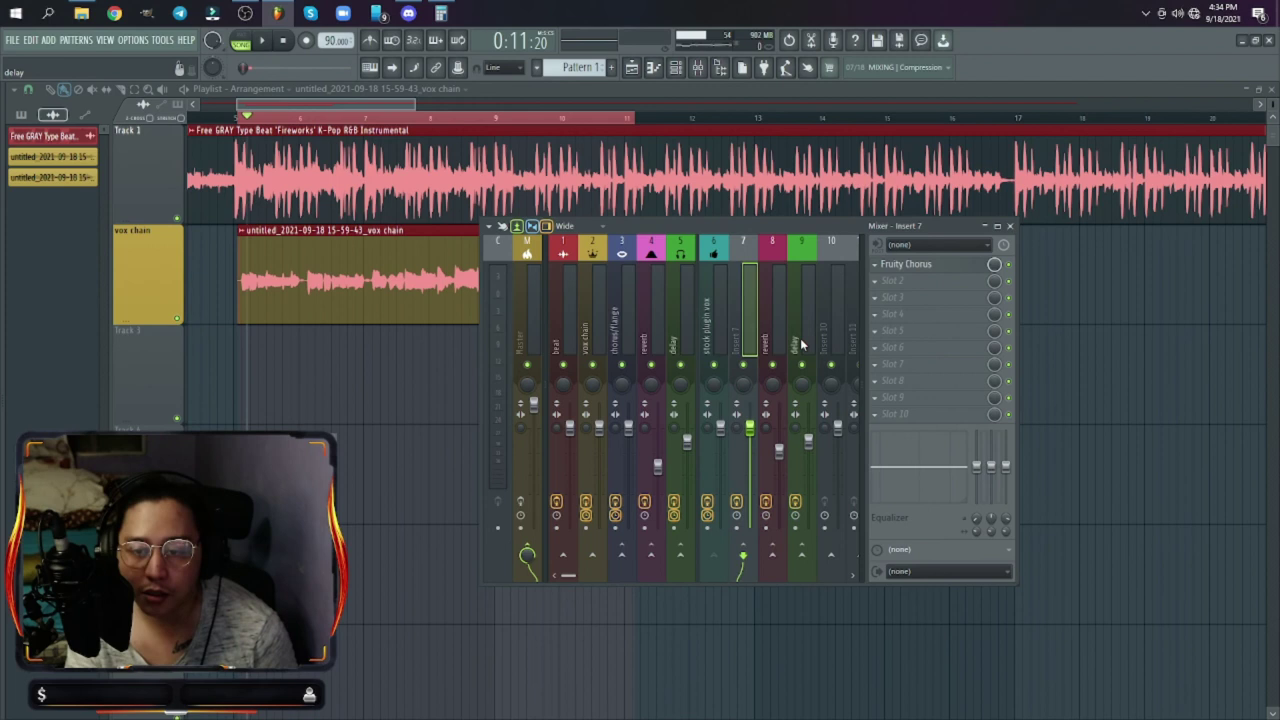
pyautogui.press('F2')
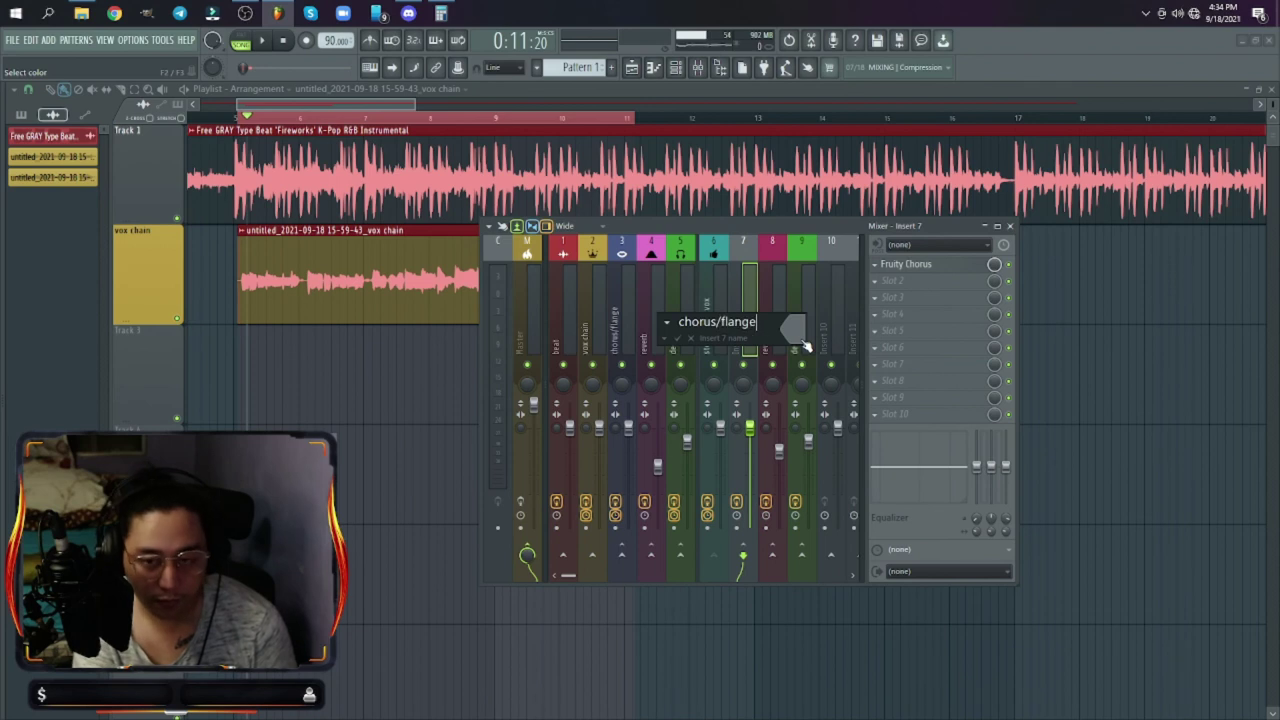
pyautogui.click(805, 344)
pyautogui.click(871, 456)
pyautogui.press('Return')
pyautogui.press('Return')
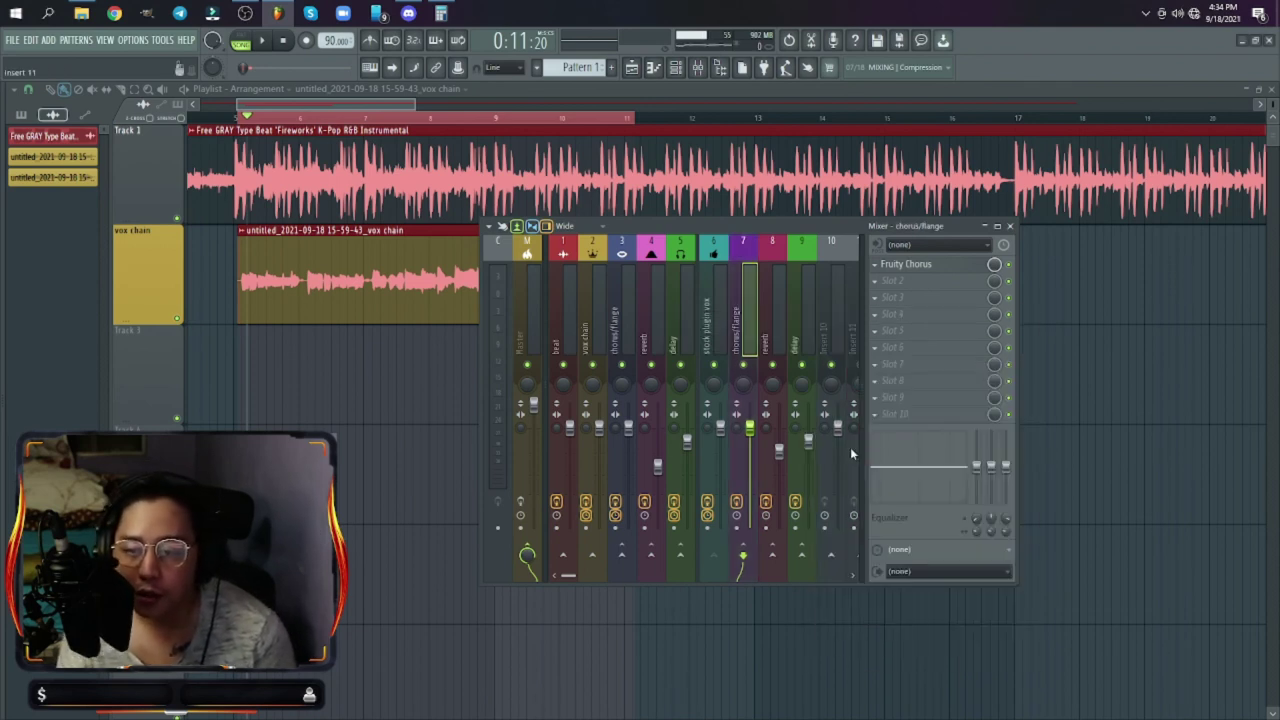
# Step: Check the stock plugin vox track's send level to the chorus/flange track
pyautogui.click(724, 286)
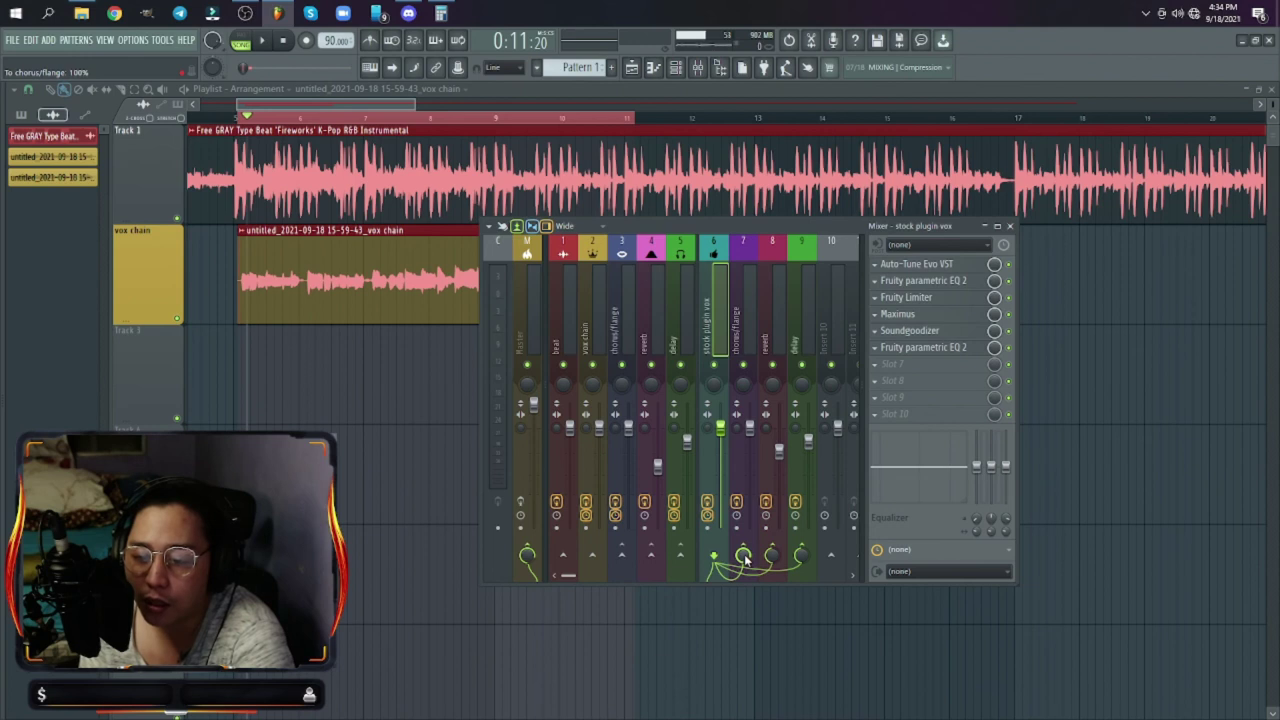
pyautogui.click(751, 428)
pyautogui.rightClick(751, 428)
# Step: Load Fruity Flanger in the stock chorus/flange track's second slot, apply the Doubling preset and play the mix
pyautogui.click(765, 317)
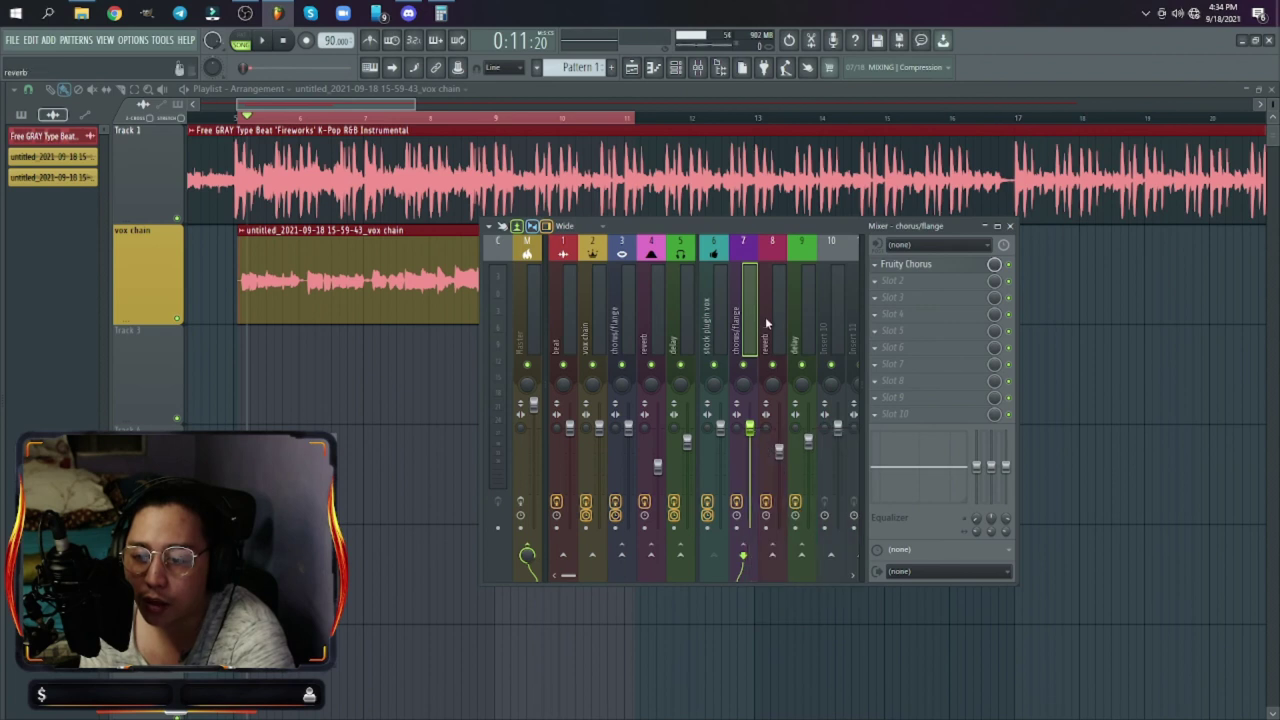
pyautogui.click(893, 281)
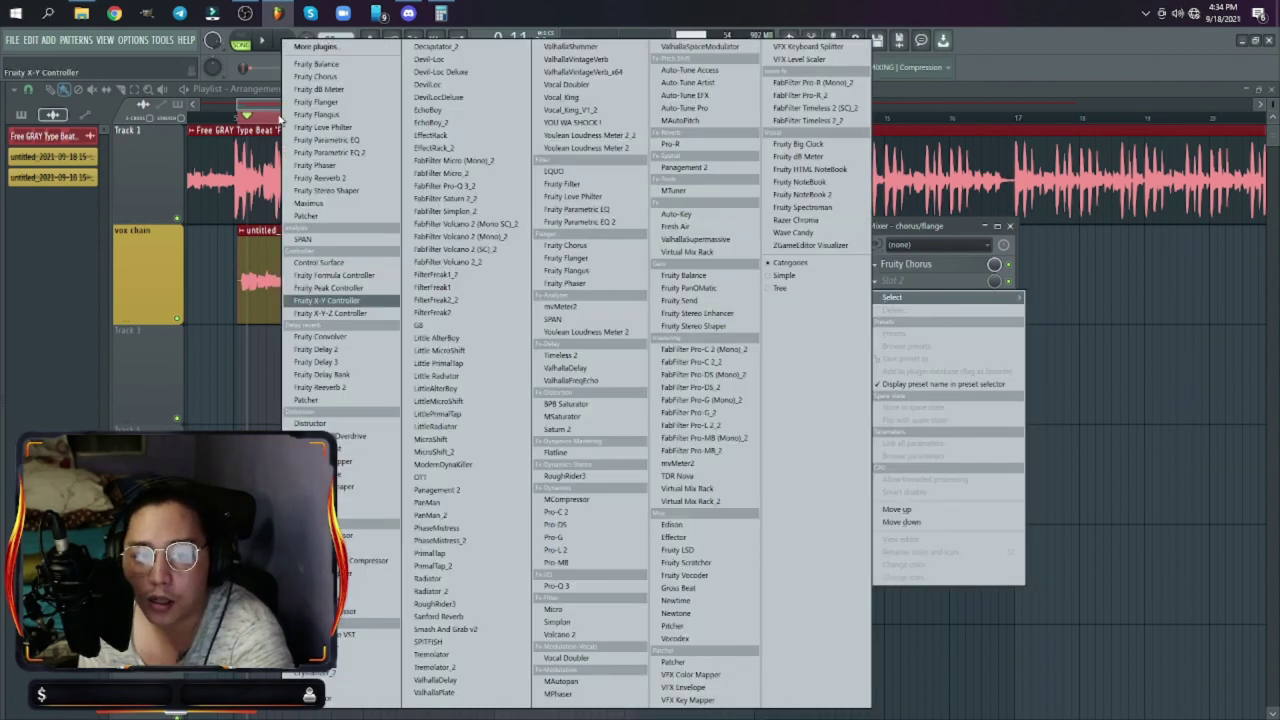
pyautogui.click(349, 102)
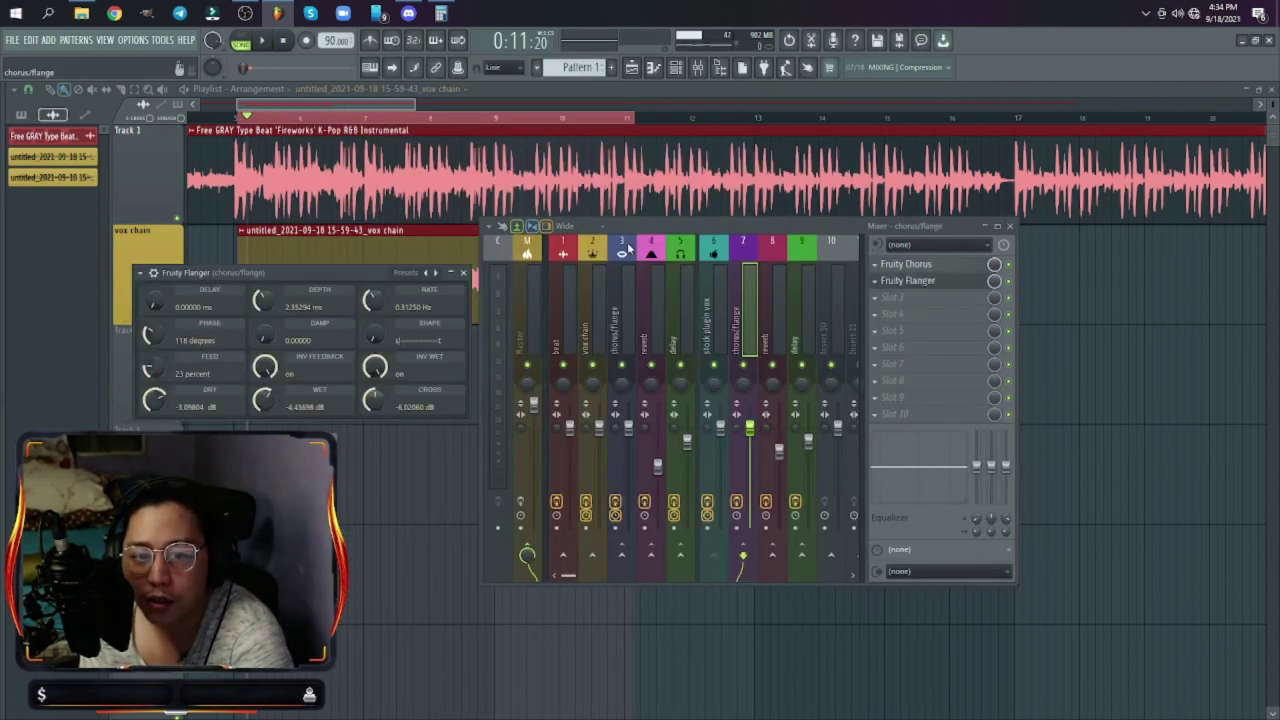
pyautogui.click(408, 274)
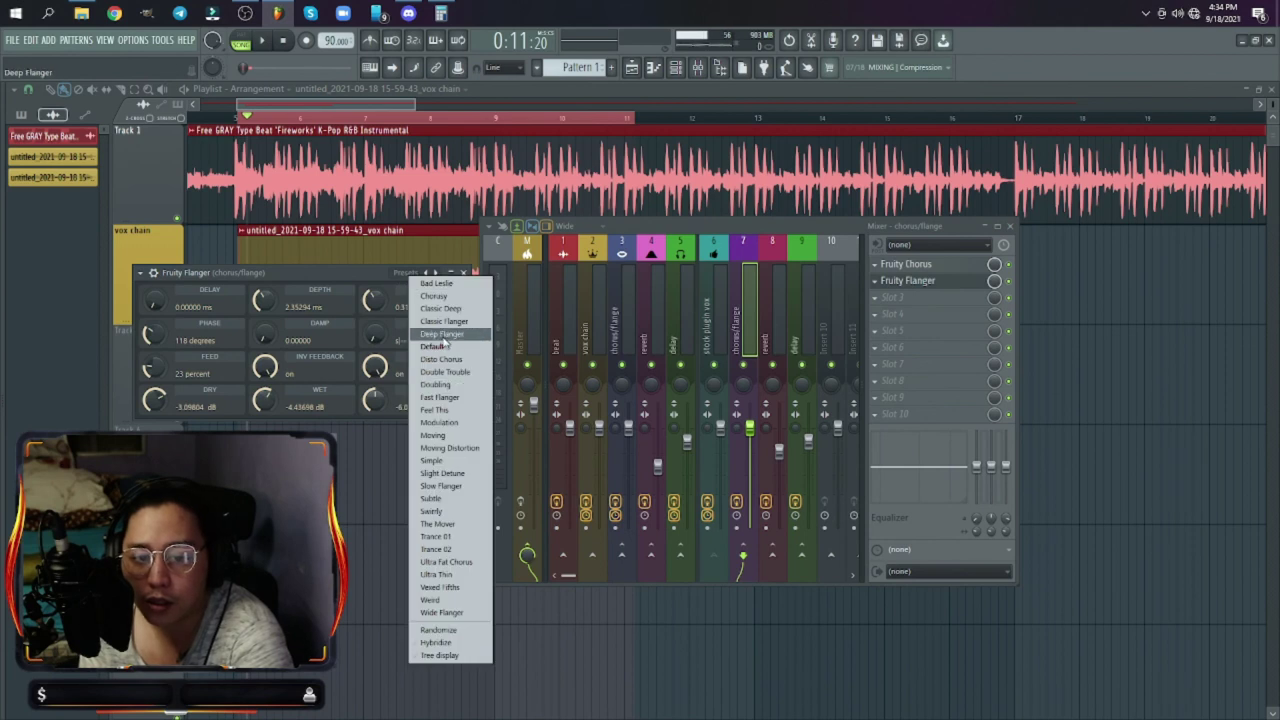
pyautogui.click(464, 386)
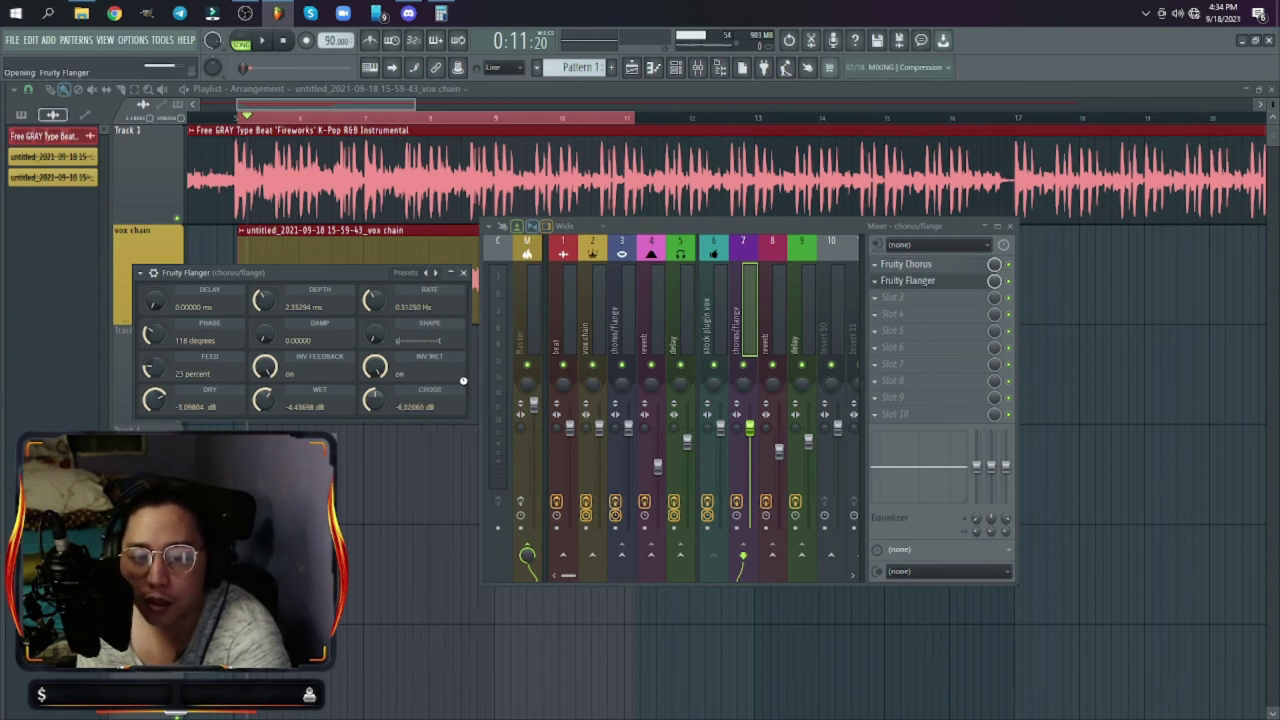
pyautogui.click(464, 274)
pyautogui.press('space')
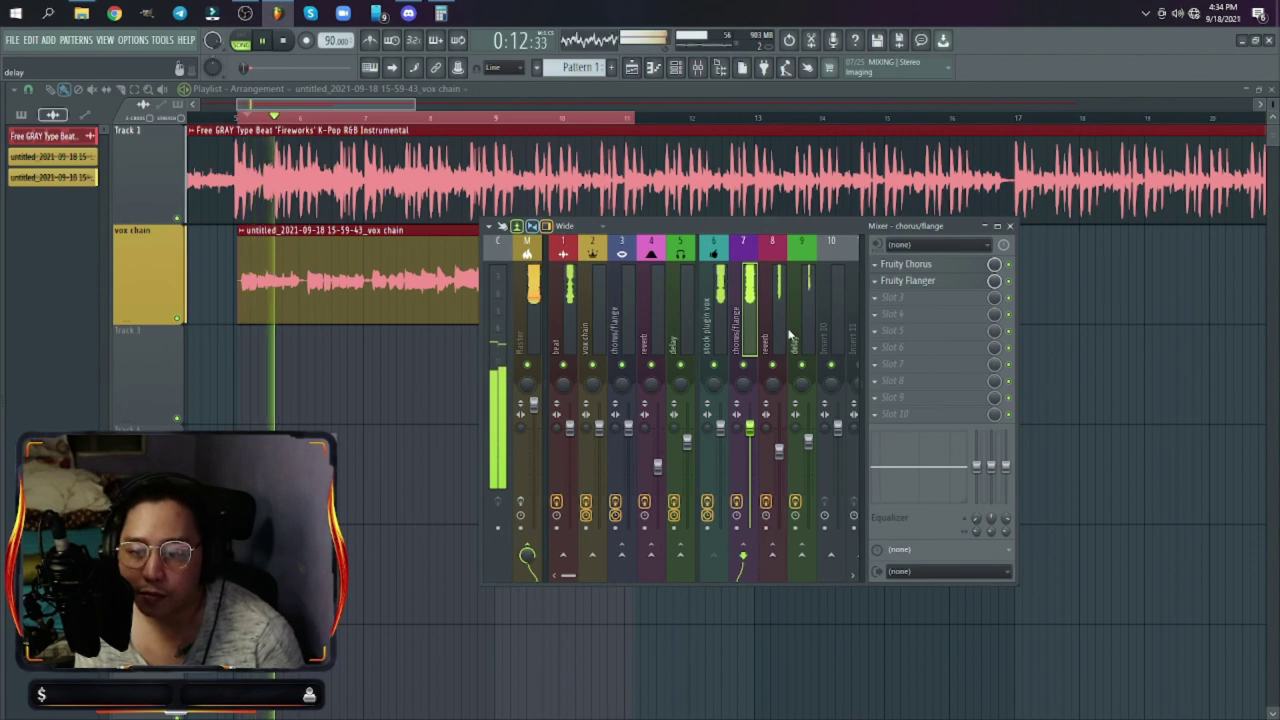
# Step: Load Fruity Phaser in the chorus/flange track's third slot and apply the Sow Low 01 preset during playback
pyautogui.click(905, 297)
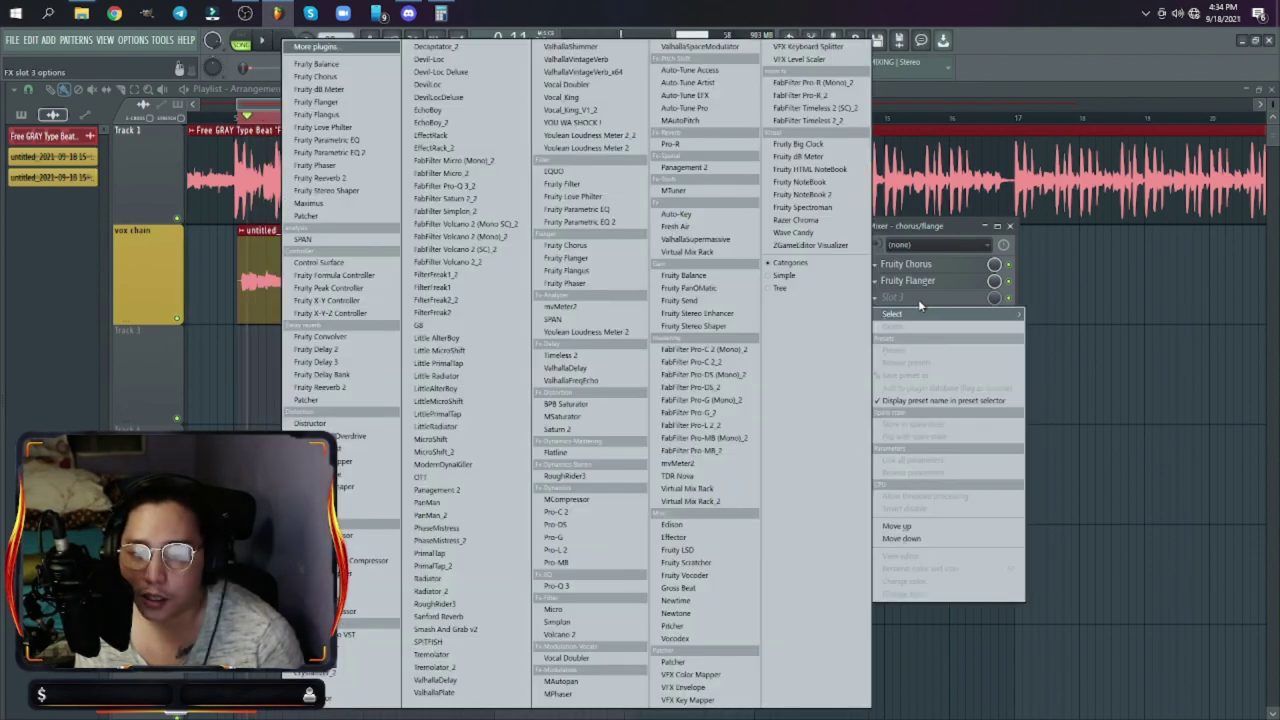
pyautogui.click(318, 165)
pyautogui.press('space')
pyautogui.click(296, 156)
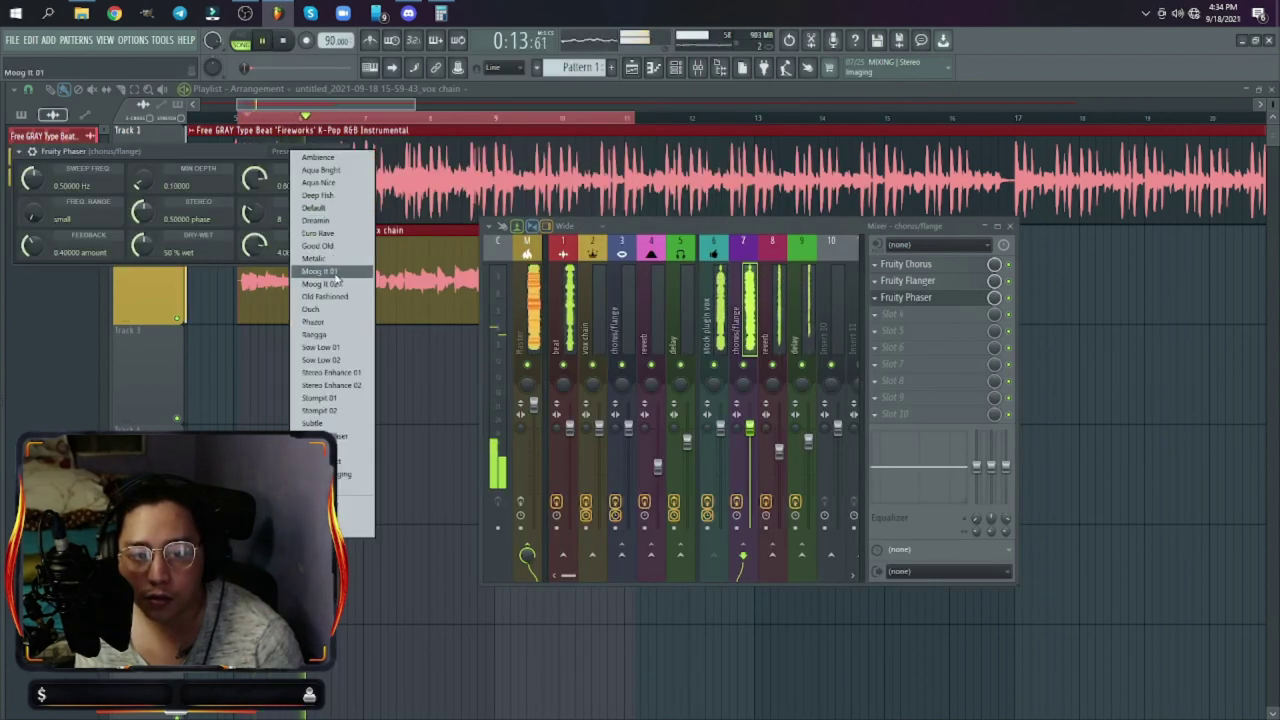
pyautogui.click(325, 347)
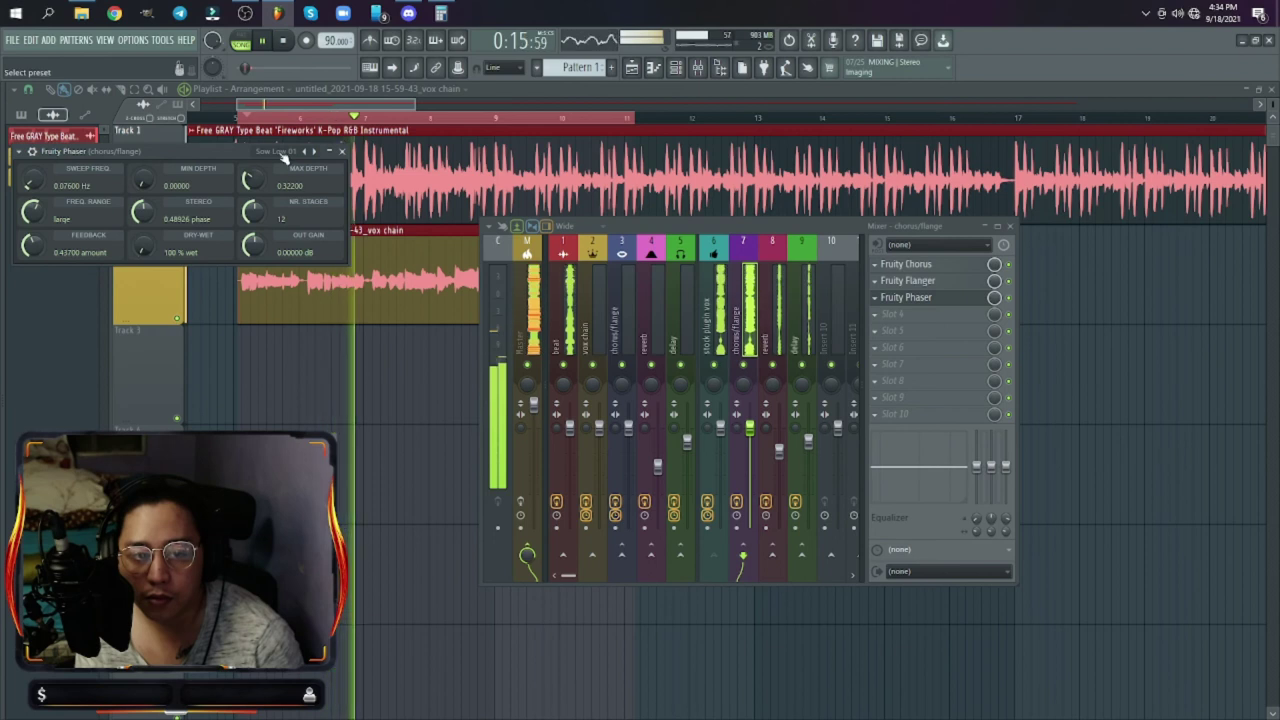
# Step: Compare the phaser presets Stereo Enhance 01, Stompit 02 and Stereo Enhance 02 during playback, and return to Sow Low 01
pyautogui.click(290, 151)
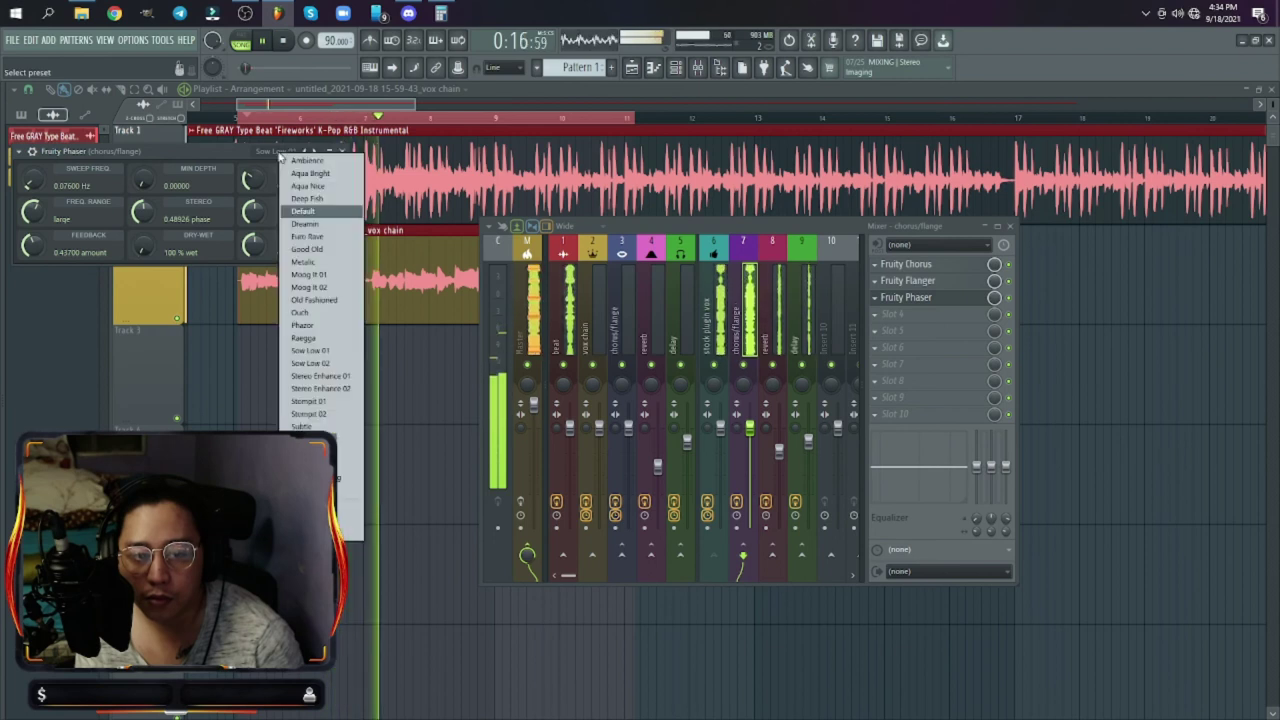
pyautogui.click(305, 375)
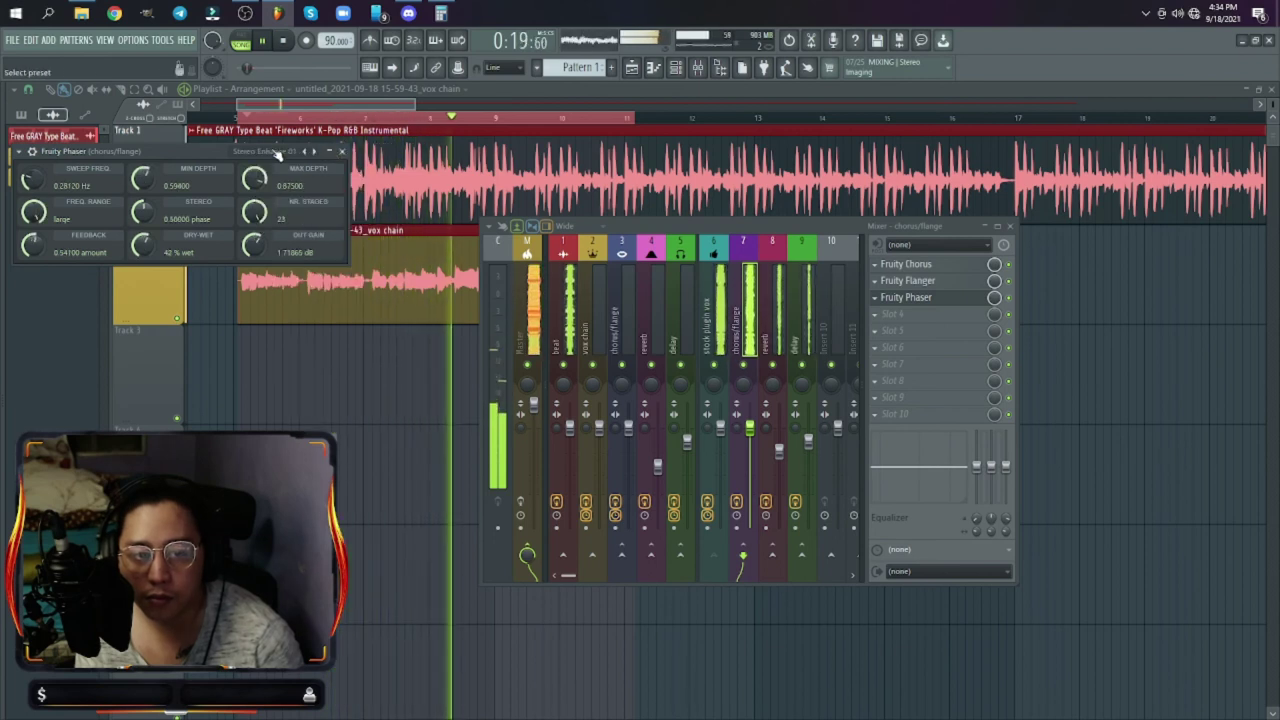
pyautogui.click(343, 152)
pyautogui.click(324, 416)
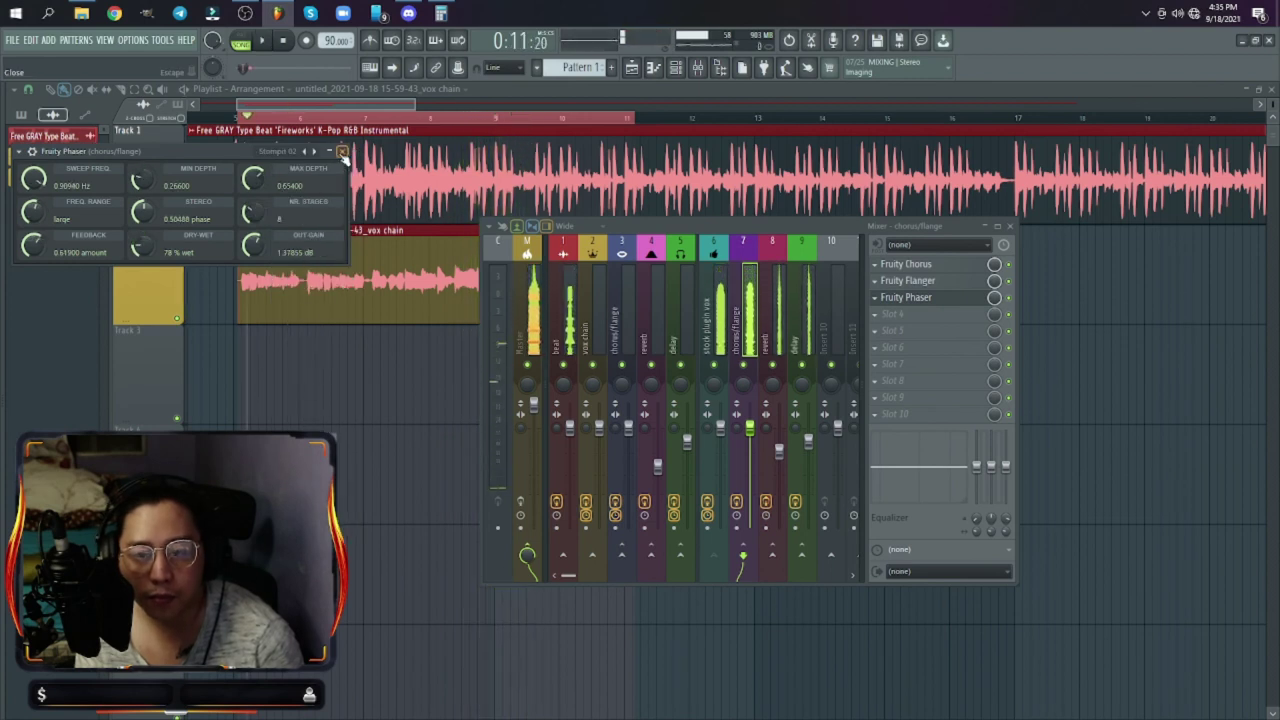
pyautogui.click(284, 152)
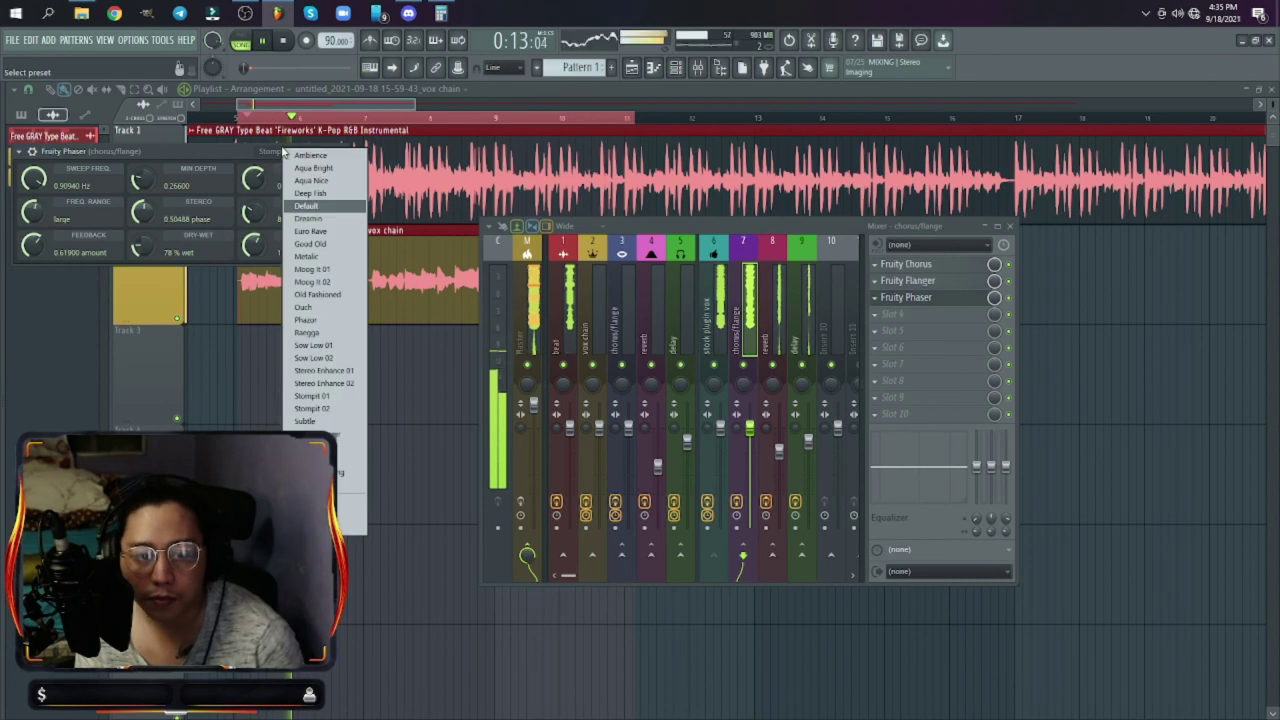
pyautogui.click(322, 383)
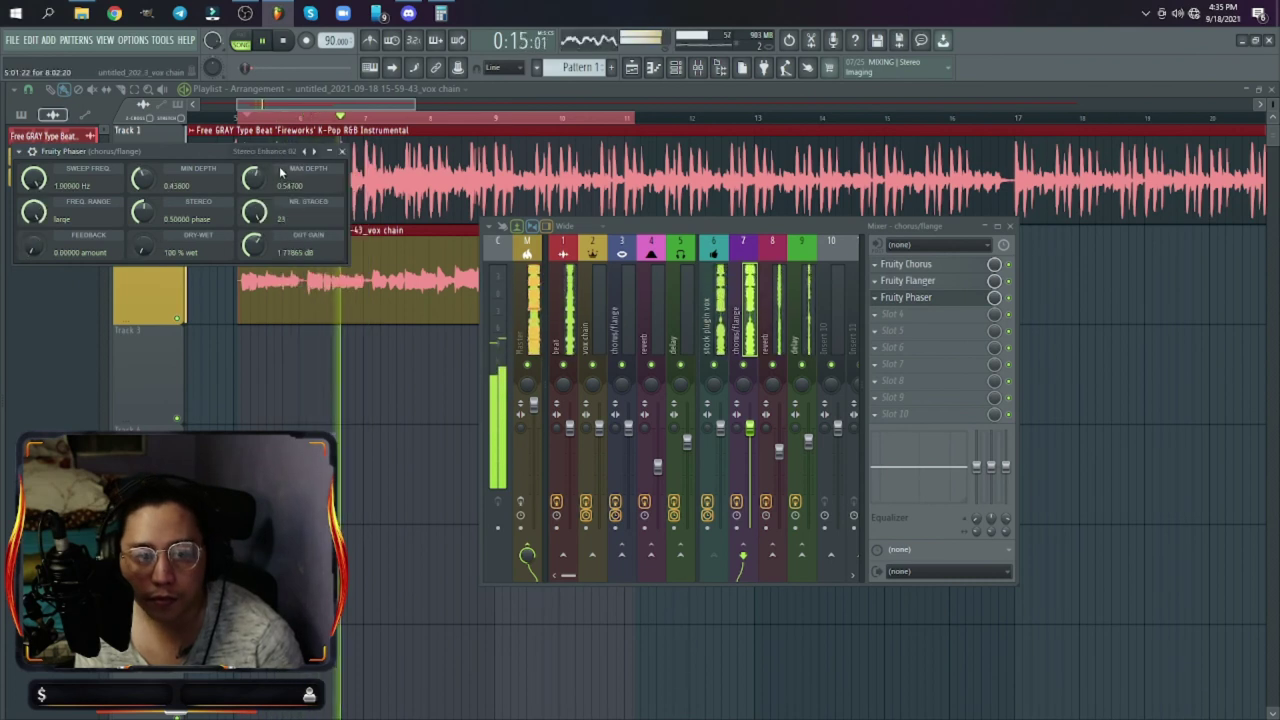
pyautogui.click(284, 152)
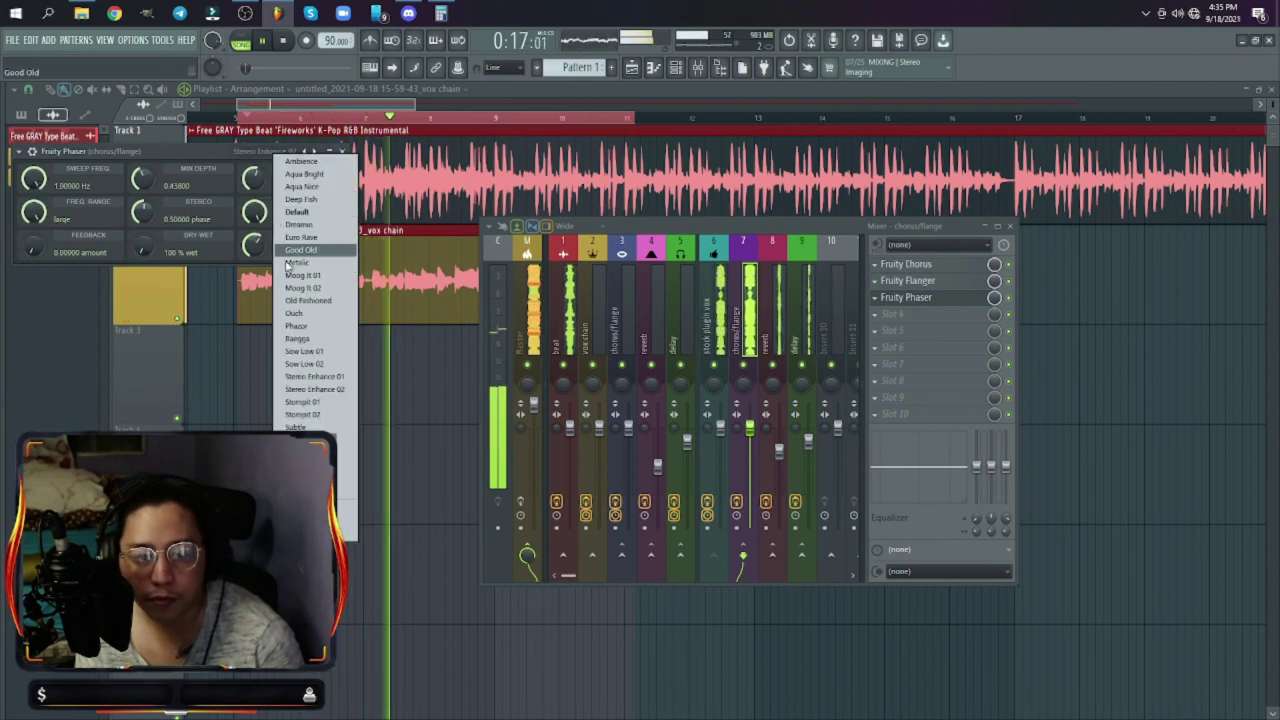
pyautogui.click(302, 351)
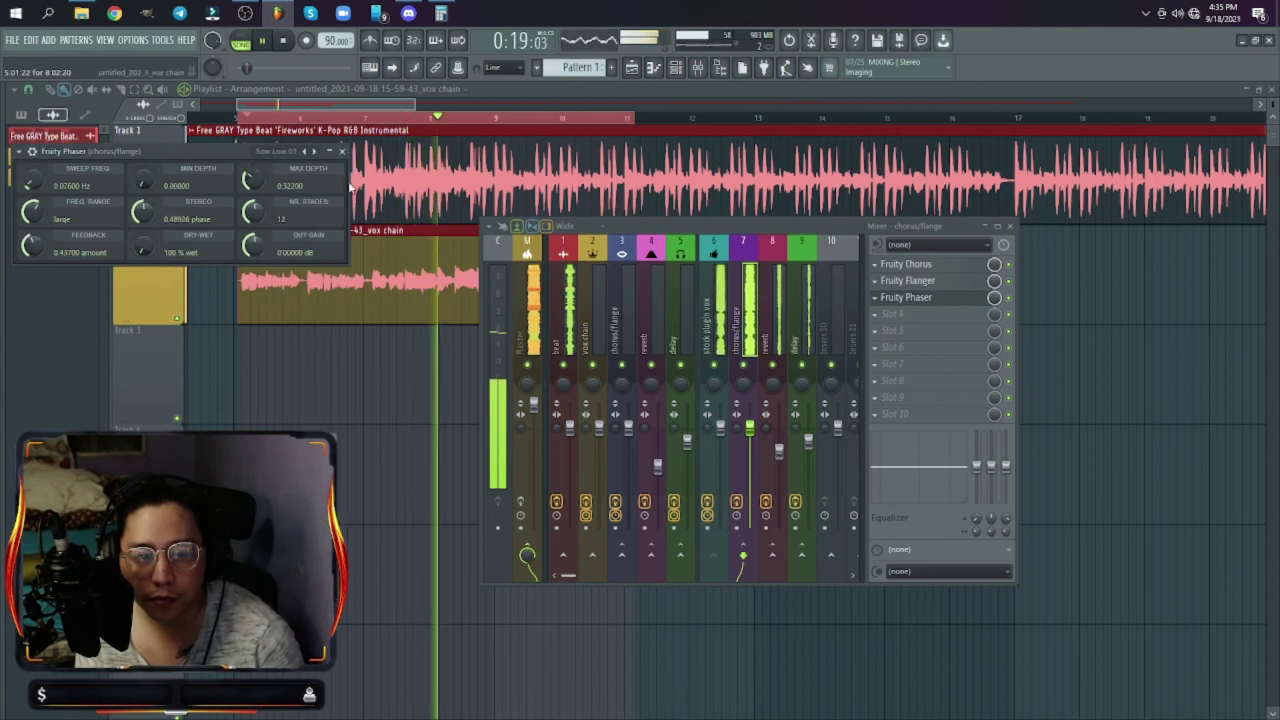
# Step: Lower the stock chorus/flange track's volume to about -11 dB and compare the mix with that track muted and unmuted
pyautogui.click(341, 151)
pyautogui.press('space')
pyautogui.press('space')
pyautogui.moveTo(749, 428); pyautogui.dragTo(749, 471)
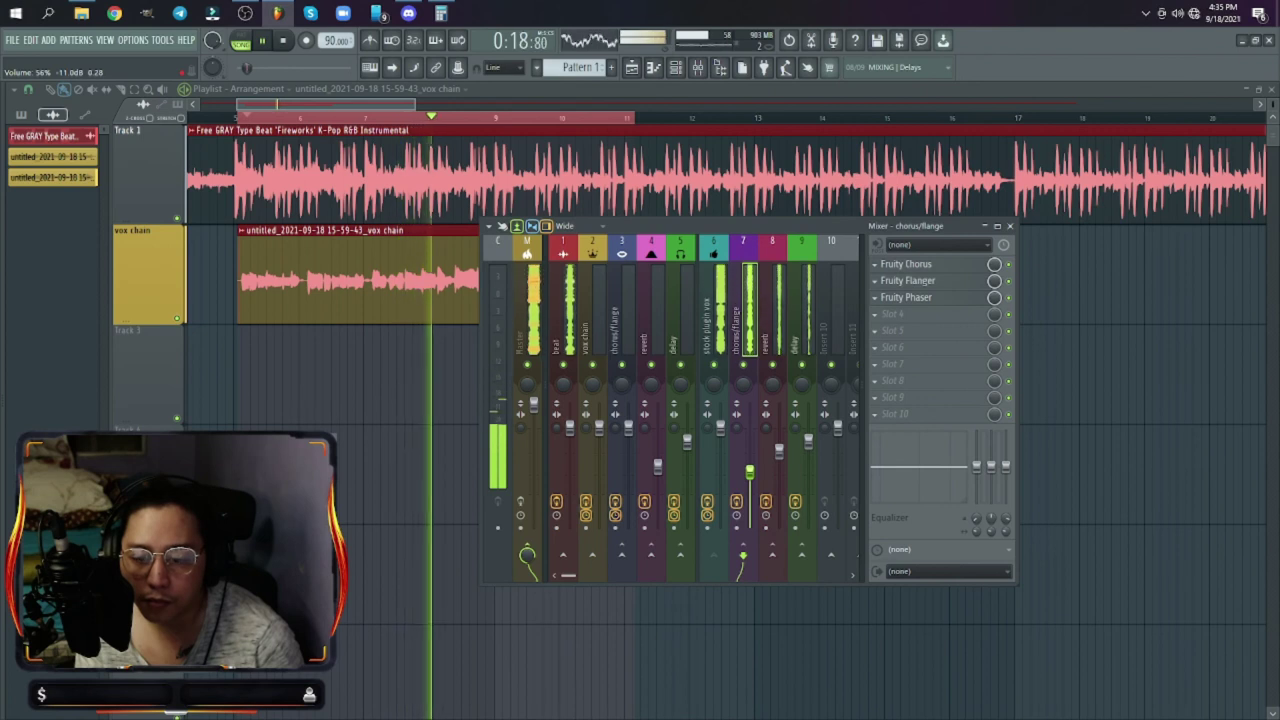
pyautogui.click(744, 366)
pyautogui.click(744, 366)
pyautogui.click(744, 366)
pyautogui.click(746, 368)
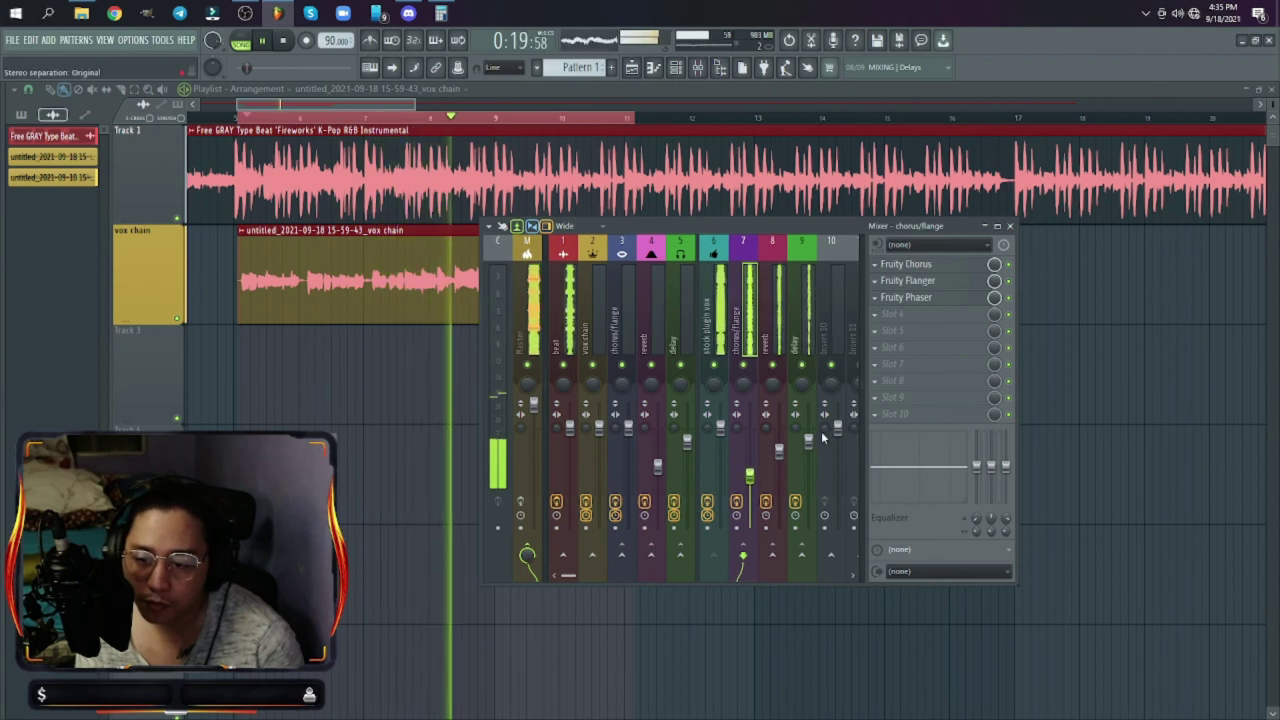
# Step: Route the stock chorus/flange track to the stock reverb track at 86% and to the stock delay track at a reduced level
pyautogui.click(771, 555)
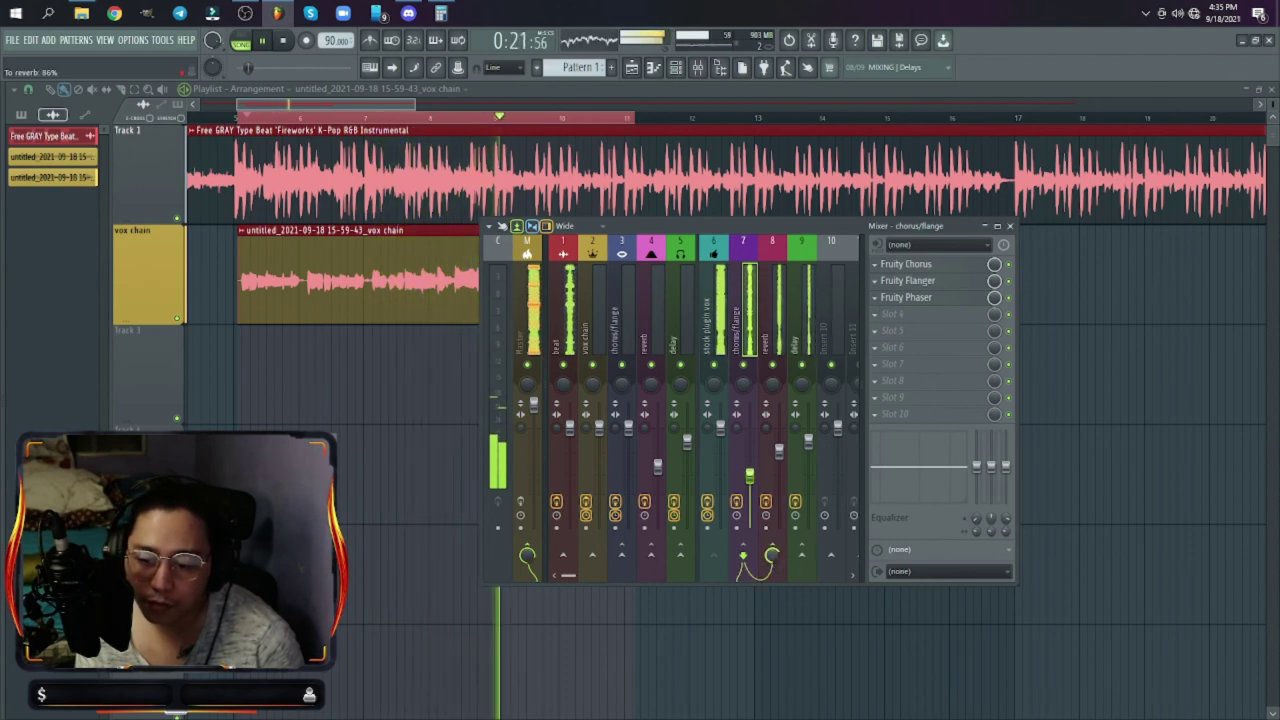
pyautogui.click(801, 555)
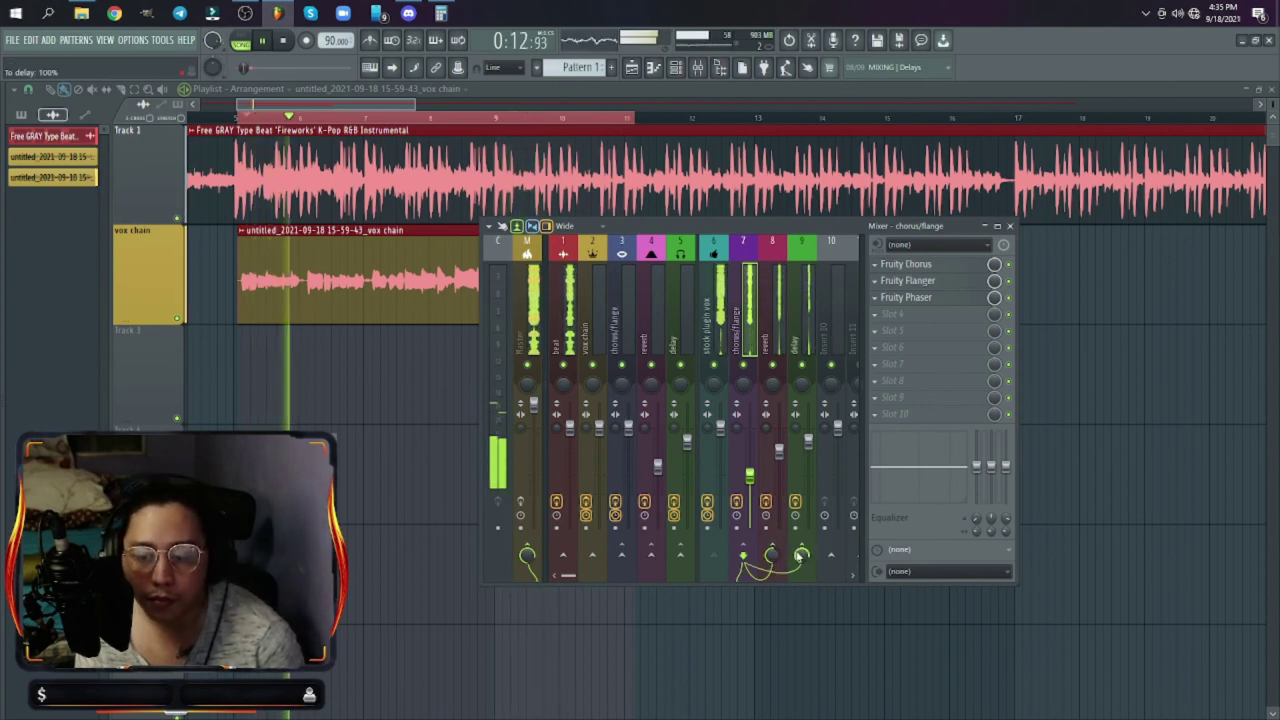
pyautogui.moveTo(801, 556); pyautogui.dragTo(801, 575)
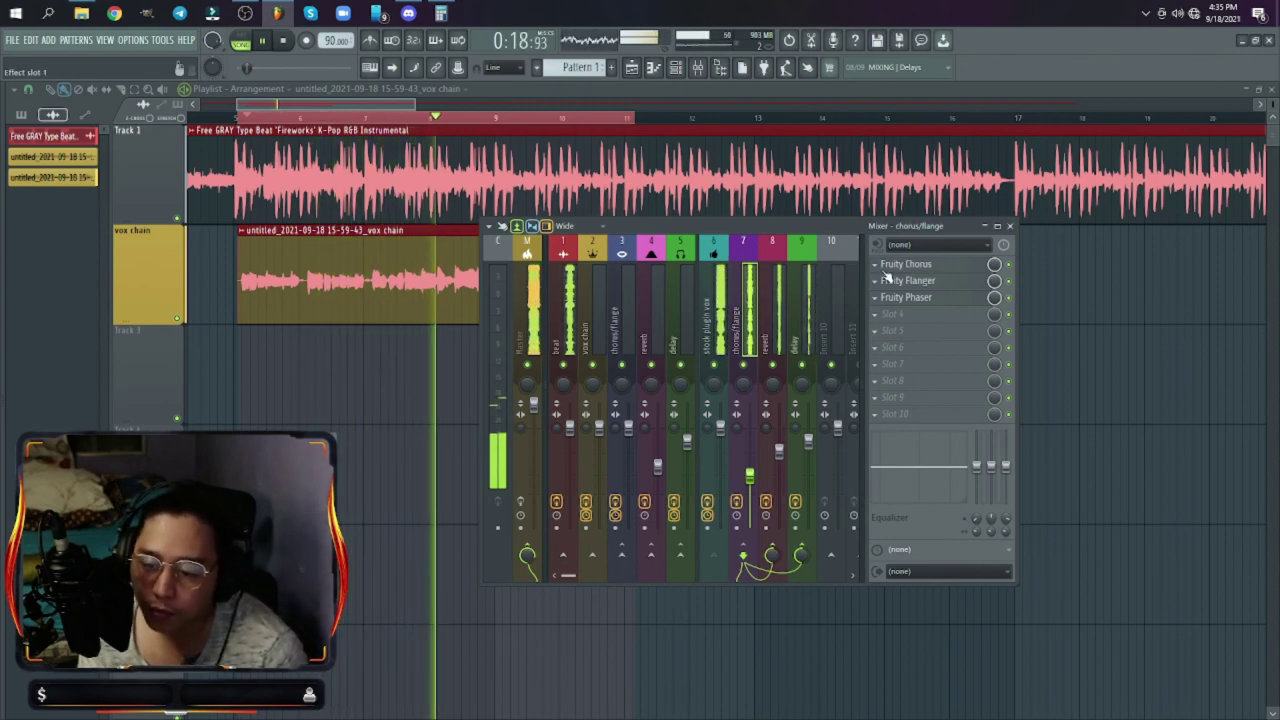
# Step: In the stock plugin vox track's Auto-Tune Evo, set Humanize to 0, the input type to Alto/Tenor and Retune Speed to 15
pyautogui.click(720, 318)
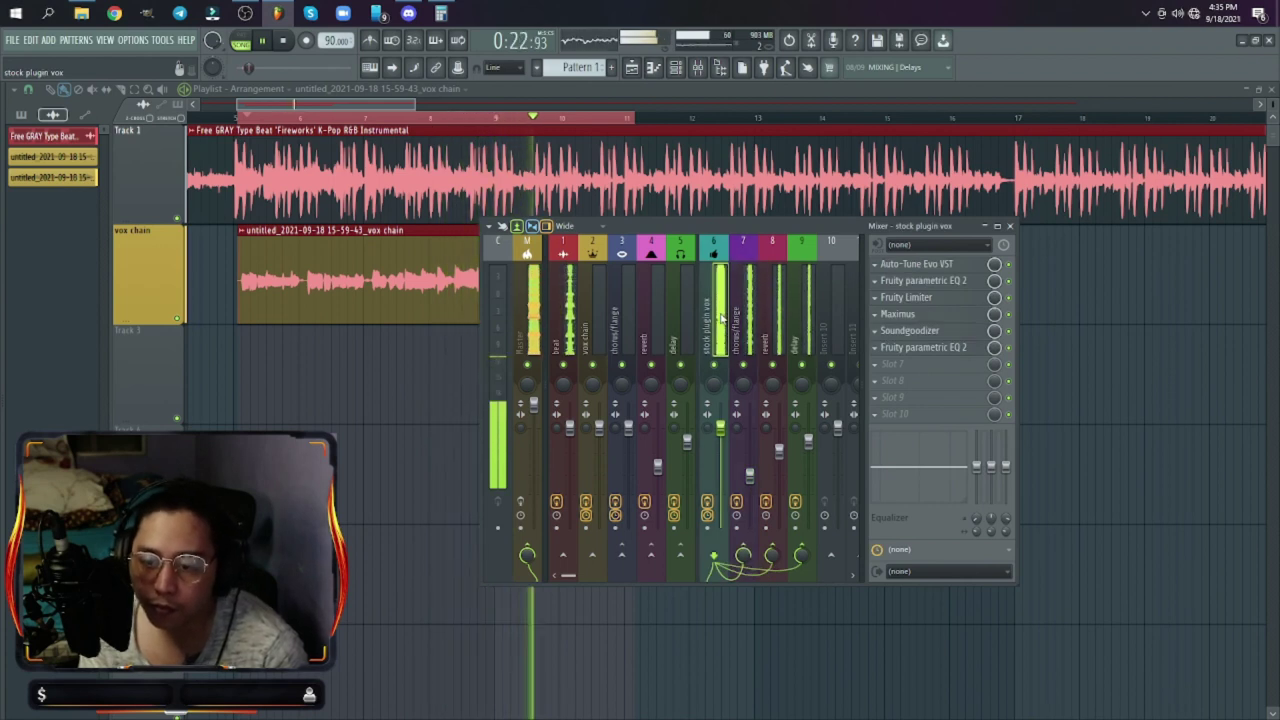
pyautogui.click(920, 265)
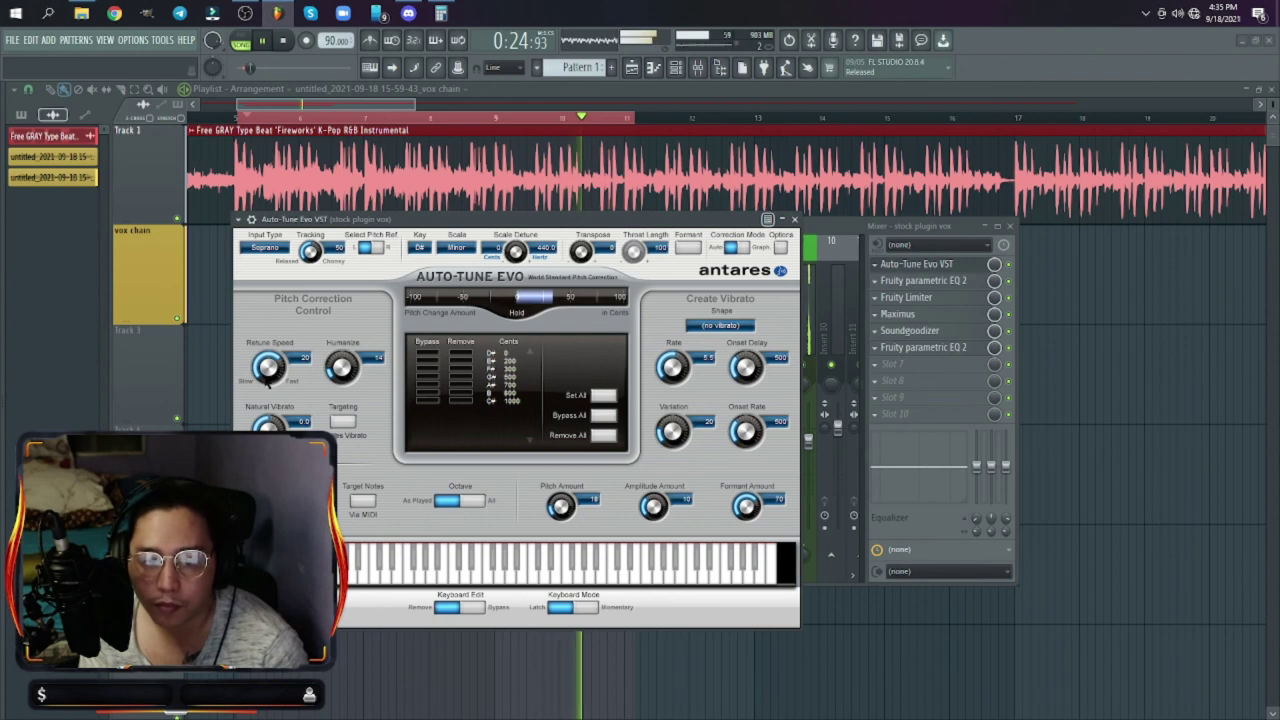
pyautogui.moveTo(340, 370); pyautogui.dragTo(342, 423)
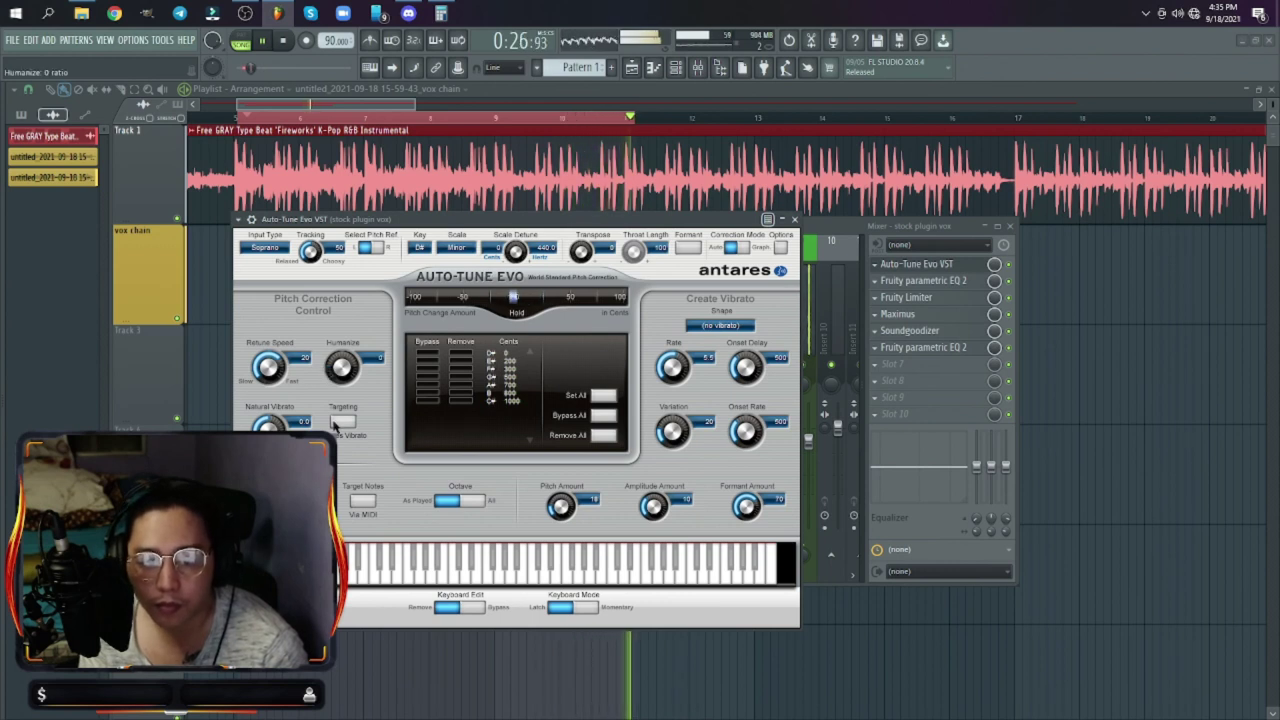
pyautogui.click(265, 248)
pyautogui.click(272, 277)
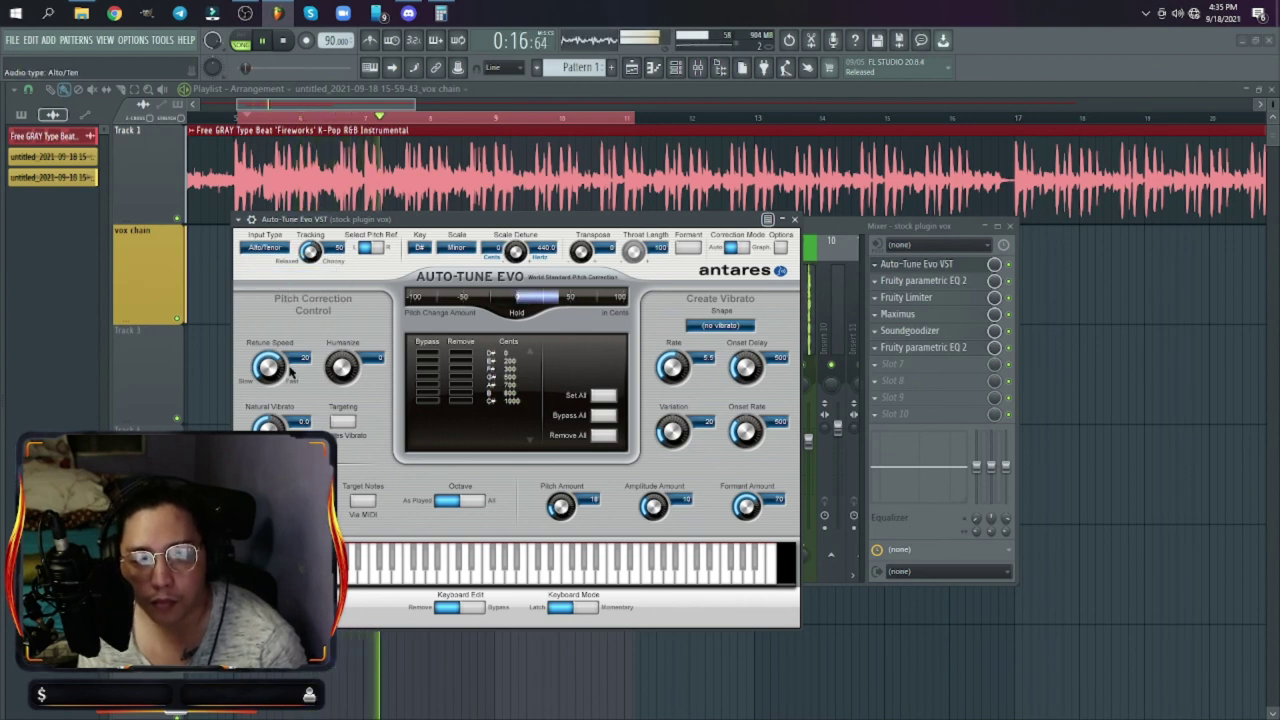
pyautogui.moveTo(270, 370); pyautogui.dragTo(270, 374)
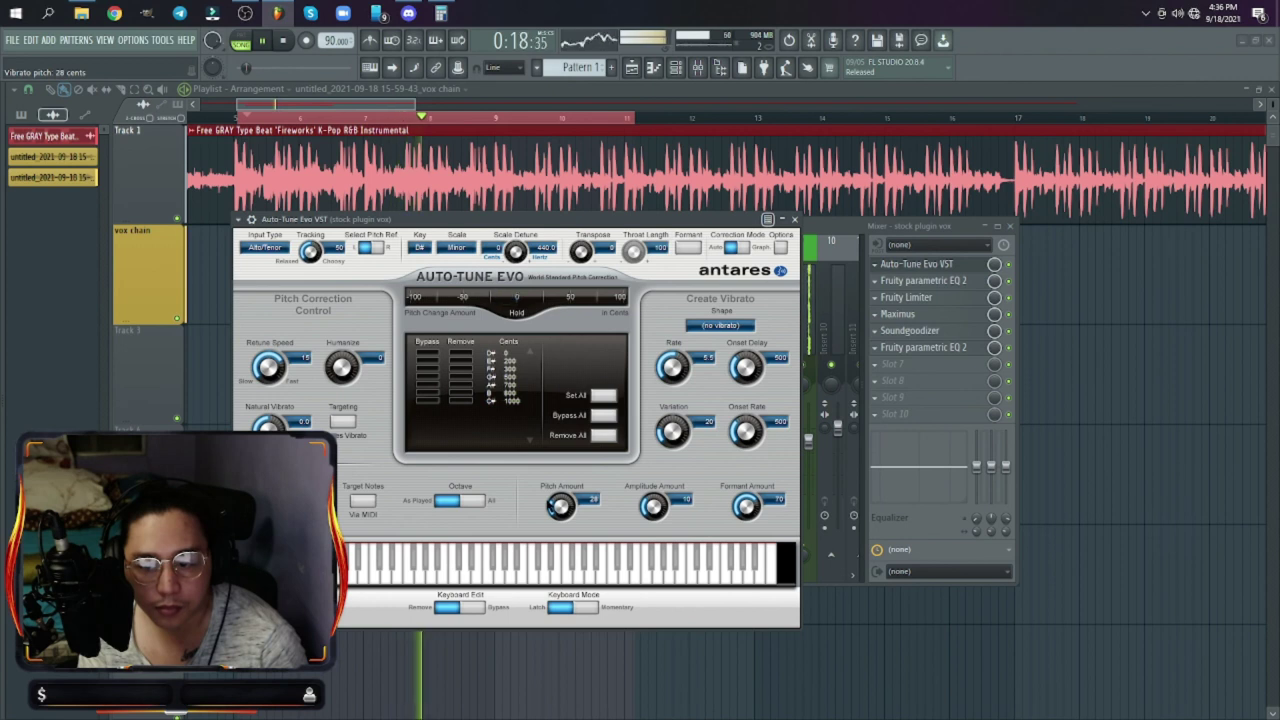
# Step: Compare the vocal with Auto-Tune Evo's formant correction on and off, and stop playback
pyautogui.click(688, 247)
pyautogui.click(688, 247)
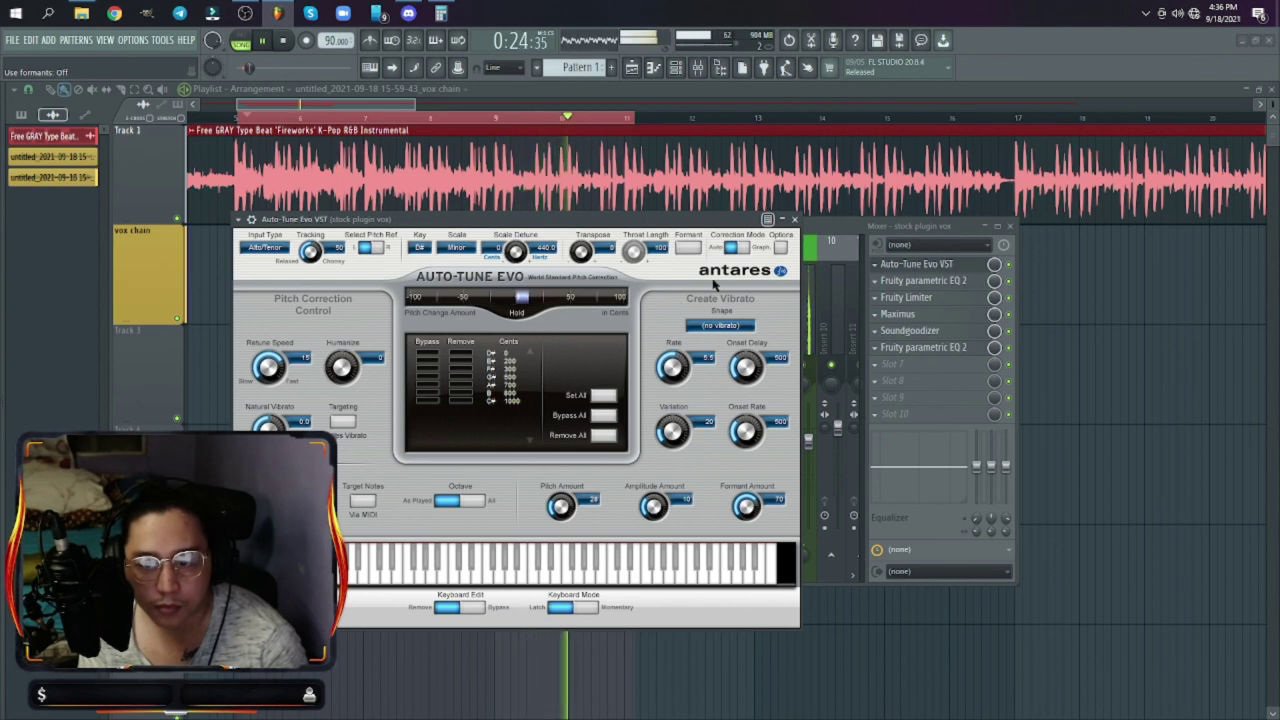
pyautogui.click(794, 220)
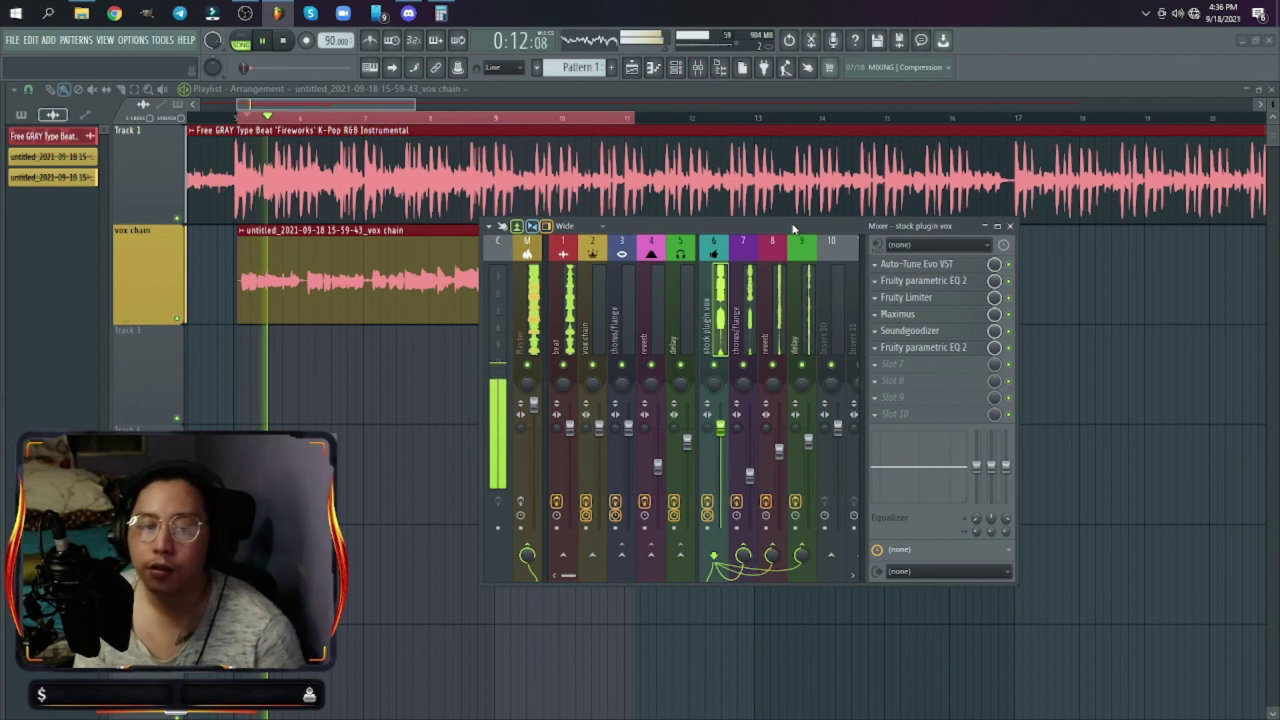
pyautogui.press('F9')
pyautogui.press('space')
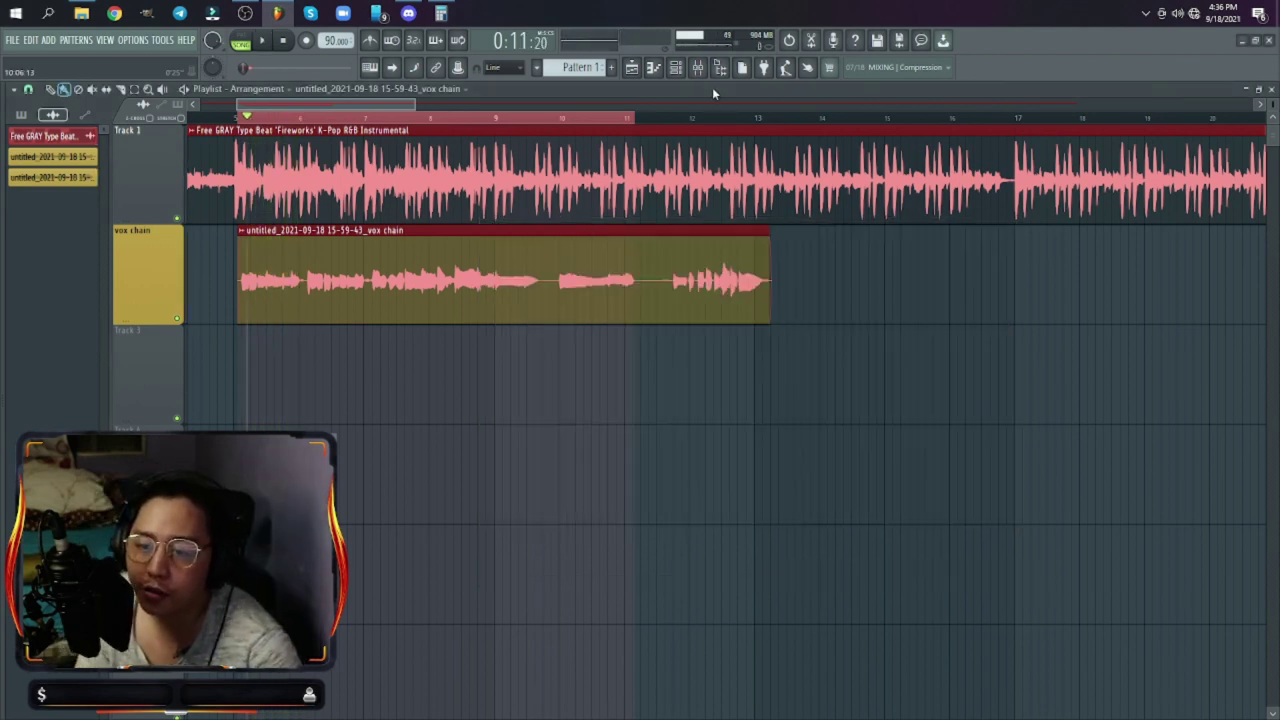
# Step: Enable formant correction in the stock plugin vox track's Auto-Tune Evo and play the mix
pyautogui.press('F9')
pyautogui.click(916, 264)
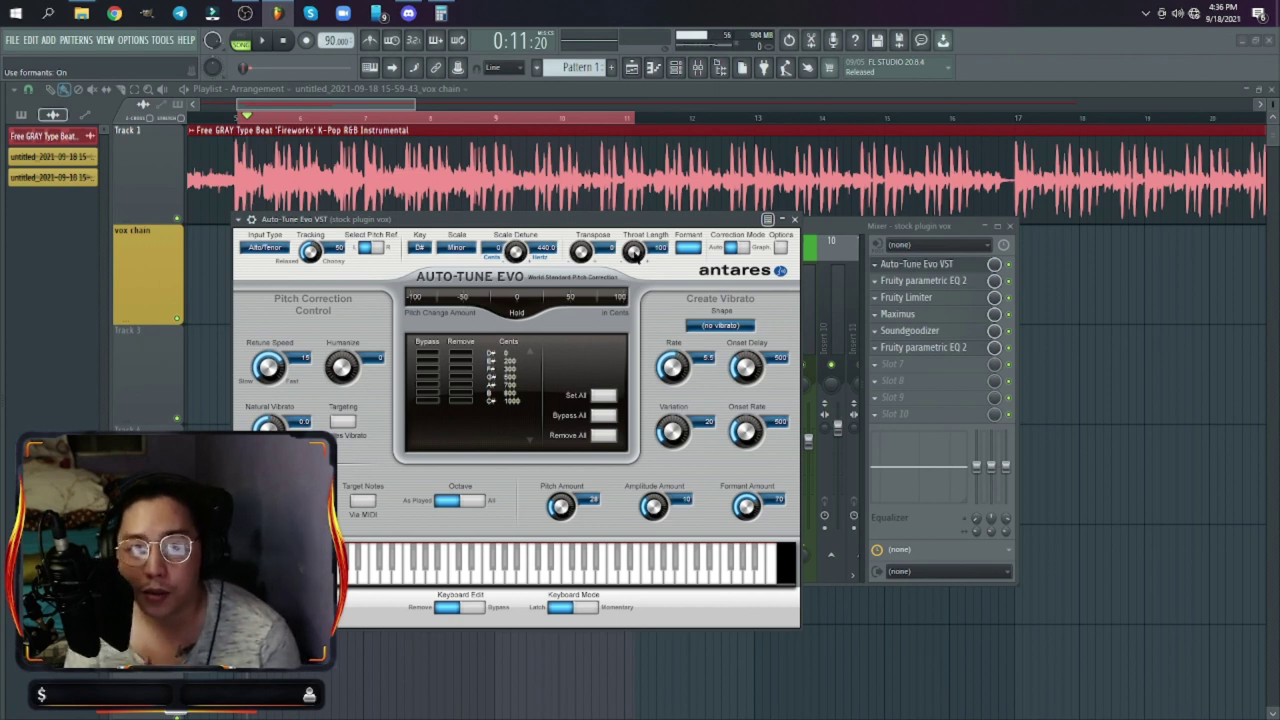
pyautogui.click(795, 219)
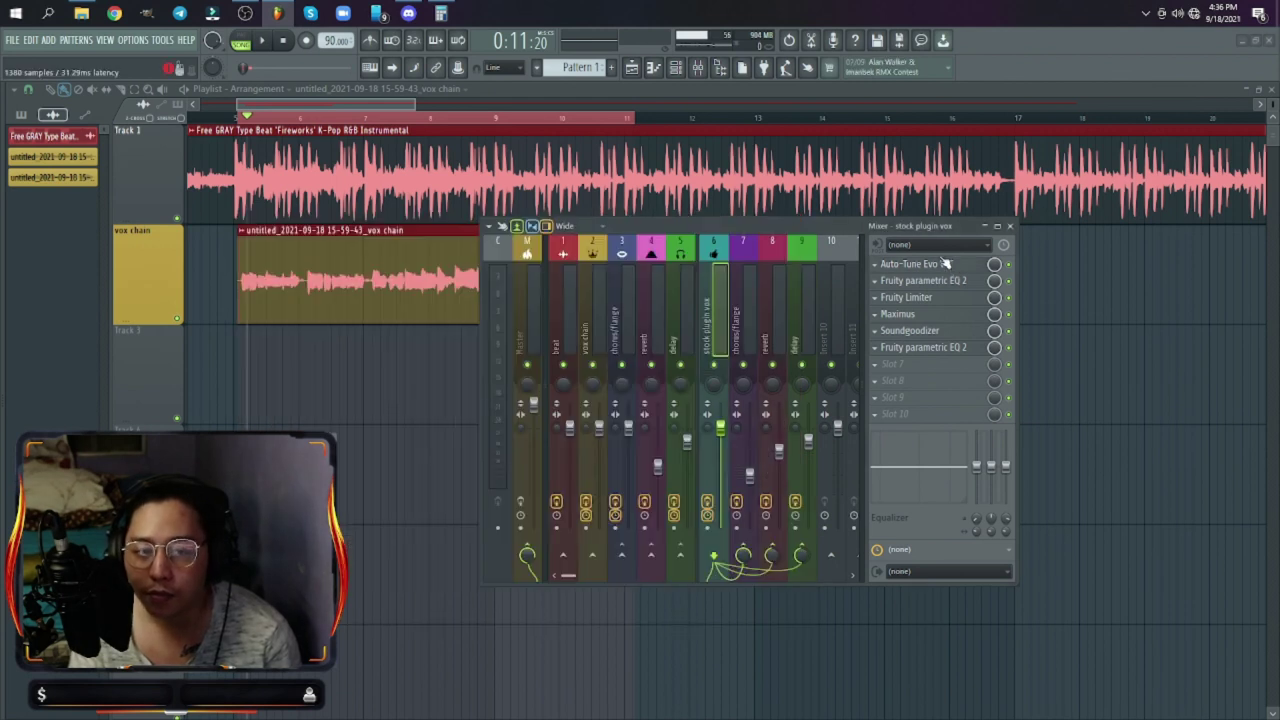
pyautogui.press('space')
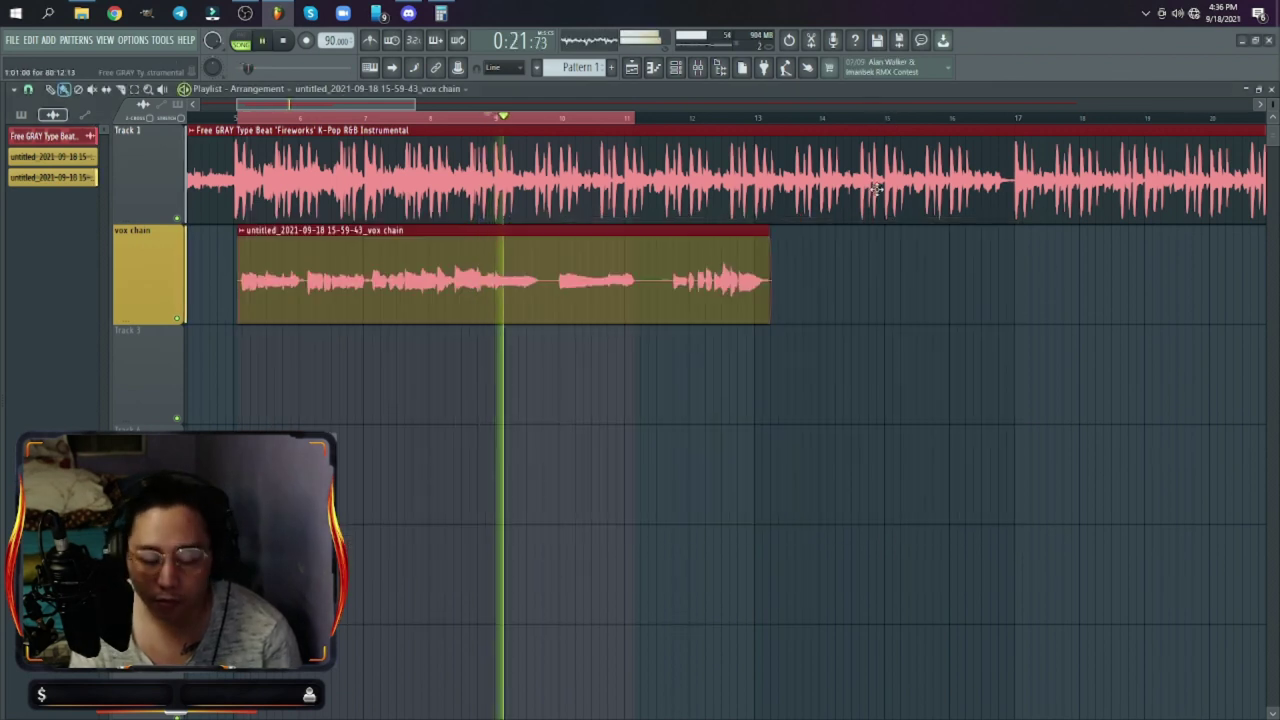
pyautogui.press('space')
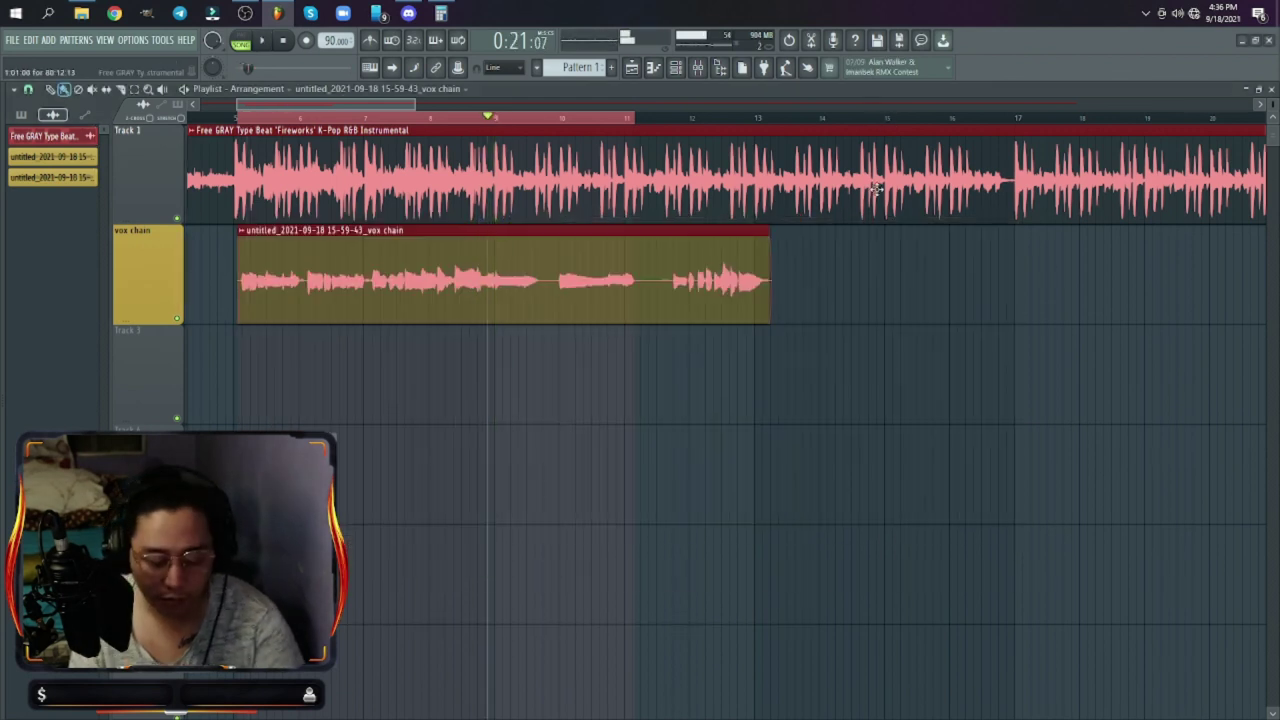
pyautogui.press('F9')
pyautogui.press('space')
# Step: Set Auto-Tune Evo's Throat Length to 180 and switch formant correction off
pyautogui.click(912, 264)
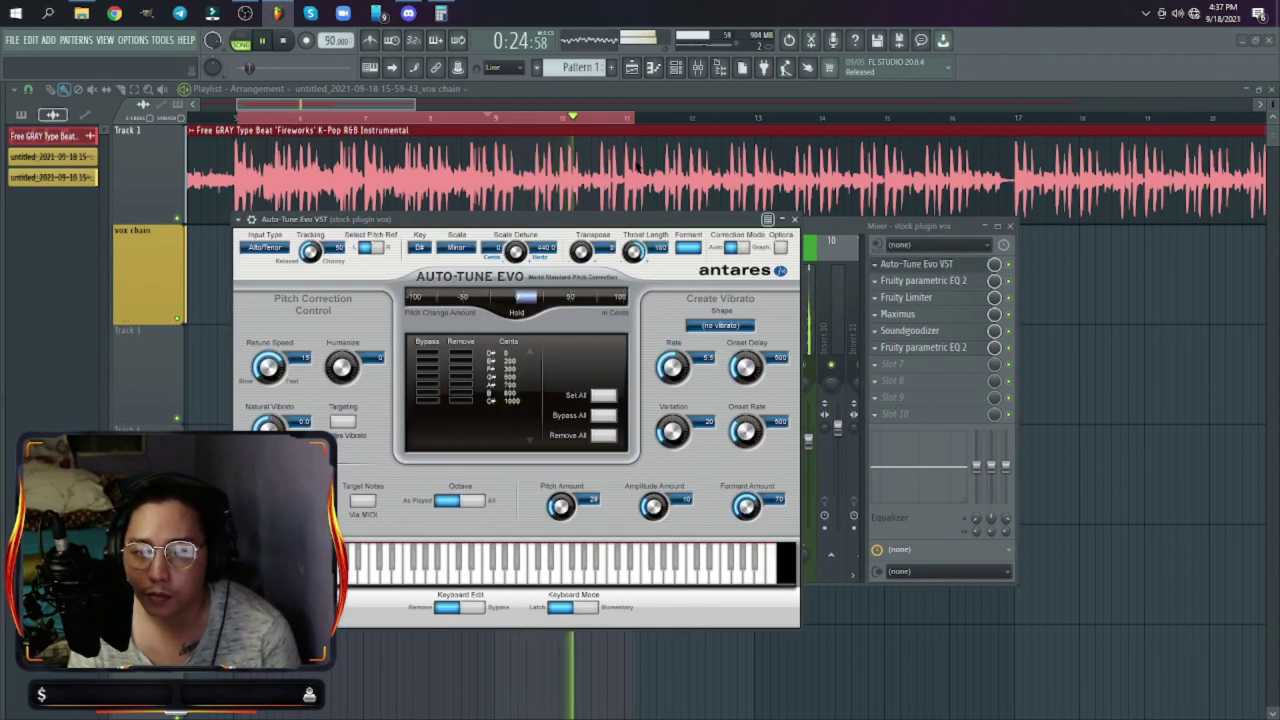
pyautogui.moveTo(638, 167); pyautogui.dragTo(625, 243)
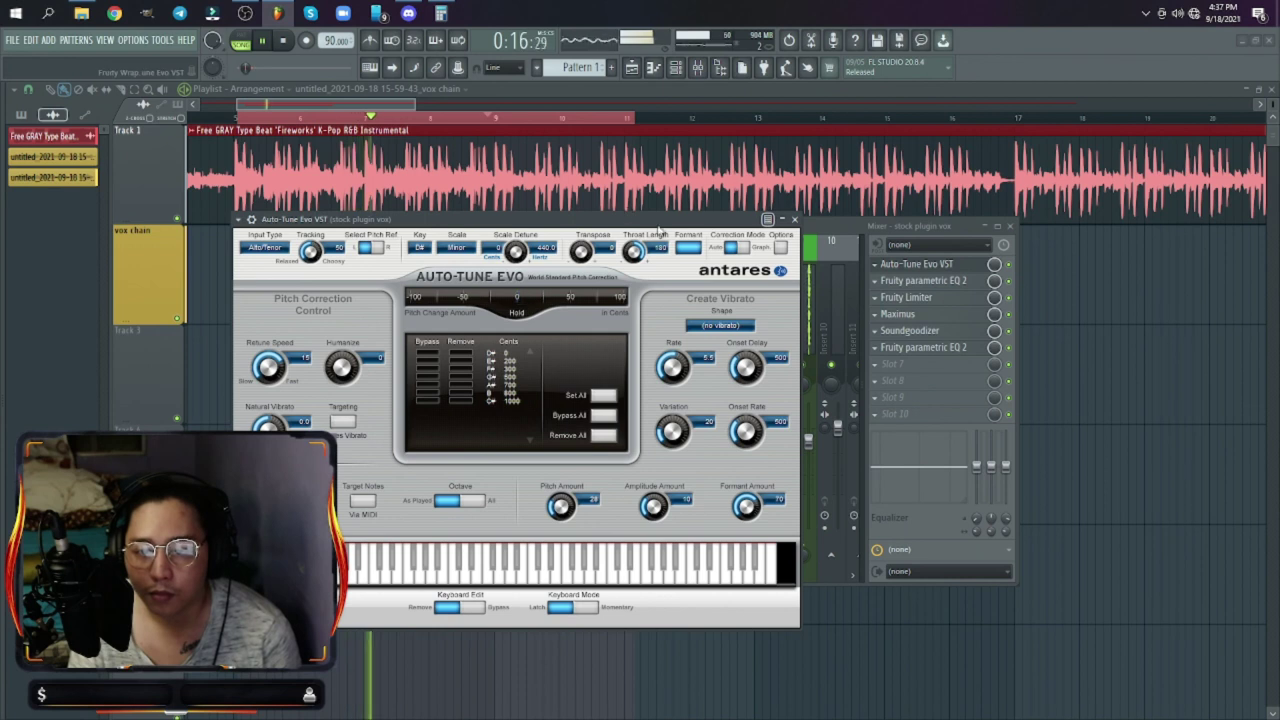
pyautogui.click(688, 247)
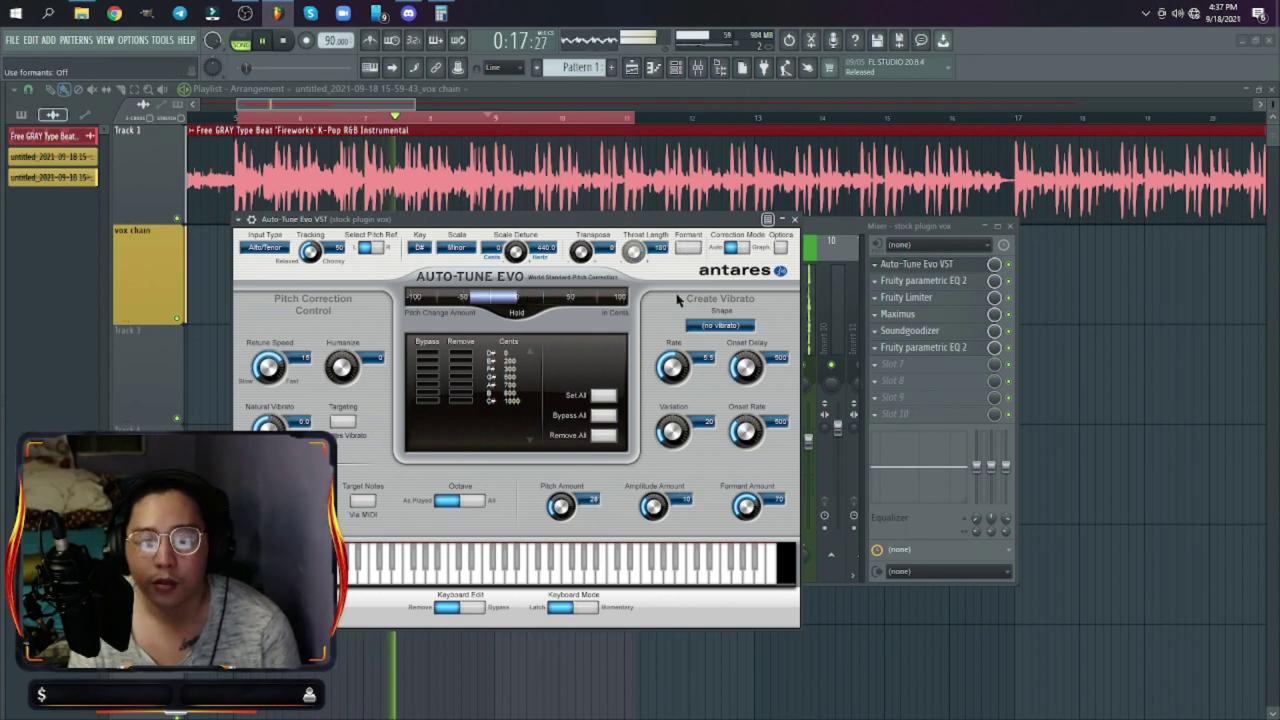
pyautogui.click(794, 219)
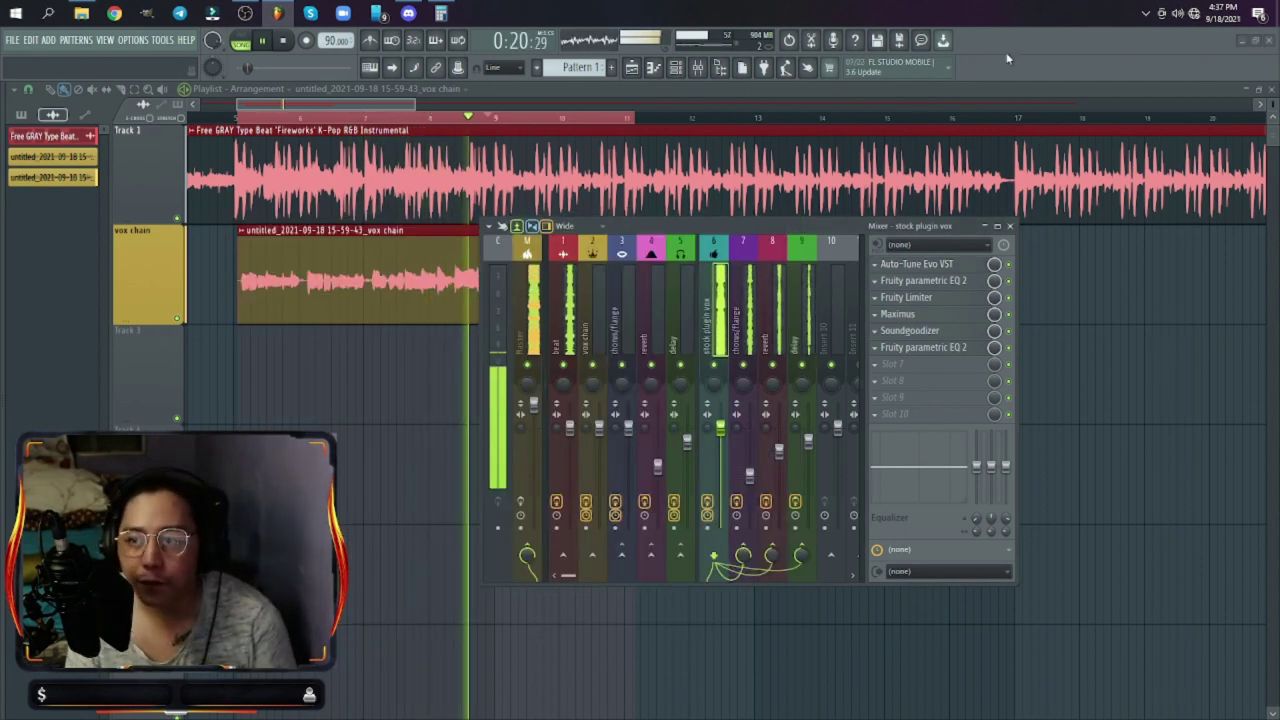
# Step: Stop playback and review the plugins on the vox chain and stock plugin vox tracks
pyautogui.press('space')
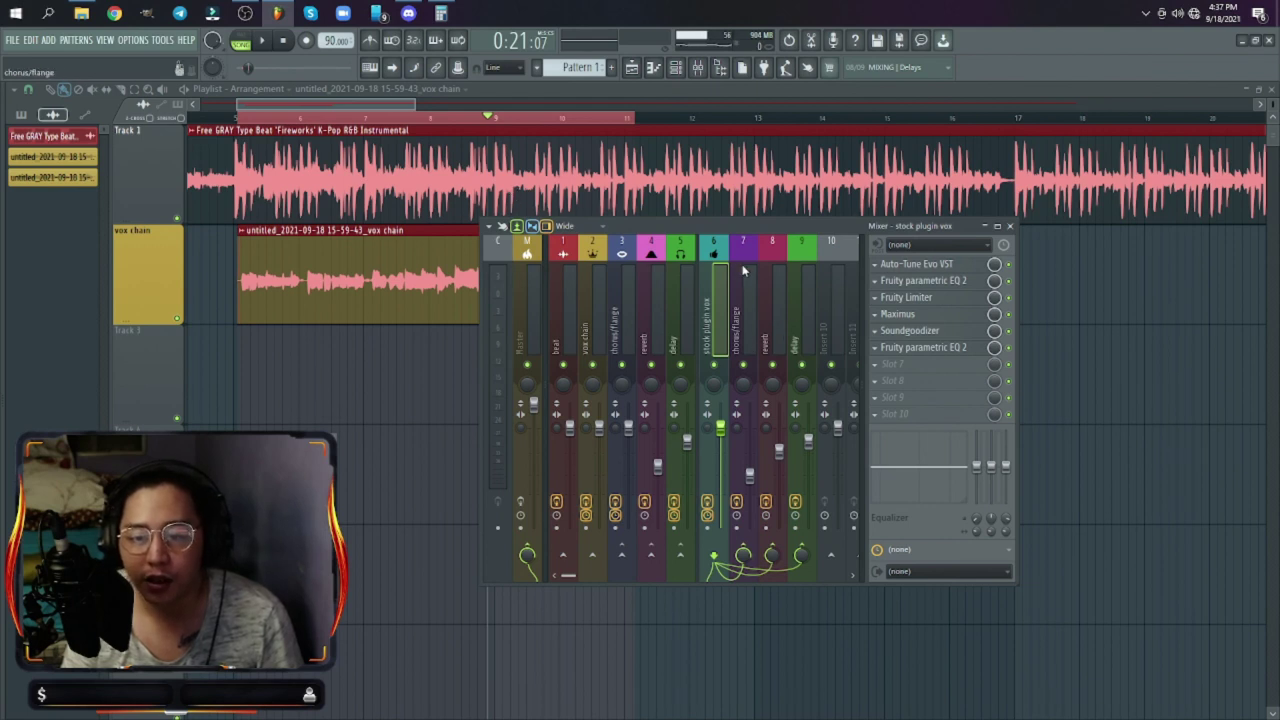
pyautogui.click(598, 314)
pyautogui.click(715, 316)
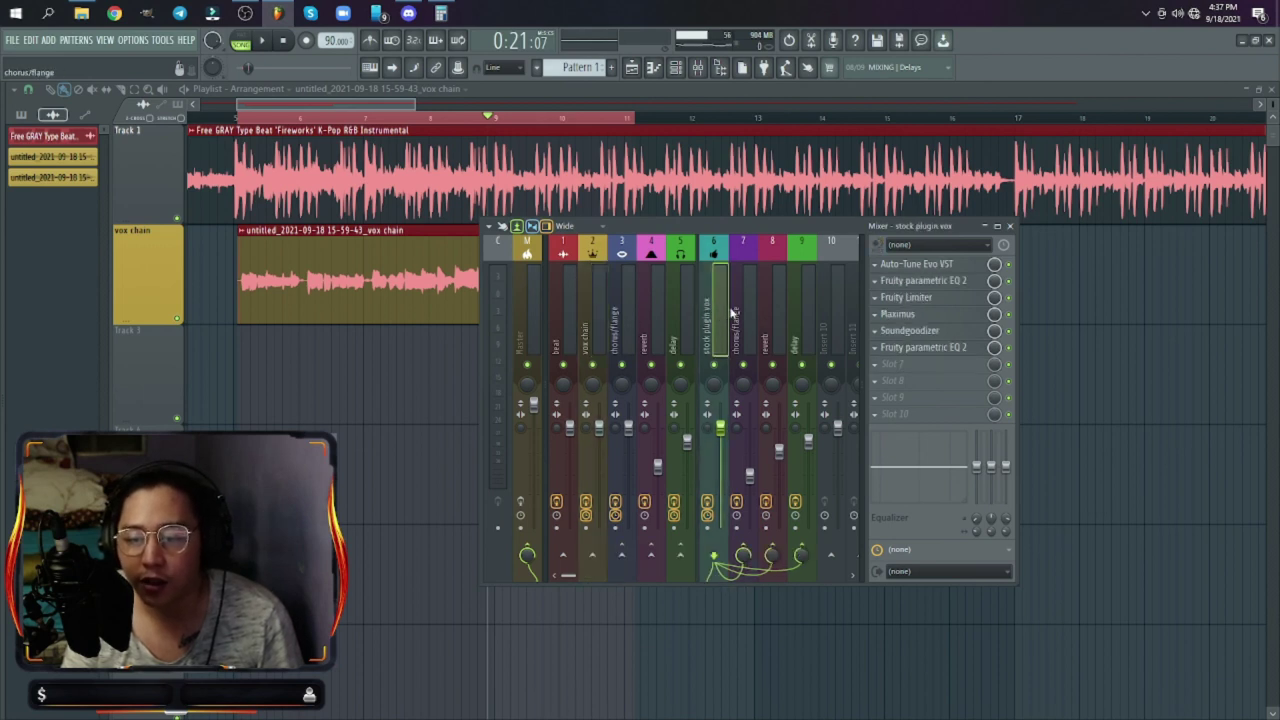
# Step: Clear the playlist's time selection and lower the stock reverb track's volume slightly while the whole vocal take plays
pyautogui.click(475, 160)
pyautogui.press('space')
pyautogui.click(284, 40)
pyautogui.press('F9')
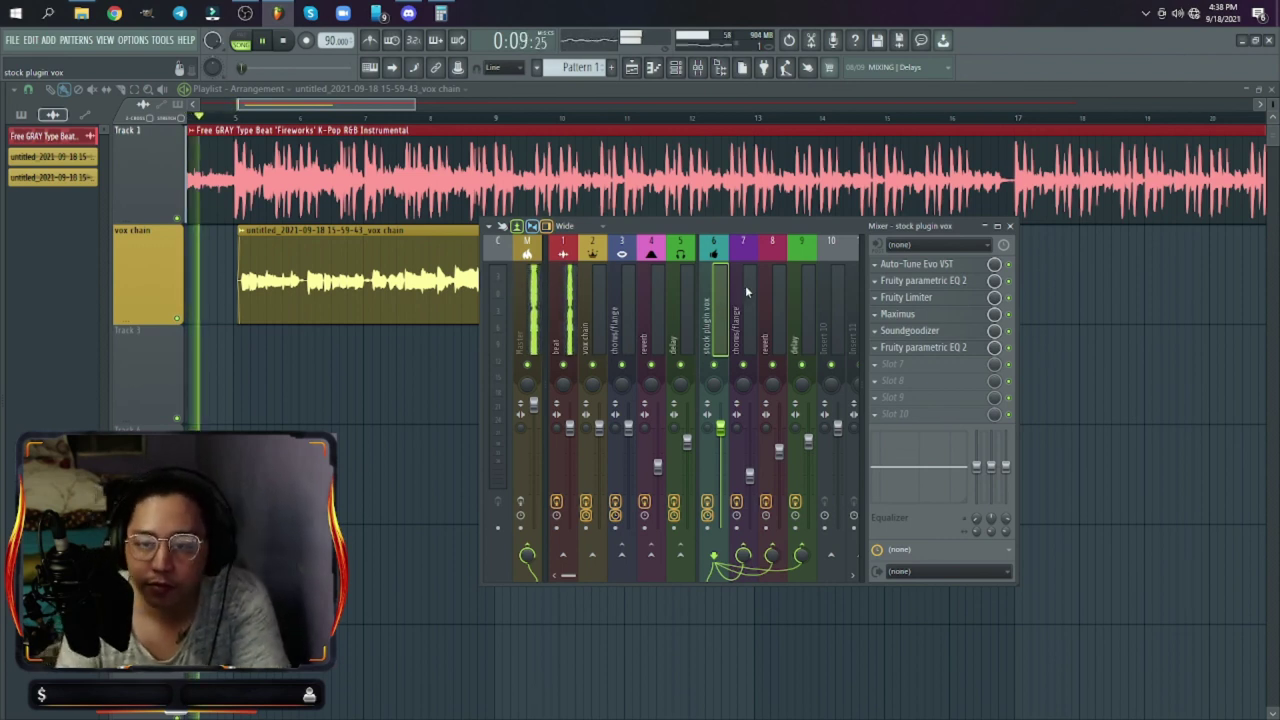
pyautogui.moveTo(806, 232); pyautogui.dragTo(985, 300)
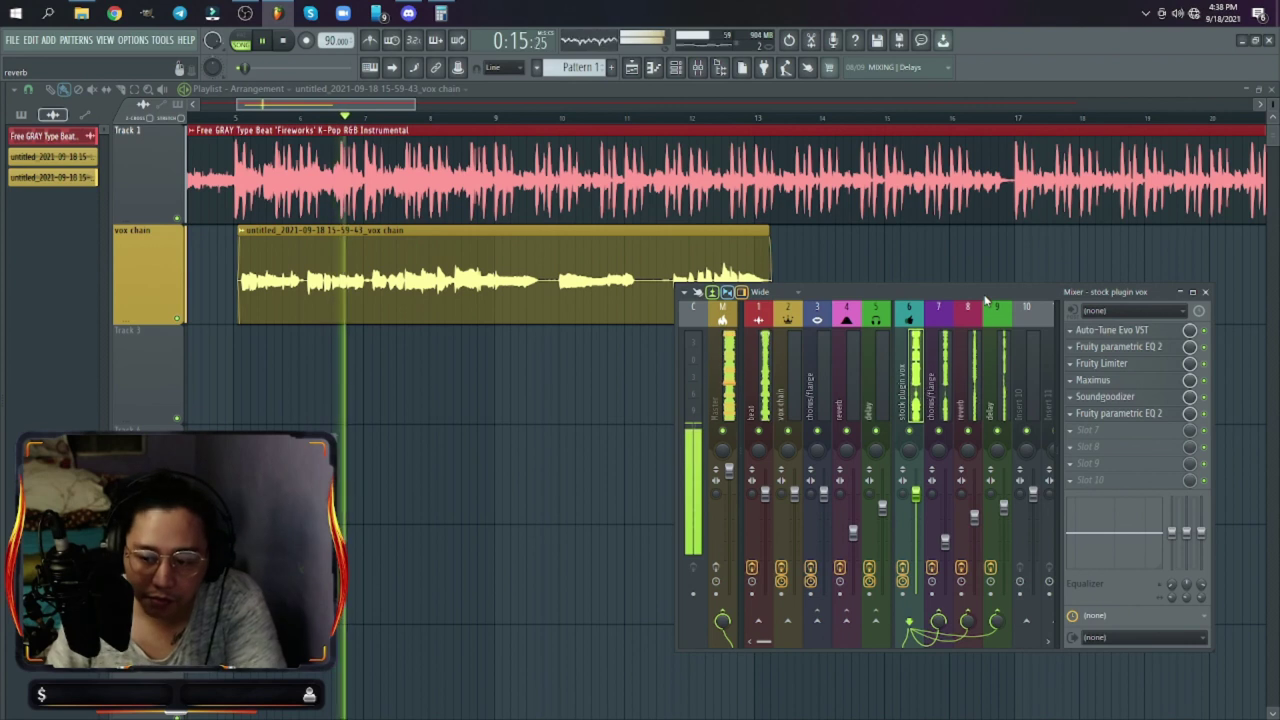
pyautogui.click(974, 525)
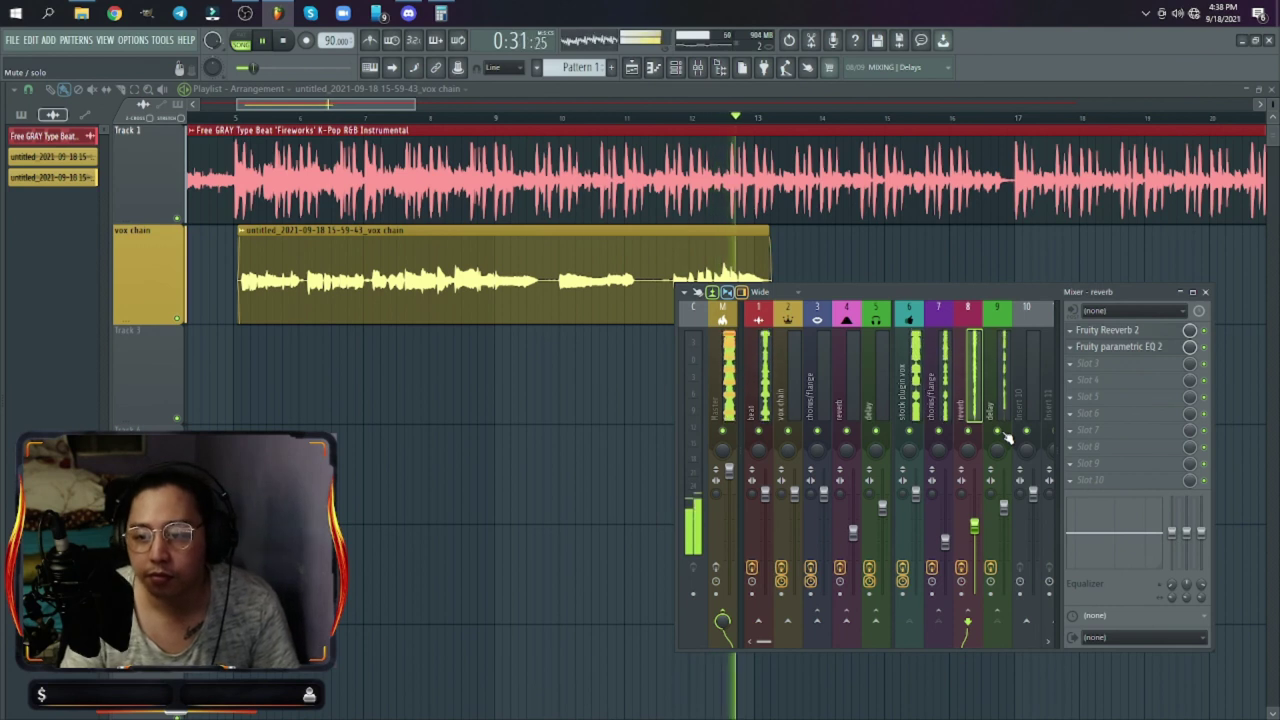
pyautogui.press('space')
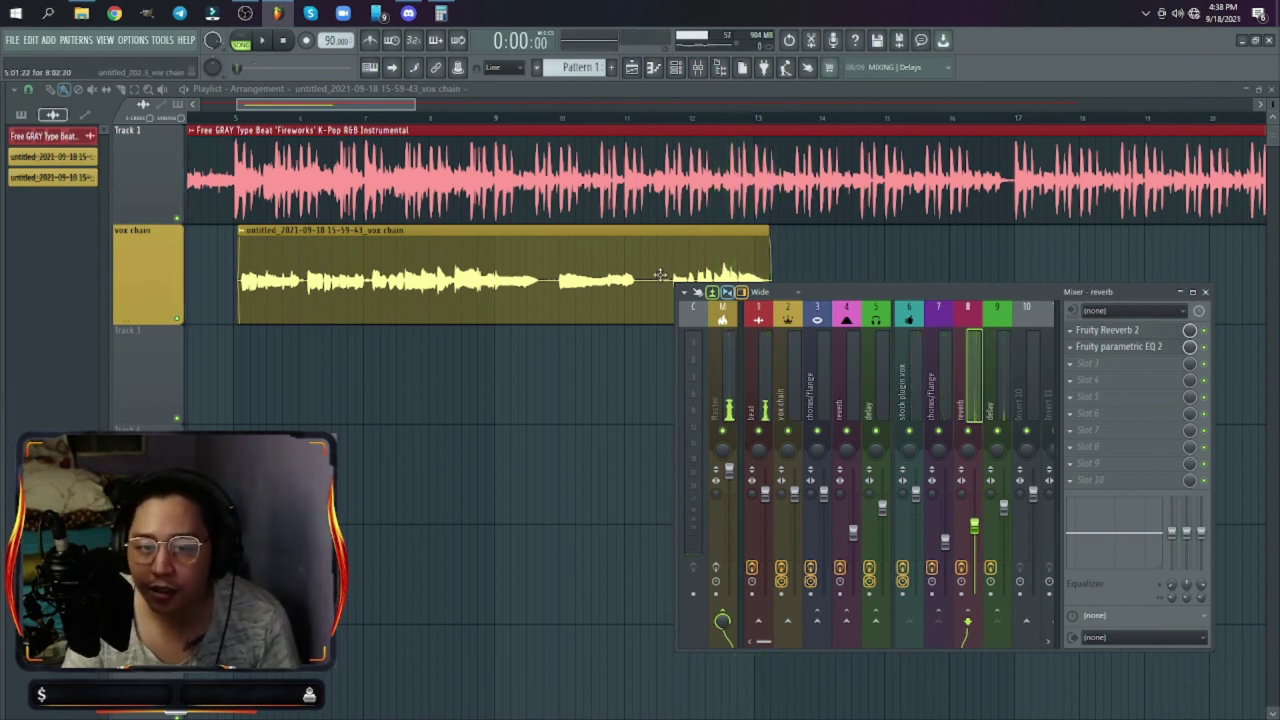
# Step: Route the vocal clip to the vox chain mixer track and play the take through the premium chain
pyautogui.doubleClick(573, 277)
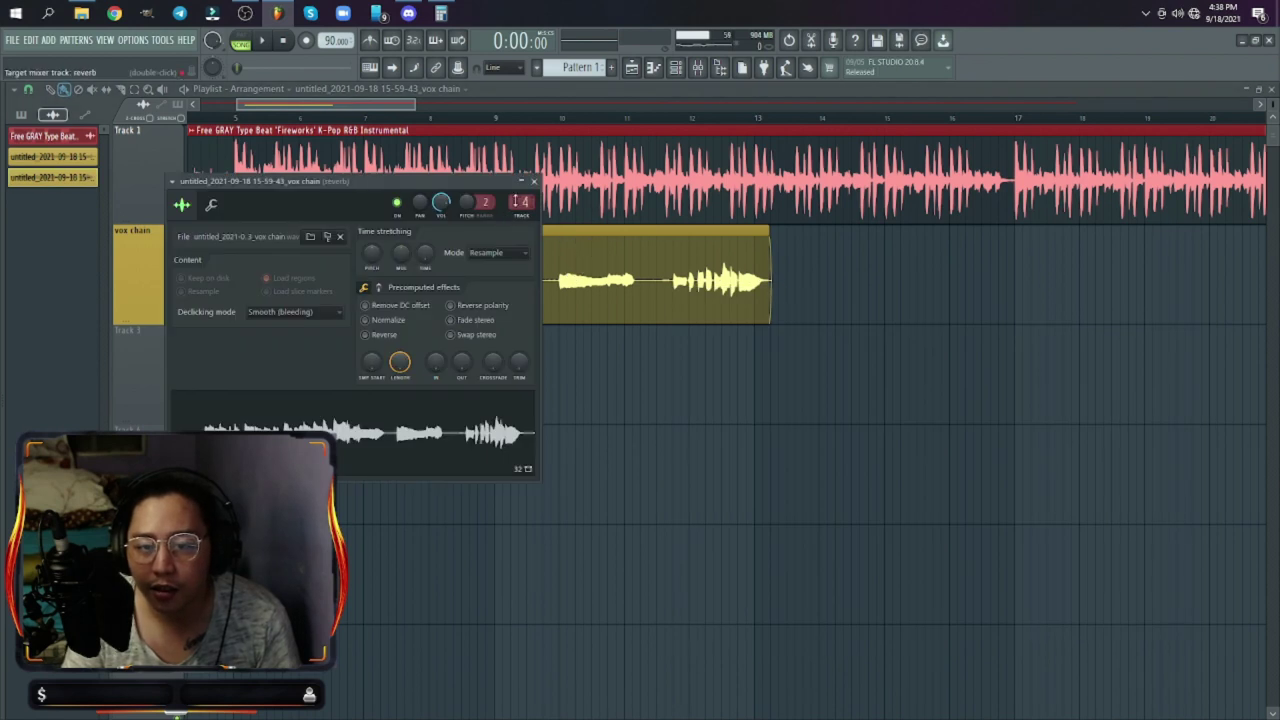
pyautogui.click(534, 182)
pyautogui.press('space')
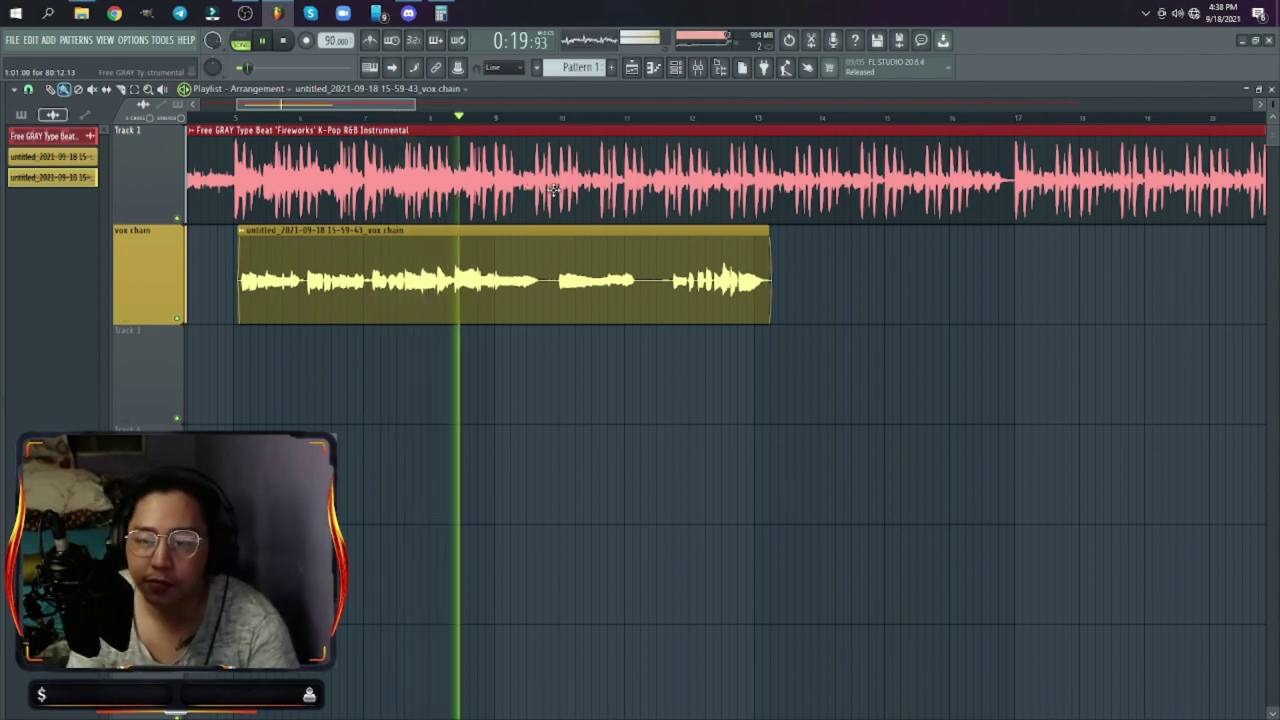
pyautogui.press('F9')
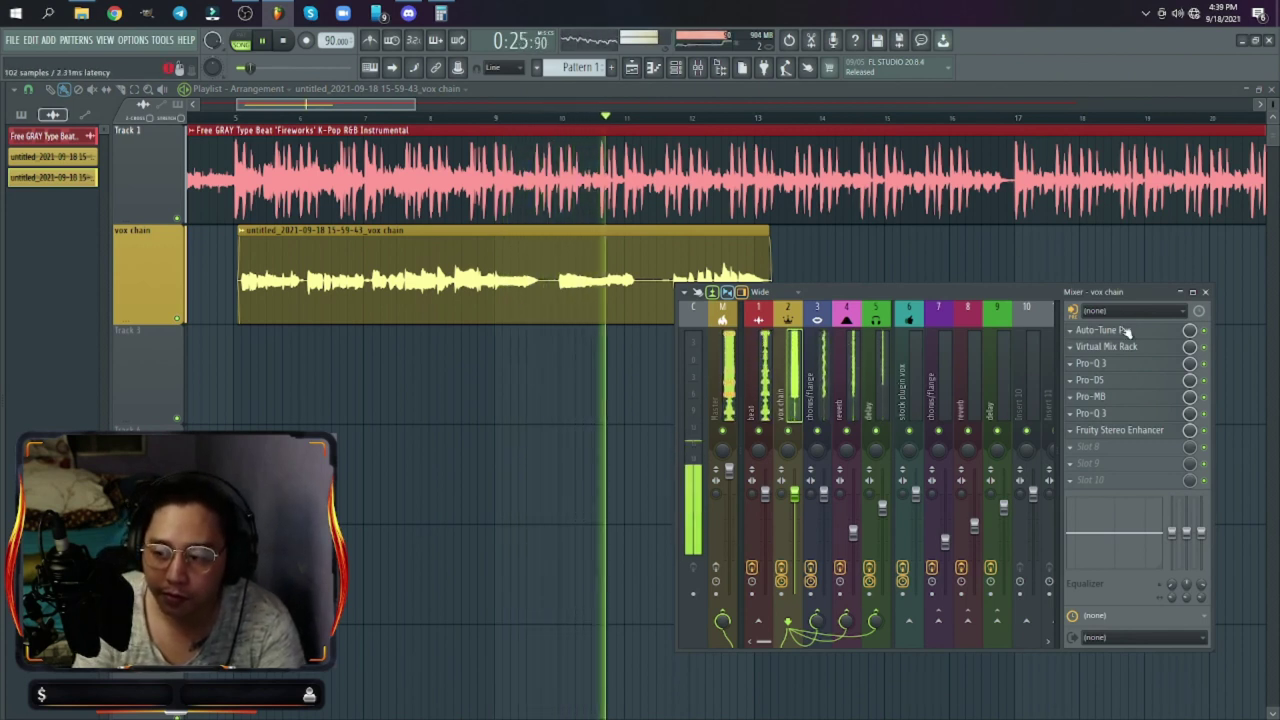
pyautogui.click(1206, 292)
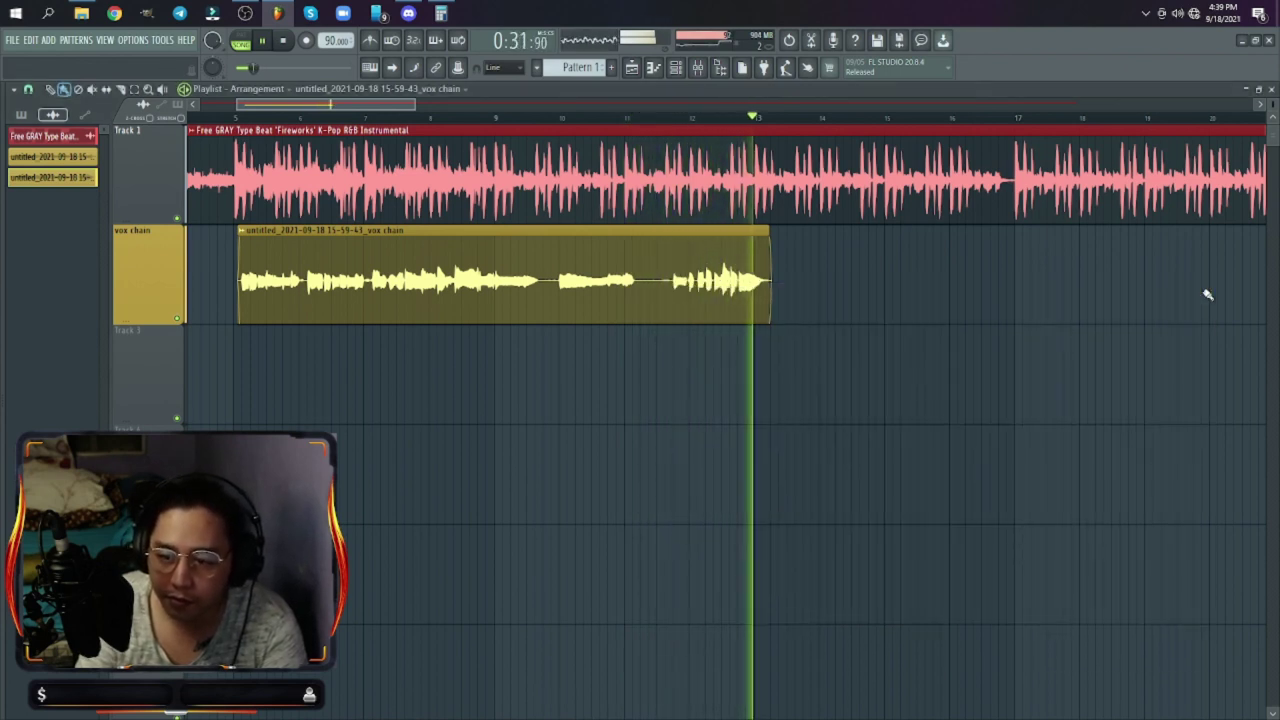
pyautogui.press('space')
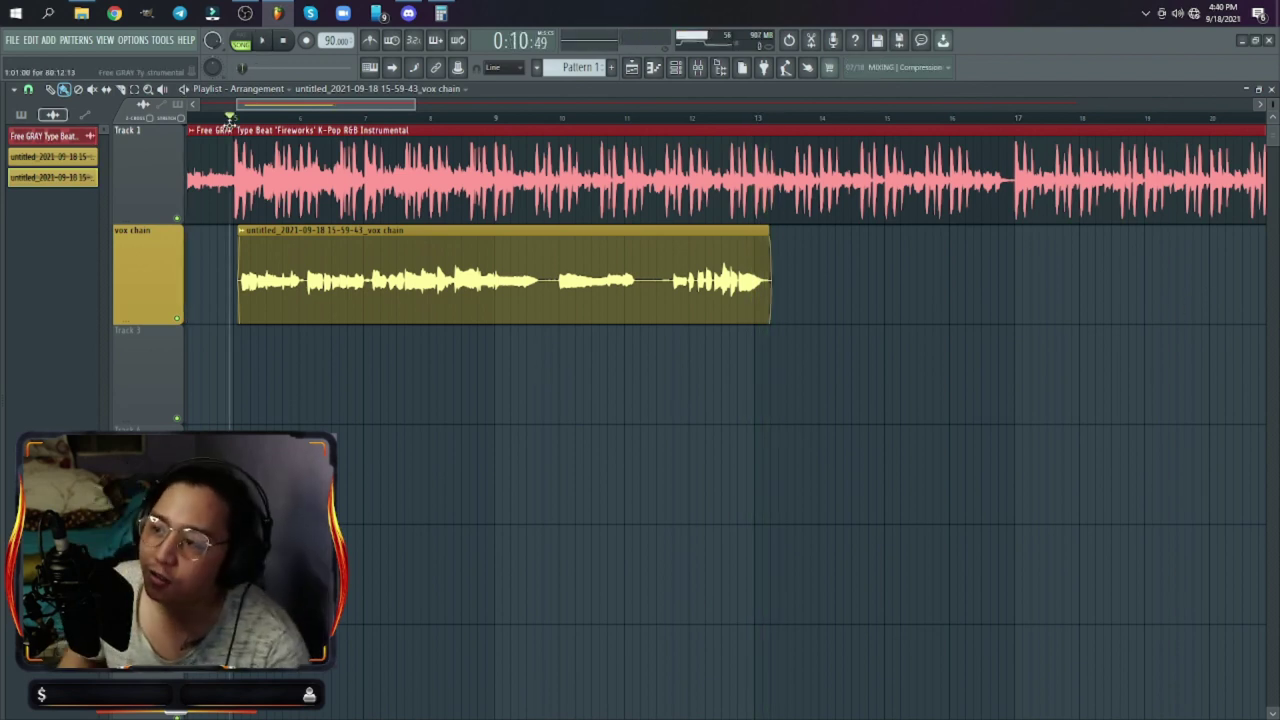
# Step: Review the plugins and routing of the stock plugin vox, chorus/flange and reverb mixer tracks
pyautogui.press('F9')
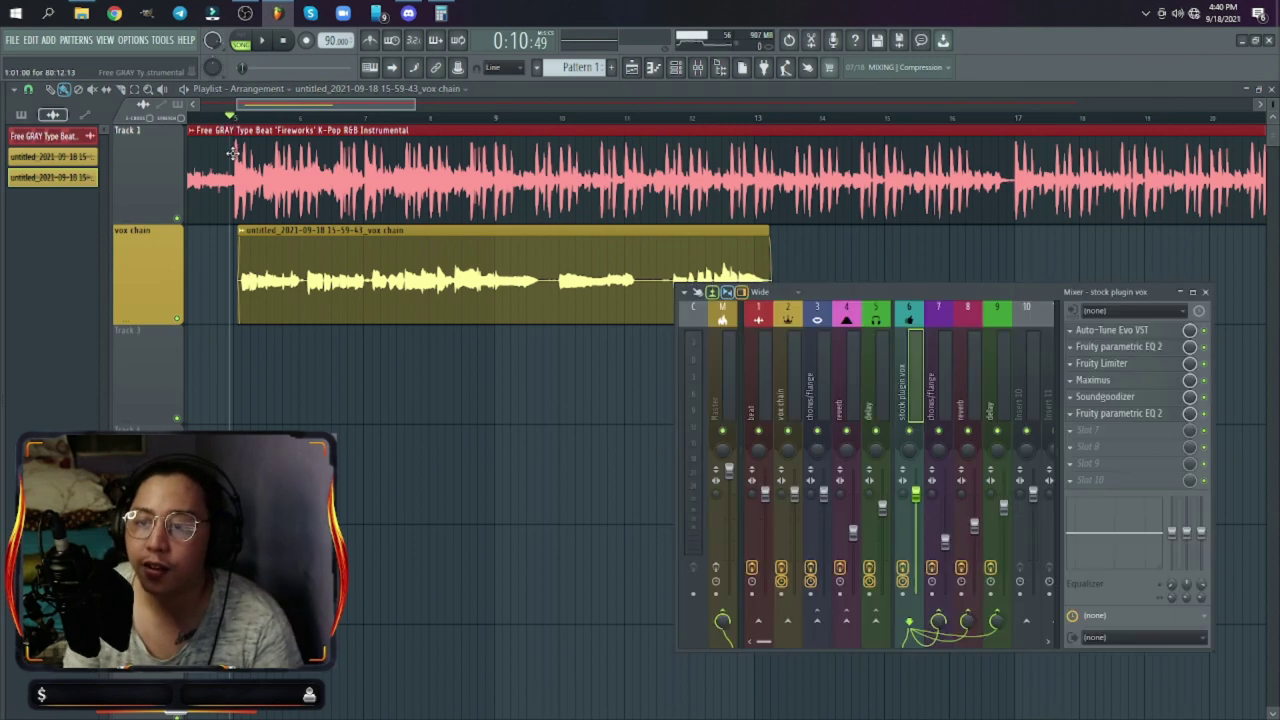
pyautogui.click(936, 360)
pyautogui.click(965, 385)
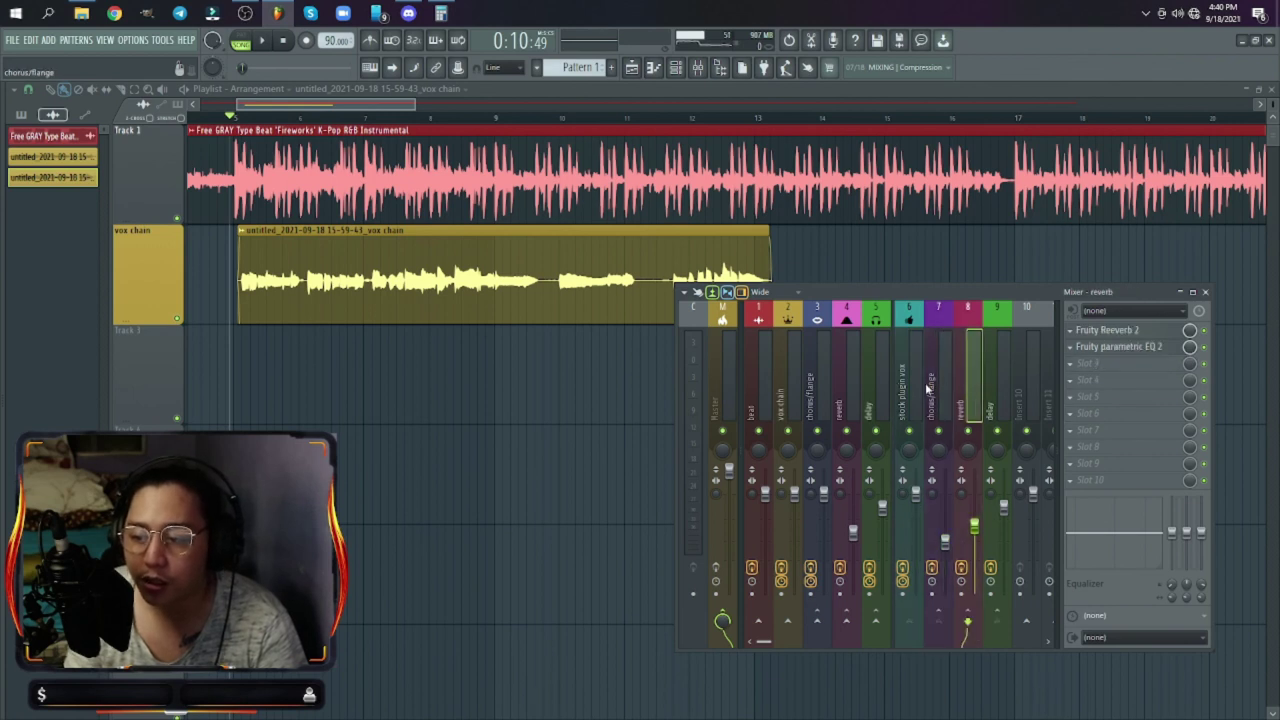
pyautogui.click(910, 395)
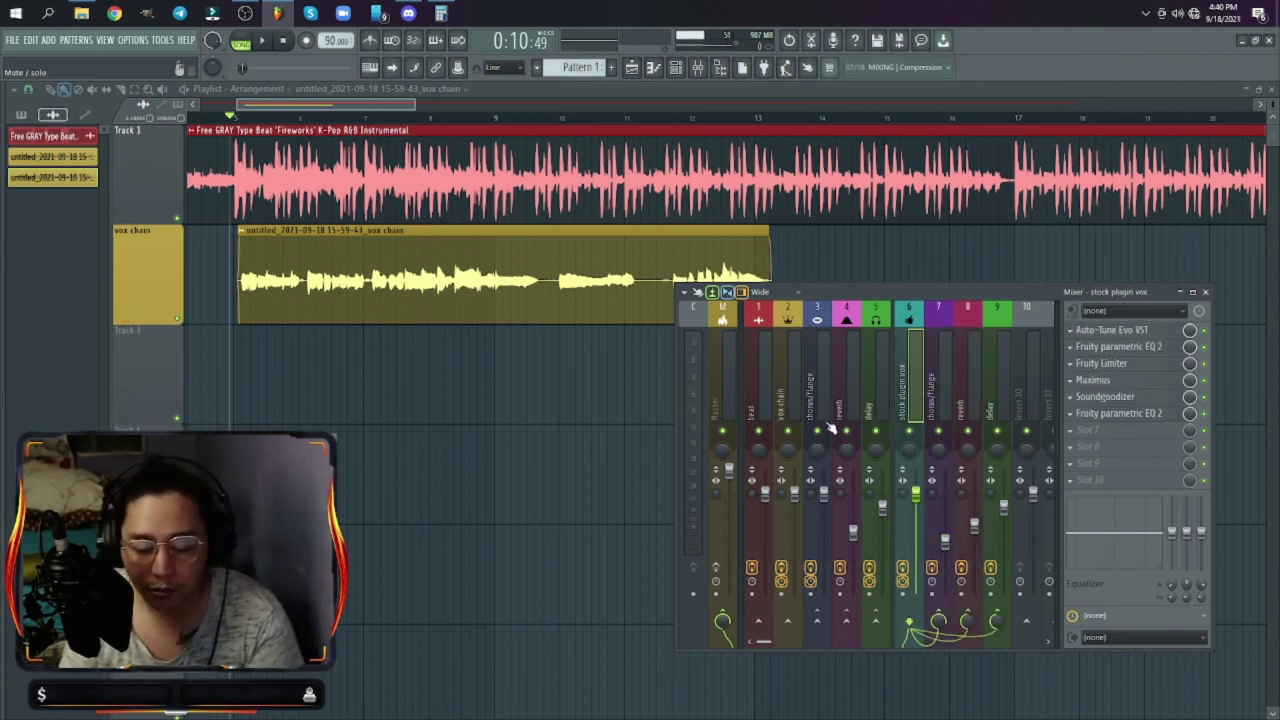